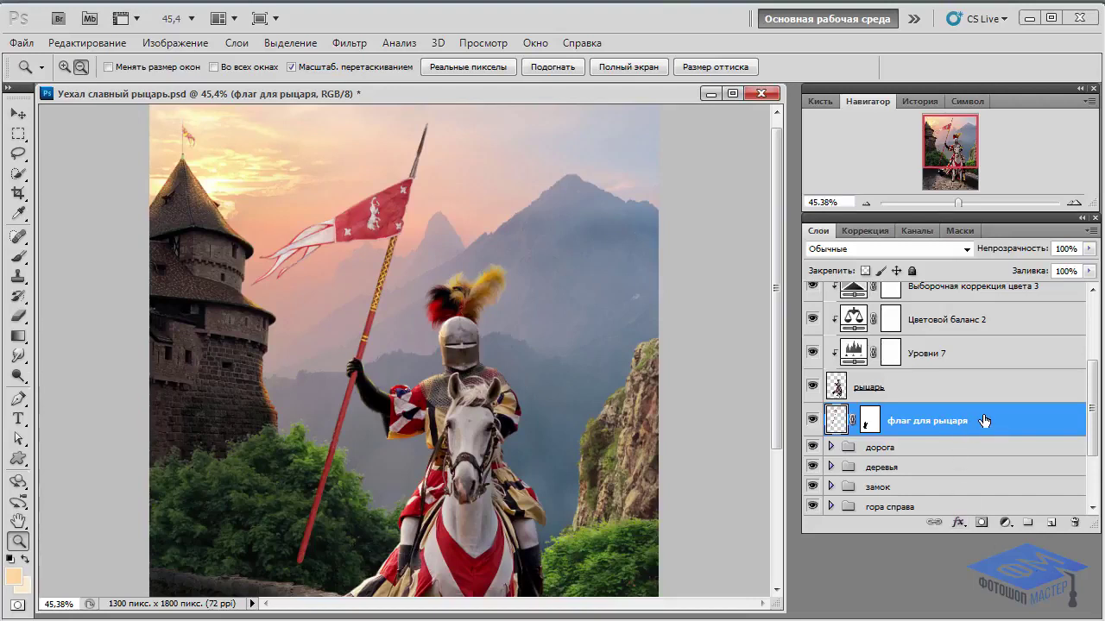
Add a Levels adjustment clipped to the flag with black input 19 and midtones 0,65
left_click(1007, 527)
left_click(1033, 251)
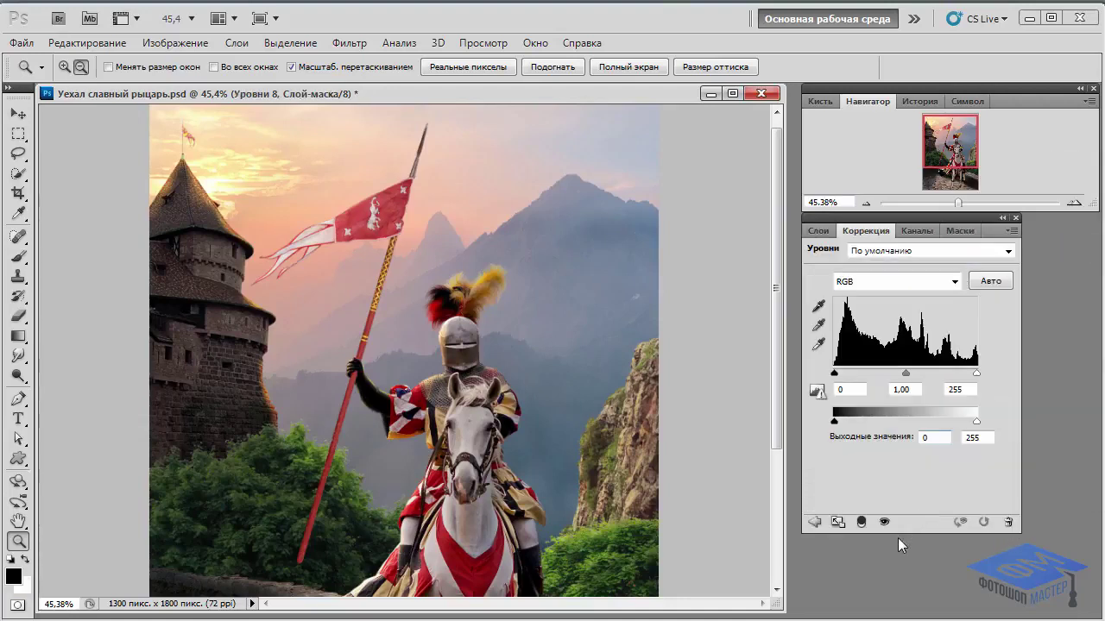
left_click(860, 521)
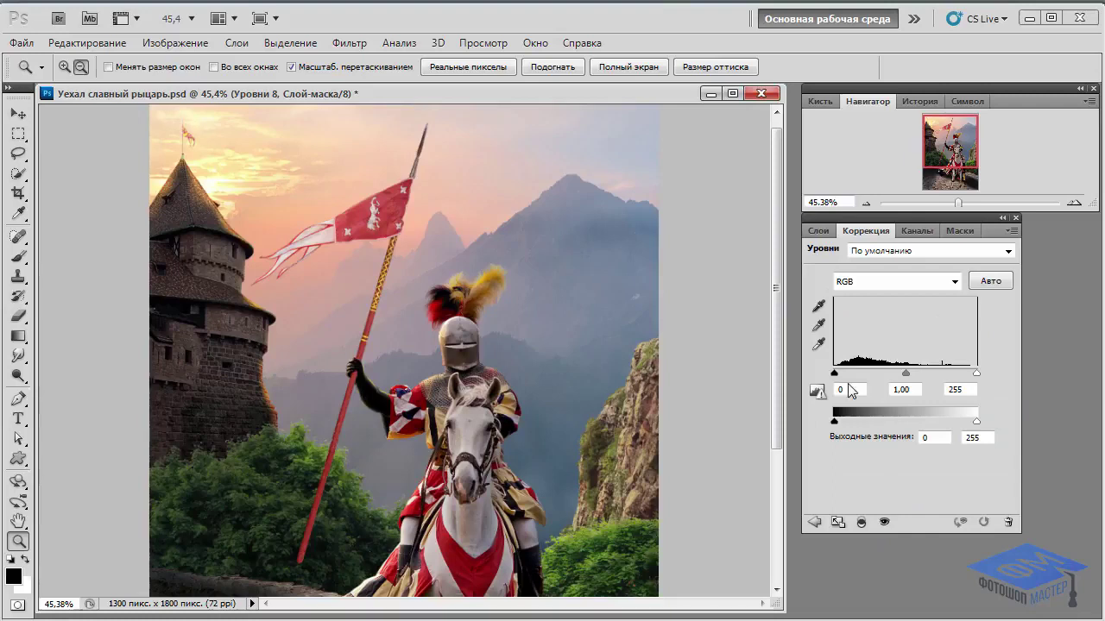
left_click_drag(834, 373, 845, 373)
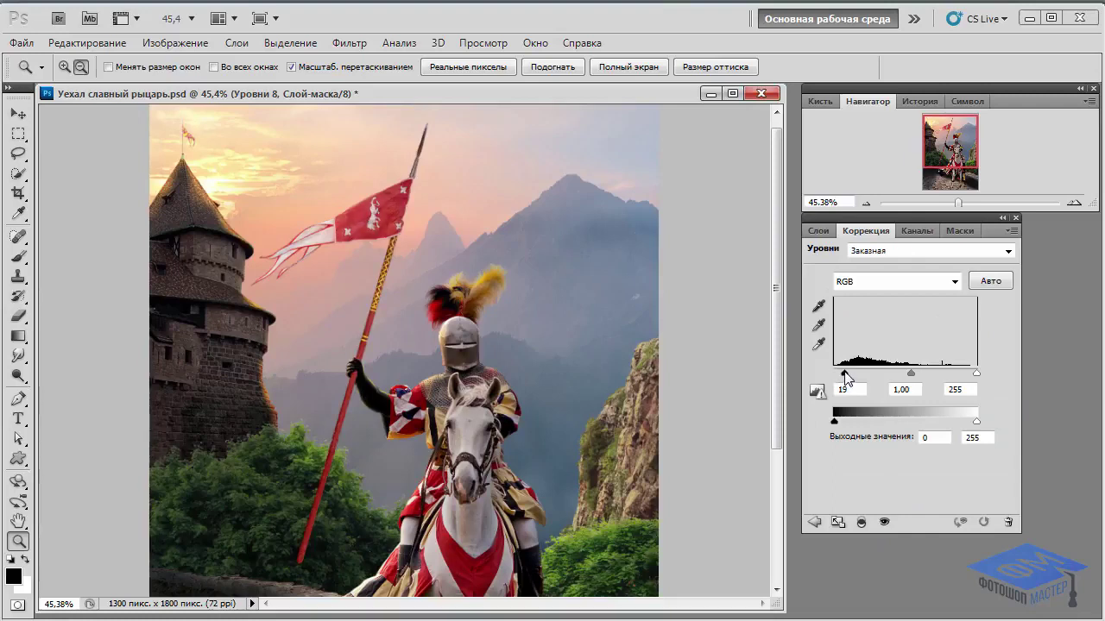
left_click_drag(911, 373, 929, 374)
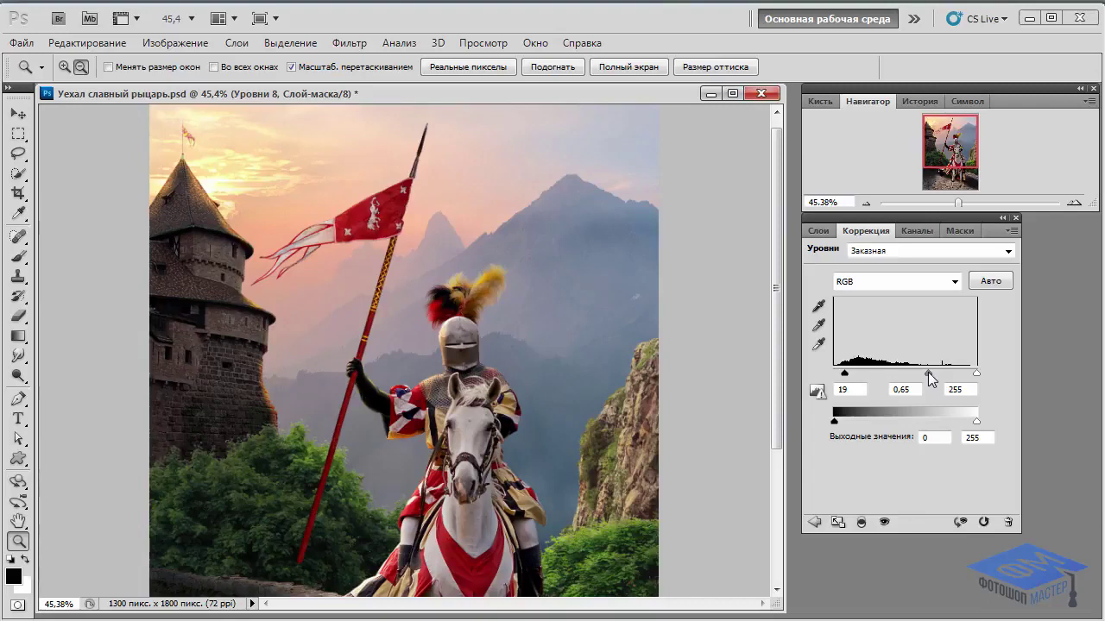
Pick a small Brush and zoom in on the flag
left_click(819, 230)
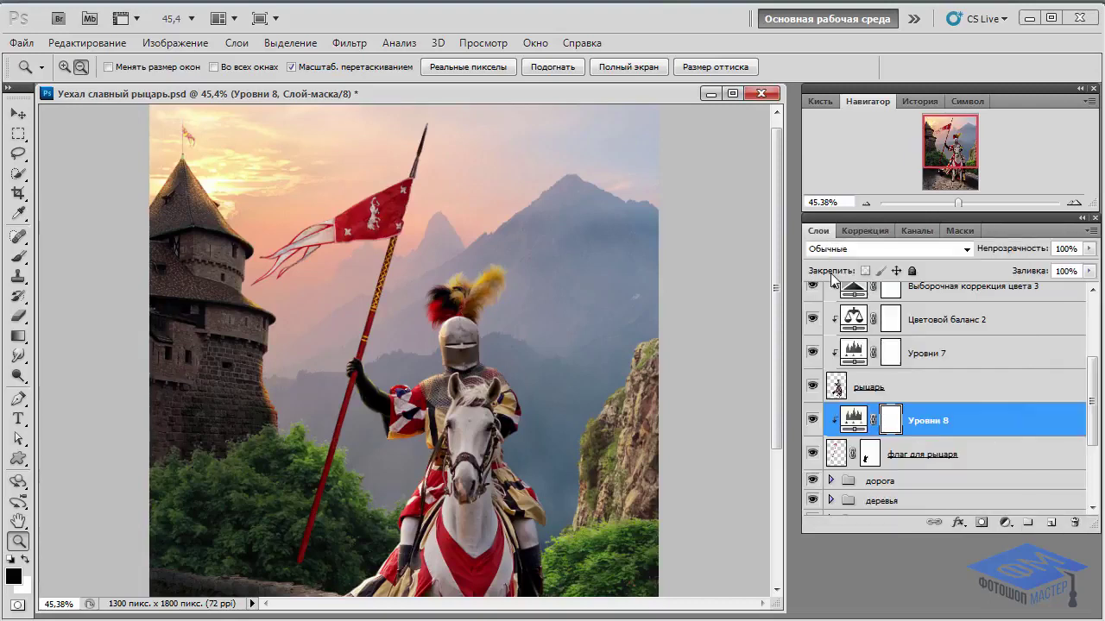
left_click(19, 257)
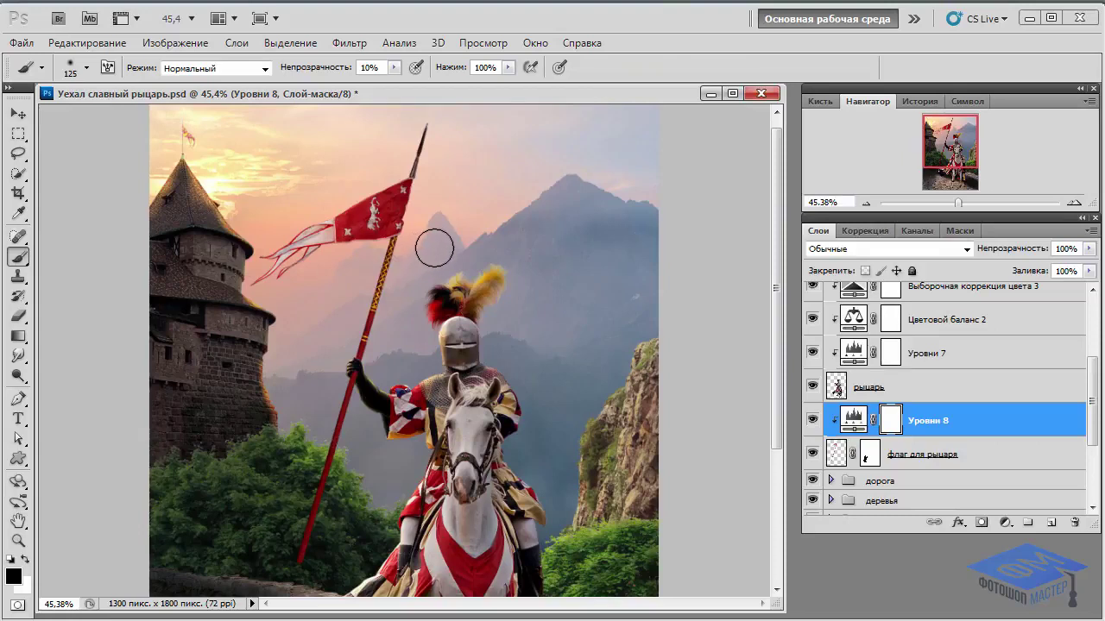
key("bracketleft")
key("bracketleft")
key("bracketleft")
key("bracketleft")
left_click(962, 202)
left_click_drag(961, 202, 964, 203)
scroll(583, 259, "up", 5)
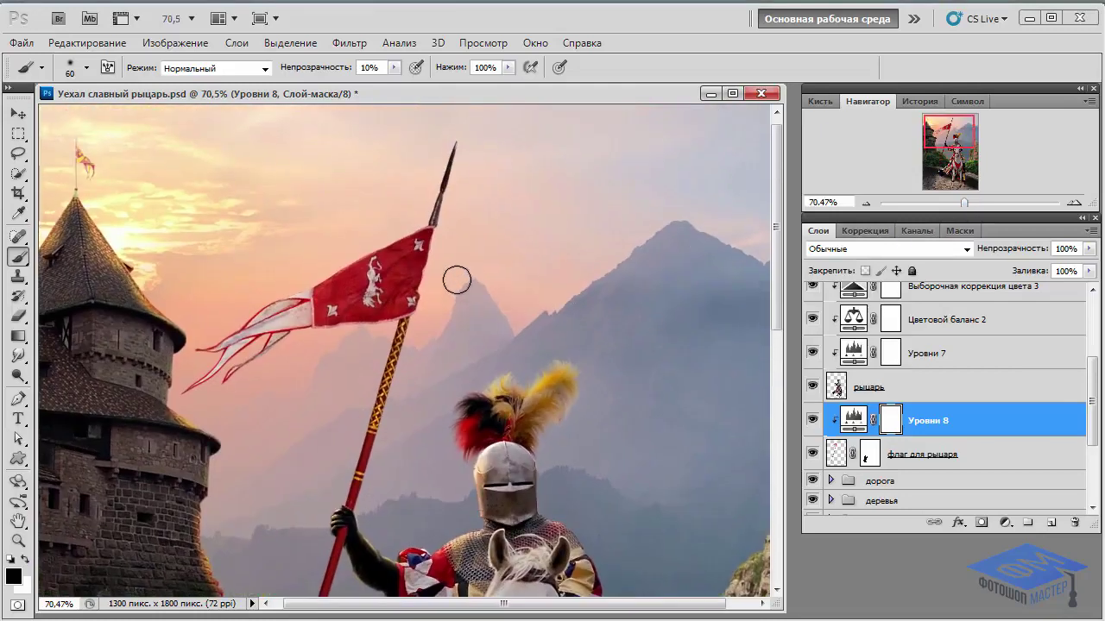
key("bracketleft")
key("bracketleft")
Paint black on the Levels 8 mask over the flag and its tip, then zoom out
mouse_move(437, 243)
left_mouse_down()
mouse_move(428, 278)
mouse_move(434, 246)
mouse_move(432, 263)
mouse_move(423, 257)
mouse_move(439, 236)
mouse_move(412, 345)
mouse_move(418, 313)
left_mouse_up()
left_click_drag(436, 251, 420, 283)
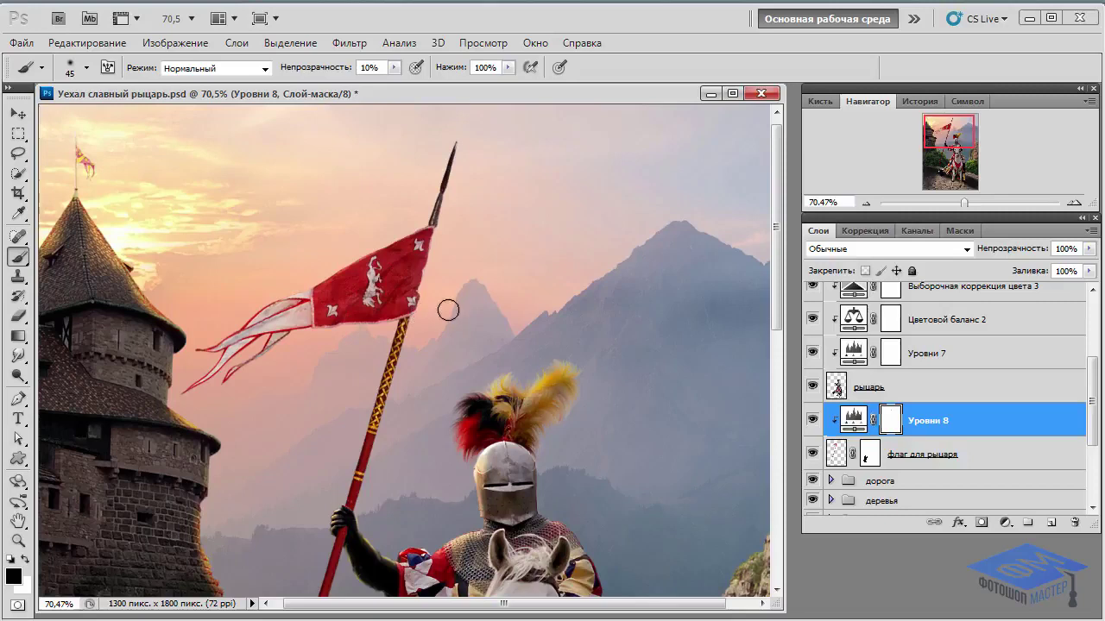
left_click(966, 421)
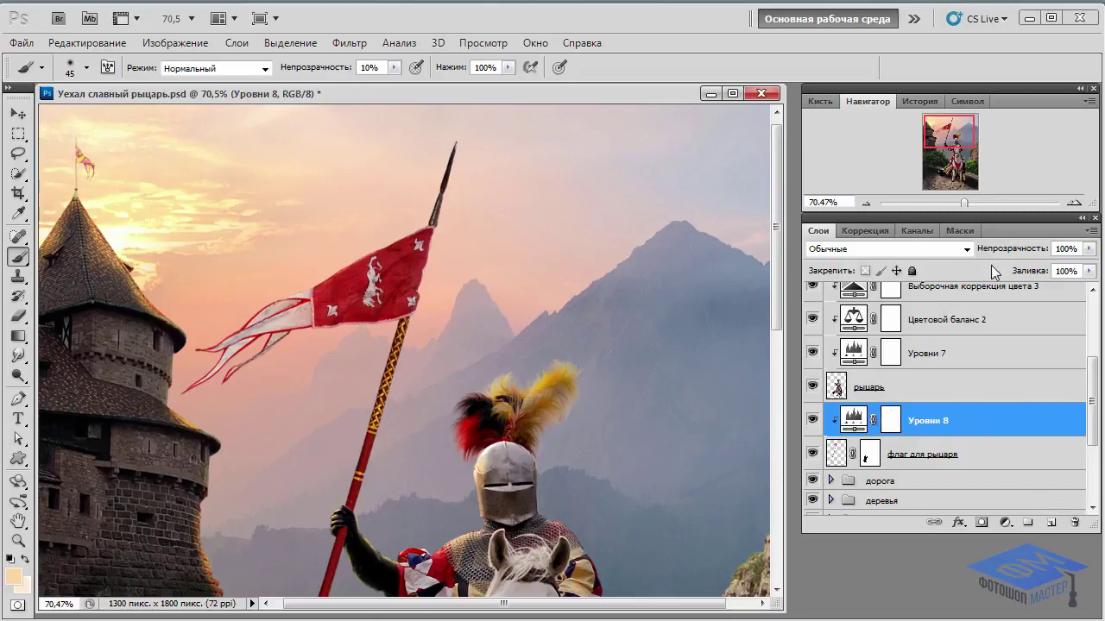
left_click_drag(963, 204, 956, 204)
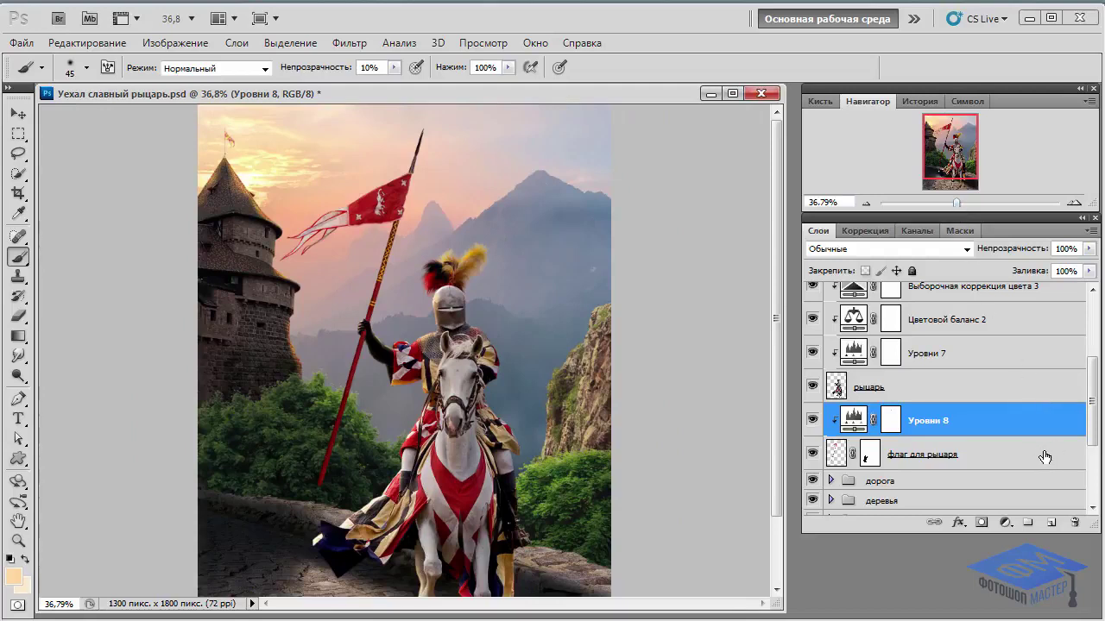
Add a Selective Color layer setting Reds to Cyan +23, Yellow +50 and Black +25
left_click(1005, 522)
left_click(1027, 546)
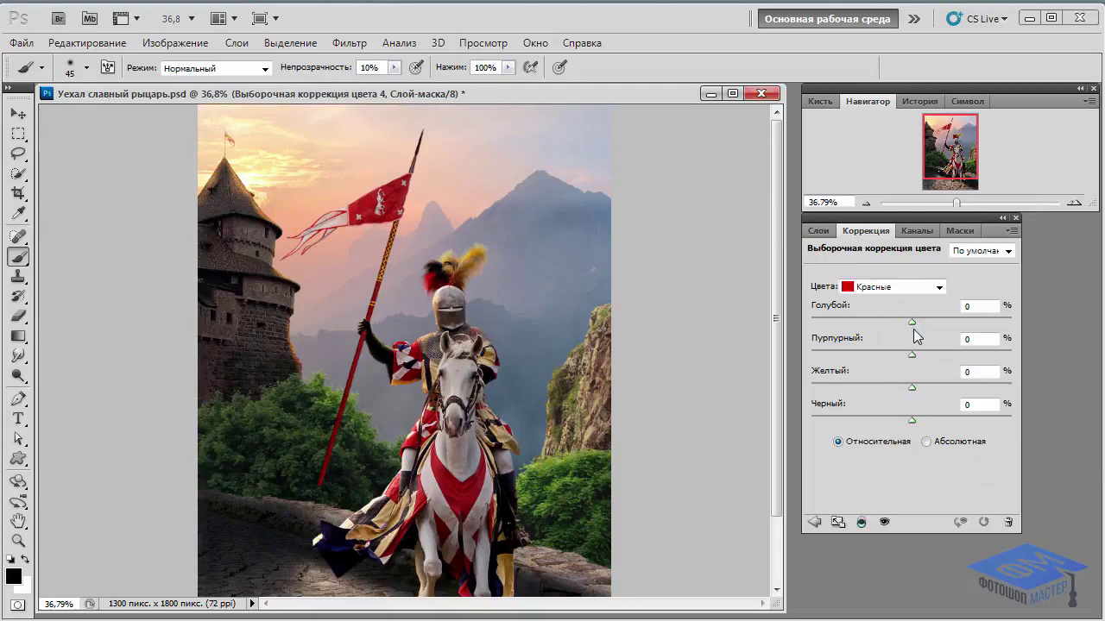
left_click_drag(911, 321, 936, 326)
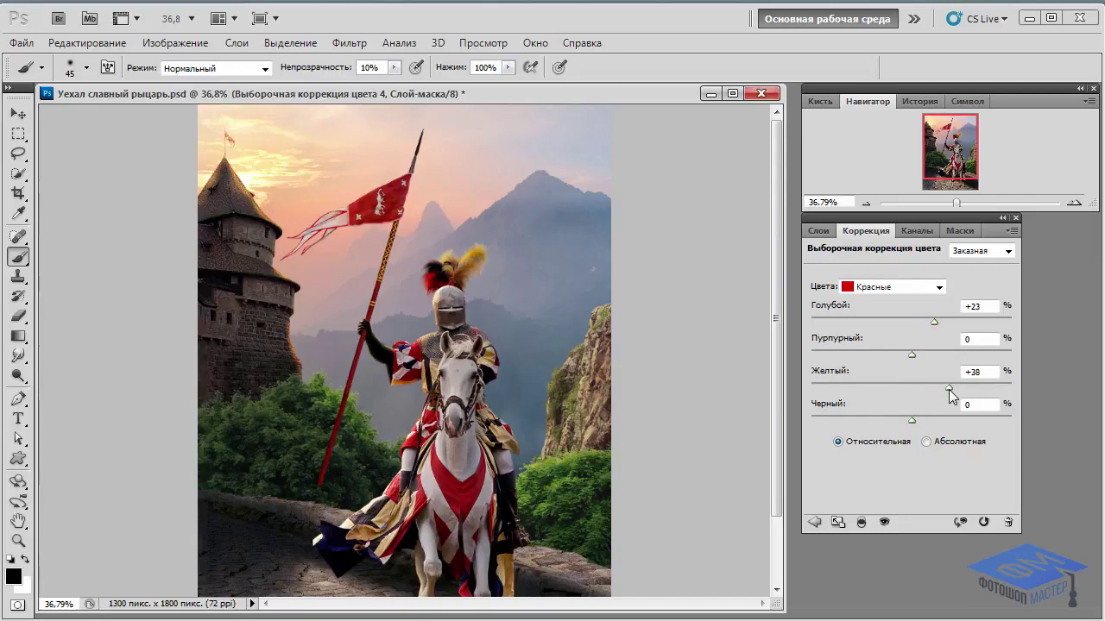
left_click_drag(949, 389, 950, 390)
left_click_drag(963, 393, 960, 390)
left_click_drag(911, 419, 938, 419)
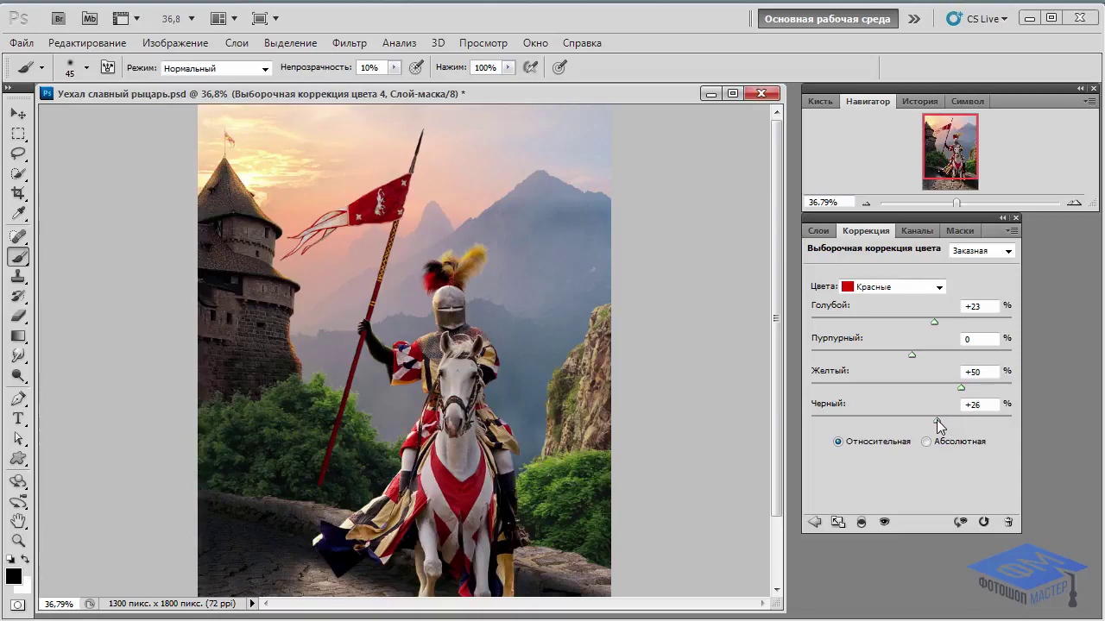
left_click(818, 230)
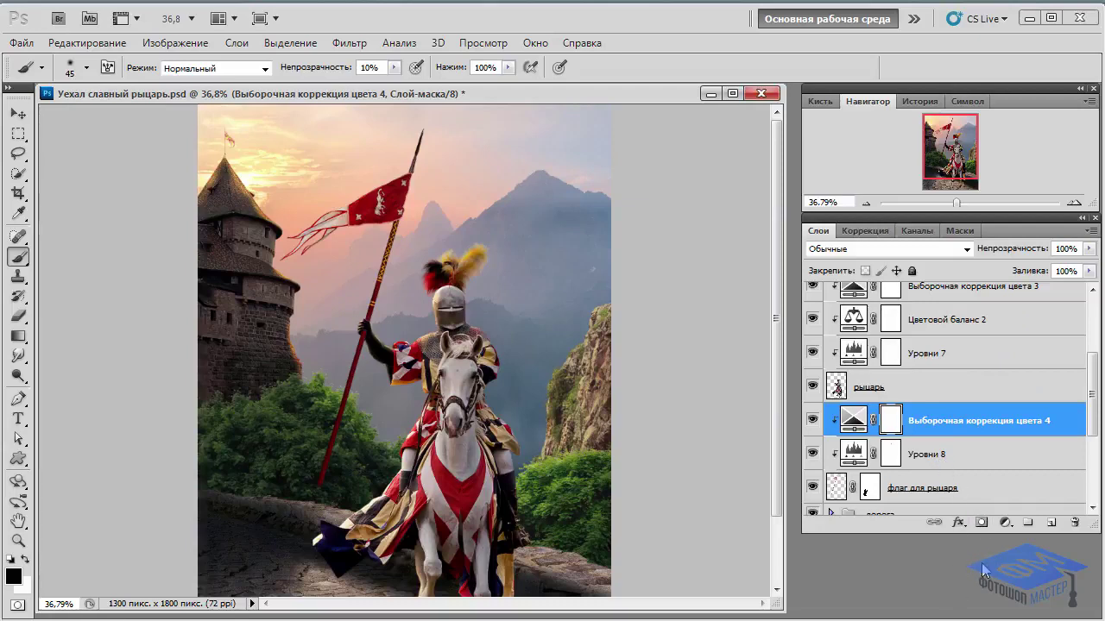
Add a second Levels layer clipped to the flag, with midtones 0,75 and output white 232
left_click(1004, 524)
left_click(1002, 250)
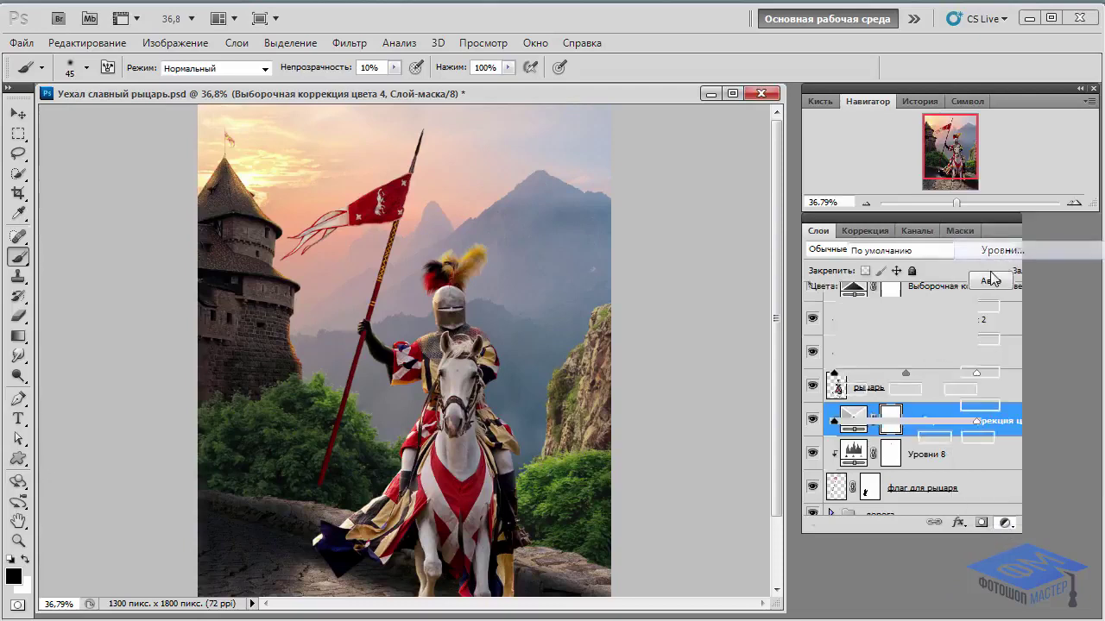
left_click(864, 521)
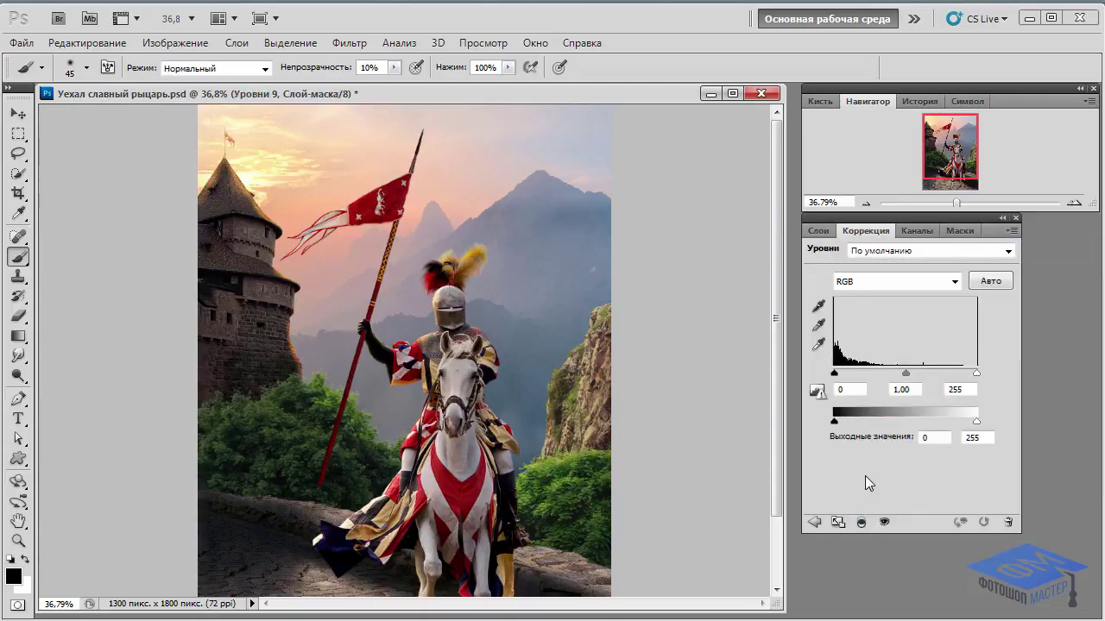
left_click_drag(904, 377, 921, 376)
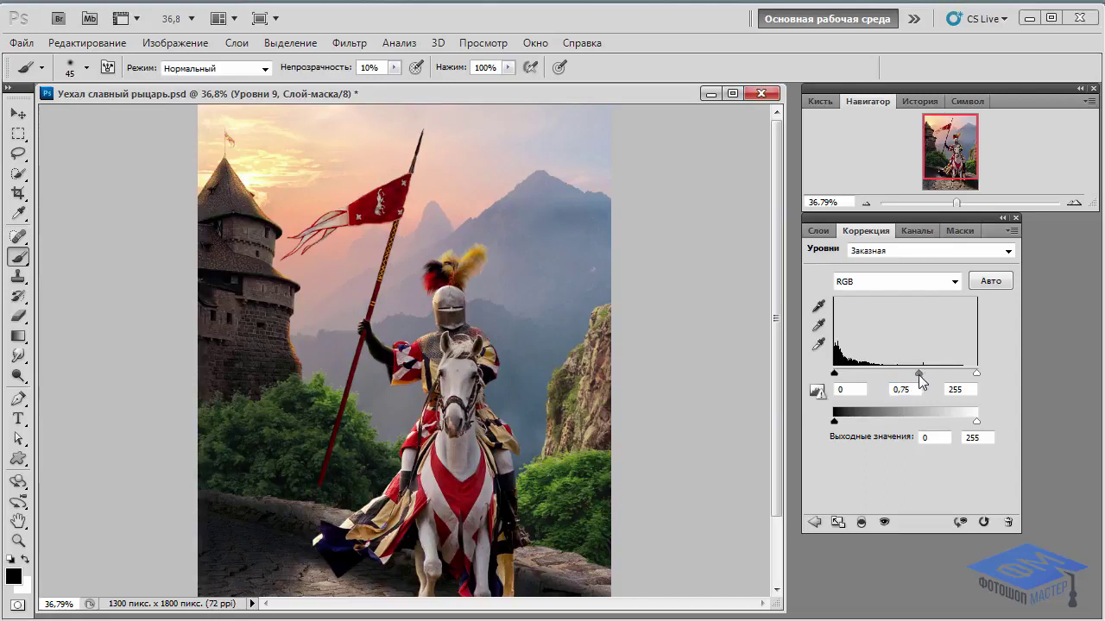
left_click_drag(978, 423, 963, 431)
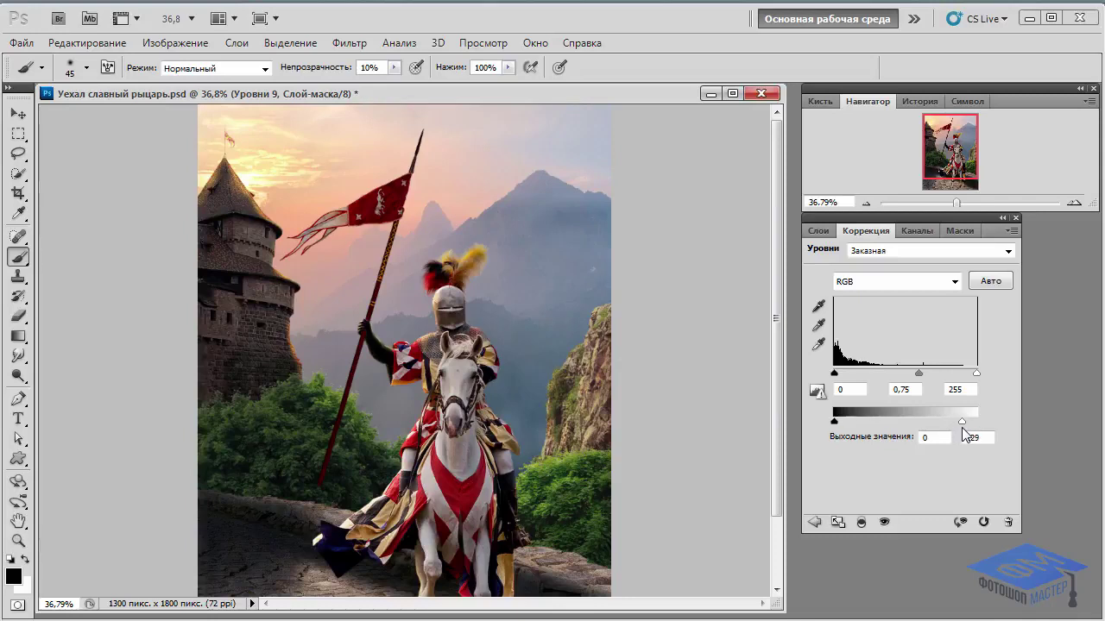
left_click(818, 230)
Invert the Levels 9 mask to black and zoom in on the flag with a small white brush
key("ctrl+i")
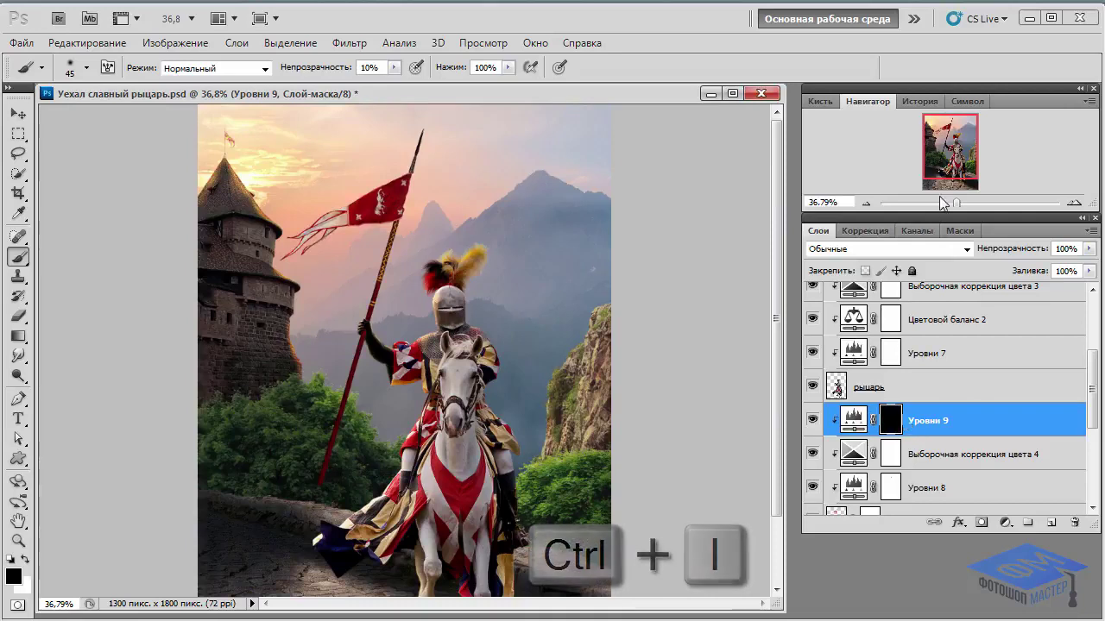
left_click_drag(958, 203, 968, 204)
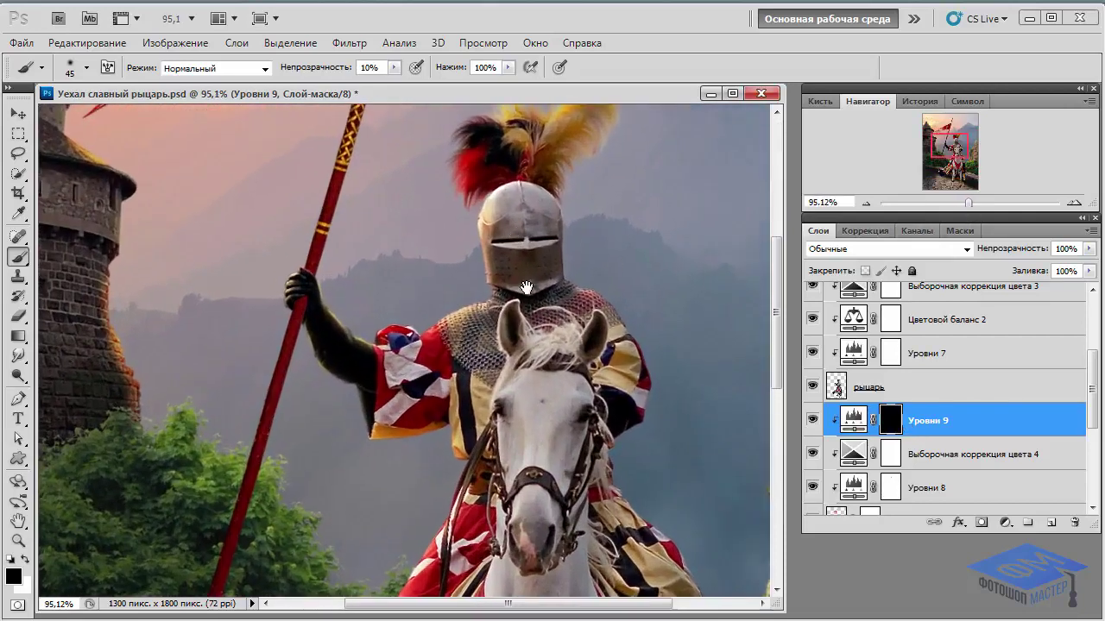
mouse_move(526, 317)
left_mouse_down()
mouse_move(618, 556)
mouse_move(680, 394)
left_mouse_up()
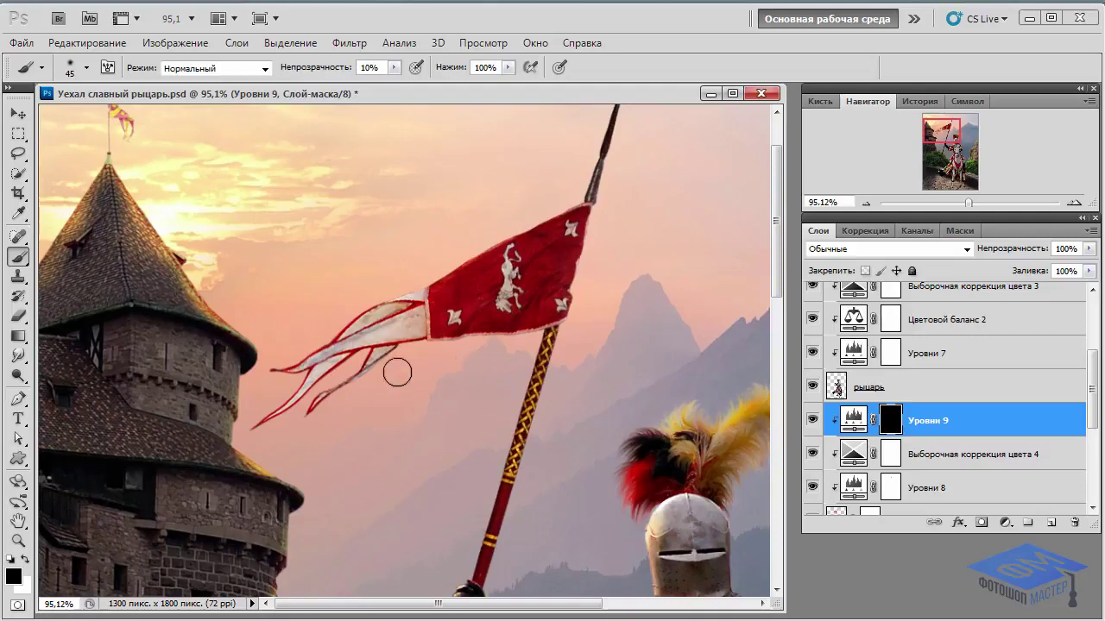
key("bracketleft")
key("bracketleft")
key("bracketleft")
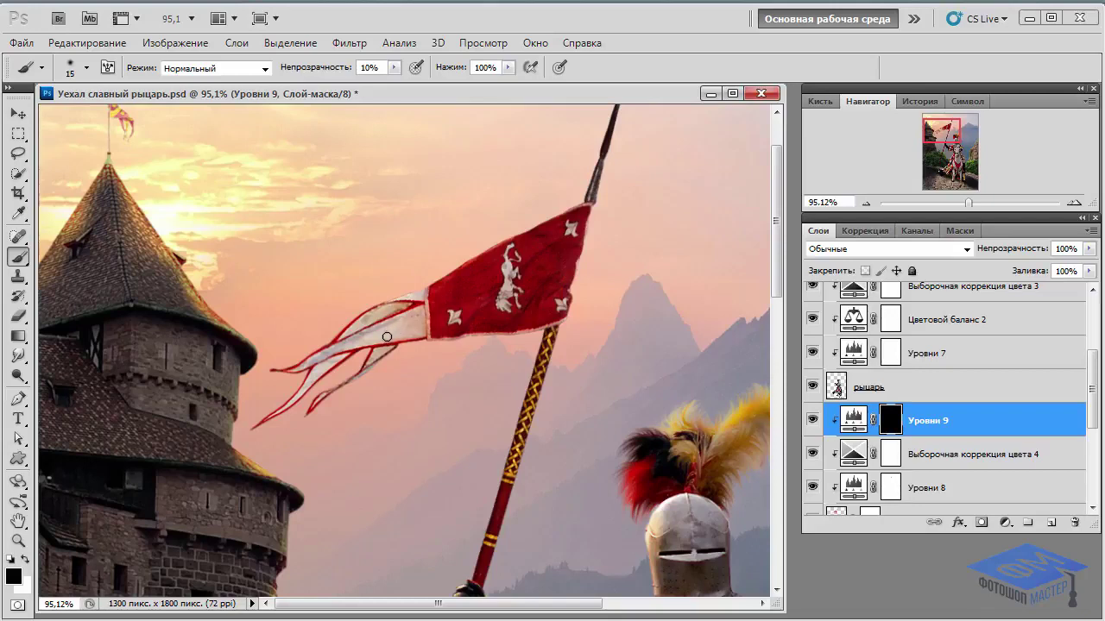
key("x")
Paint white on the Levels 9 mask to faintly reveal the darkening on the flag
left_click(394, 324)
left_click_drag(394, 321, 399, 331)
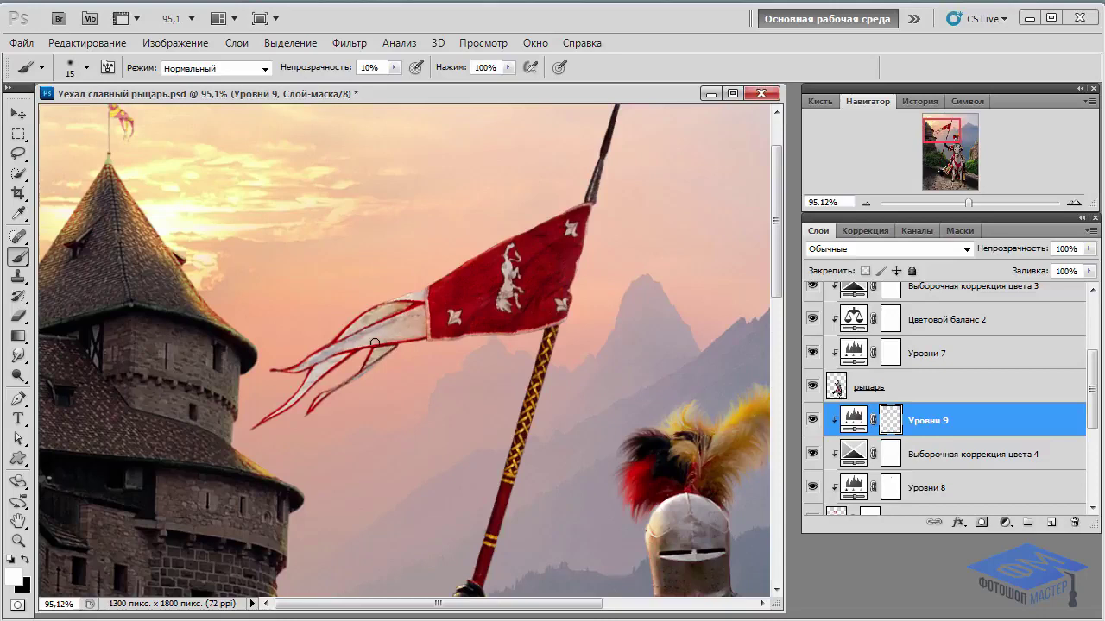
left_click(382, 333)
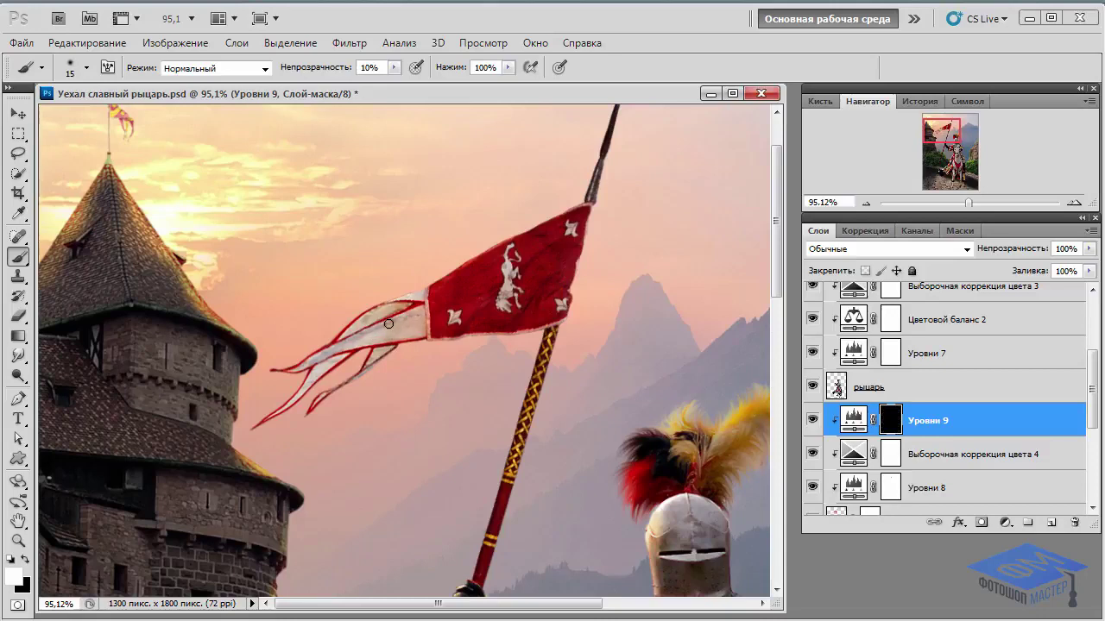
mouse_move(380, 337)
left_mouse_down()
mouse_move(400, 330)
mouse_move(374, 349)
left_mouse_up()
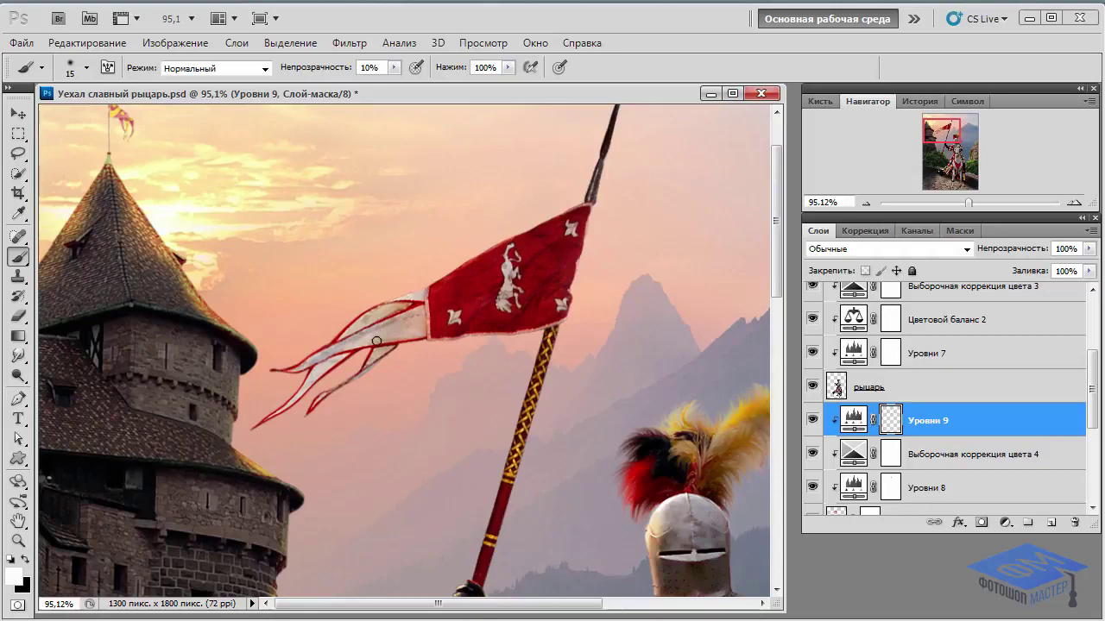
left_click_drag(388, 341, 384, 342)
Raise the brush to 20% opacity, repaint the flag, and toggle Levels 9 to compare
key("bracketright")
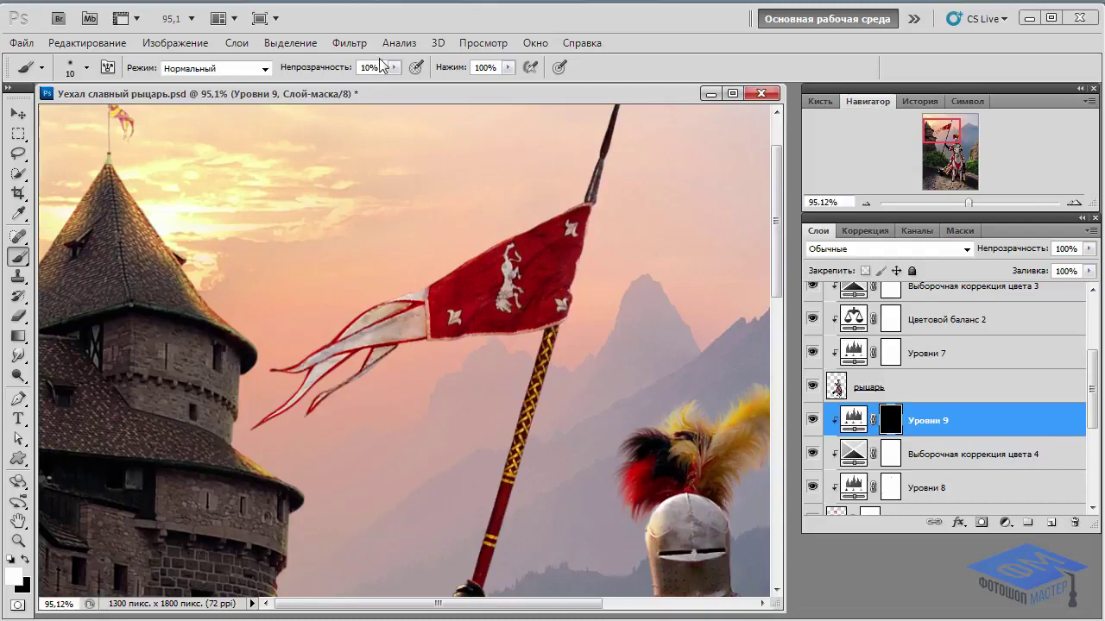
left_click(363, 67)
type("20")
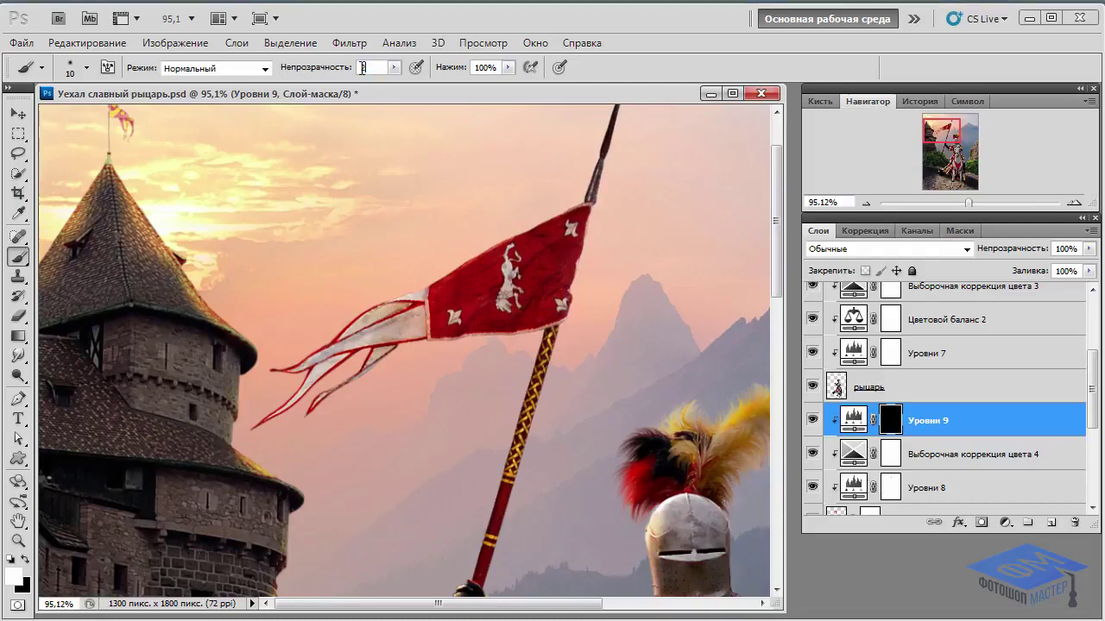
key("Return")
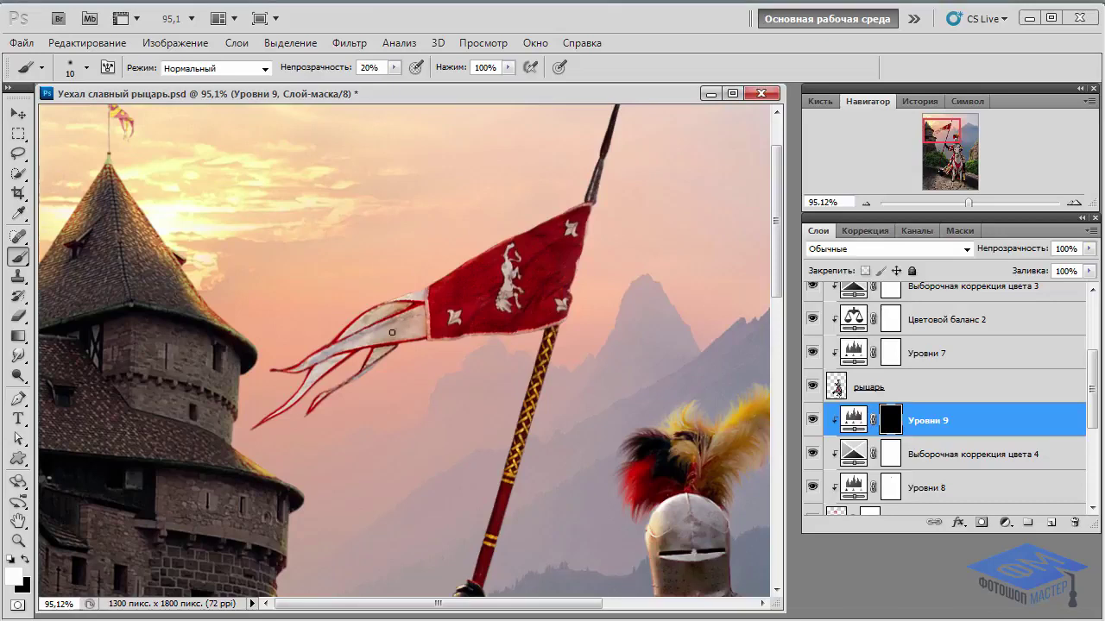
mouse_move(374, 343)
left_mouse_down()
mouse_move(402, 319)
mouse_move(354, 343)
mouse_move(411, 318)
mouse_move(383, 335)
mouse_move(390, 328)
left_mouse_up()
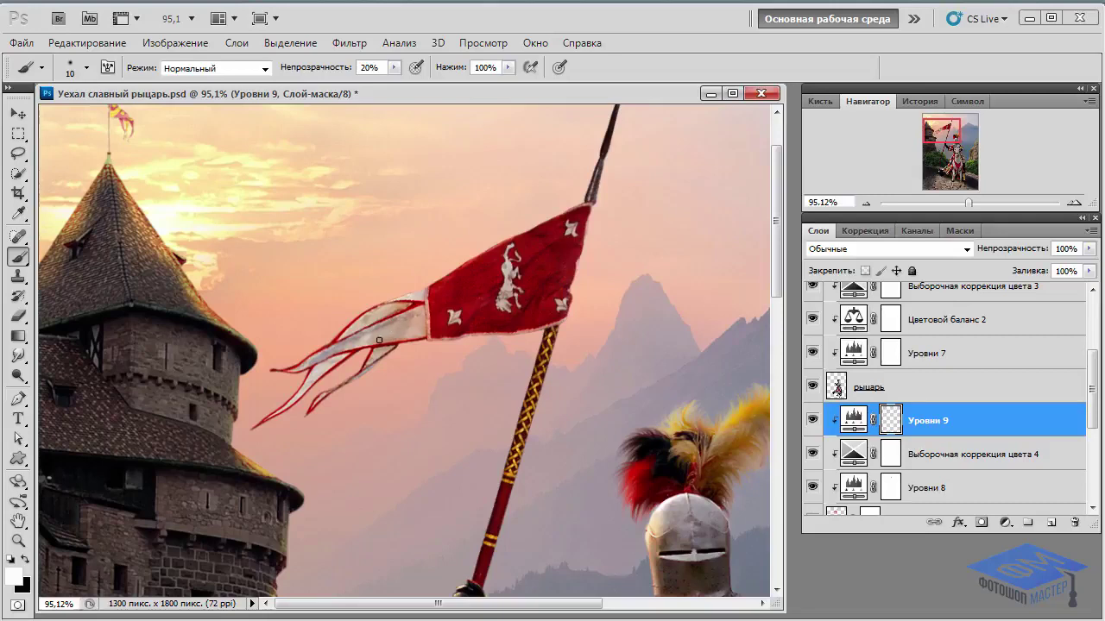
left_click_drag(377, 336, 378, 339)
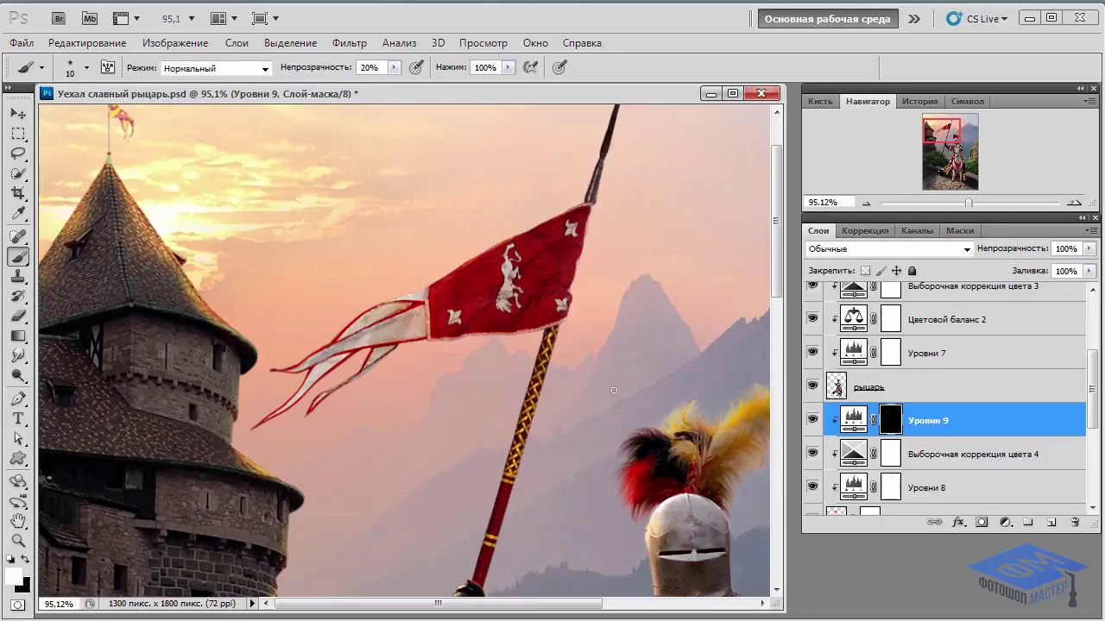
left_click(813, 420)
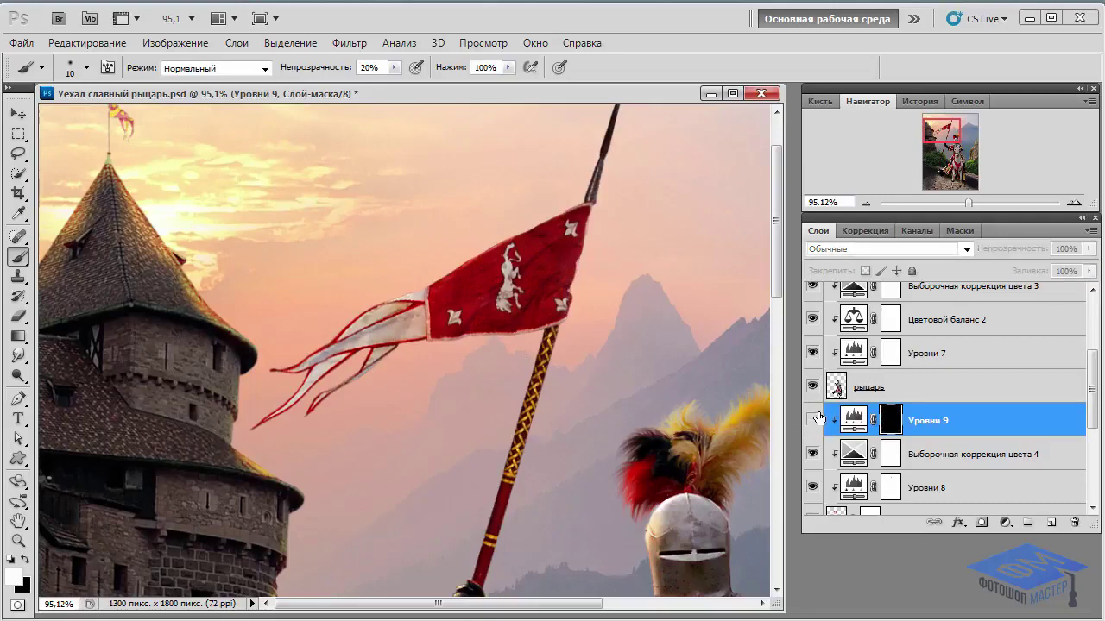
left_click(813, 420)
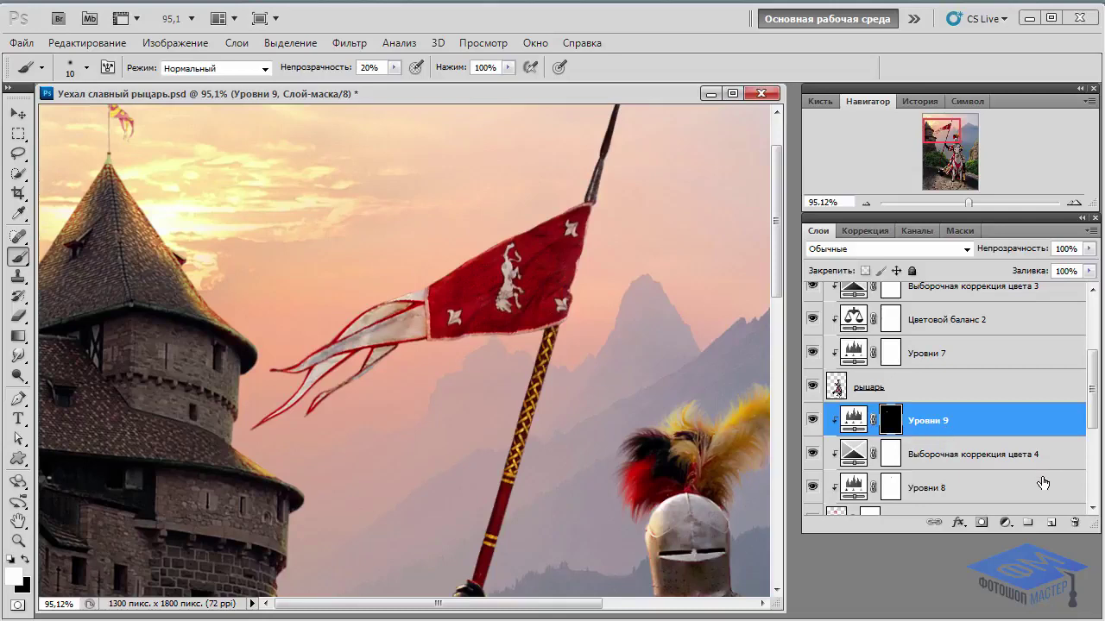
Add a Color Balance layer with midtones Cyan–Red +30 and Yellow–Blue −14
left_click(1005, 526)
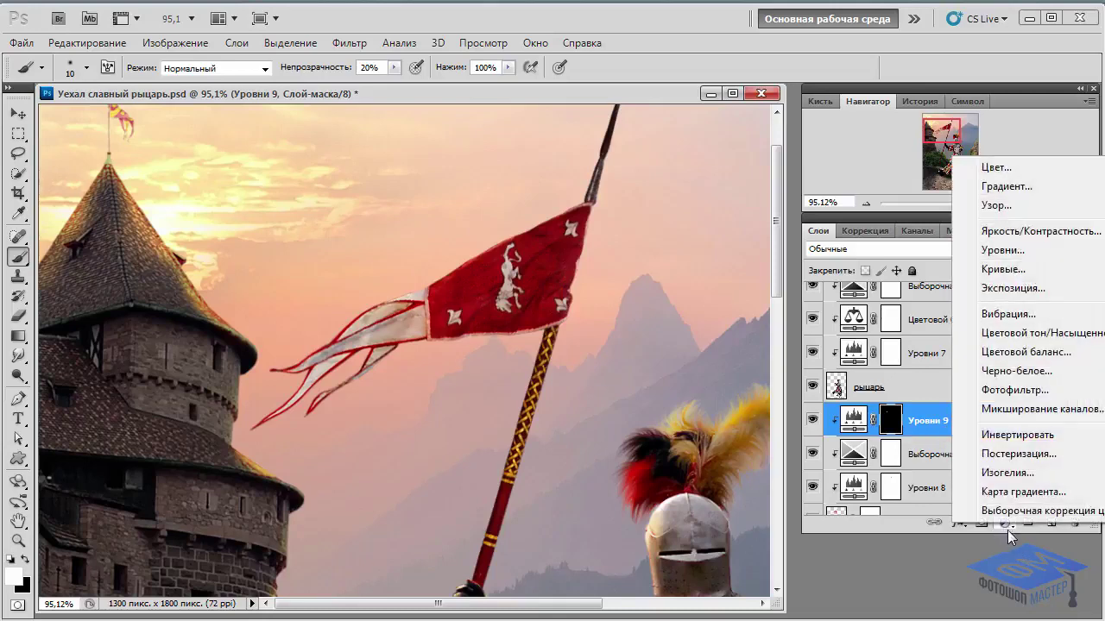
left_click(1036, 354)
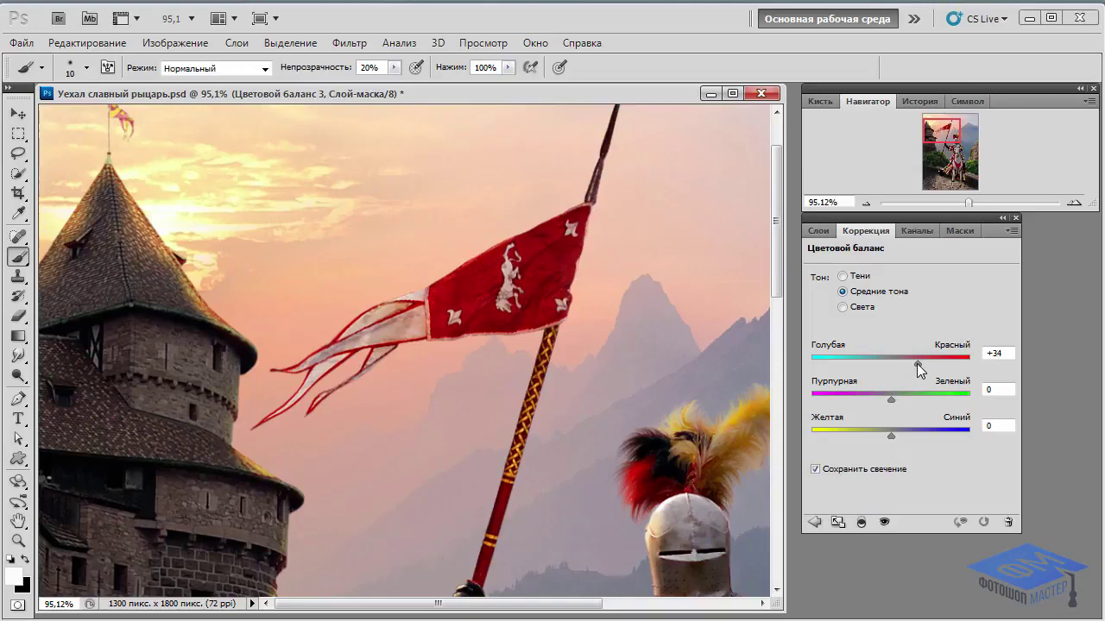
left_click_drag(915, 363, 914, 364)
left_click_drag(891, 435, 878, 434)
left_click_drag(879, 435, 880, 435)
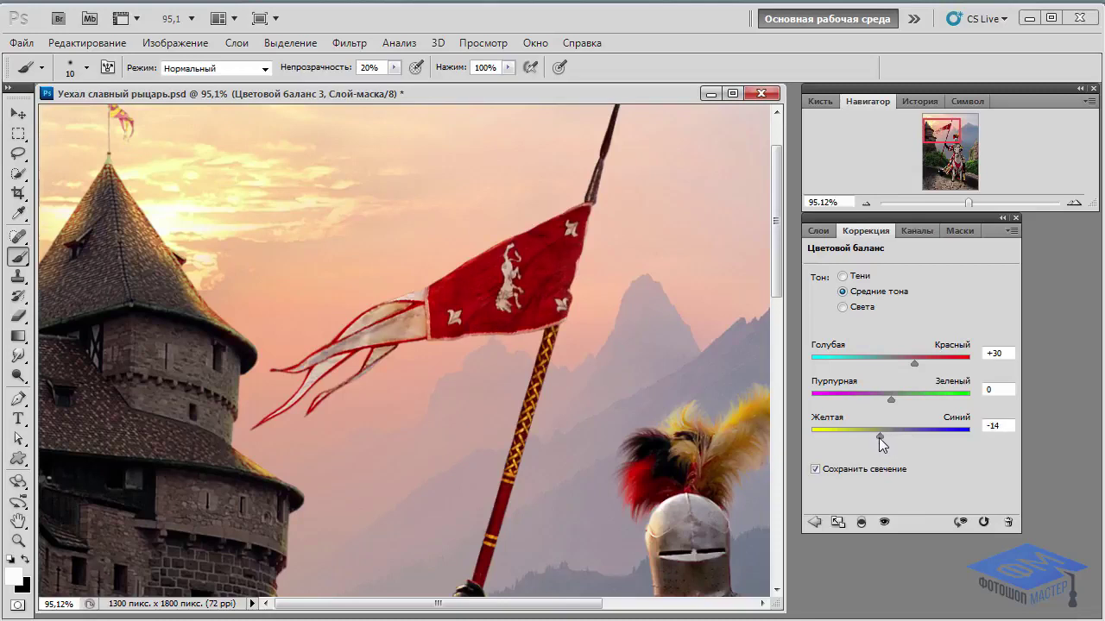
left_click(819, 231)
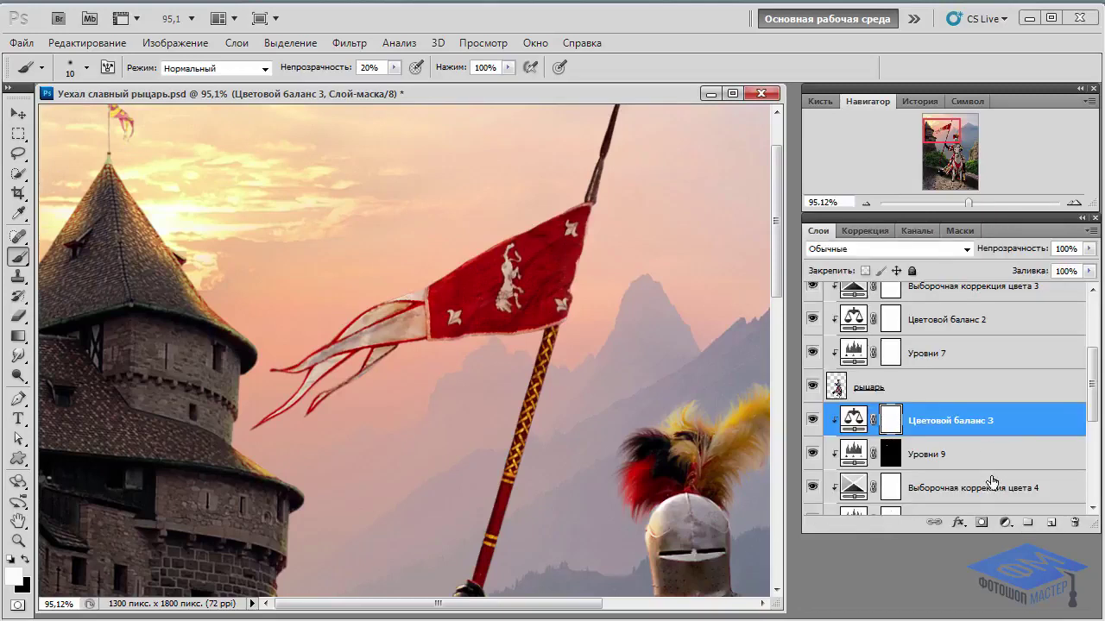
Zoom out to the whole composite and select the флаг для рыцаря layer
left_click_drag(962, 202, 958, 204)
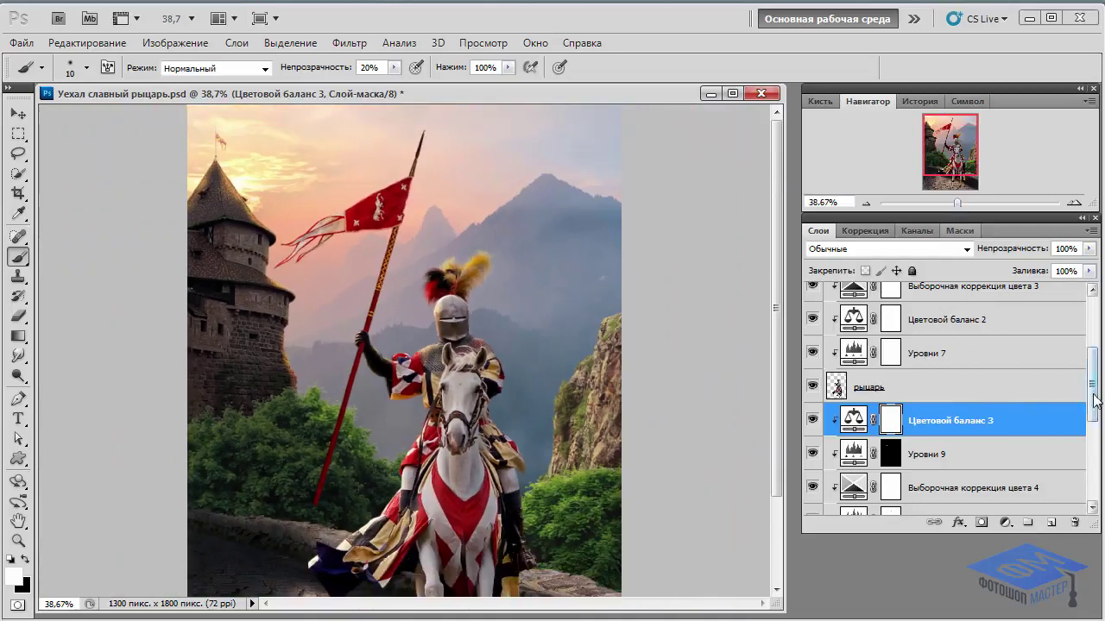
scroll(990, 405, "down", 3)
left_click(980, 450)
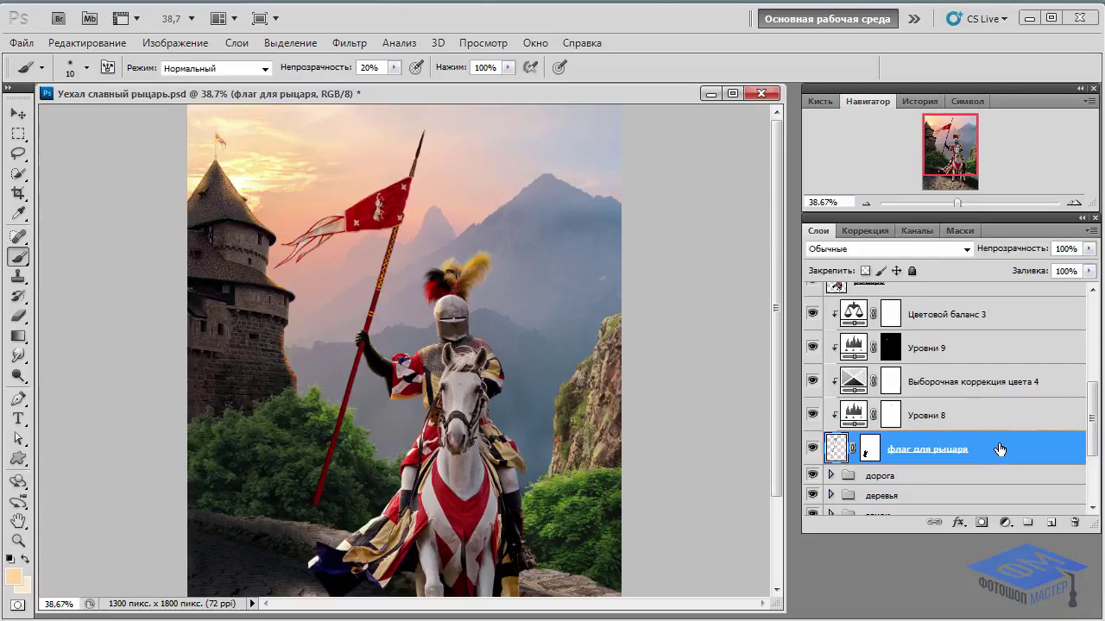
Enable an Inner Shadow on the flag layer with a pale cream colour
double_click(998, 449)
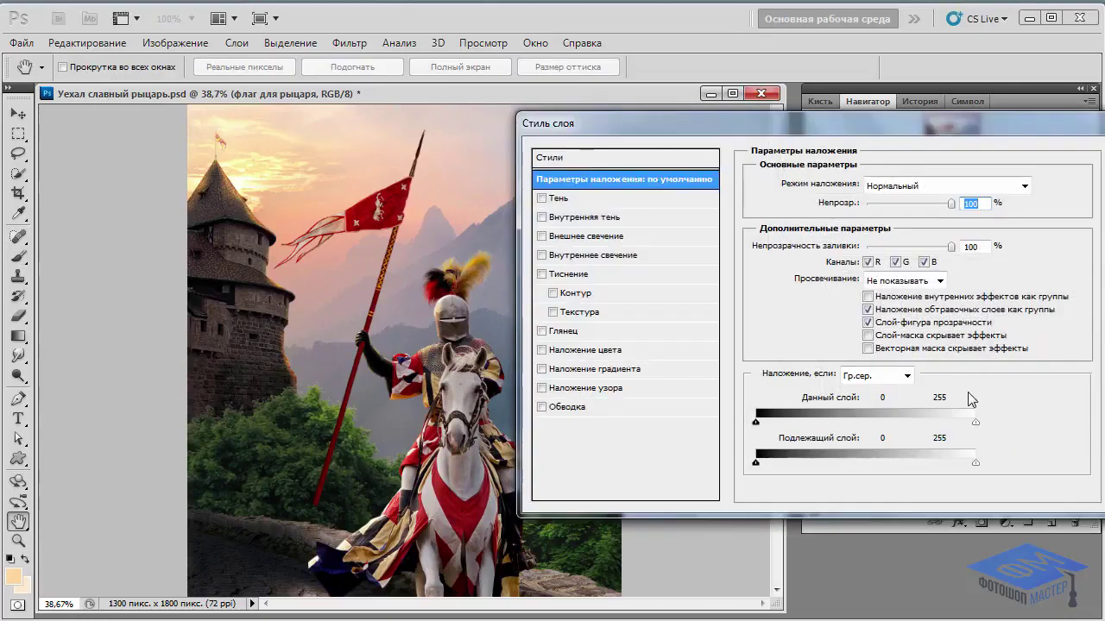
left_click_drag(887, 125, 869, 215)
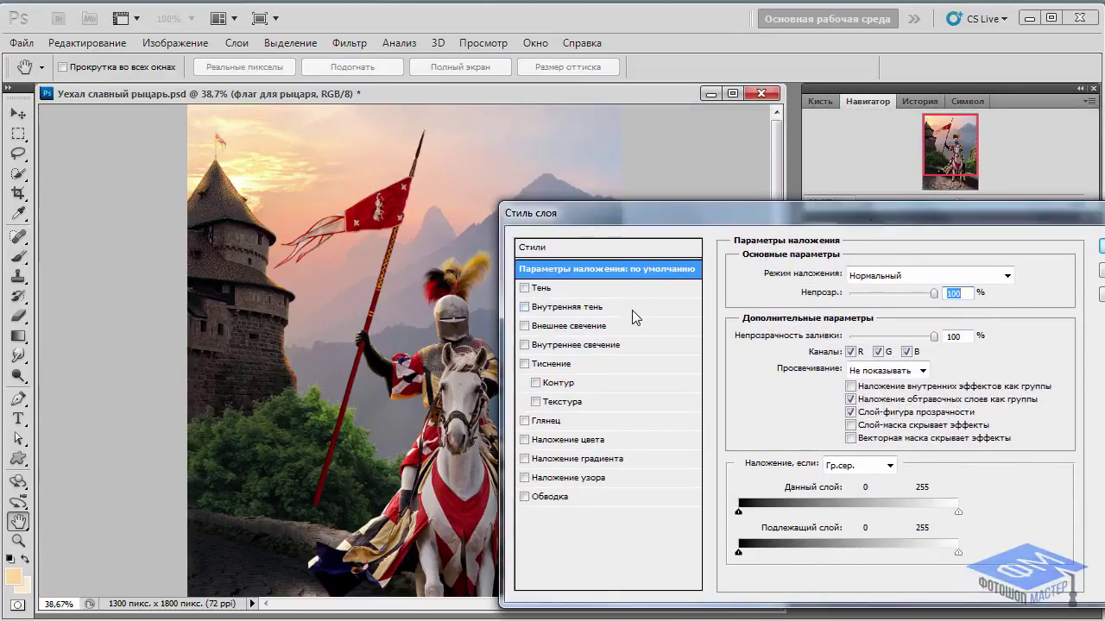
left_click(633, 308)
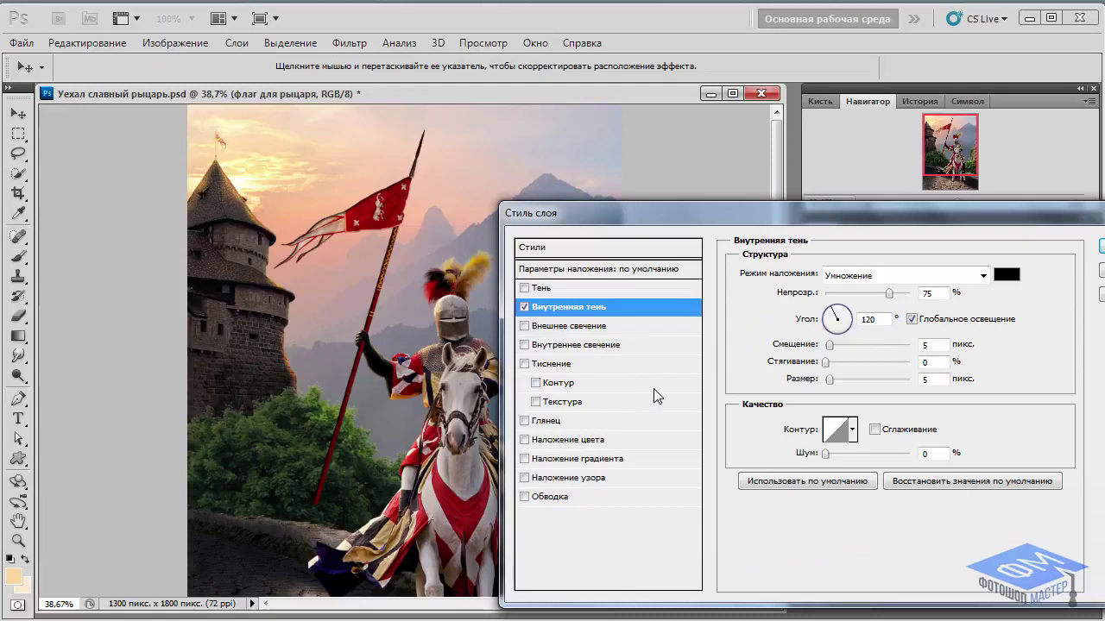
left_click(1006, 275)
left_click(28, 588)
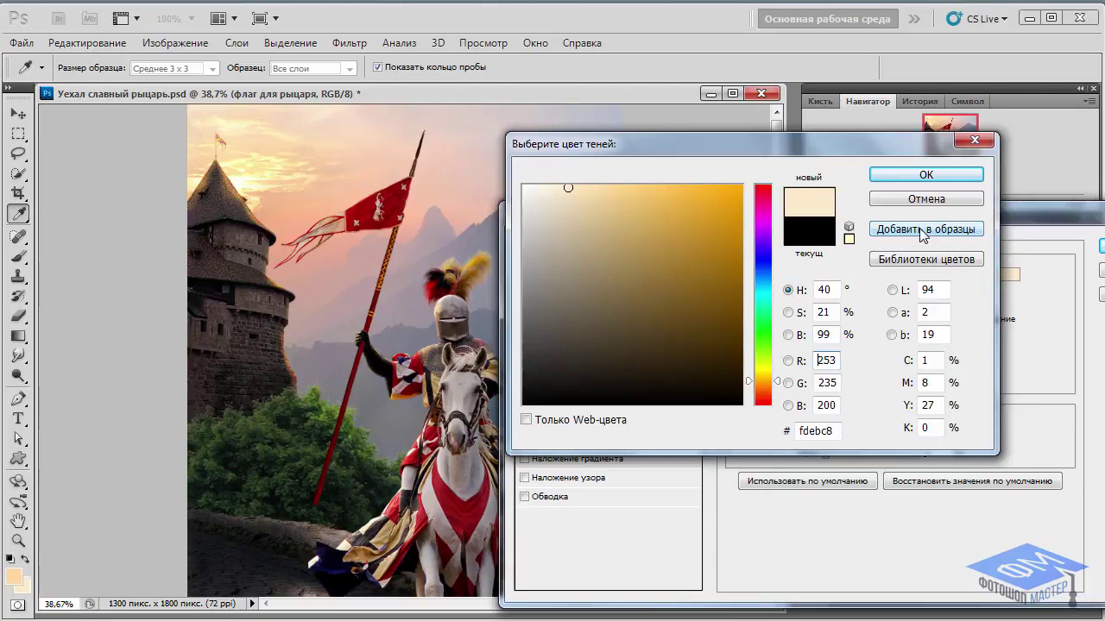
left_click(936, 178)
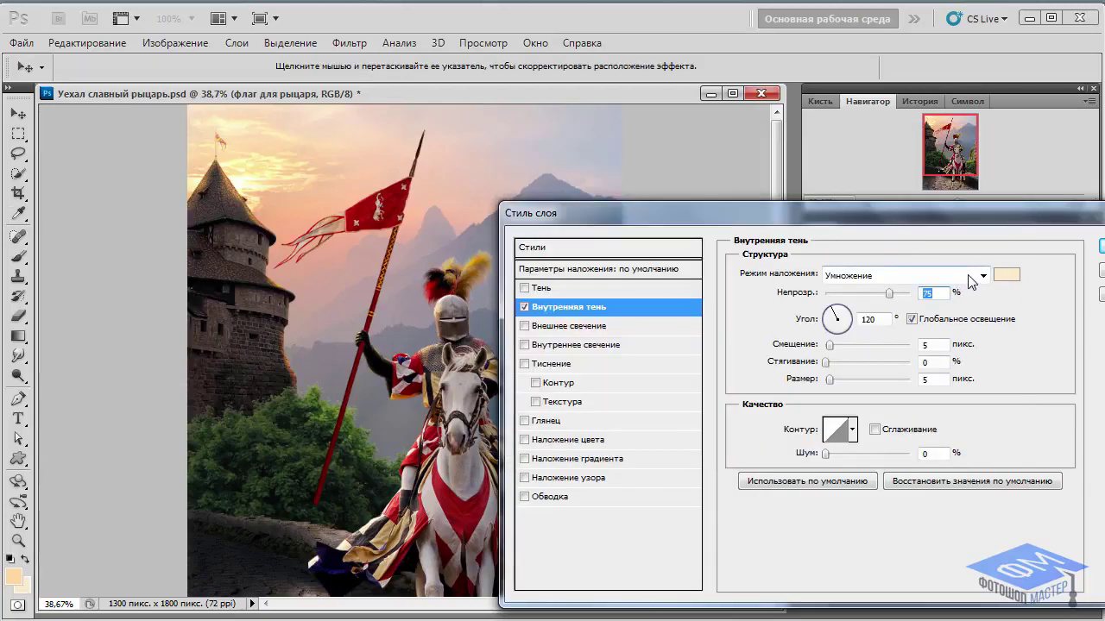
Set the inner shadow to Hard Light, local angle 145°, distance 4 px, opacity 87%, and apply
left_click(982, 277)
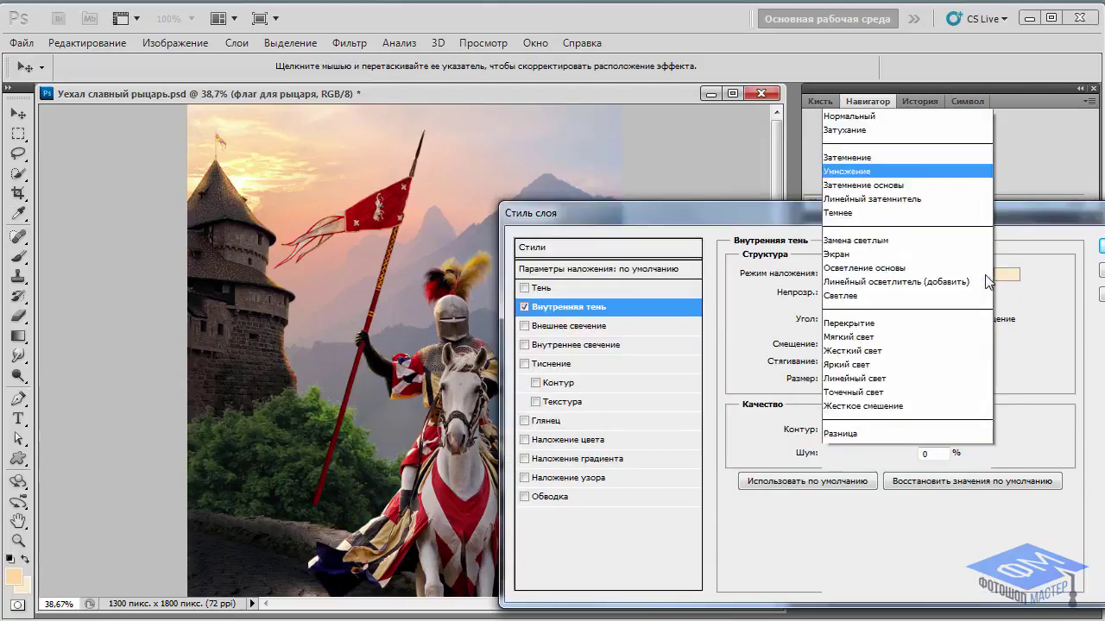
left_click(878, 242)
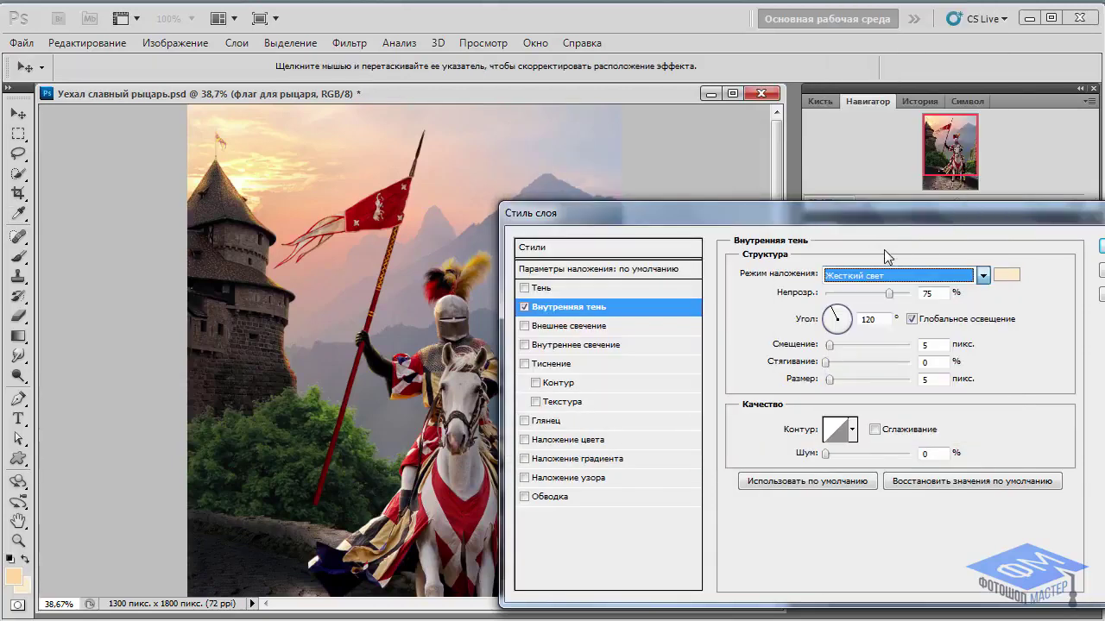
left_click(912, 320)
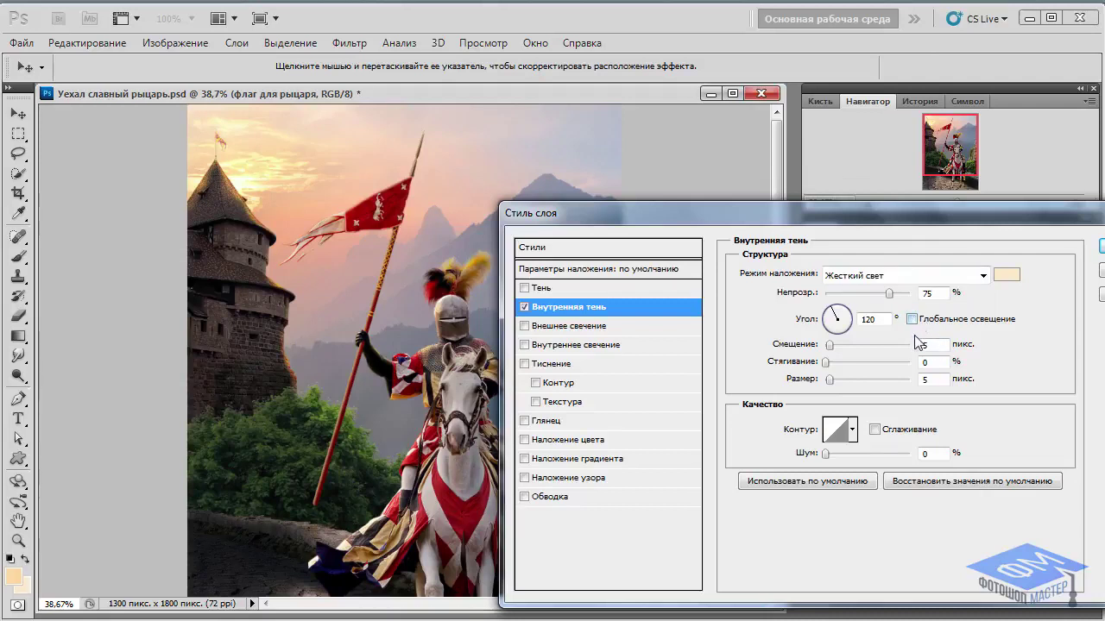
left_click(850, 322)
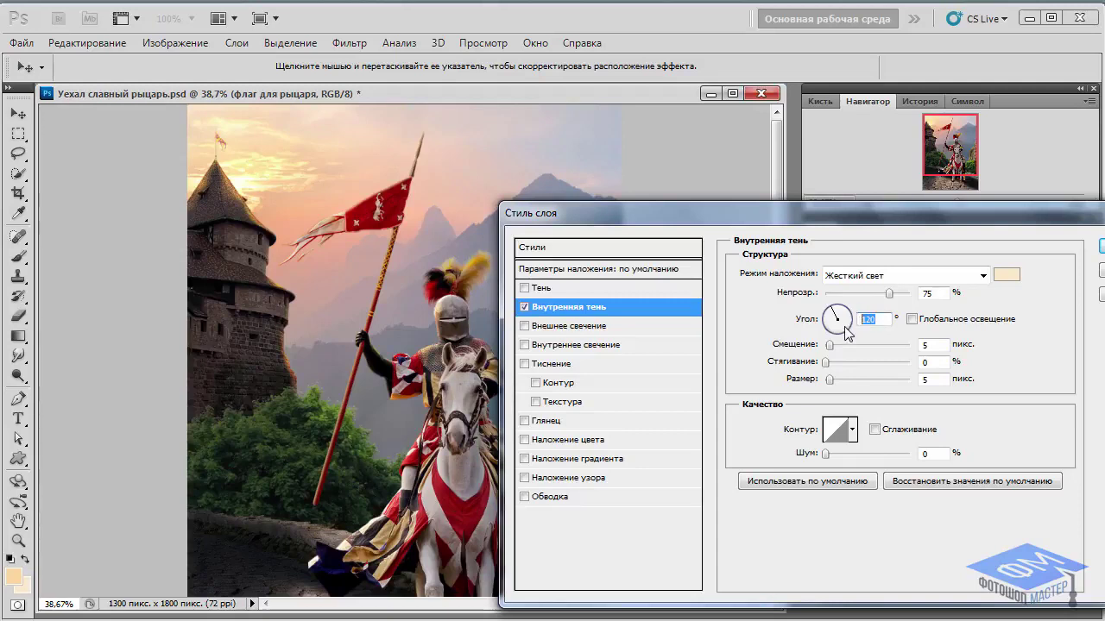
type("145")
left_click(911, 344)
type("4")
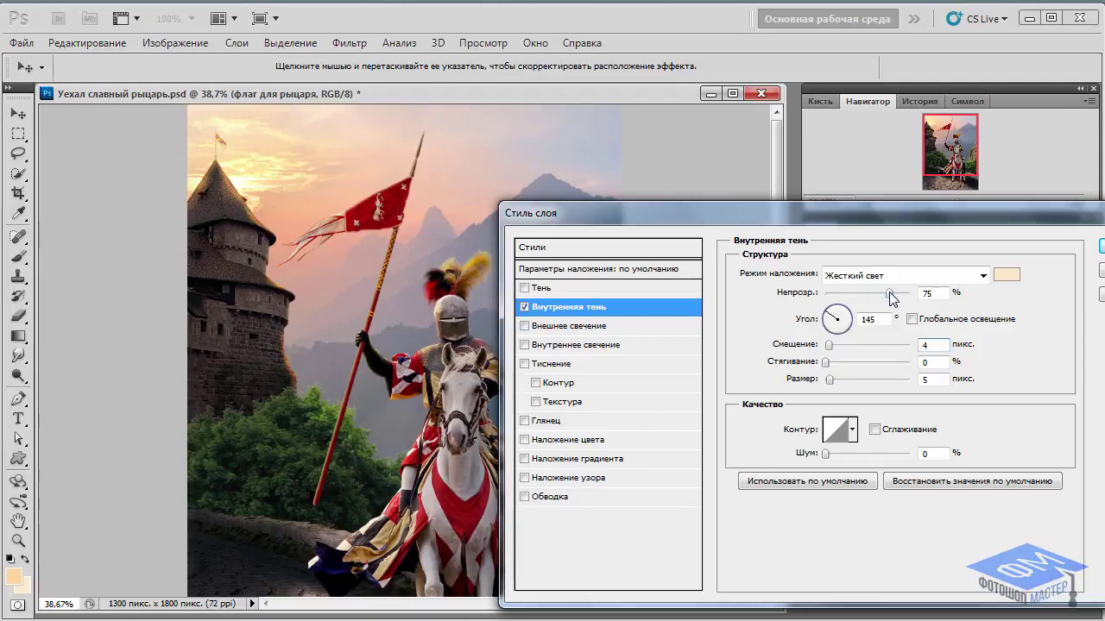
left_click_drag(889, 292, 888, 291)
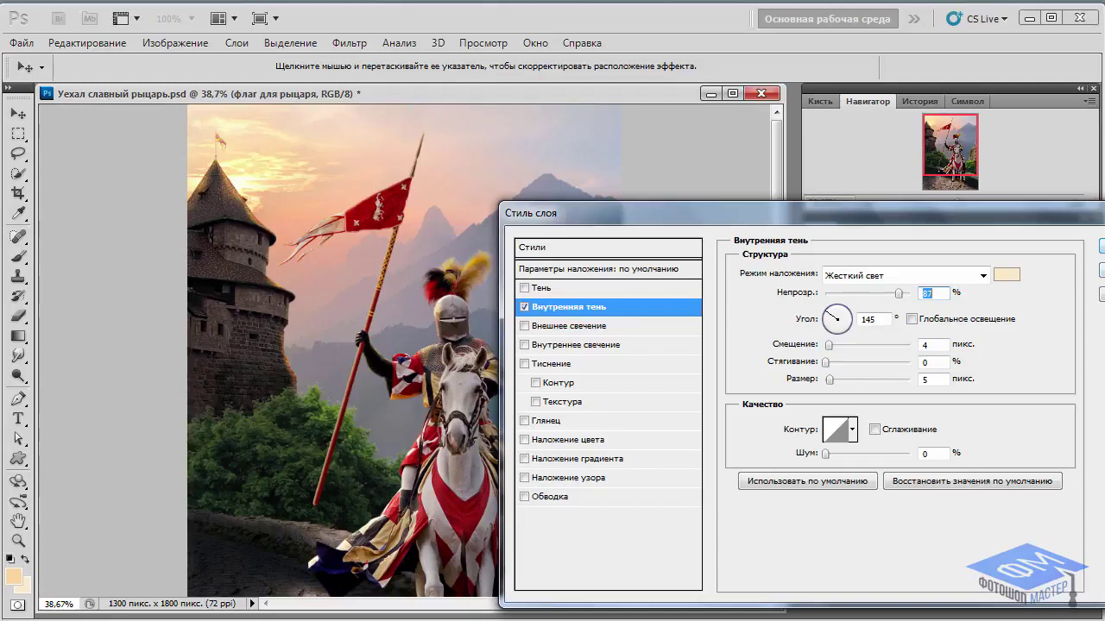
left_click(1102, 246)
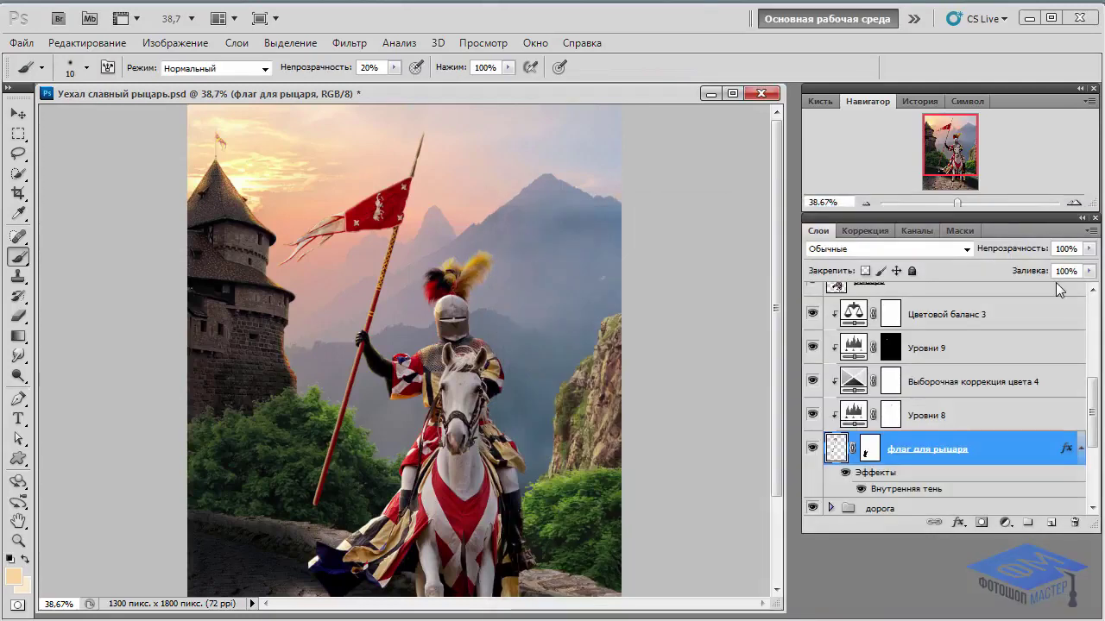
Convert the Inner Shadow effect to its own layer and move it above Цветовой баланс 3
right_click(920, 488)
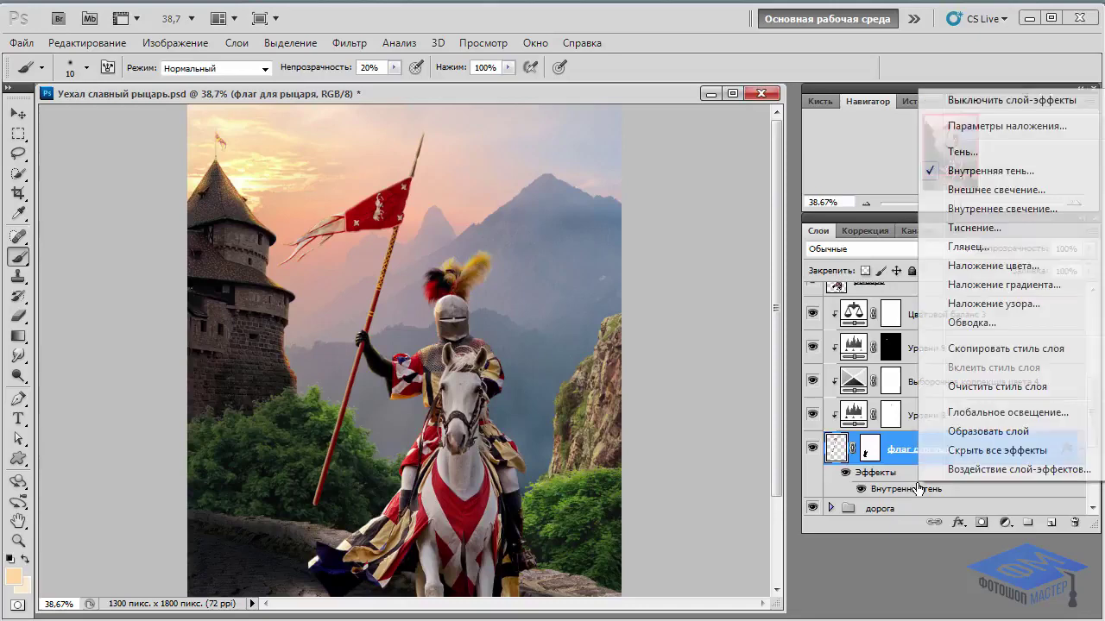
left_click(983, 431)
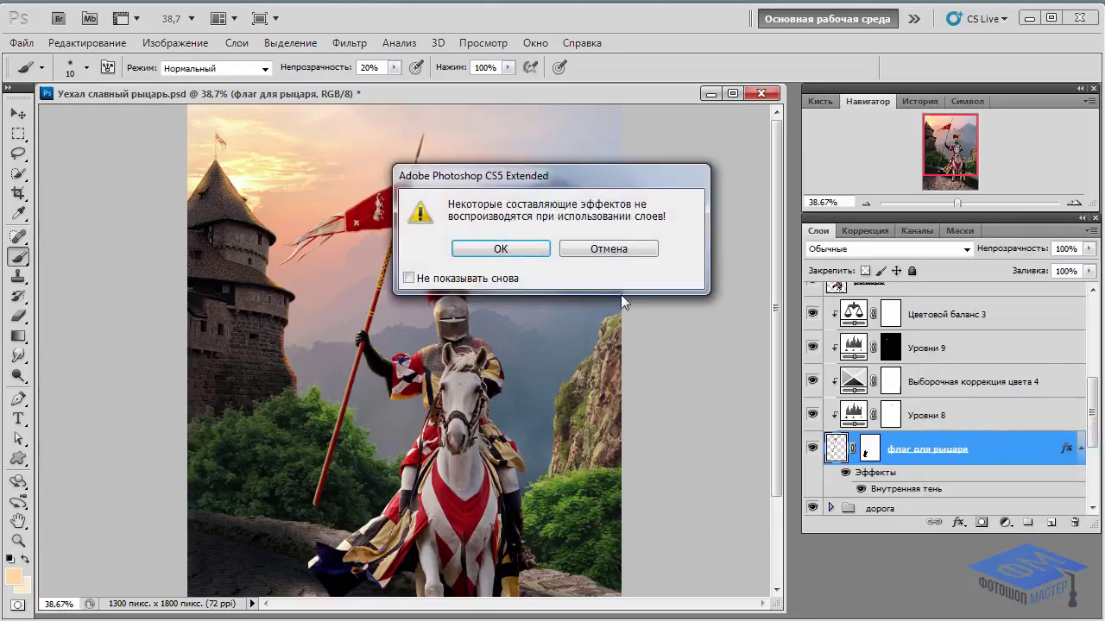
left_click(542, 251)
left_click(1017, 444)
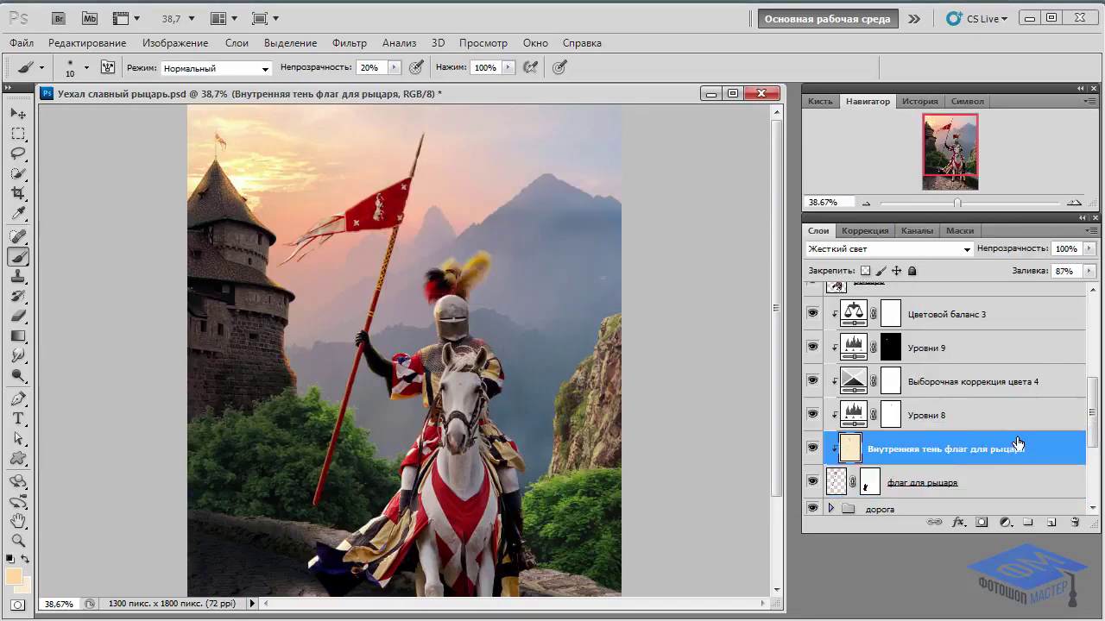
left_click_drag(1018, 448, 989, 302)
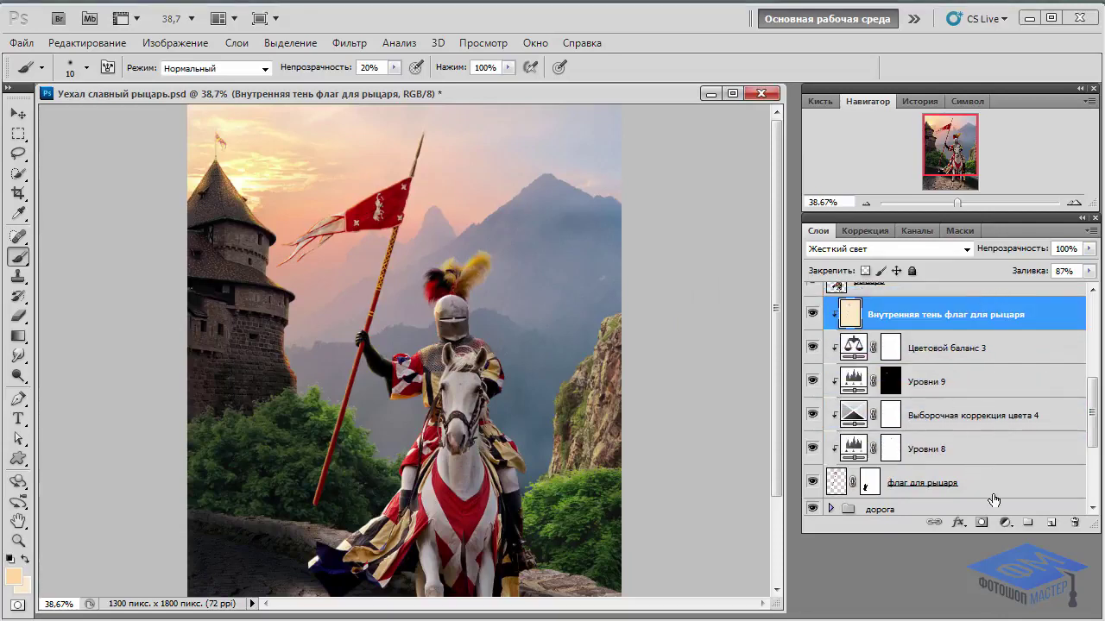
Add a mask to the shadow layer and paint it black over the flag's left tails at 100%
left_click(981, 523)
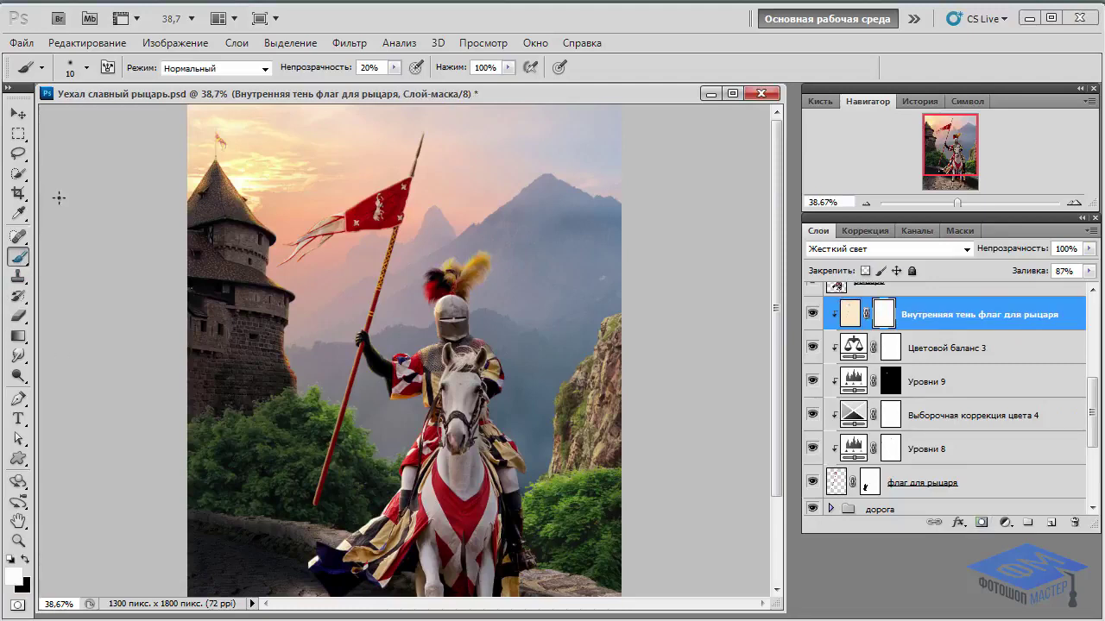
left_click(379, 69)
type("100")
key("Return")
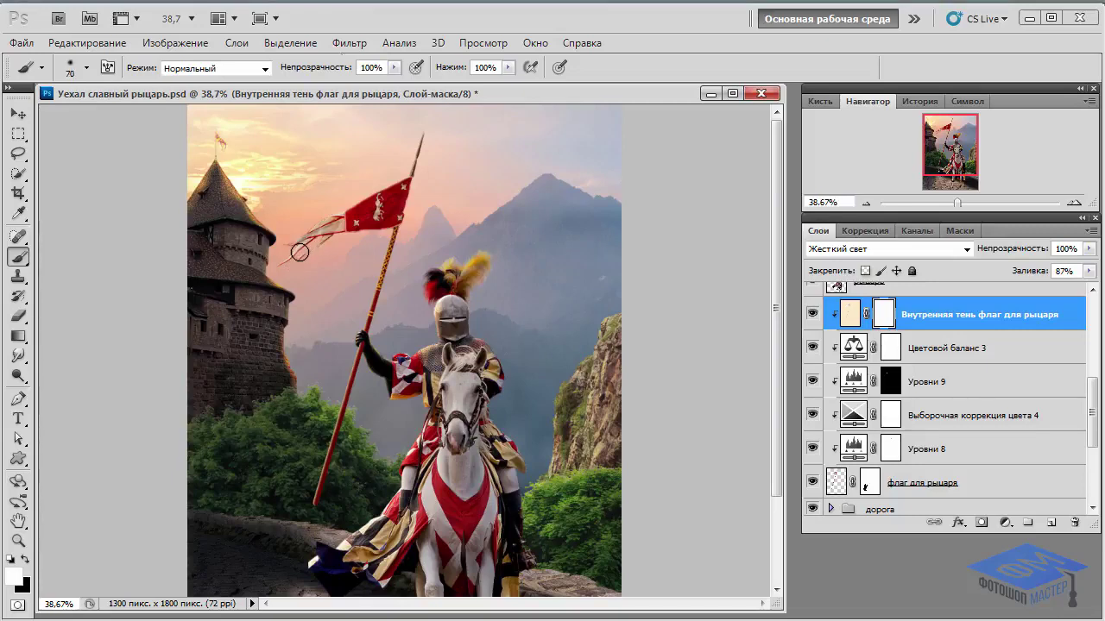
key("x")
key("bracketright")
key("bracketright")
key("bracketright")
mouse_move(281, 285)
left_mouse_down()
mouse_move(382, 179)
mouse_move(387, 188)
mouse_move(293, 251)
mouse_move(378, 197)
left_mouse_up()
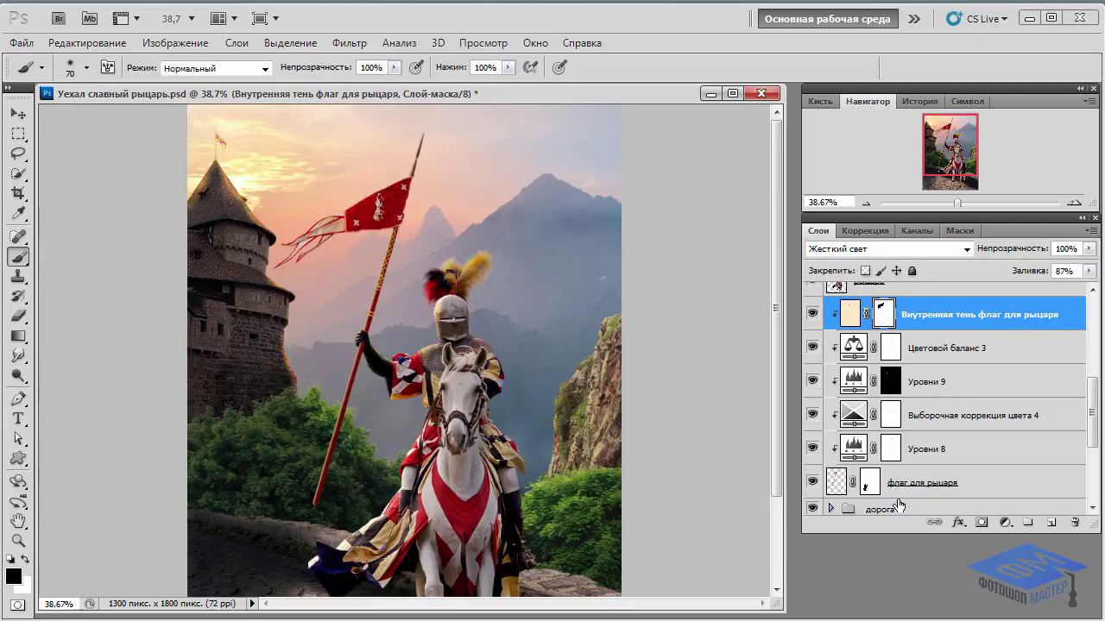
Add two empty layers above the shadow and clip both to the layer beneath
left_click(1052, 523)
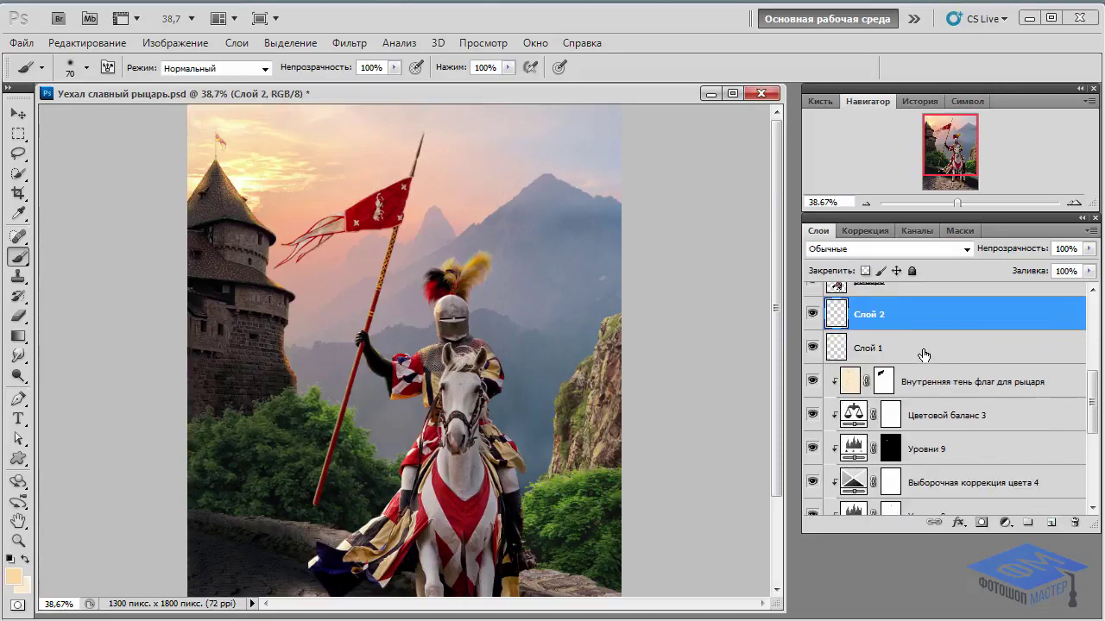
left_click(924, 350, "shift")
right_click(925, 354)
left_click(992, 418)
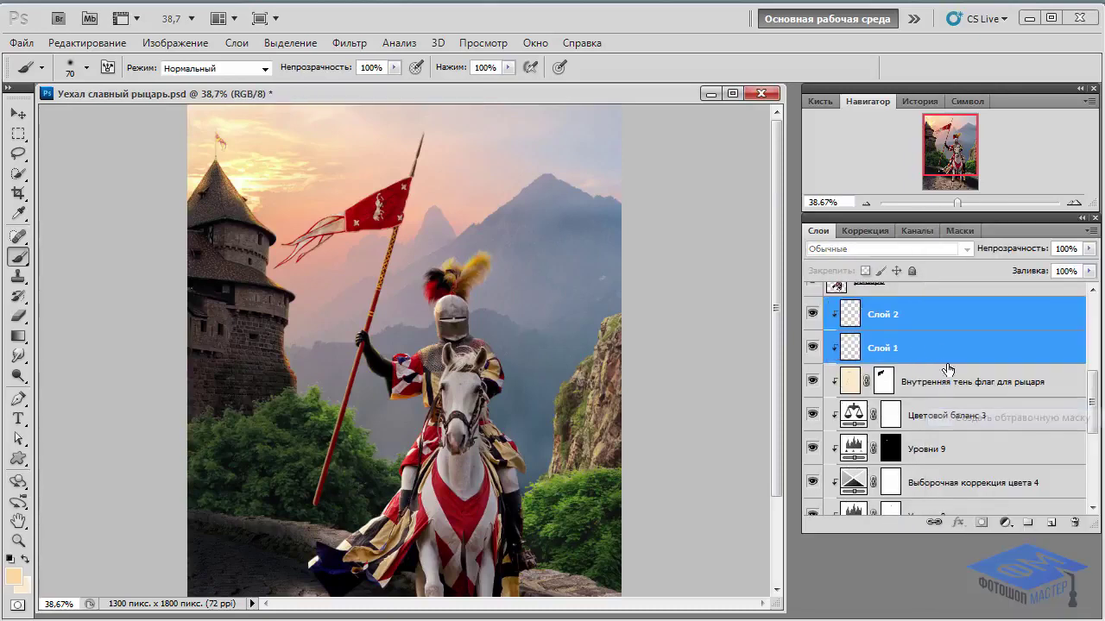
Rename Слой 1 to затемнение and Слой 2 to осветление
left_click(883, 349)
double_click(884, 349)
type("з")
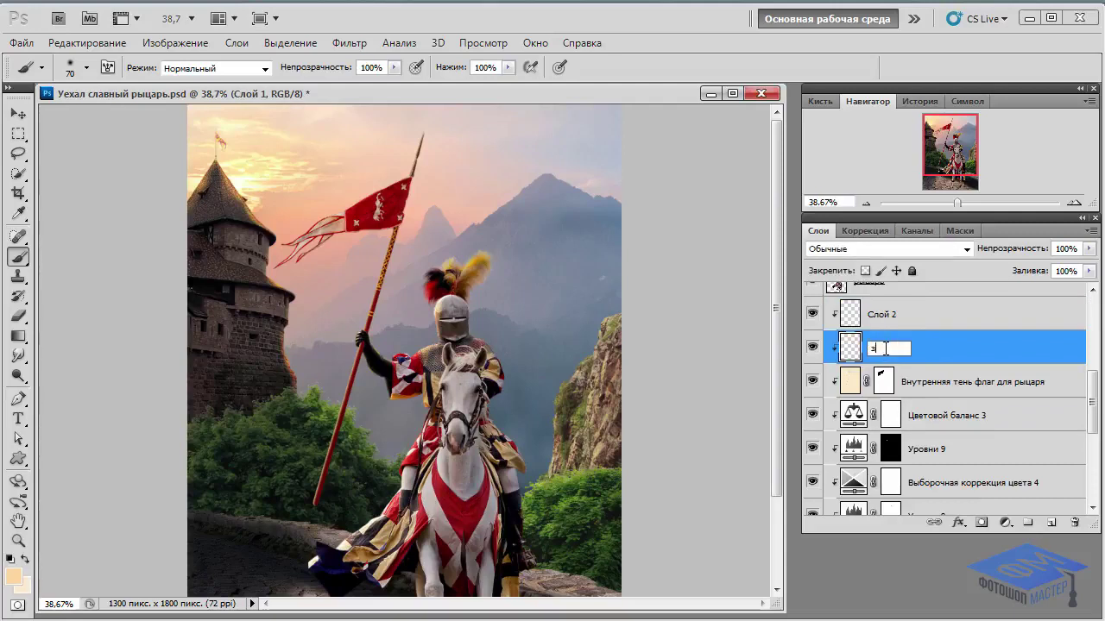
type("атемнение")
double_click(889, 314)
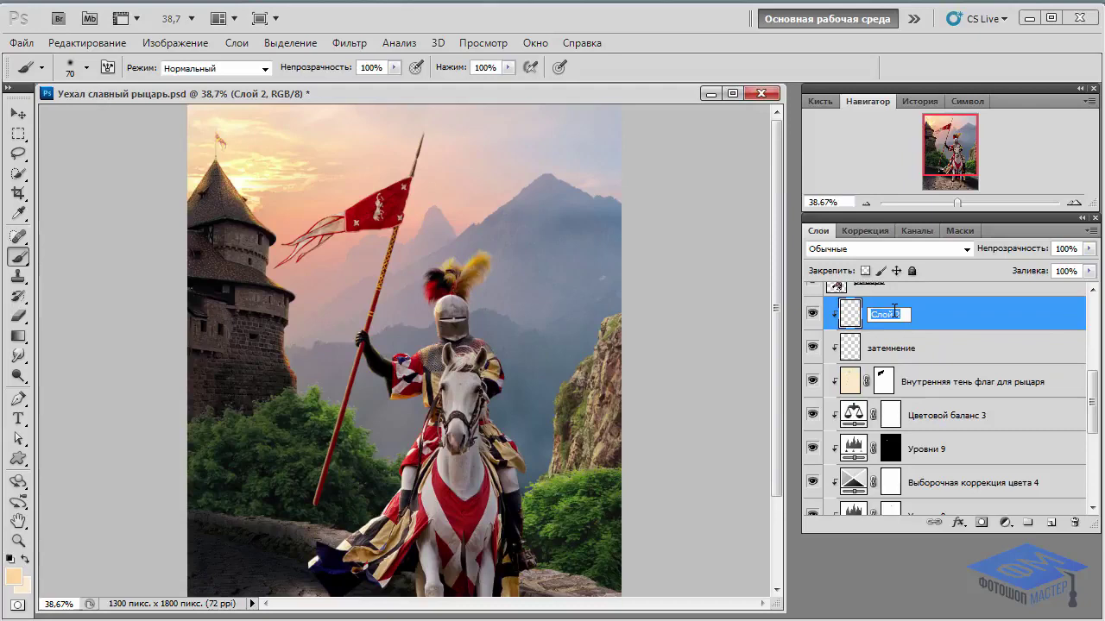
type("осветление")
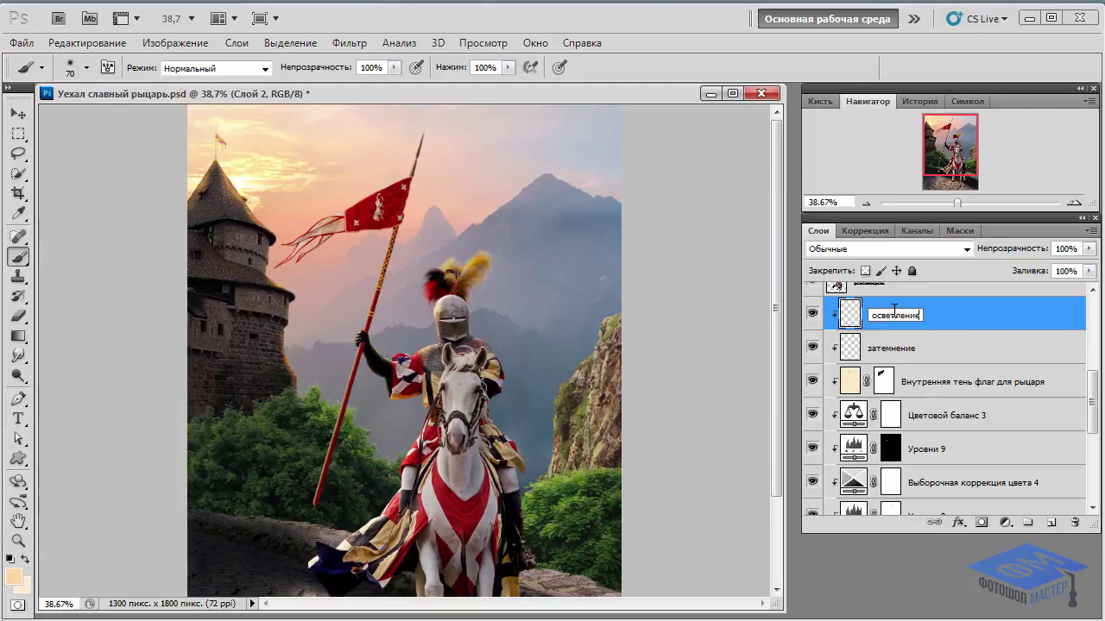
key("Return")
Set затемнение to Умножение and осветление to Осветление основы blending
left_click(942, 350)
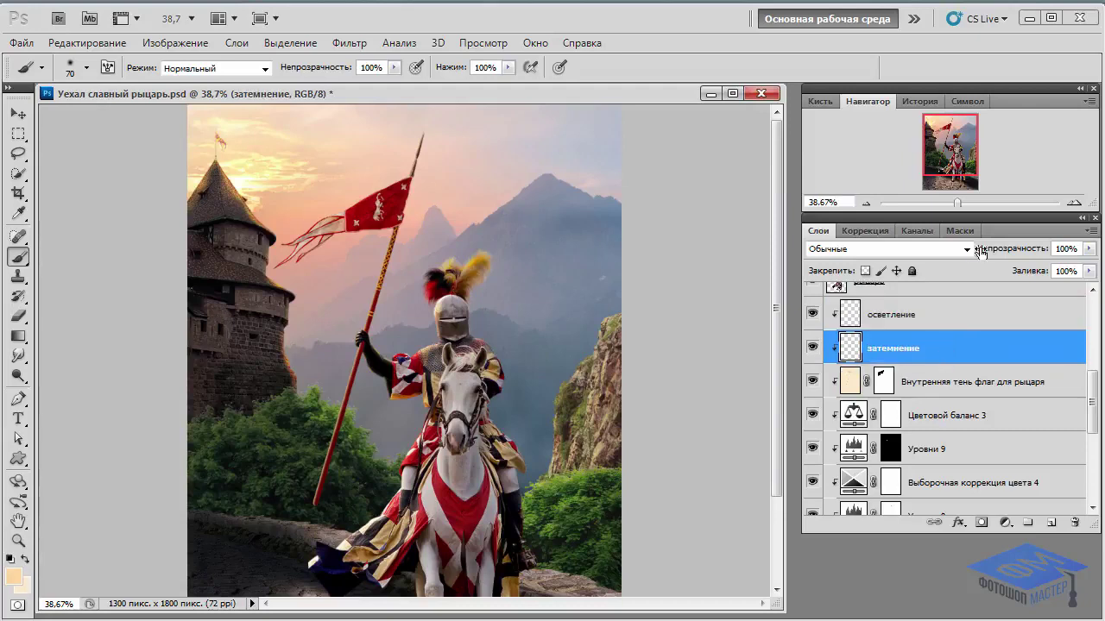
left_click(958, 248)
left_click(871, 63)
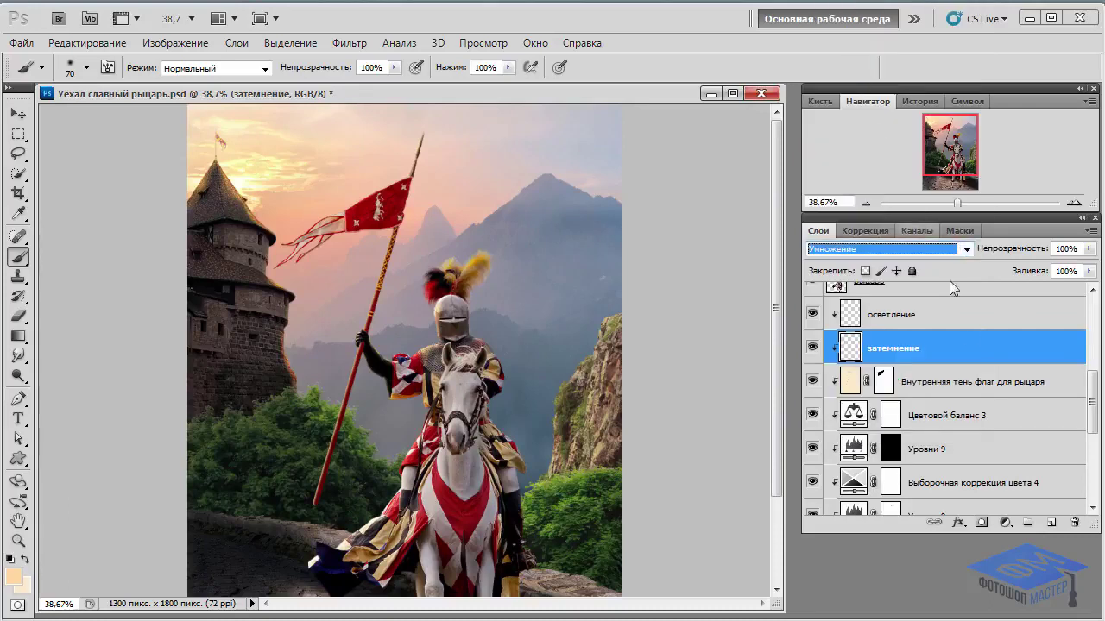
left_click(961, 316)
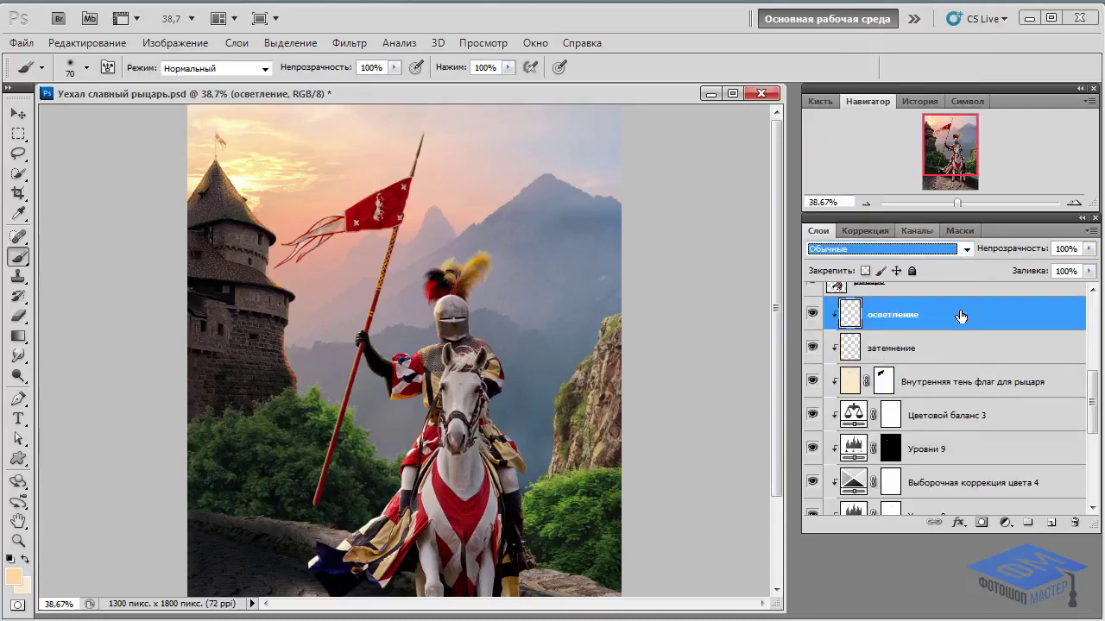
left_click(958, 249)
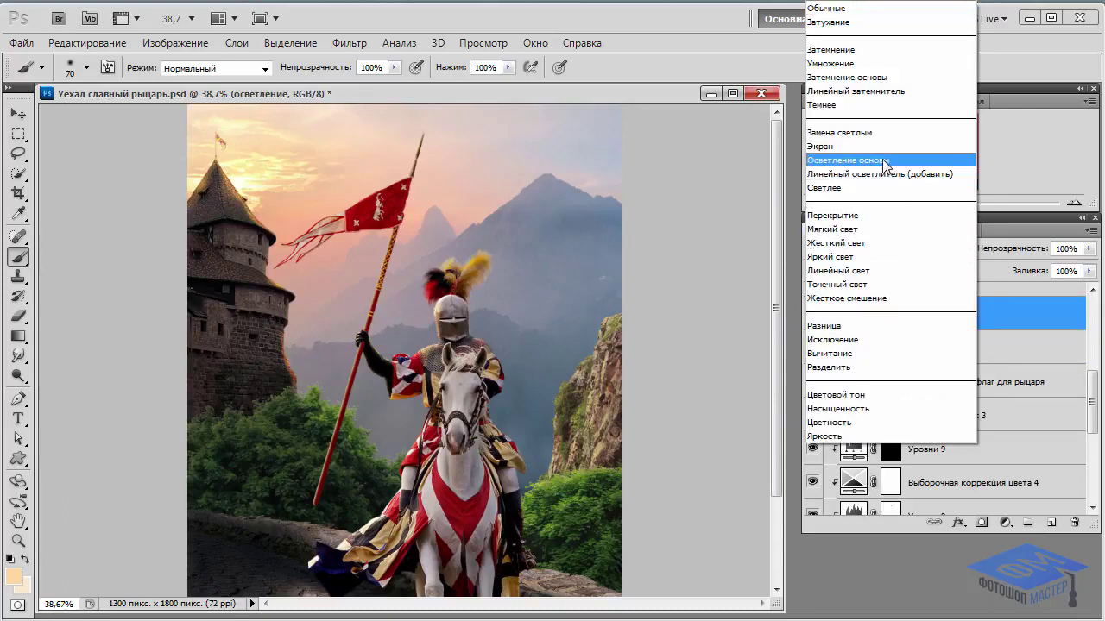
left_click(887, 162)
left_click(934, 350)
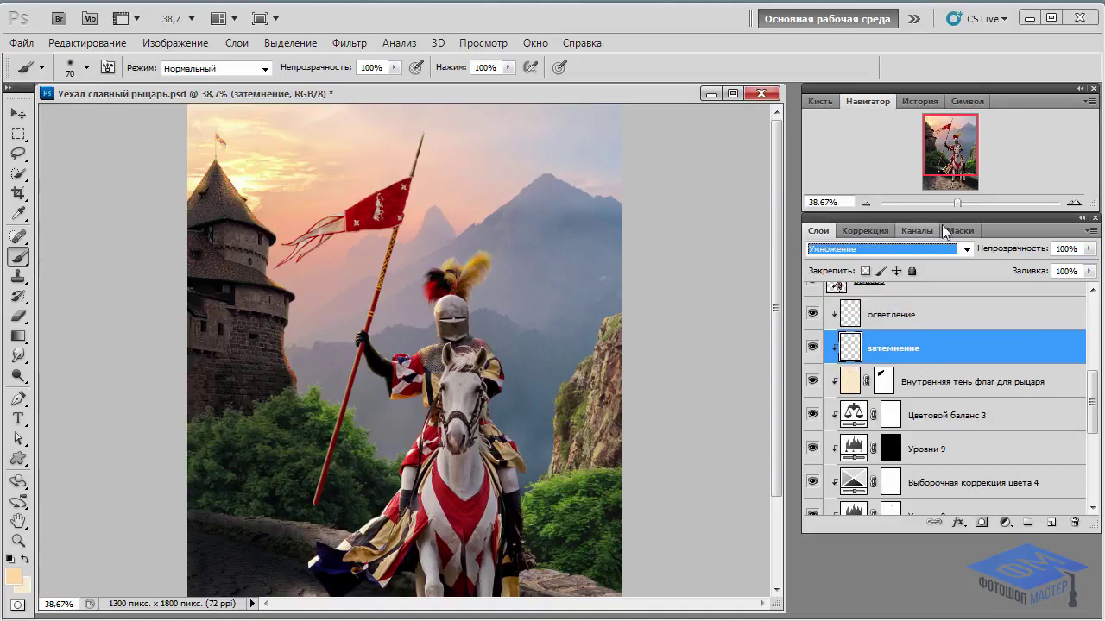
Zoom in on the knight's lance hand and set a small black brush at 10% opacity
left_click_drag(958, 203, 984, 203)
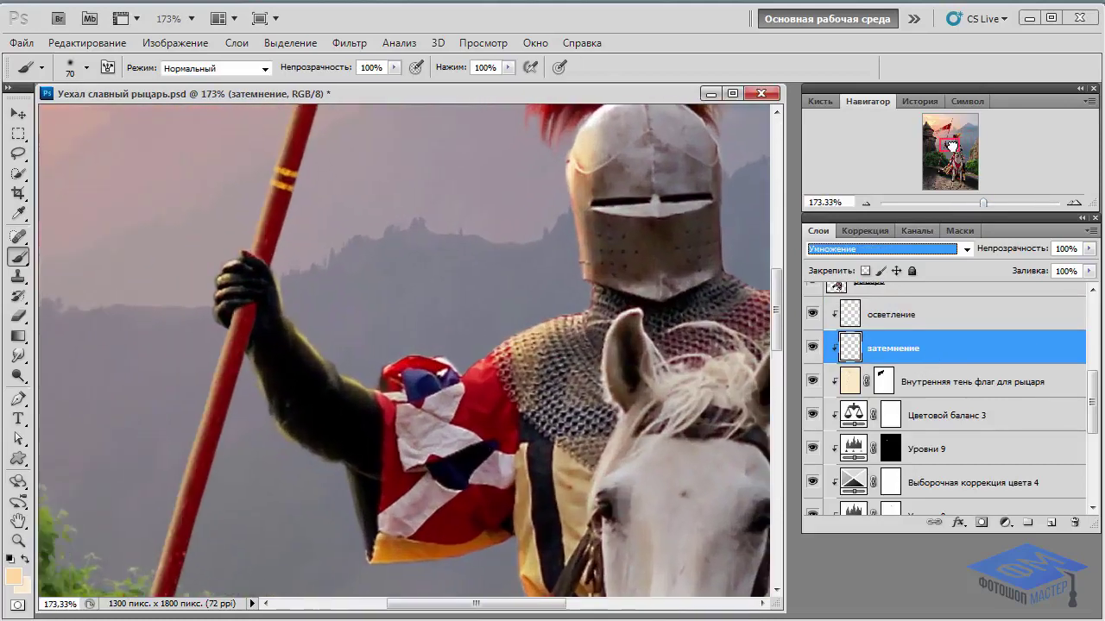
left_click_drag(955, 149, 952, 147)
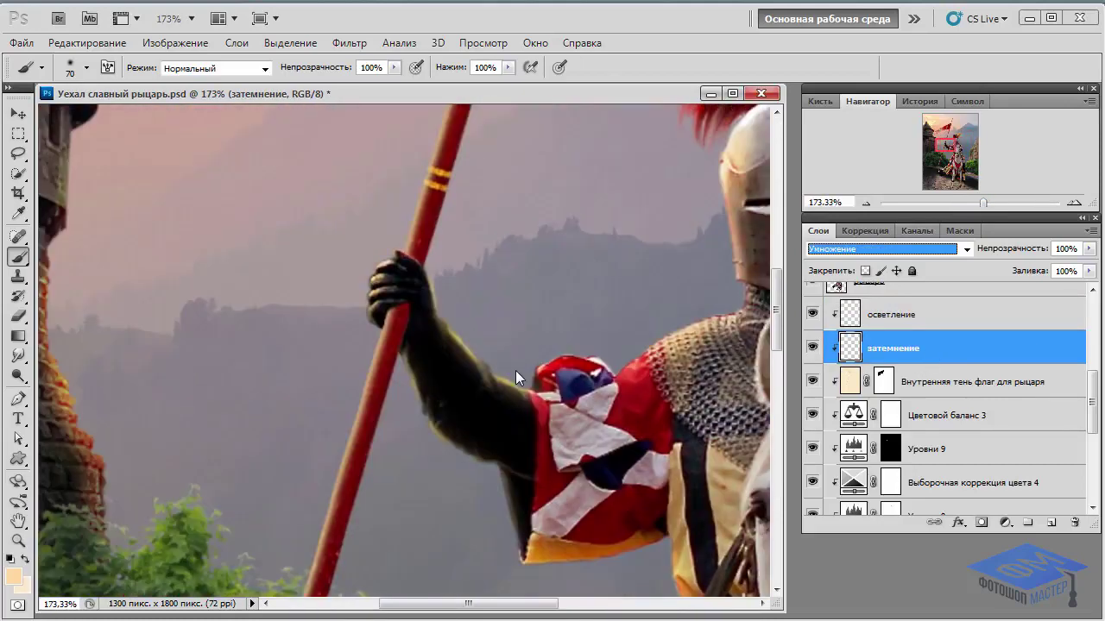
left_click_drag(983, 203, 991, 203)
left_click_drag(575, 299, 657, 324)
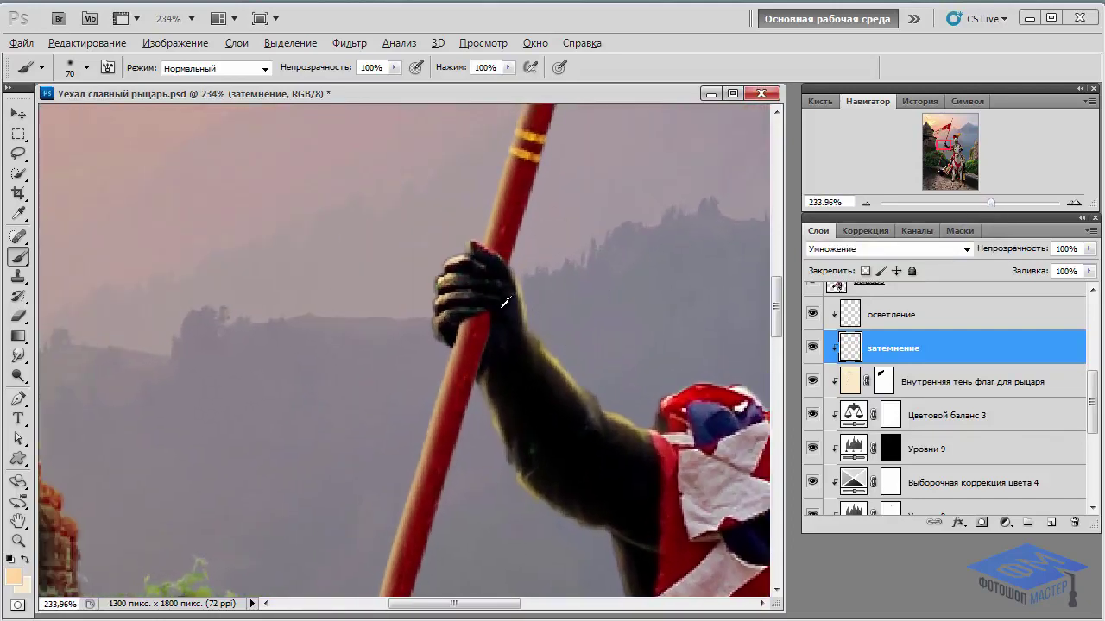
key("d")
left_click(382, 69)
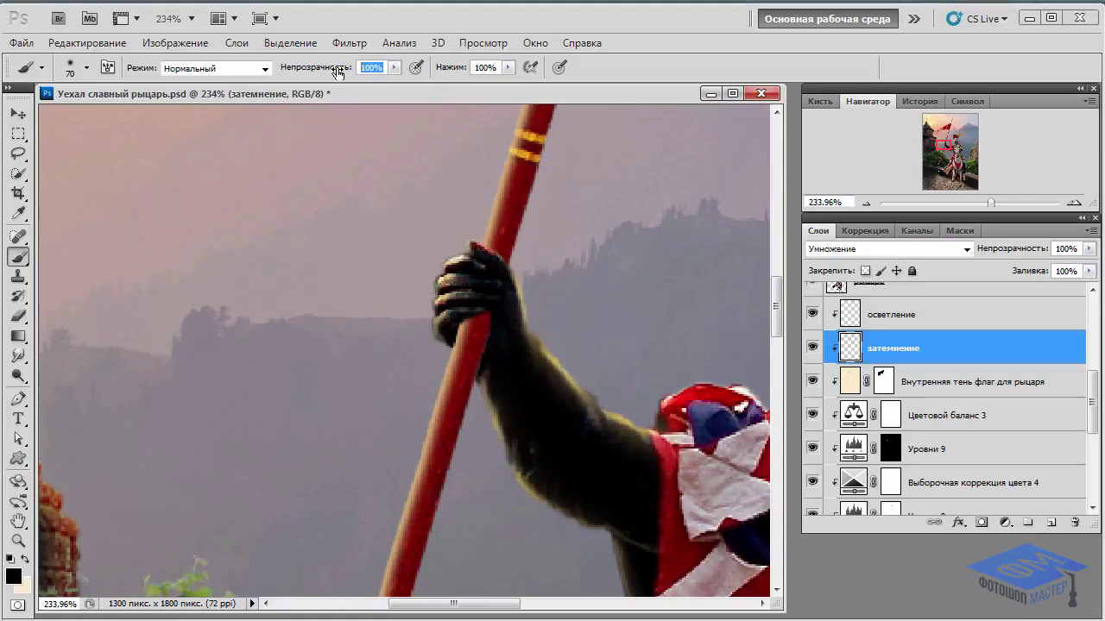
type("10")
key("Return")
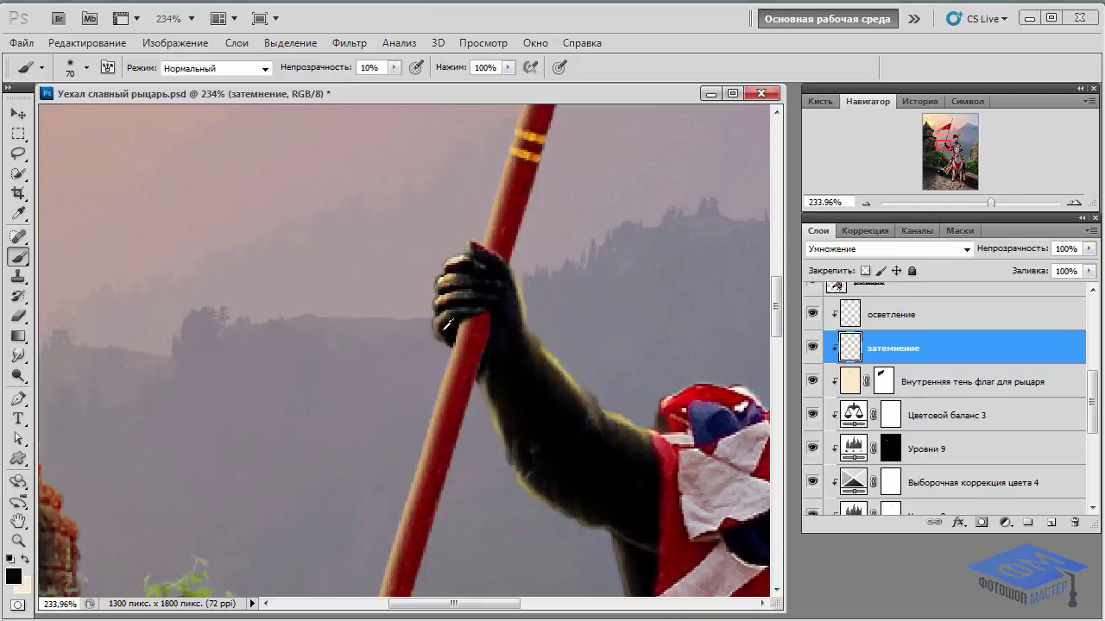
key("bracketleft")
key("bracketleft")
key("bracketleft")
key("bracketleft")
key("bracketleft")
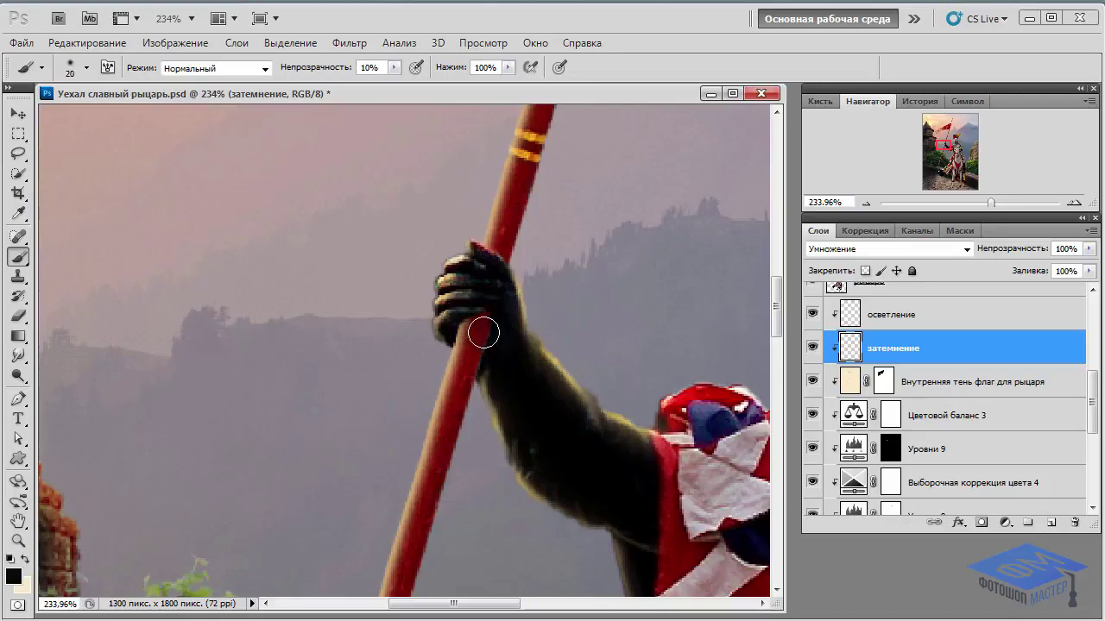
Faintly darken the gripping hand and the arm's edge on затемнение
mouse_move(479, 306)
left_mouse_down()
mouse_move(498, 363)
mouse_move(481, 326)
mouse_move(498, 321)
mouse_move(467, 347)
mouse_move(491, 387)
left_mouse_up()
key("bracketleft")
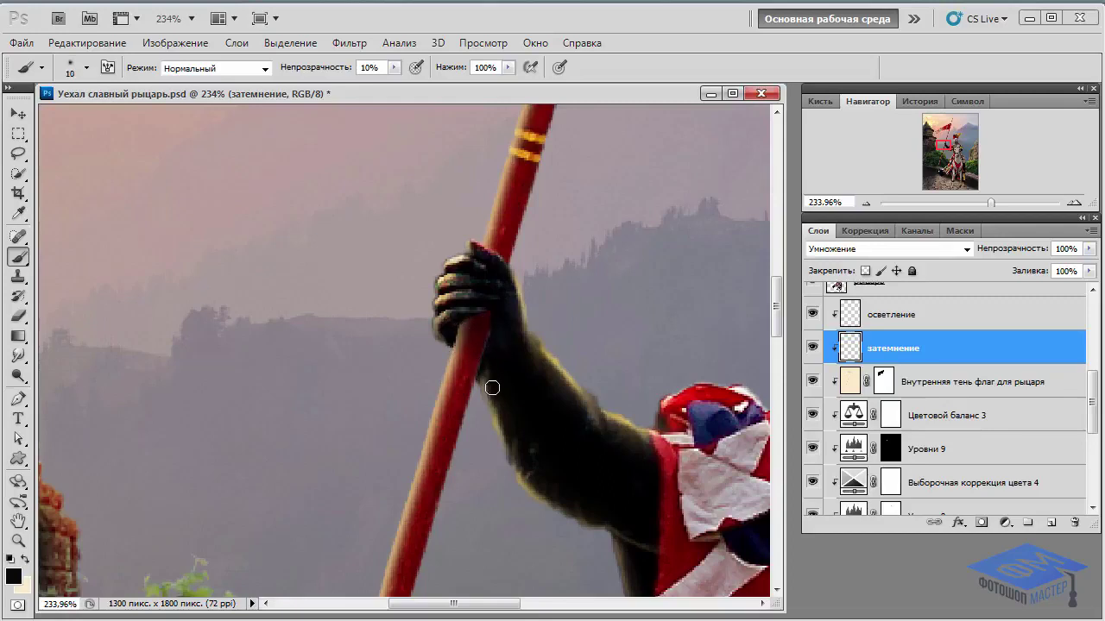
left_click_drag(469, 328, 488, 346)
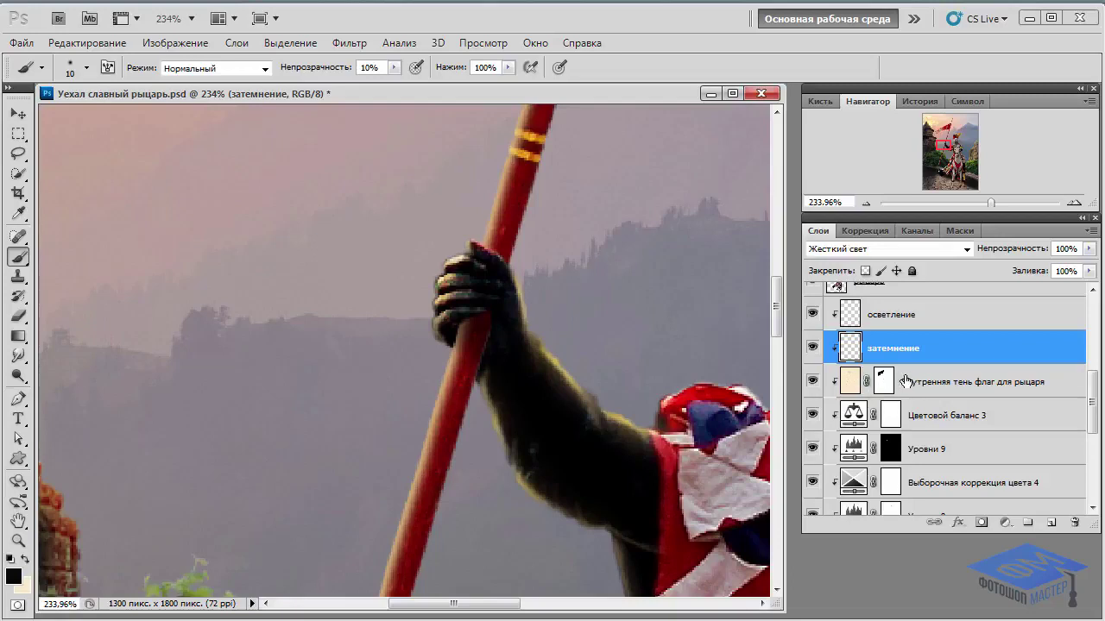
Toggle the inner shadow layer to compare, then target its mask with 100% brush opacity
left_click(912, 382)
left_click(812, 381)
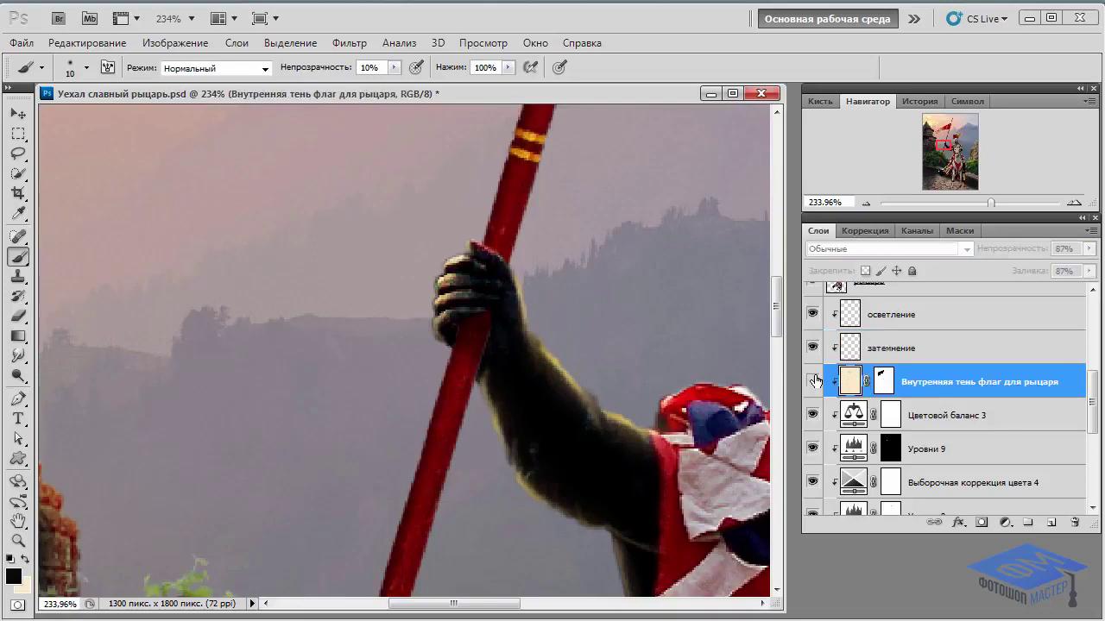
left_click(884, 385)
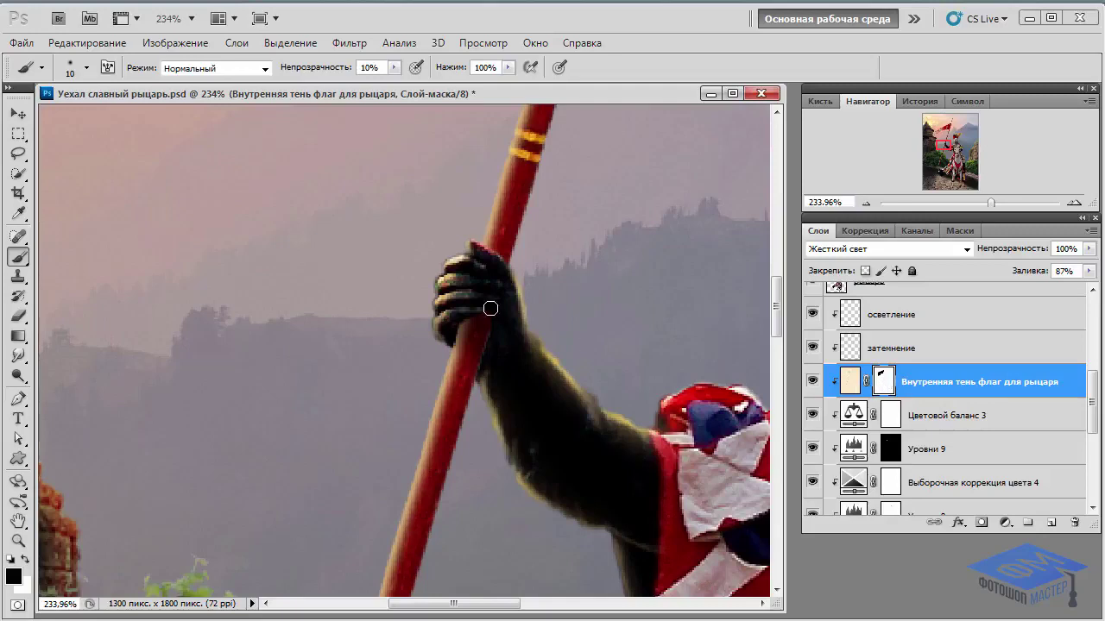
left_click(367, 68)
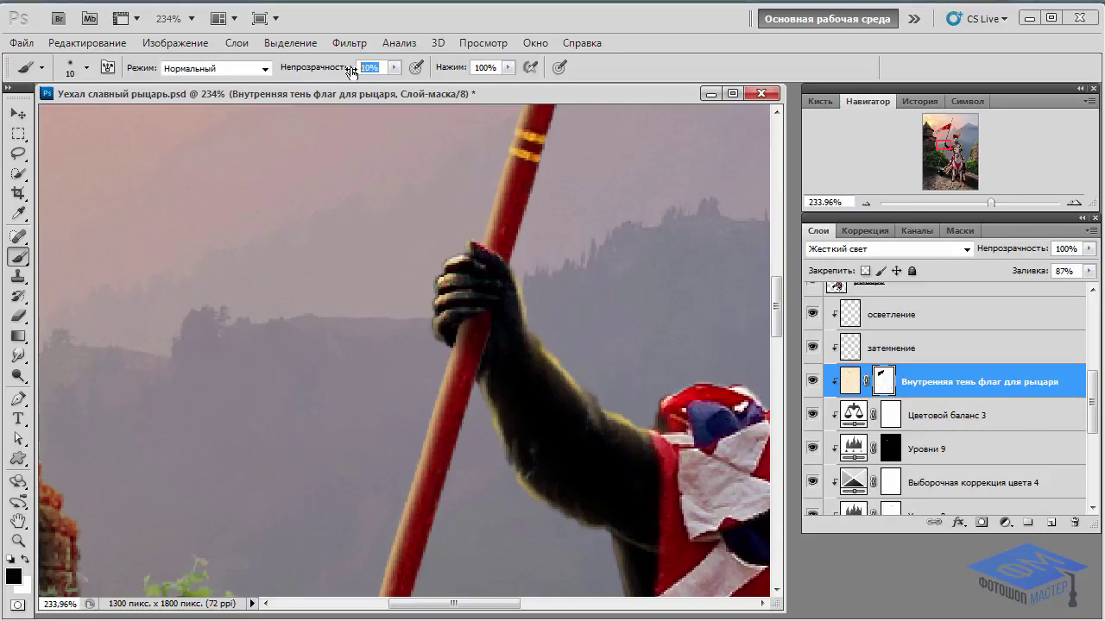
type("100")
key("Return")
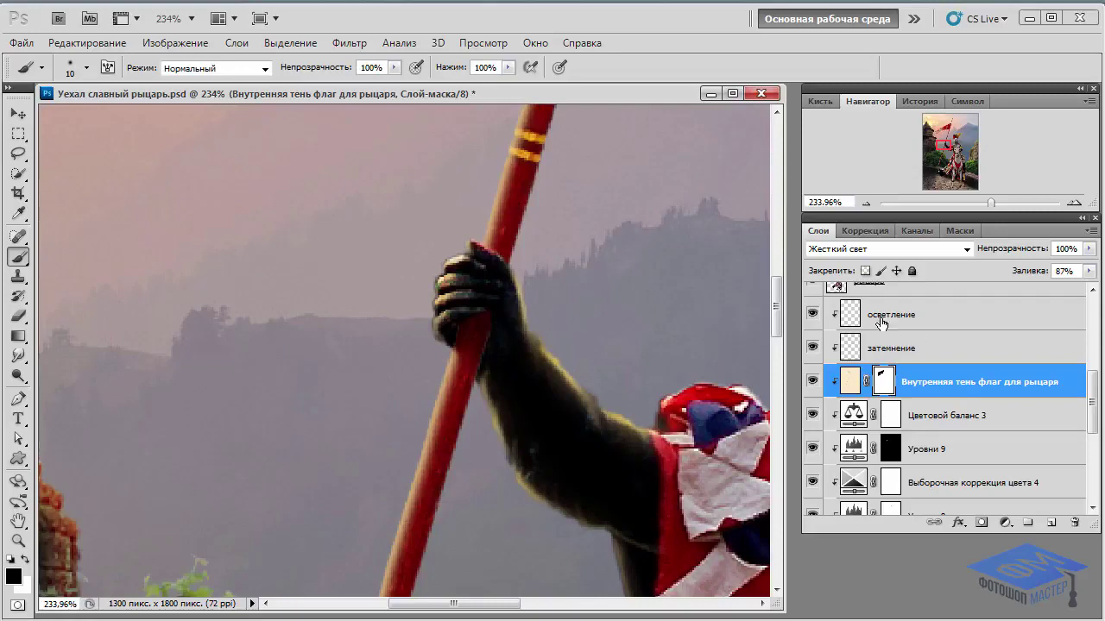
Return to затемнение with a 10% brush and darken the hand a little more
left_click(943, 347)
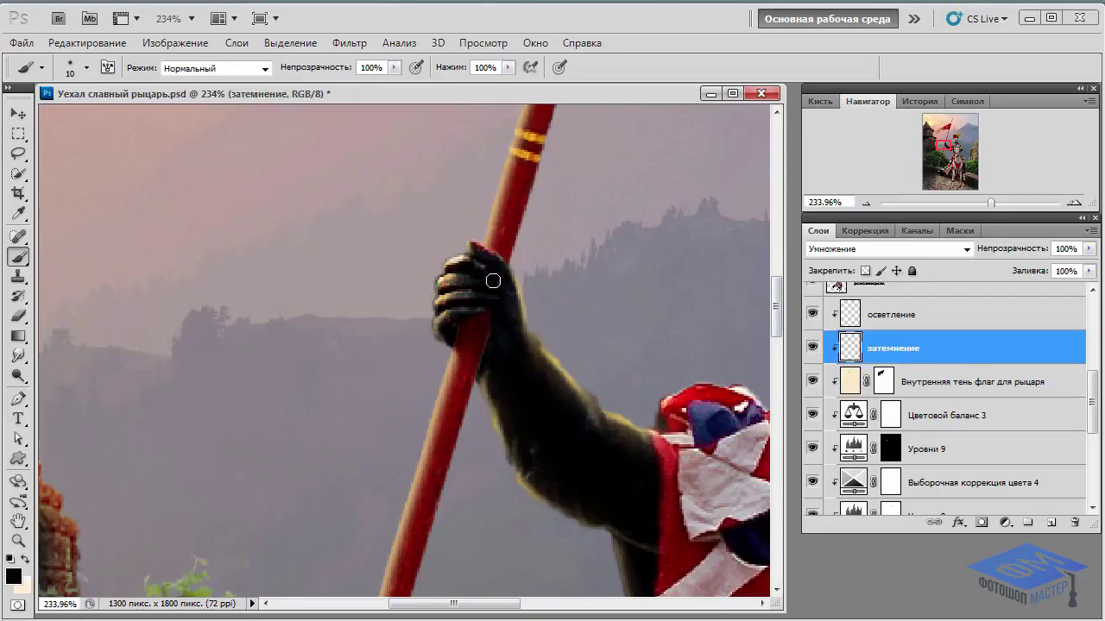
left_click(352, 72)
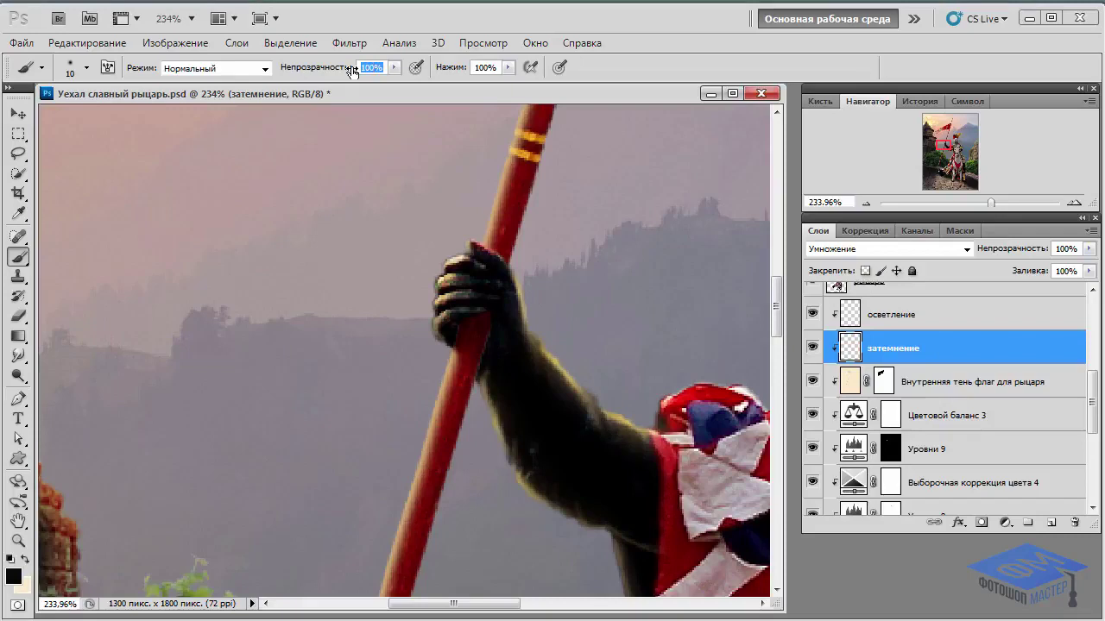
type("10")
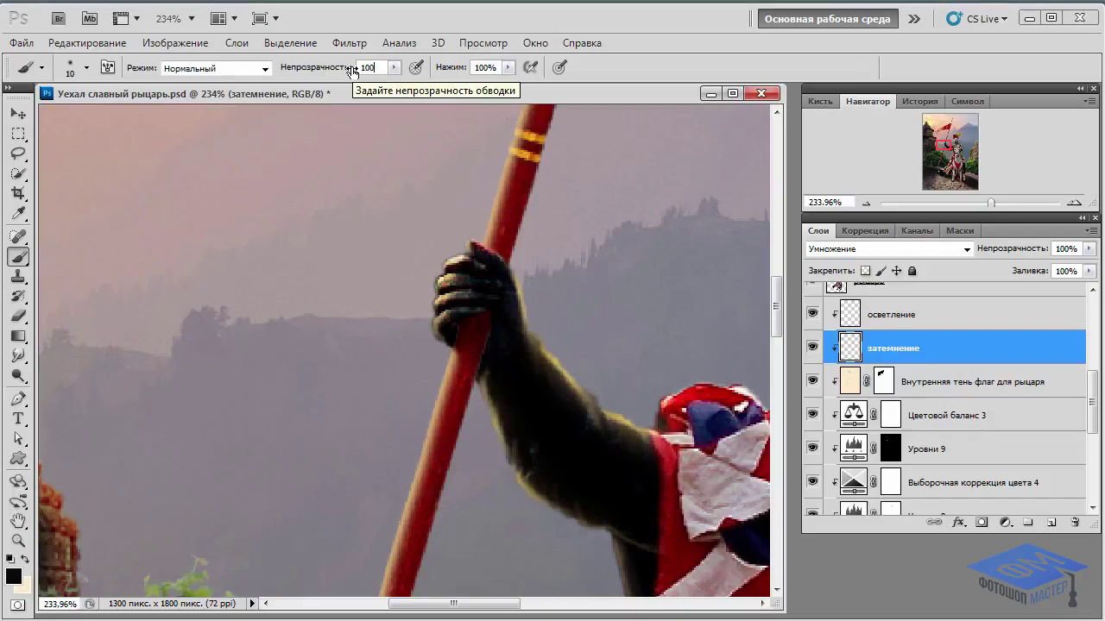
key("BackSpace")
key("Return")
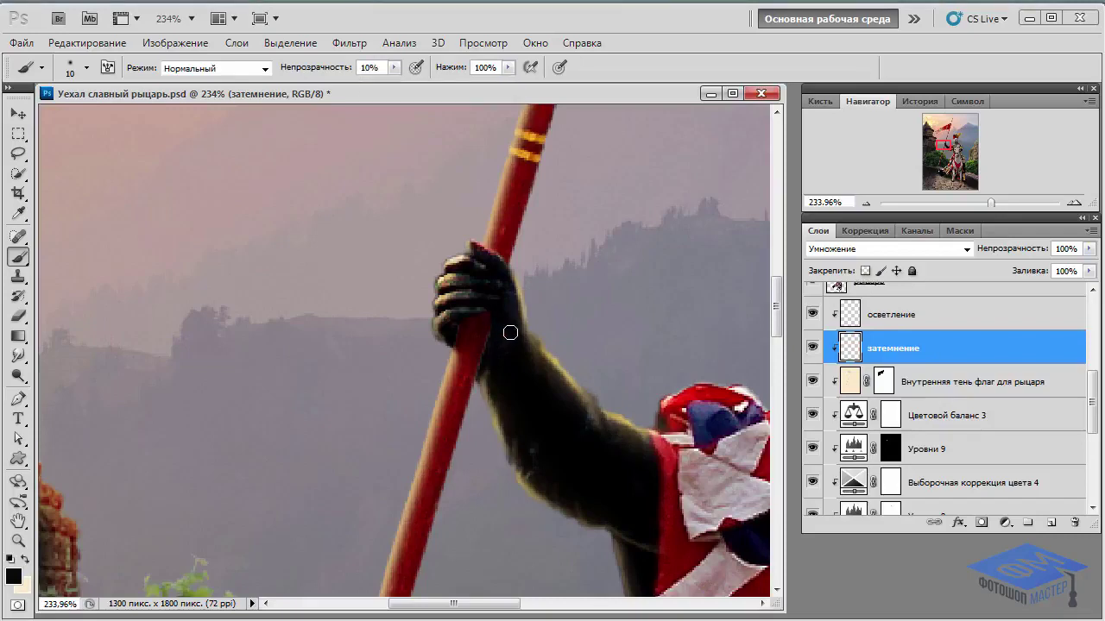
left_click_drag(492, 350, 470, 314)
Select the осветление layer, zoom out to show the flag and helmet, and resize the brush
left_click(940, 311)
left_click_drag(990, 203, 968, 204)
left_click_drag(953, 143, 946, 131)
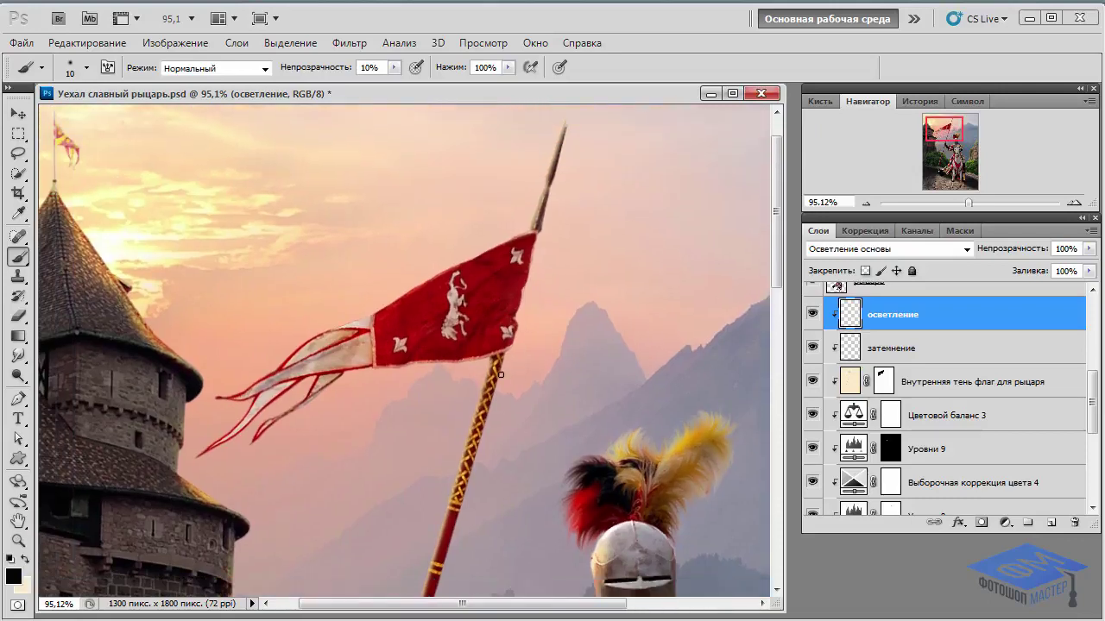
key("bracketright")
key("bracketright")
key("bracketright")
key("bracketleft")
Set the foreground colour to peach #fcd6a9, sampled from the sunset sky
left_click(15, 578)
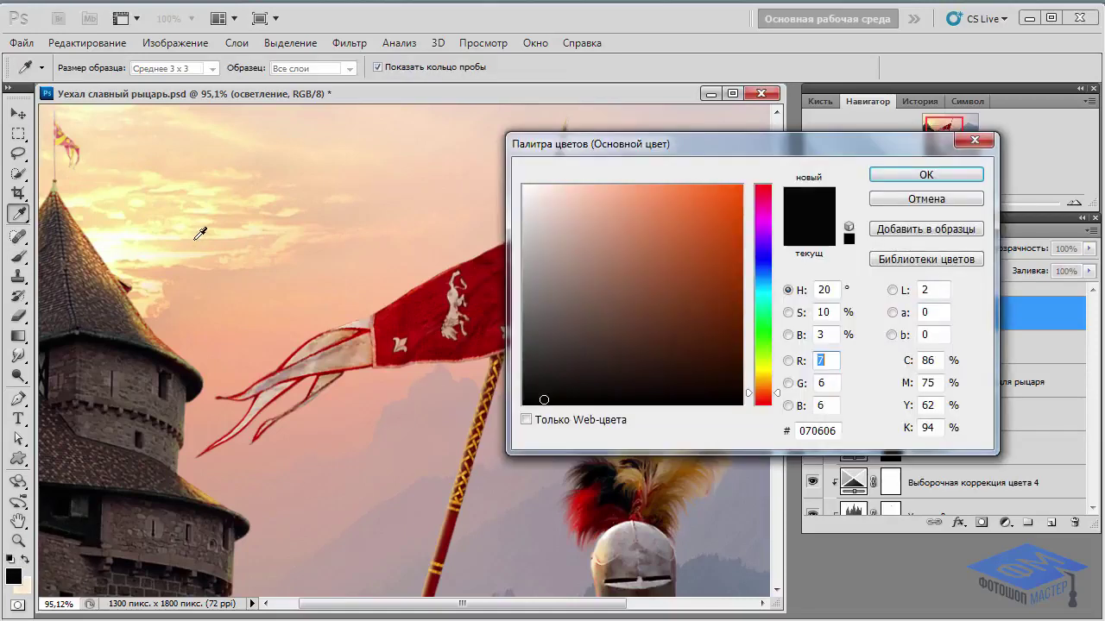
left_click(149, 208)
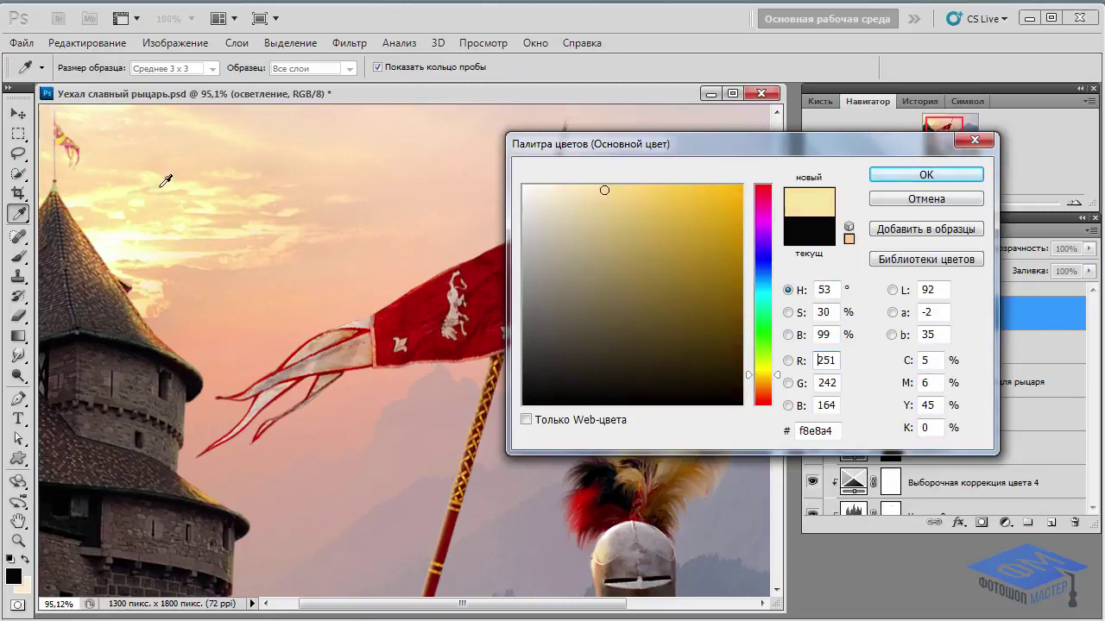
left_click_drag(164, 195, 166, 178)
left_click(183, 259)
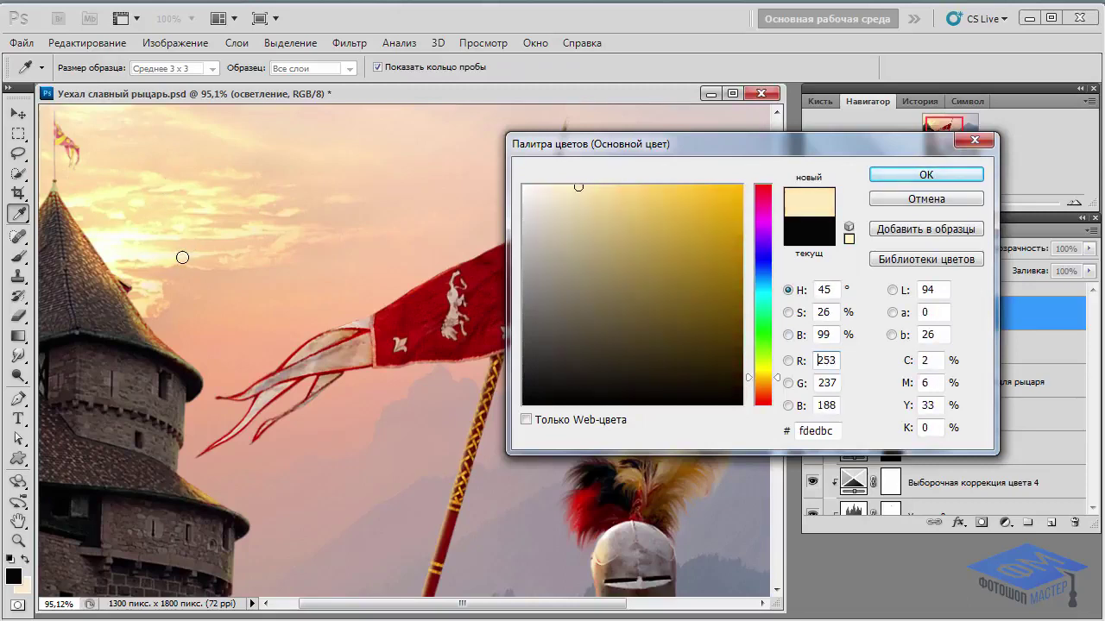
left_click(195, 252)
left_click(207, 255)
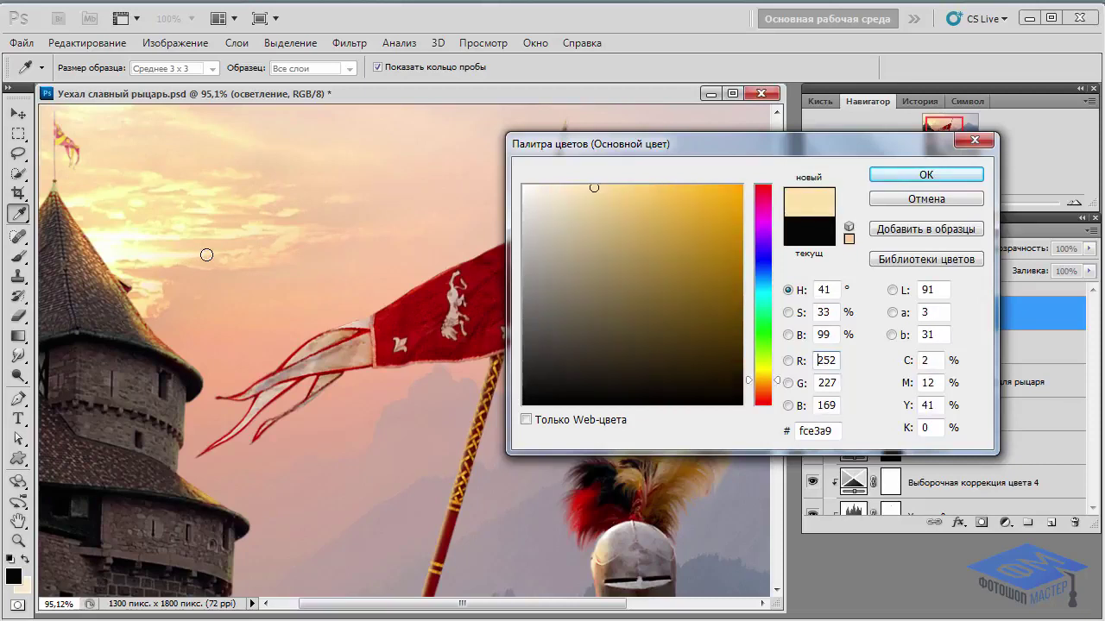
left_click_drag(747, 380, 749, 386)
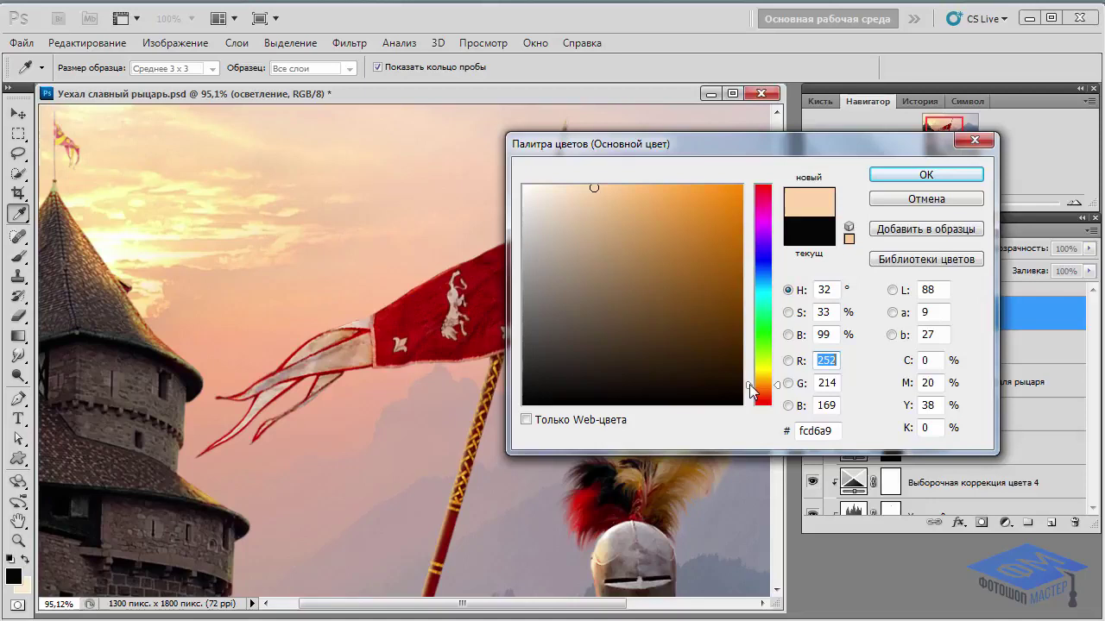
left_click(952, 179)
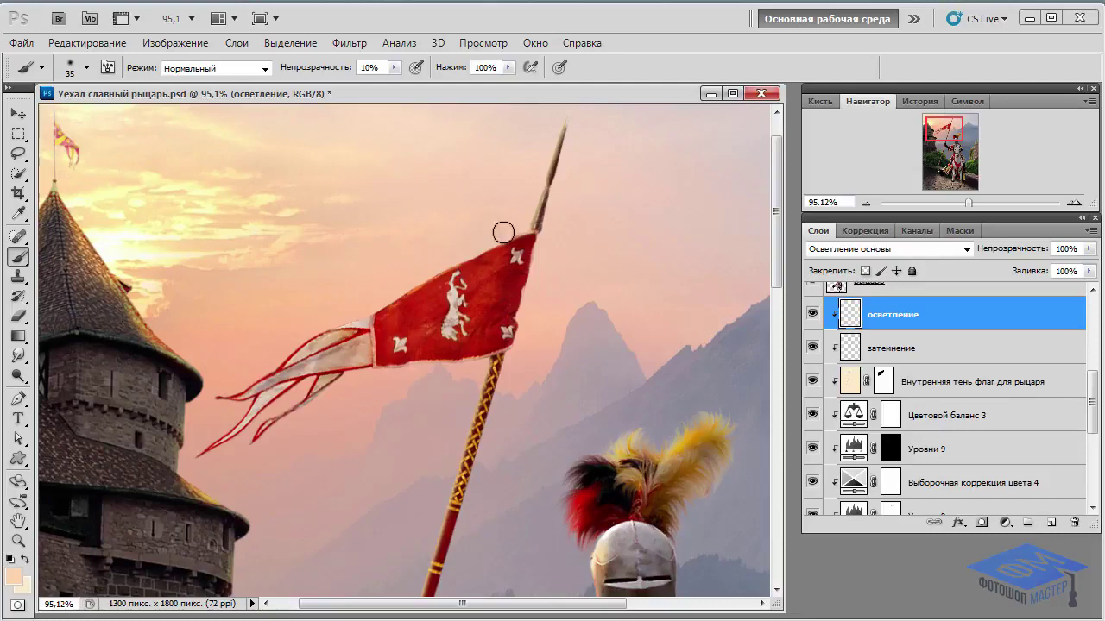
Paint peach lightening along the flag's lower edge and its white tails with a smaller brush
left_click_drag(467, 370, 451, 342)
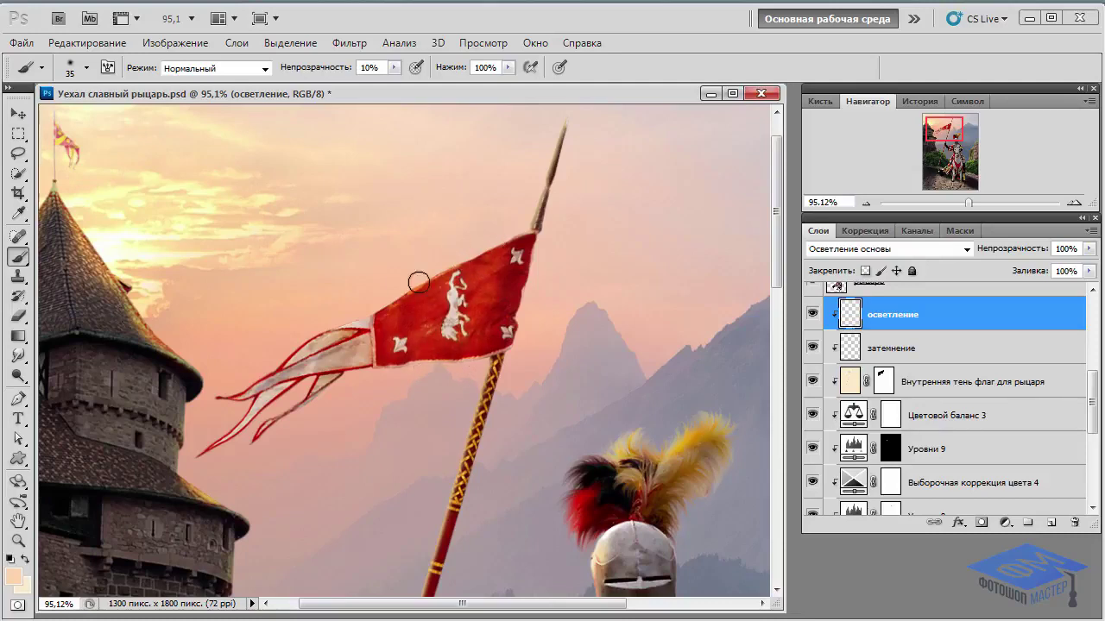
left_click_drag(420, 281, 400, 377)
key("bracketleft")
key("bracketleft")
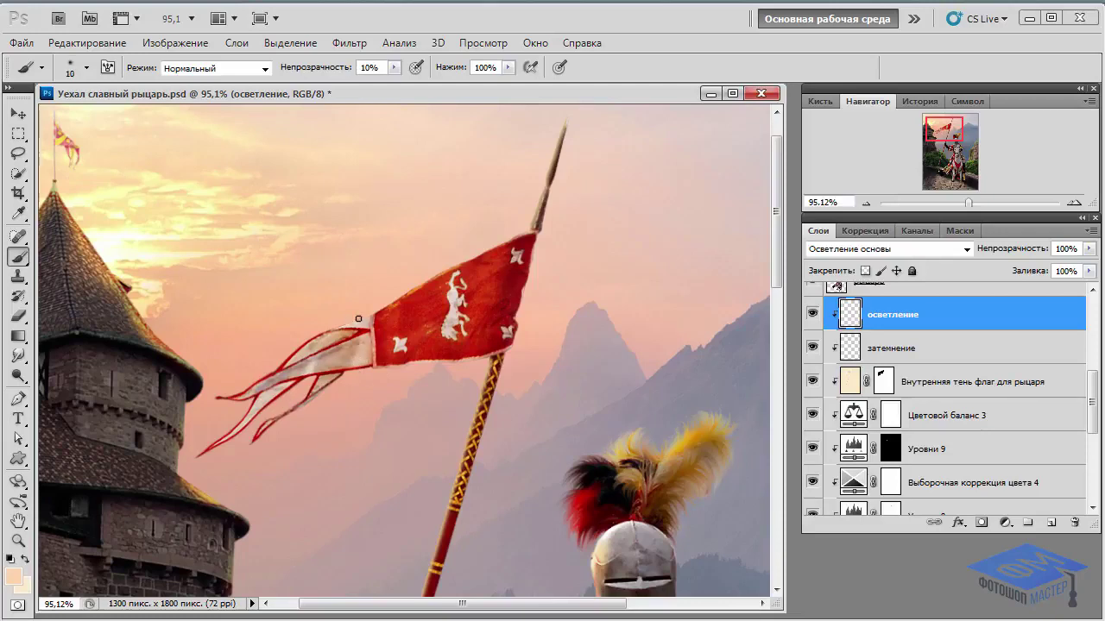
mouse_move(320, 344)
left_mouse_down()
mouse_move(332, 336)
mouse_move(255, 411)
mouse_move(329, 383)
left_mouse_up()
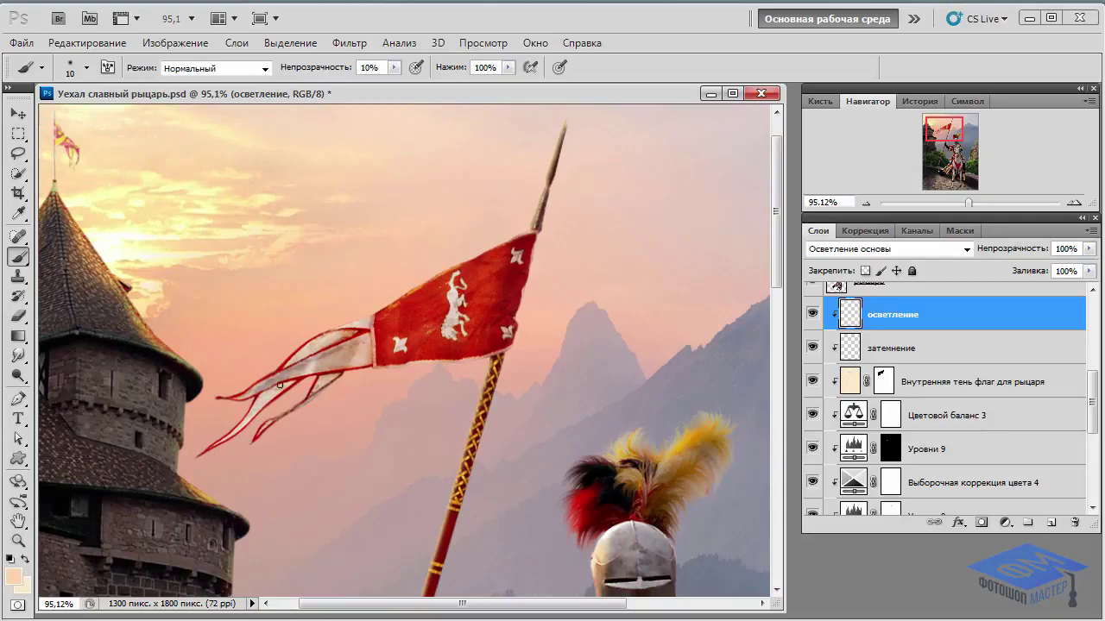
mouse_move(247, 402)
left_mouse_down()
mouse_move(233, 400)
mouse_move(265, 401)
mouse_move(221, 445)
left_mouse_up()
mouse_move(314, 385)
left_mouse_down()
mouse_move(342, 378)
mouse_move(309, 349)
mouse_move(367, 326)
left_mouse_up()
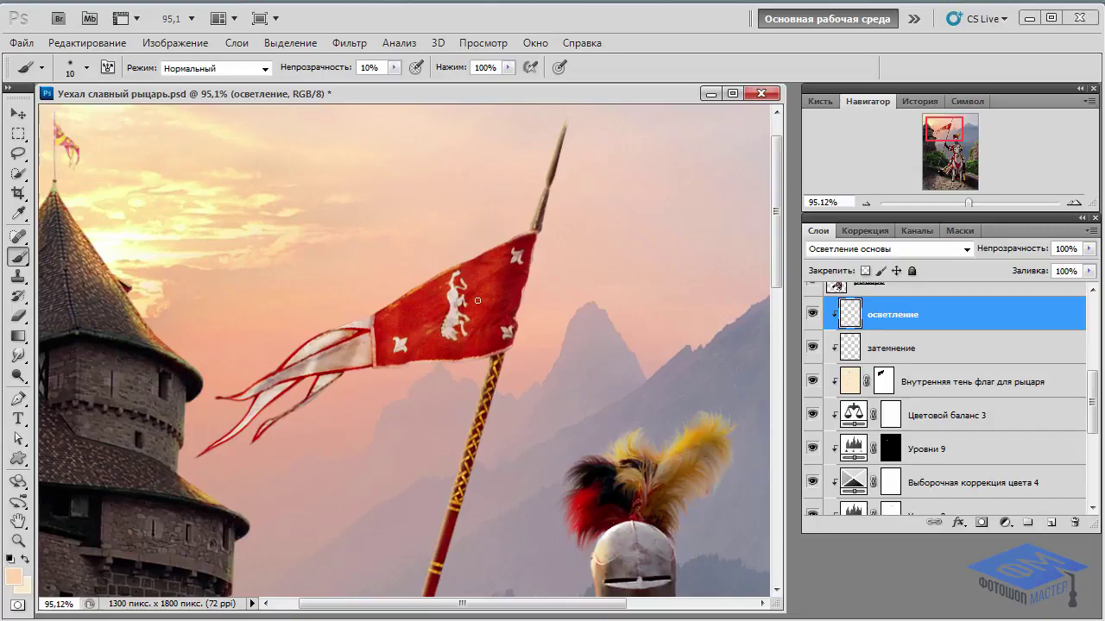
Enlarge the brush and lighten the flag's upper right and red centre toward the streamer tips
left_click_drag(492, 283, 508, 257)
key("bracketright")
left_click_drag(394, 323, 415, 355)
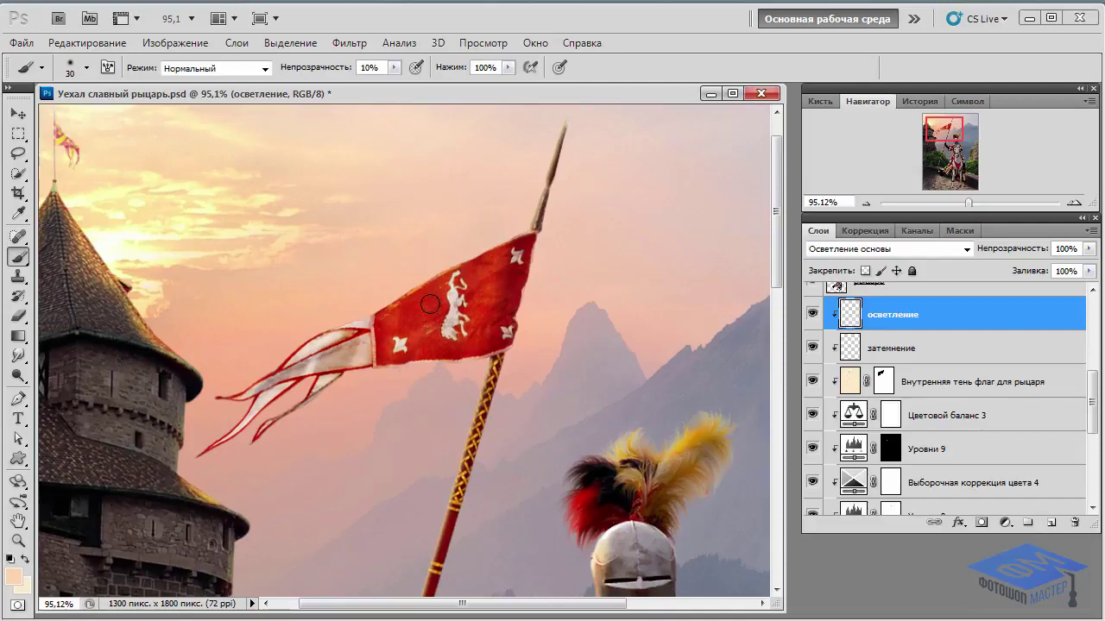
left_click_drag(490, 269, 497, 260)
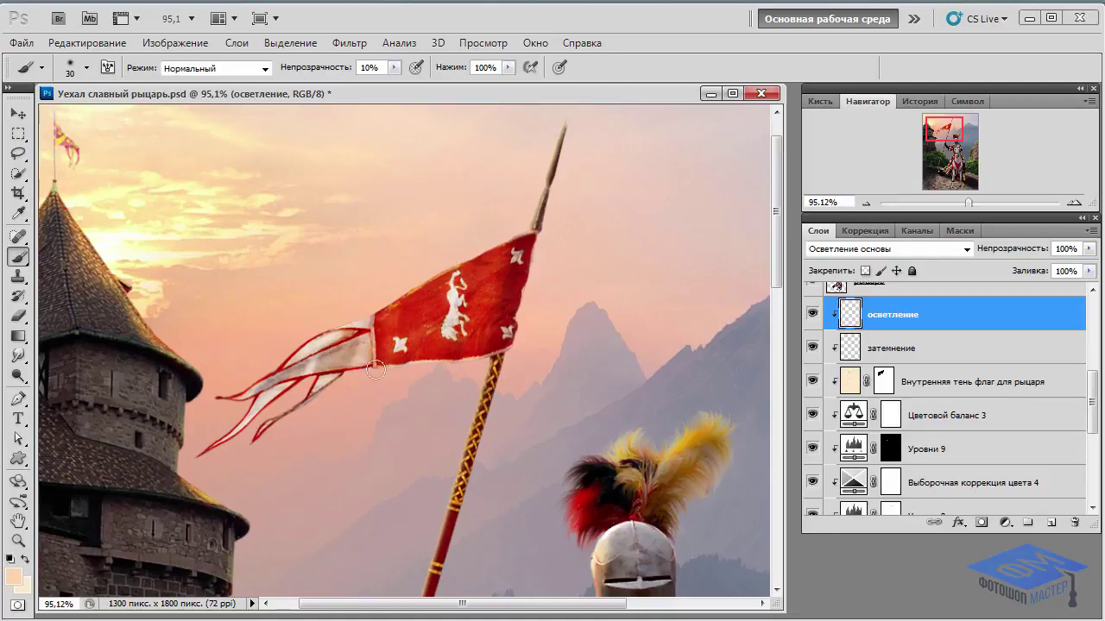
left_click_drag(384, 321, 348, 409)
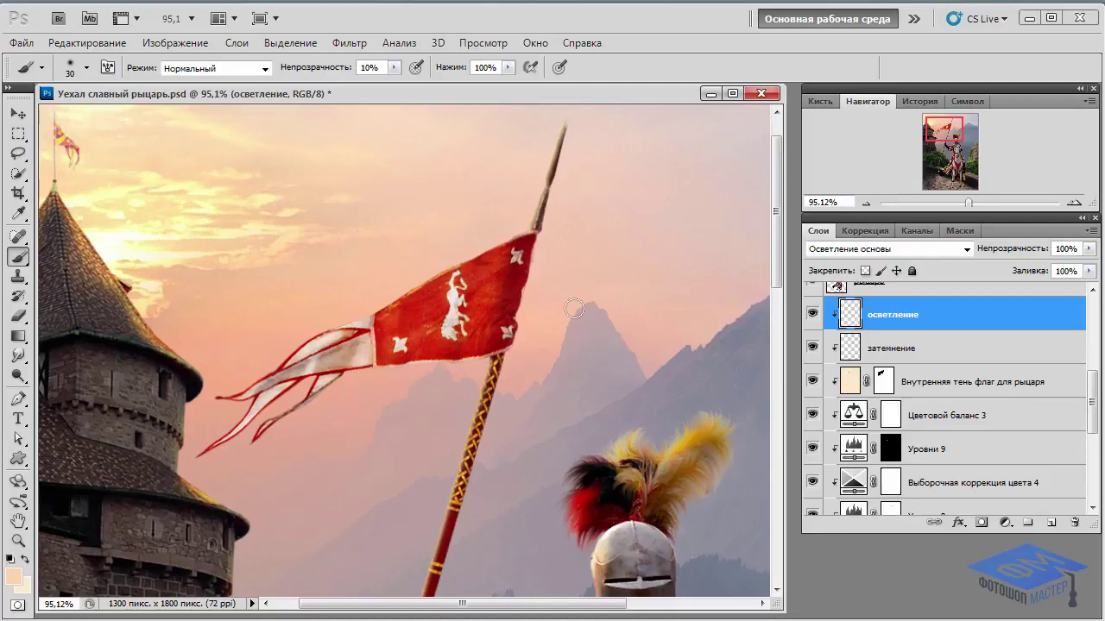
Toggle the осветление layer to compare the flag, then select the затемнение layer
left_click(812, 314)
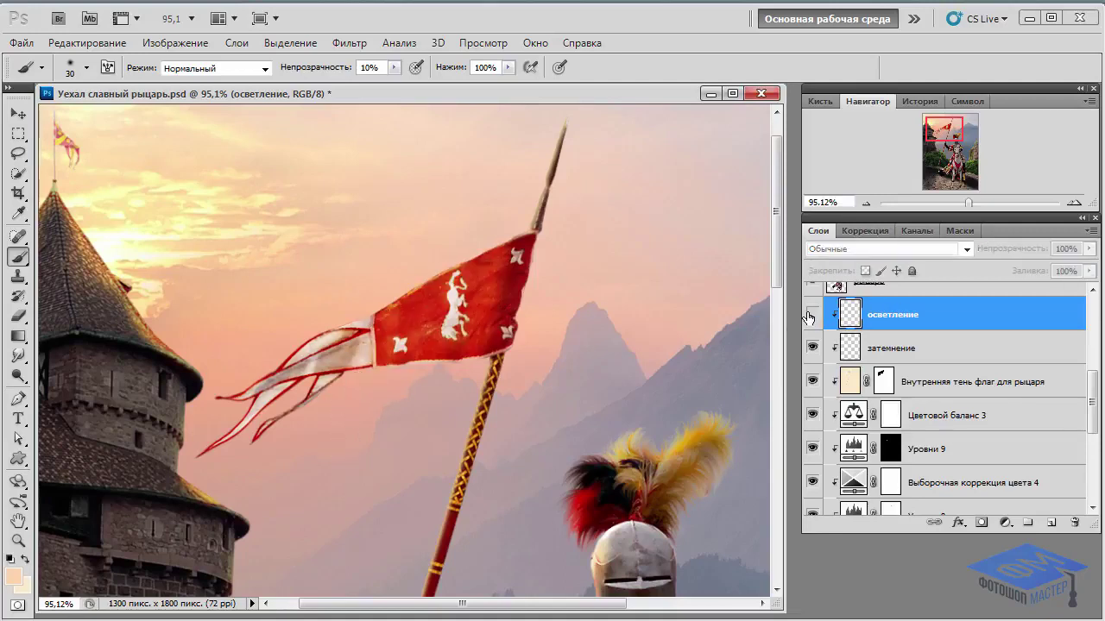
left_click(809, 318)
left_click(808, 321)
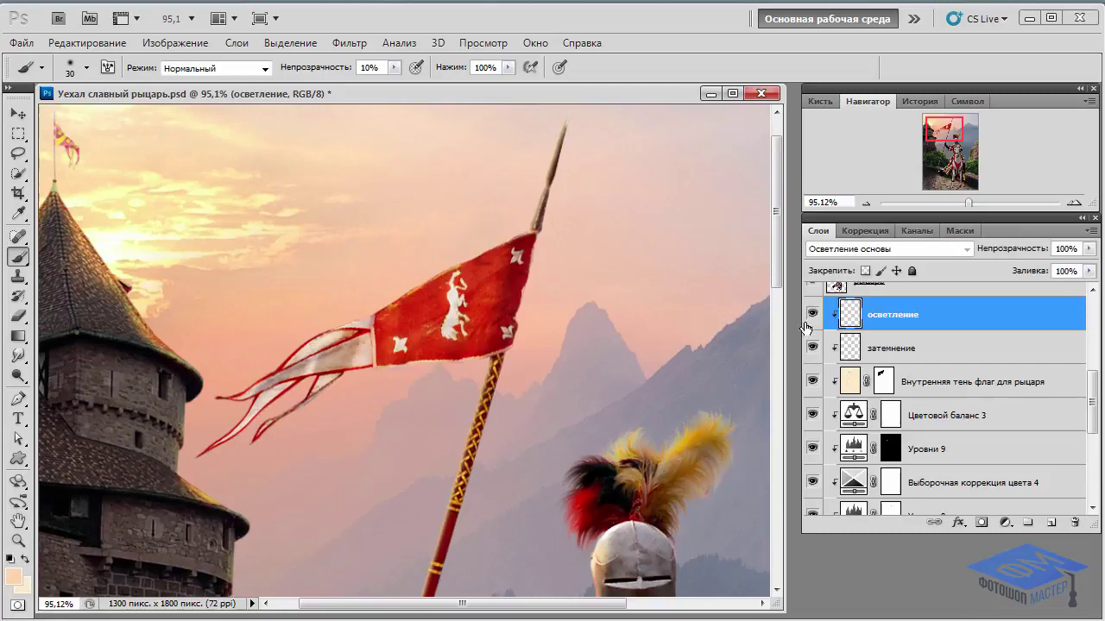
left_click(942, 347)
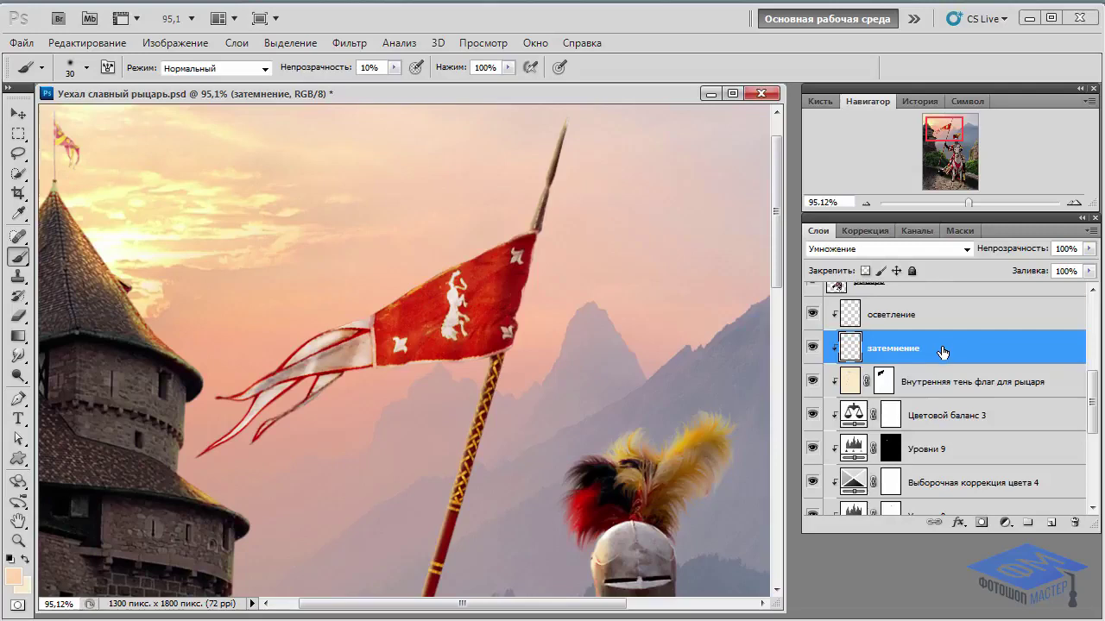
Set the foreground colour to a dark blue-grey sampled from the mountains
left_click(14, 575)
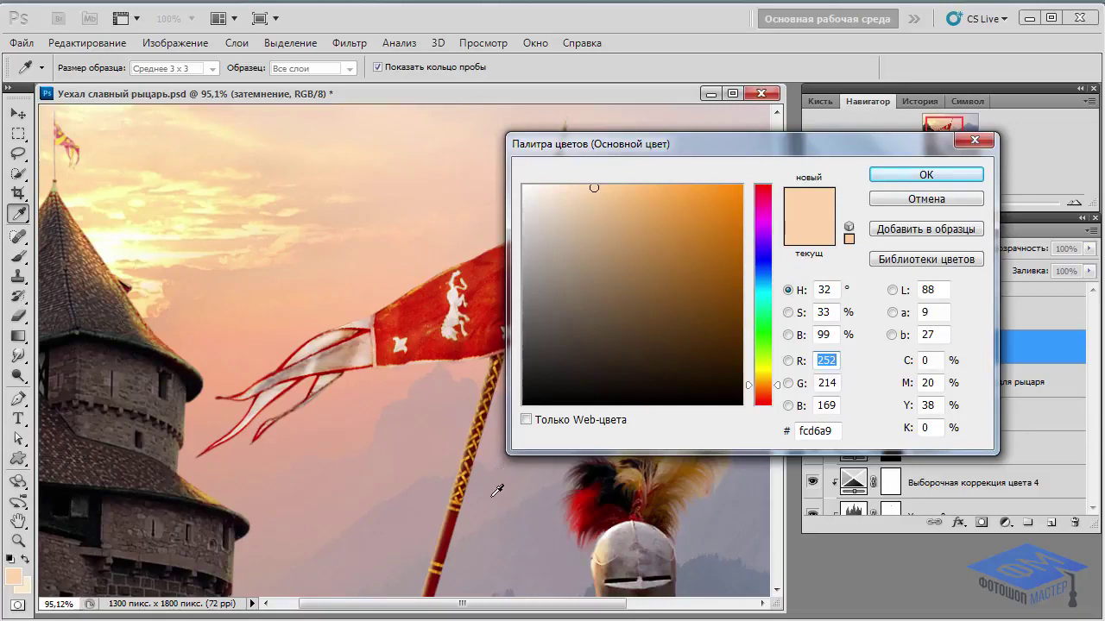
left_click(539, 552)
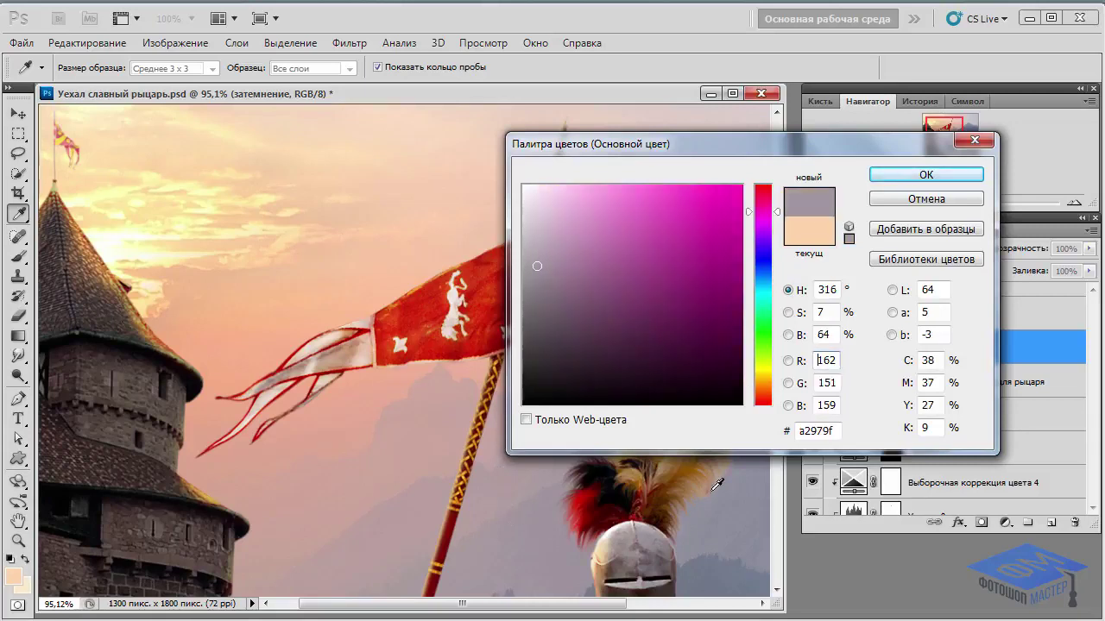
left_click(751, 526)
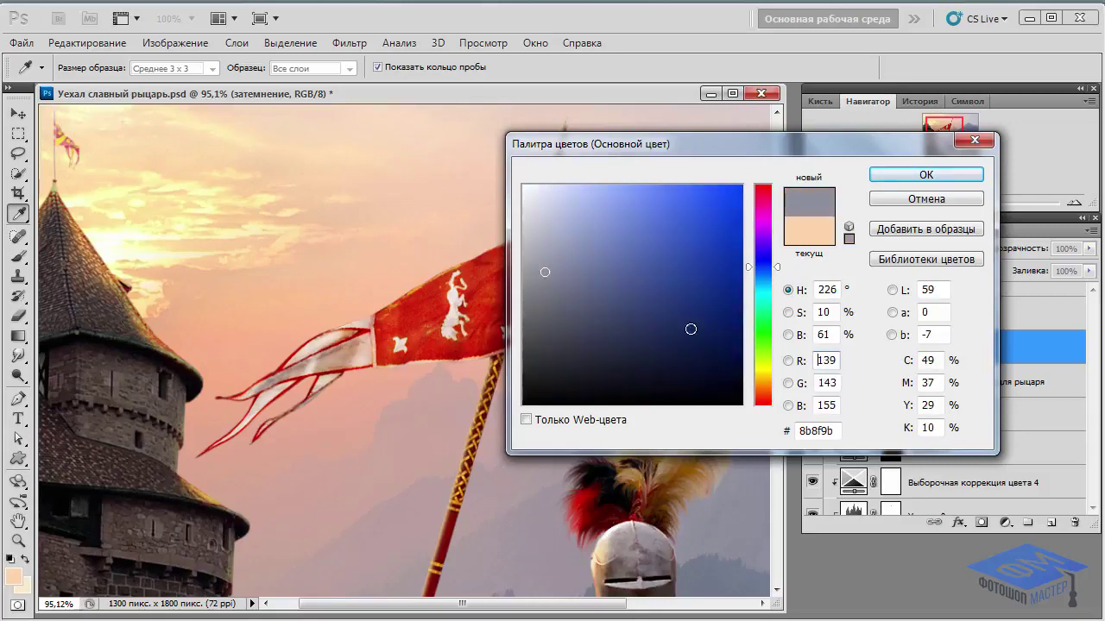
left_click(621, 326)
left_click(906, 176)
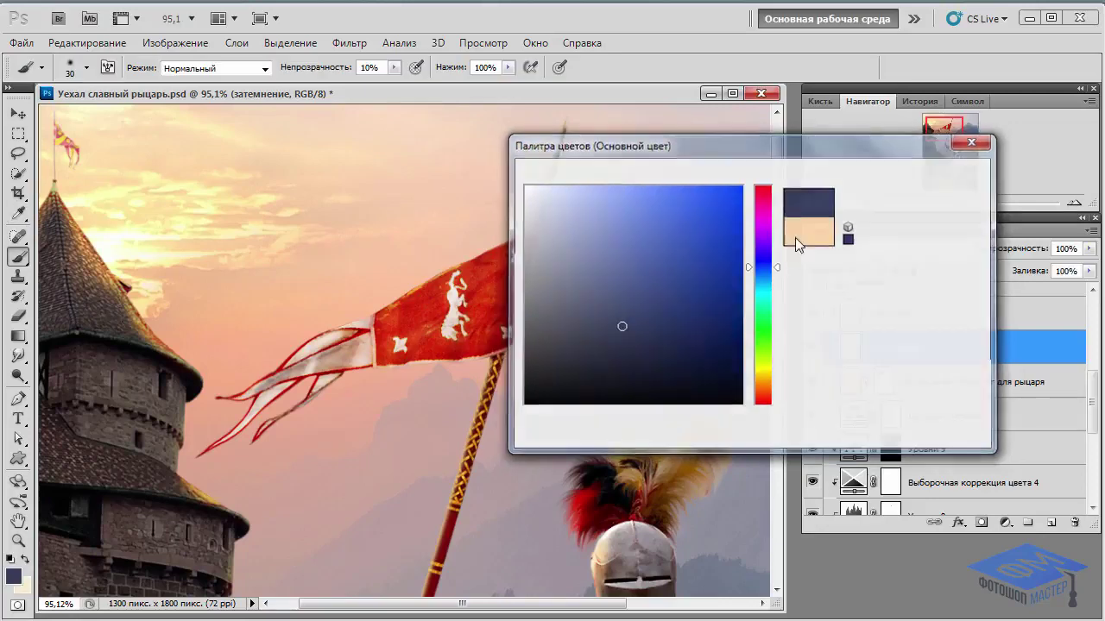
Set the brush opacity to 4% and reduce the brush size to 15
left_click_drag(385, 69, 360, 79)
type("4")
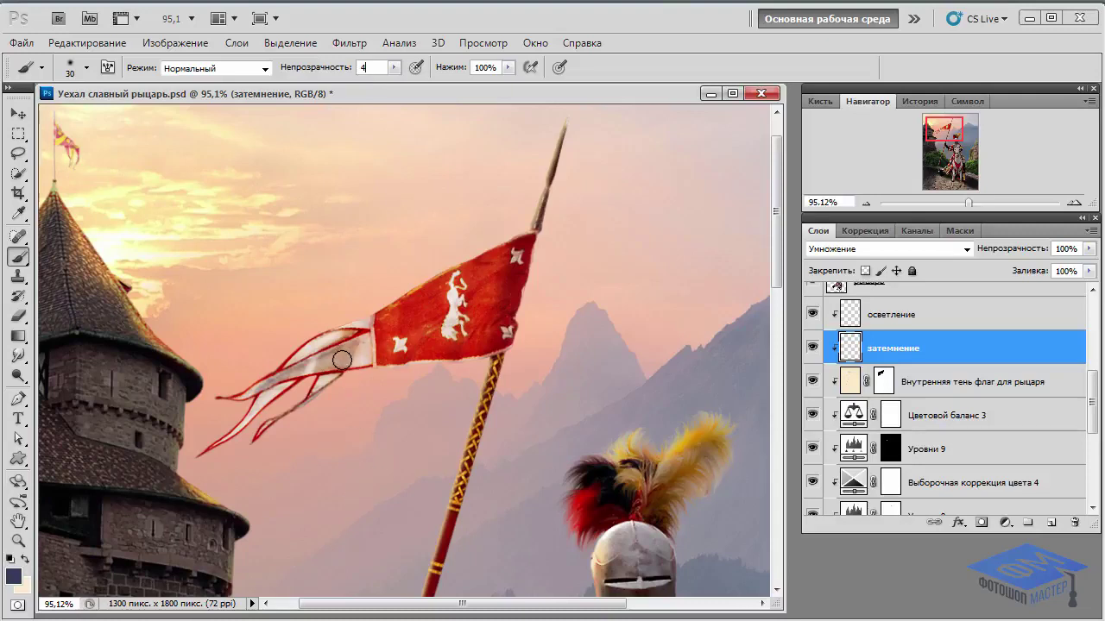
key("Return")
key("bracketleft")
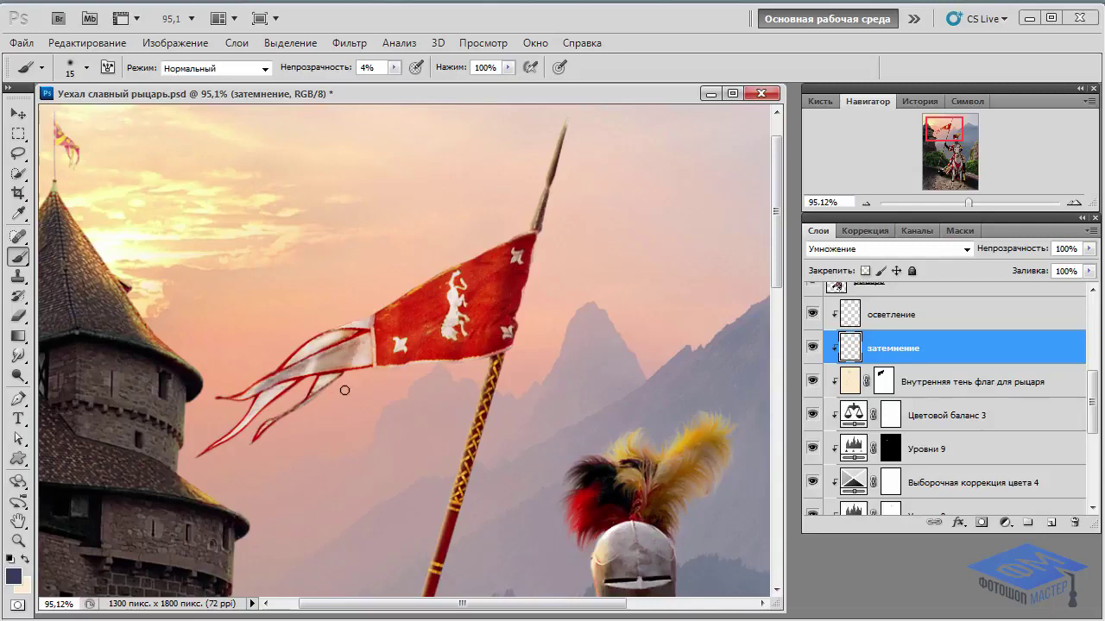
left_click_drag(971, 204, 955, 204)
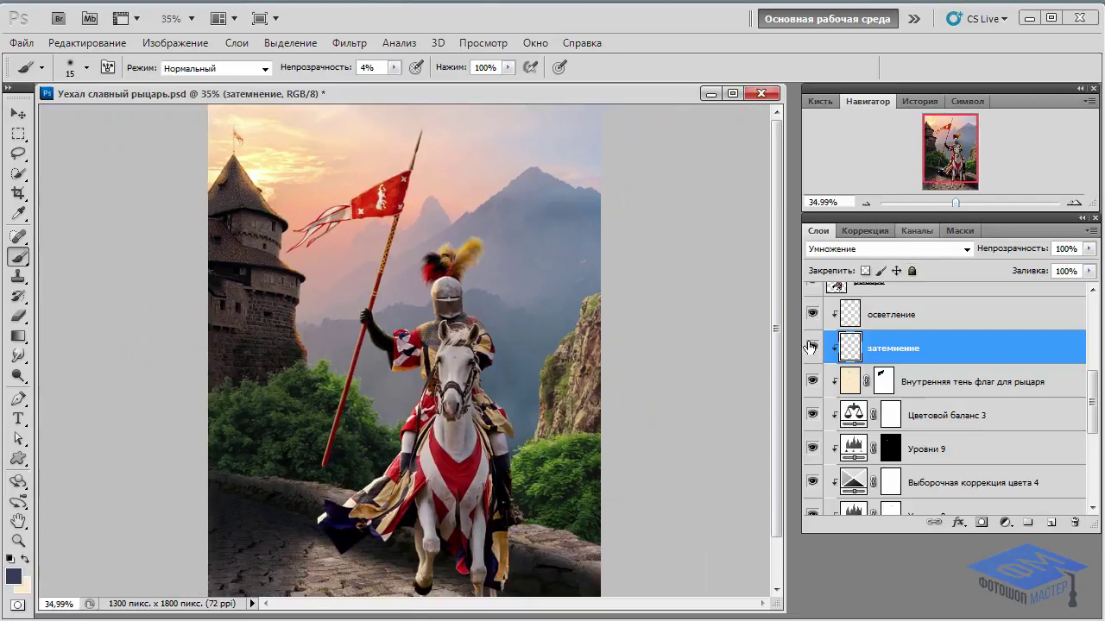
Toggle the затемнение and осветление layers to compare the flag, then select the флаг для рыцаря layer
left_click(812, 345)
left_click(842, 314)
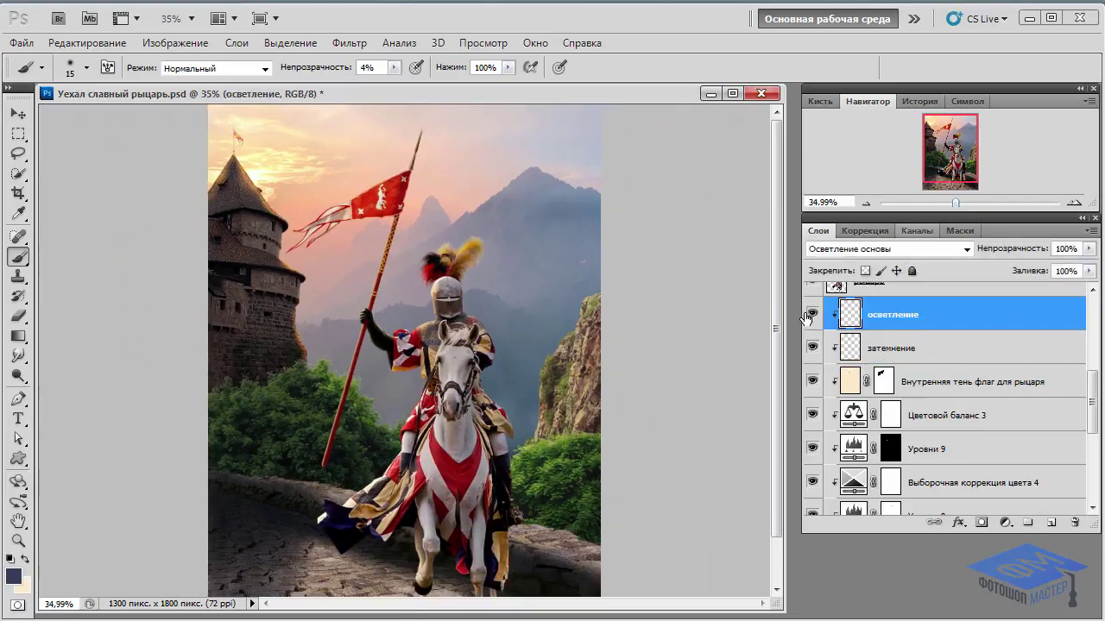
left_click(812, 314)
left_click(812, 314)
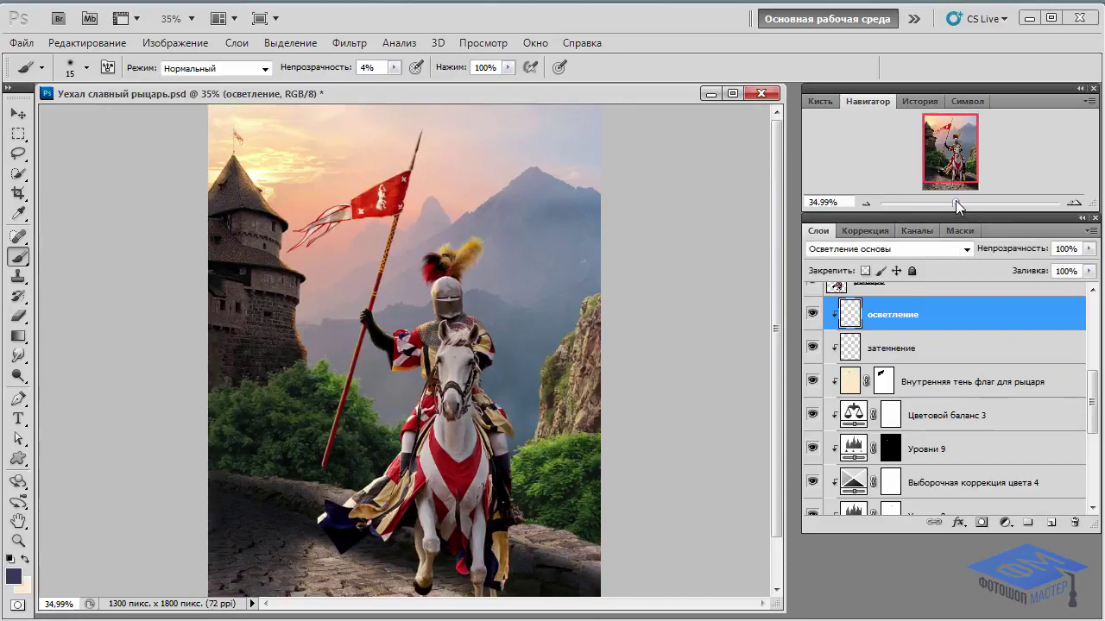
left_click_drag(955, 200, 953, 202)
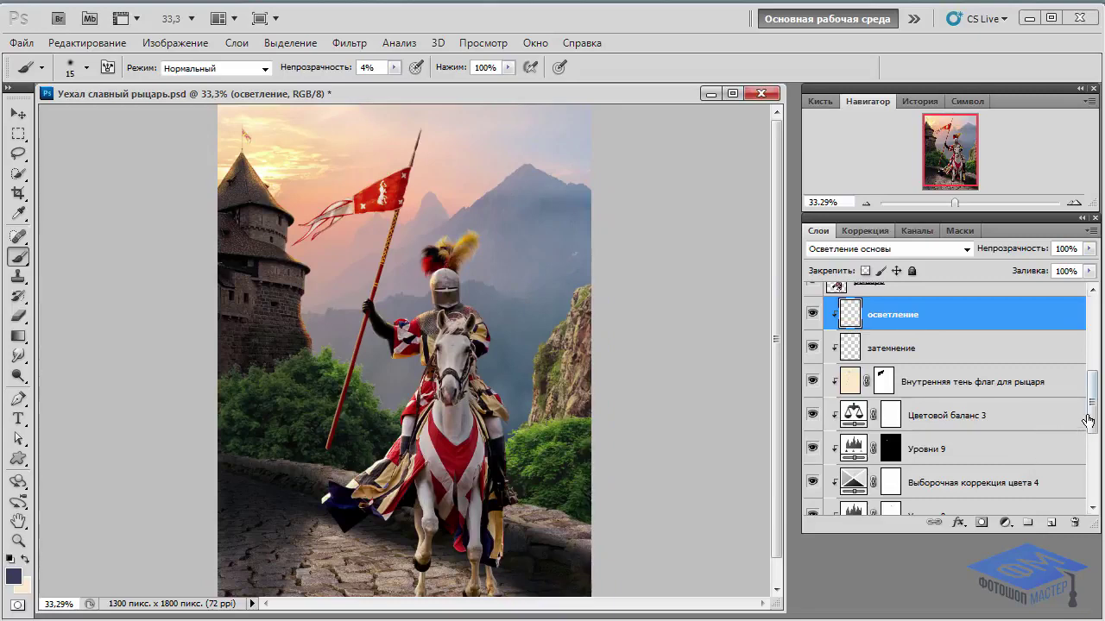
left_click_drag(1094, 424, 1093, 444)
left_click(1016, 478)
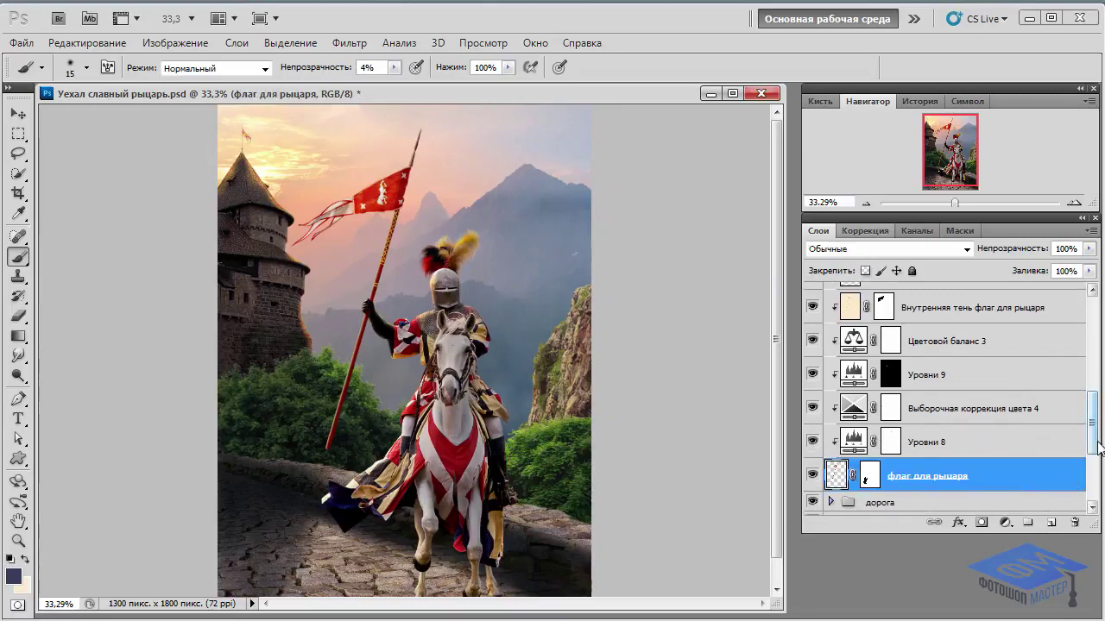
left_click_drag(1094, 444, 1103, 345)
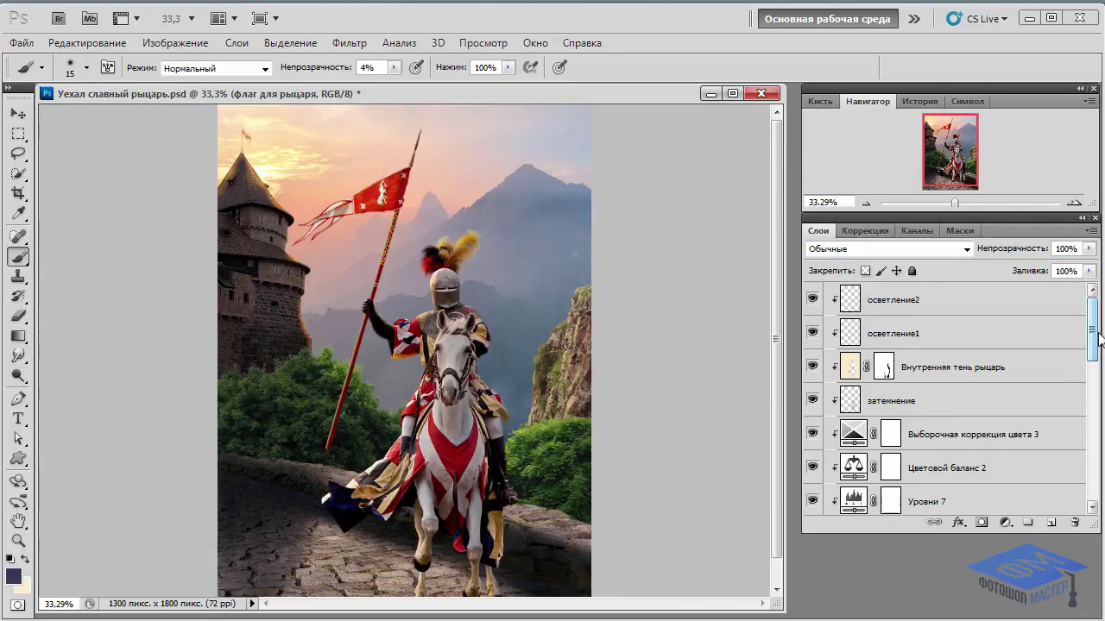
Group the knight layers from осветление2 down into a group named рыцарь, and expand the дорога group
left_click(963, 303, "shift")
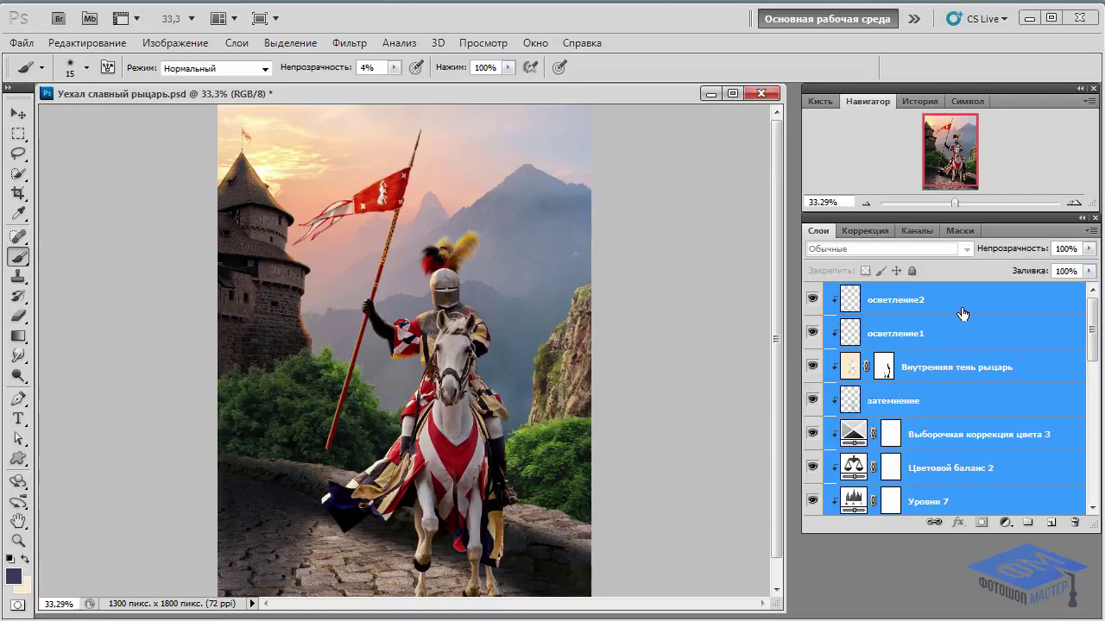
key("ctrl+g")
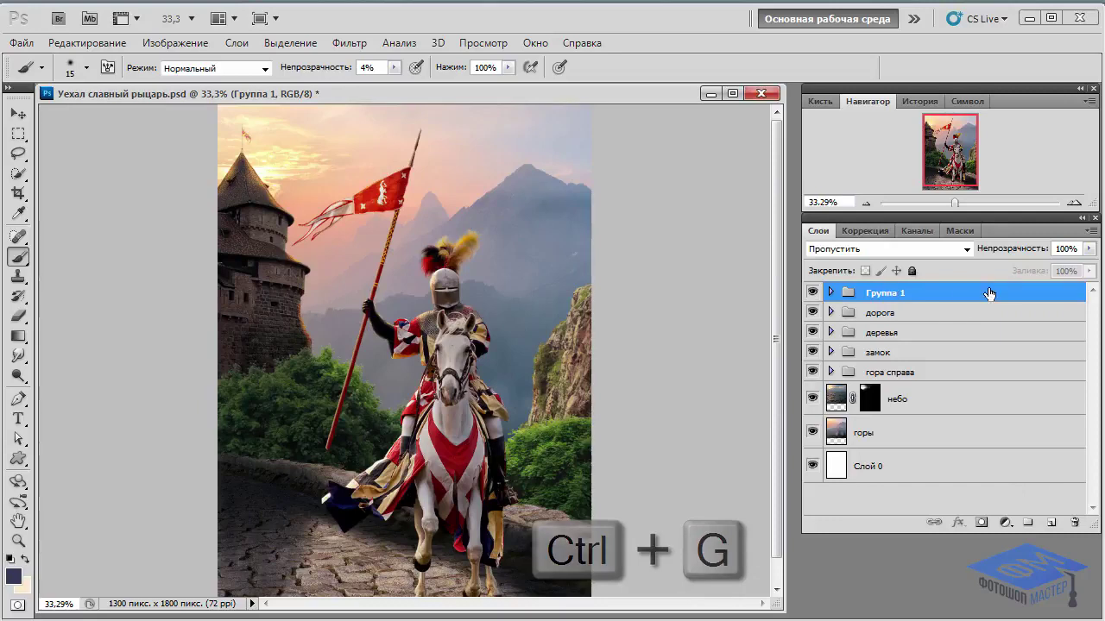
double_click(887, 294)
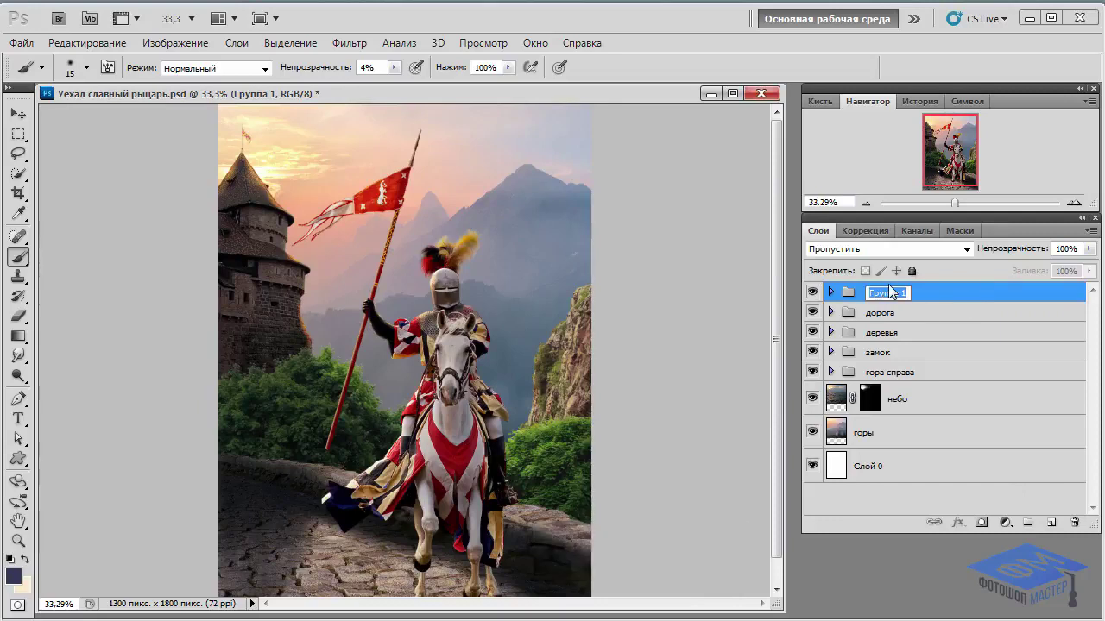
type("рыцарь")
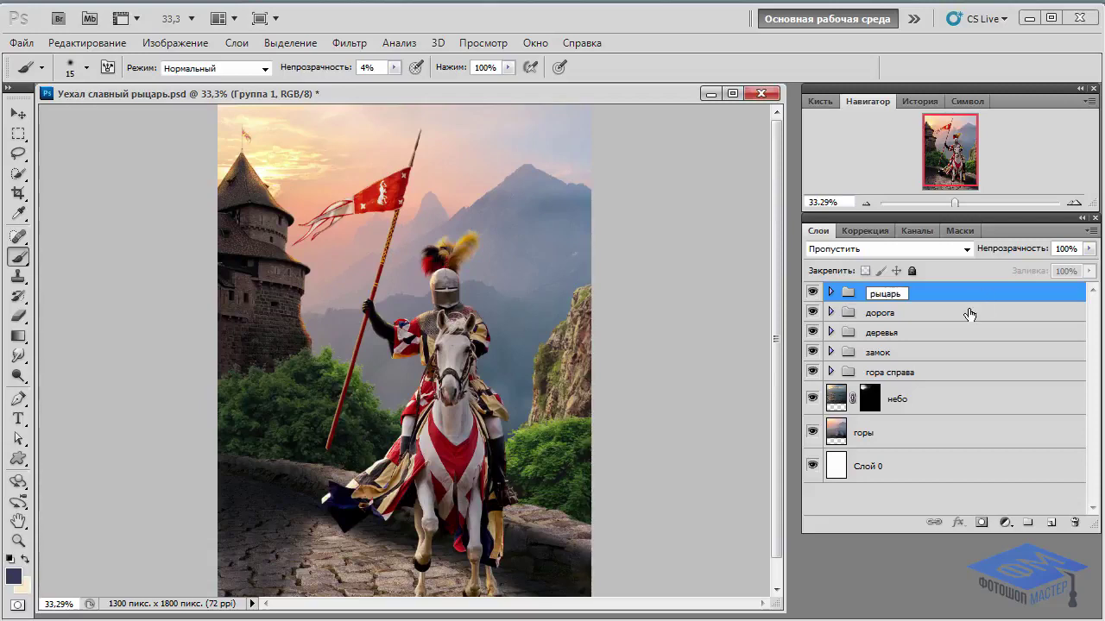
left_click(938, 314)
left_click(830, 312)
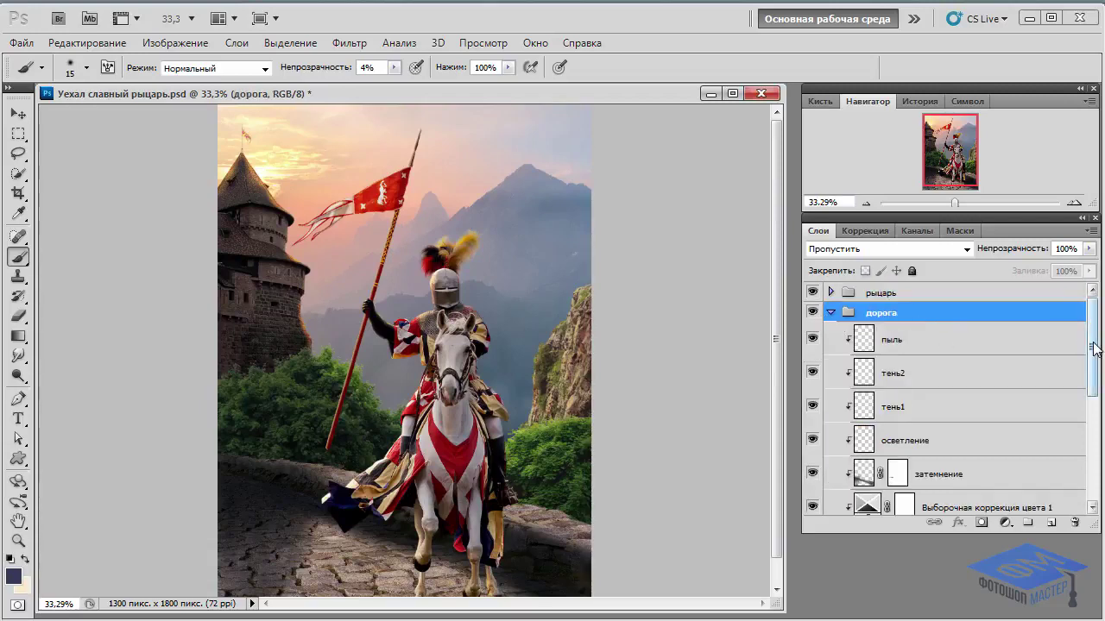
Set the тень1 and тень2 shadow layers to Умножение (Multiply) blending
scroll(1093, 347, "down", 1)
left_click(966, 388)
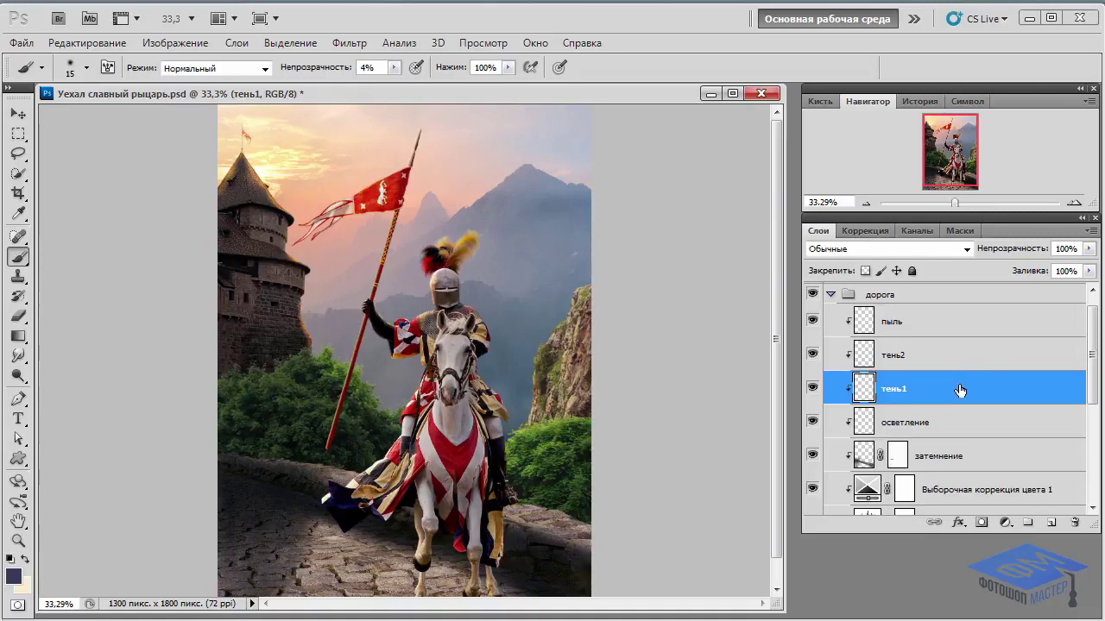
left_click(967, 250)
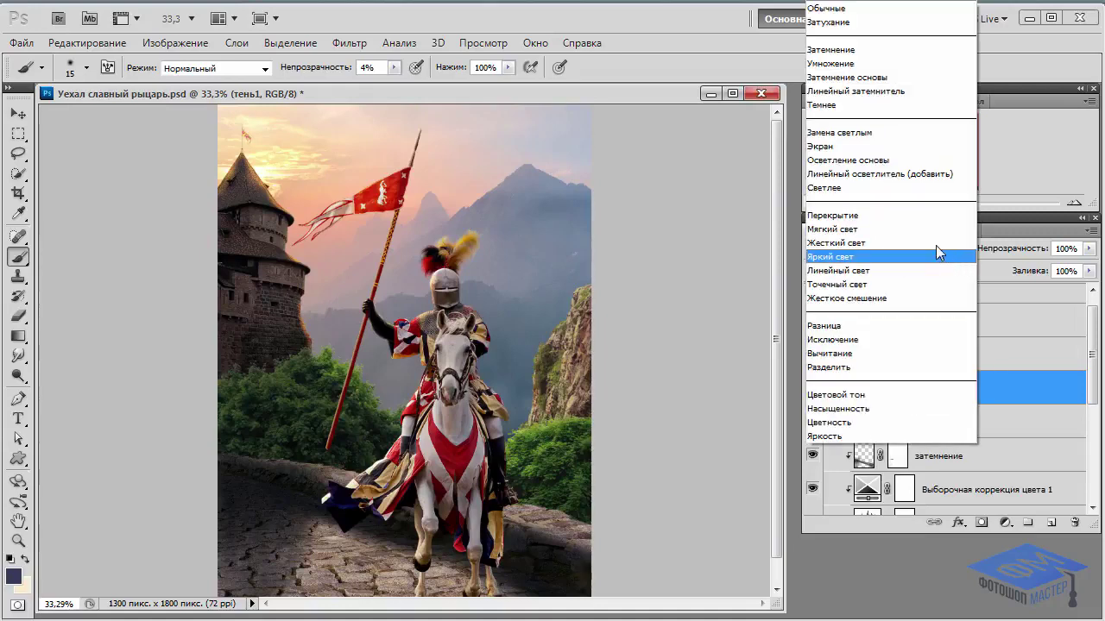
left_click(859, 70)
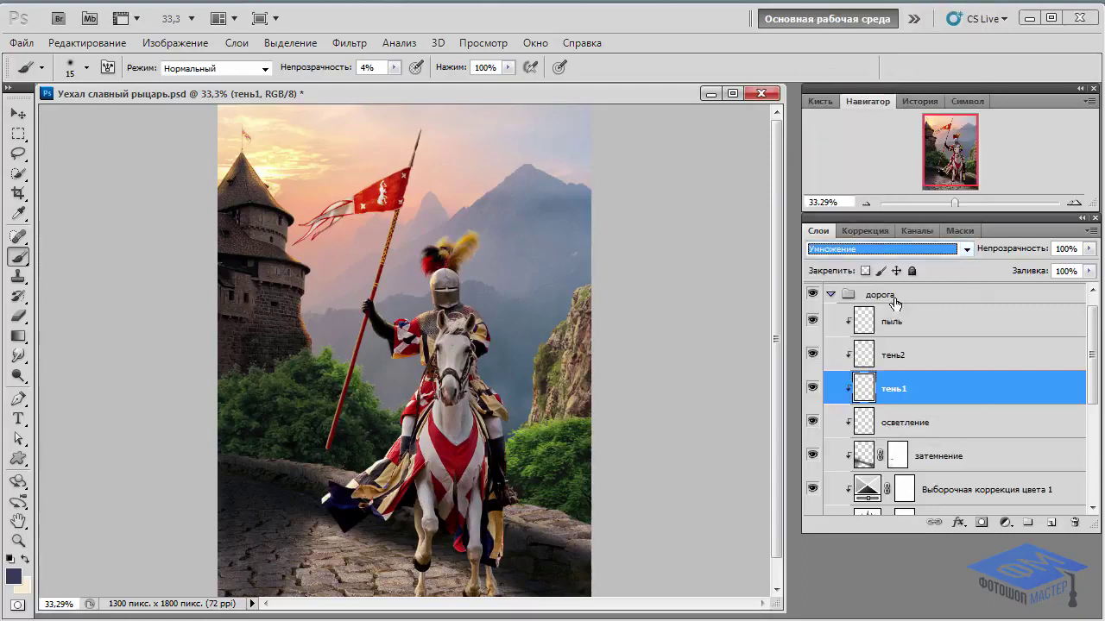
left_click(893, 355)
left_click(967, 249)
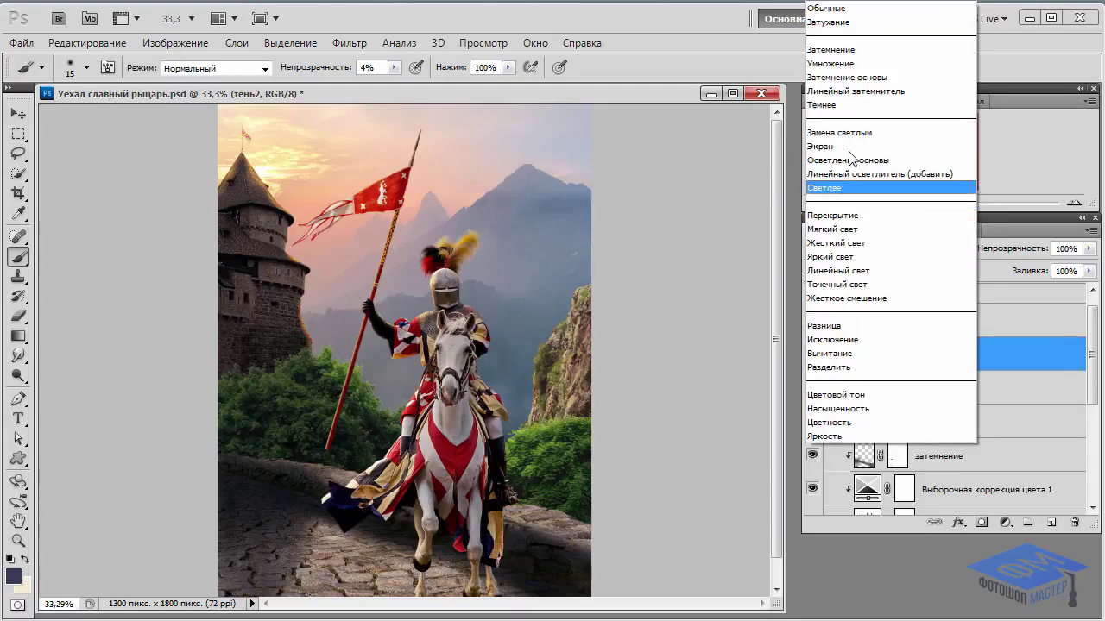
left_click(830, 63)
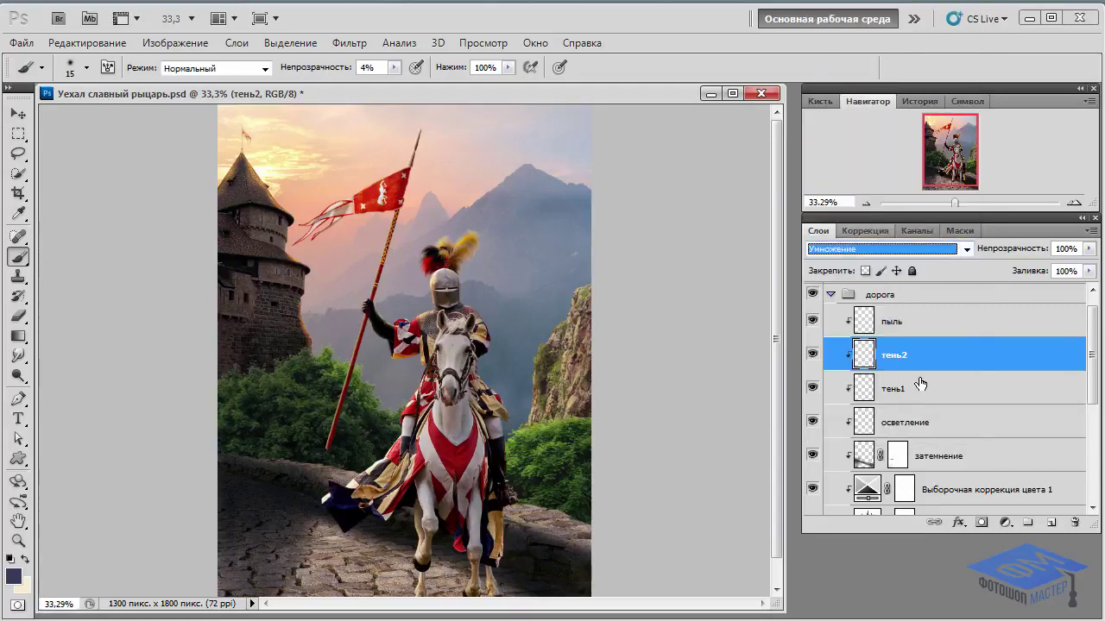
left_click(942, 325)
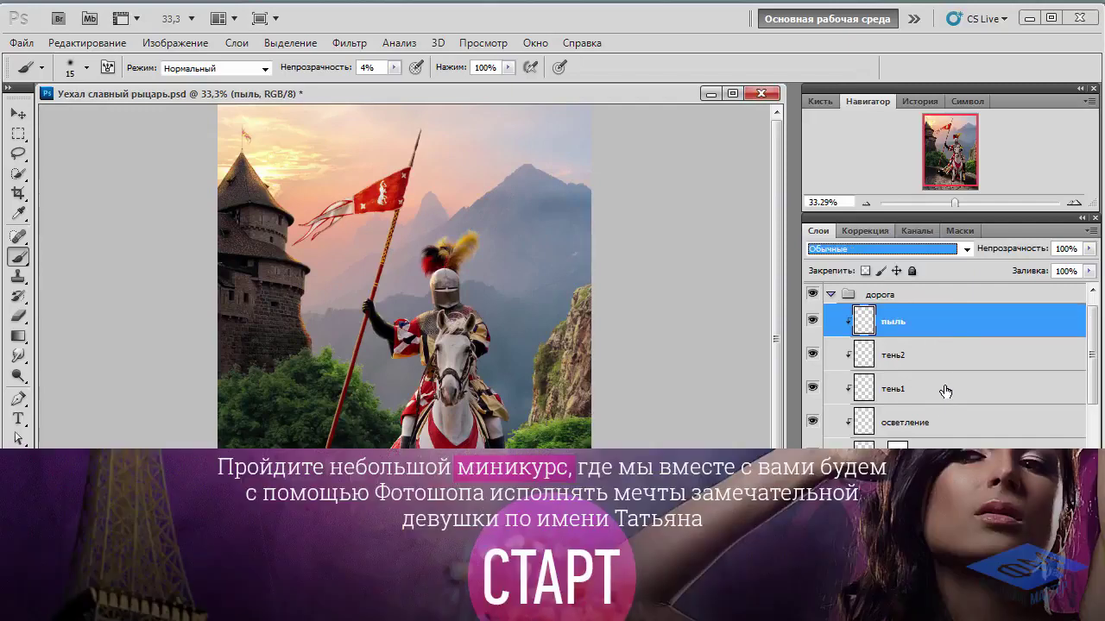
left_click(947, 389)
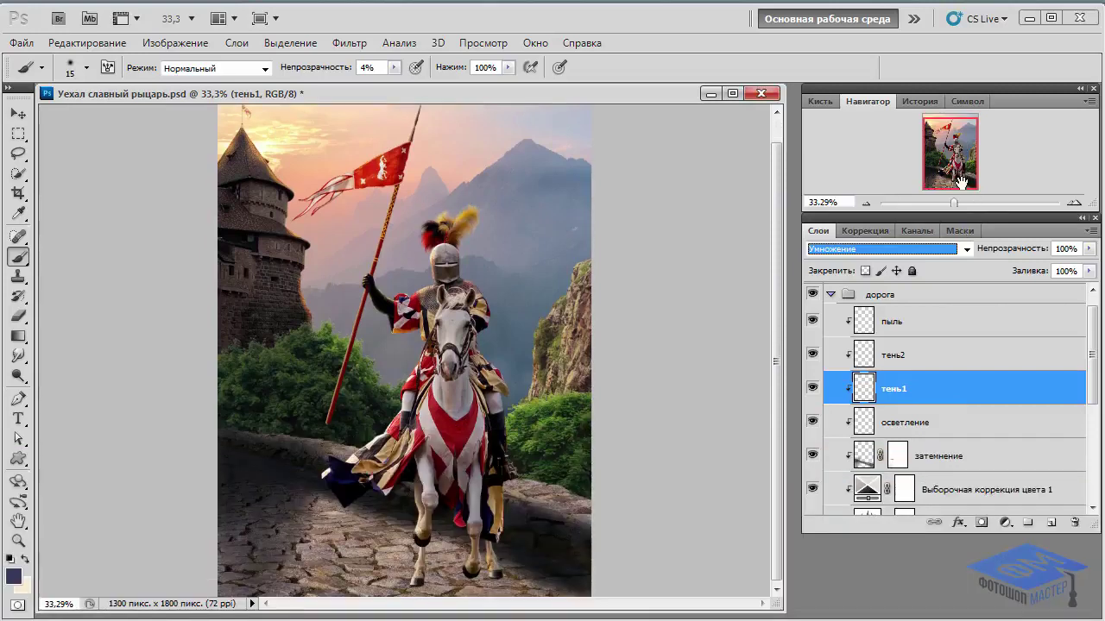
Set the foreground colour to dark navy #1d2234
left_click(16, 578)
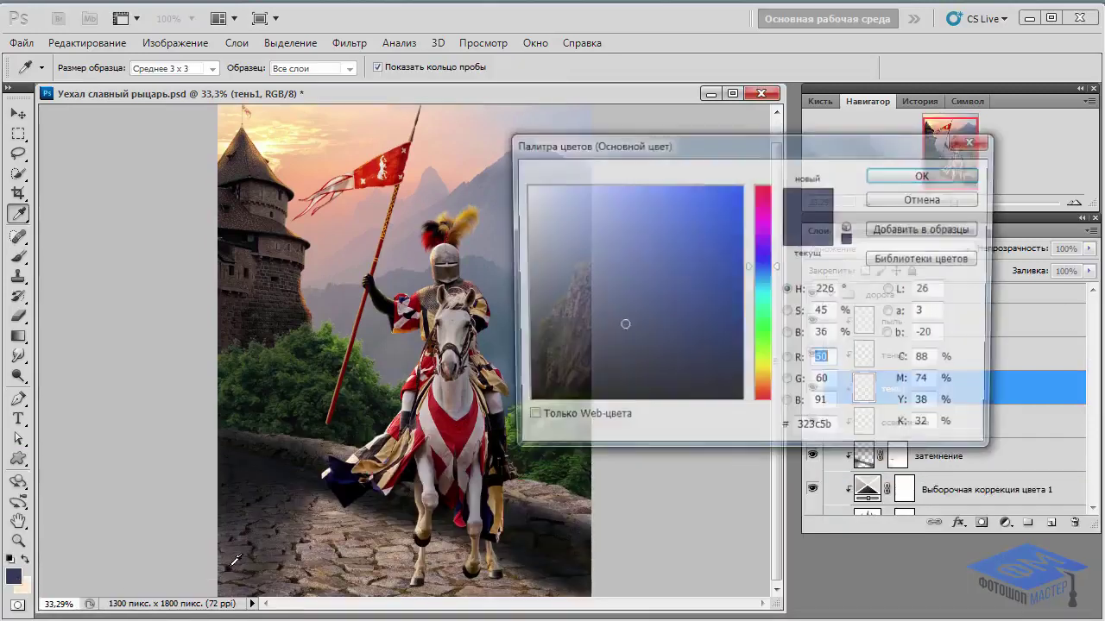
left_click(622, 359)
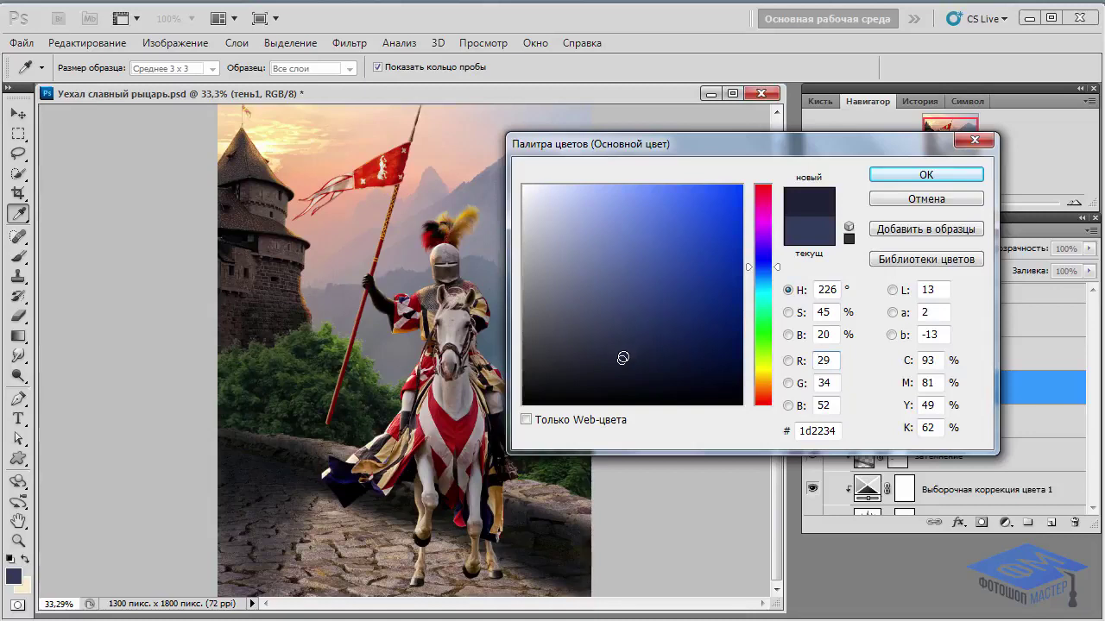
left_click(926, 175)
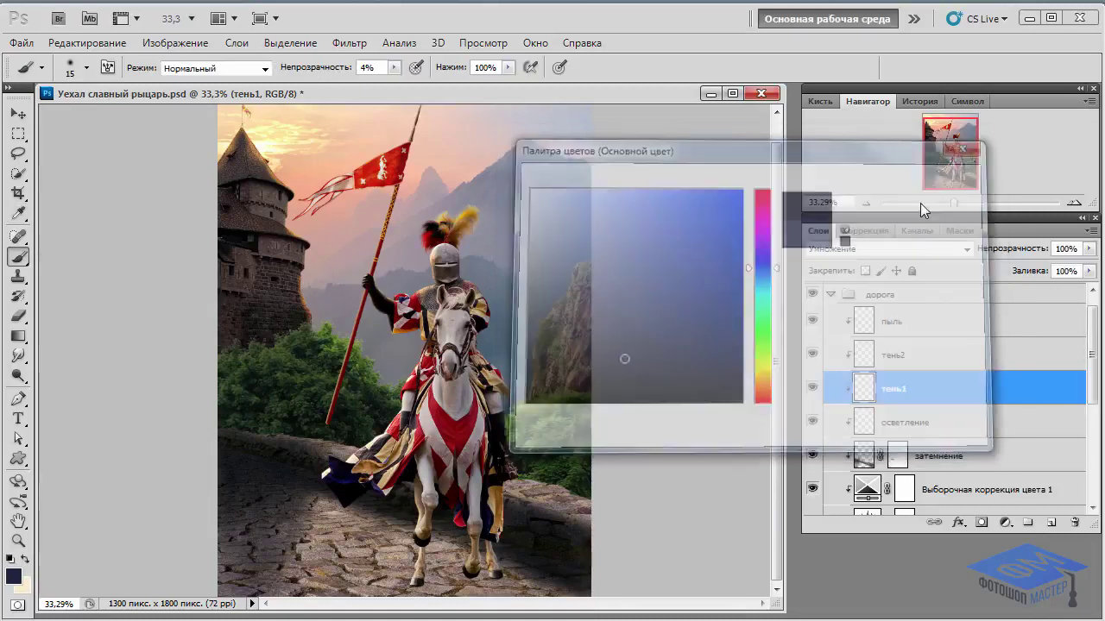
scroll(1092, 369, "up", 2)
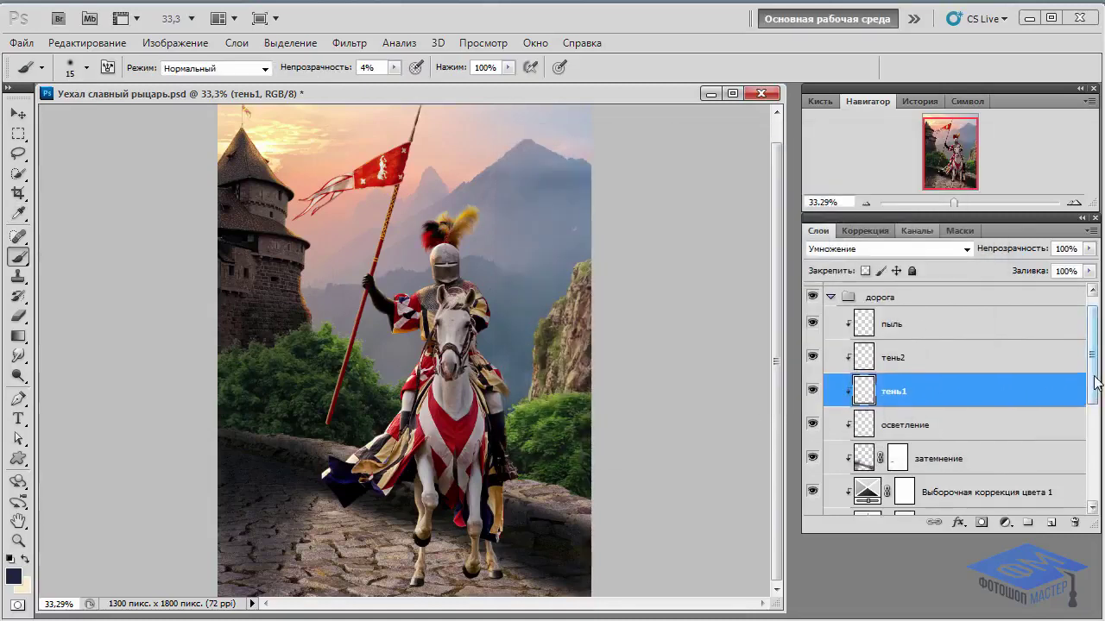
Load the knight-and-horse outline from the рыцарь group as a selection
left_click(830, 292)
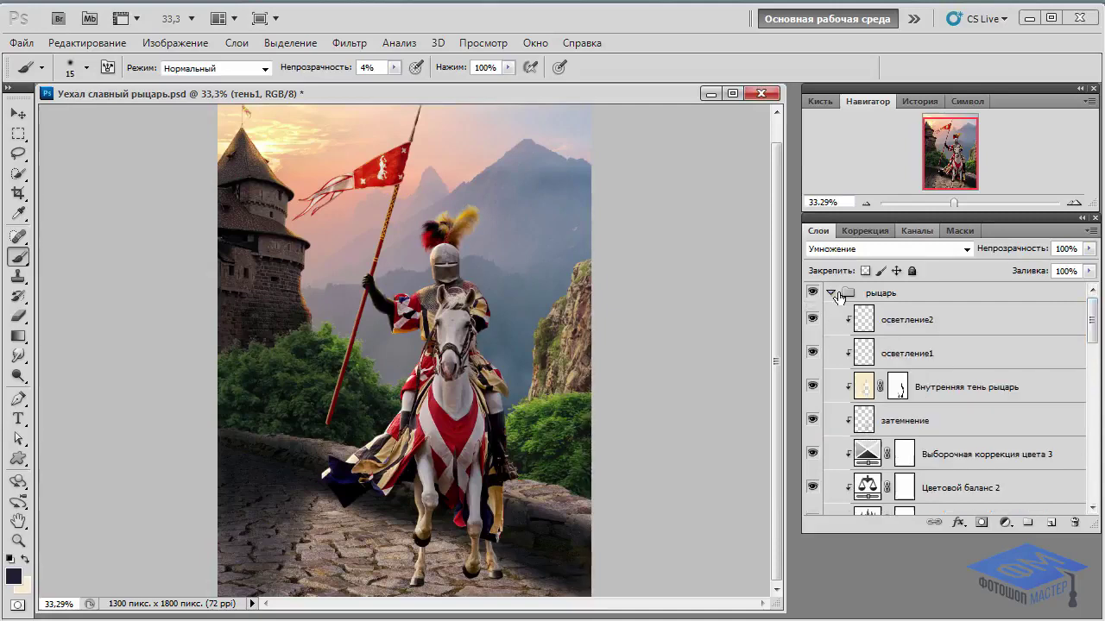
left_click_drag(1094, 331, 1098, 368)
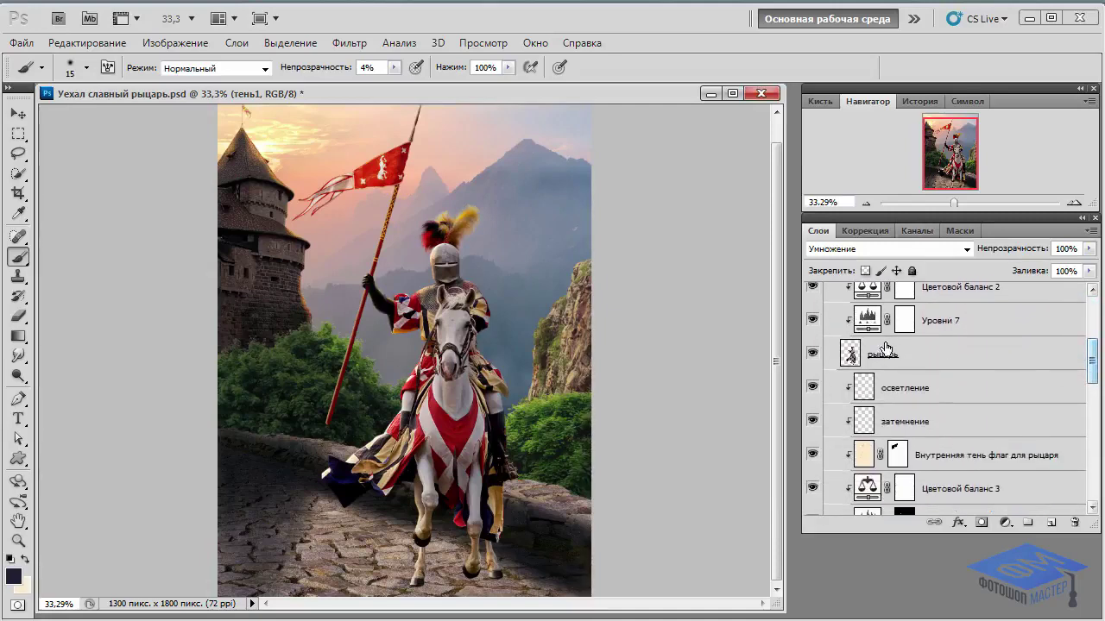
left_click(851, 355, "ctrl")
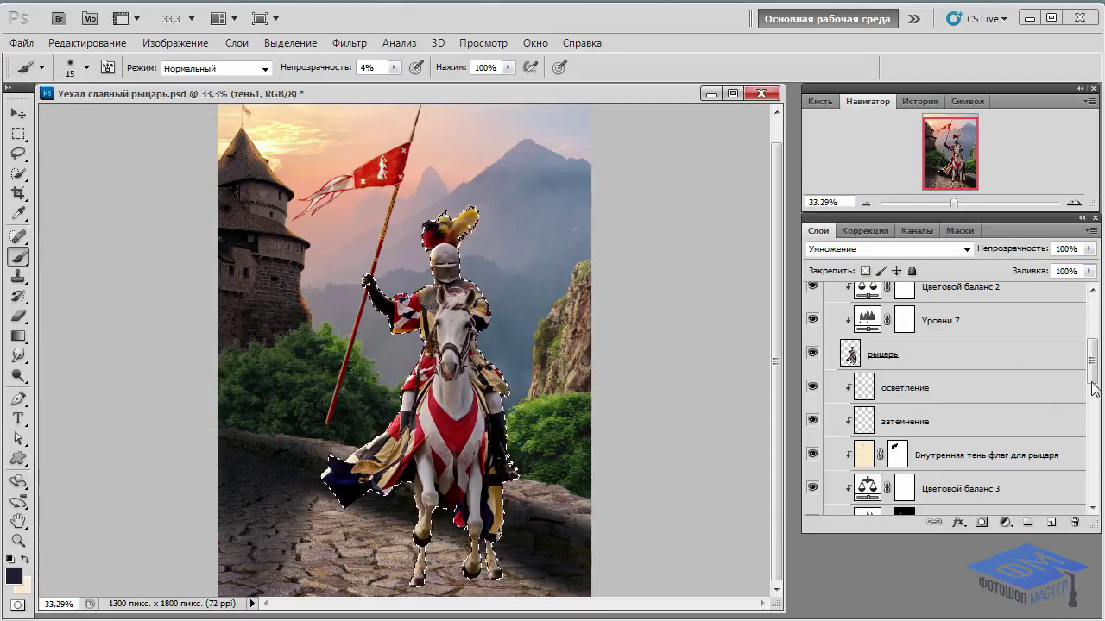
left_click_drag(1092, 357, 1055, 320)
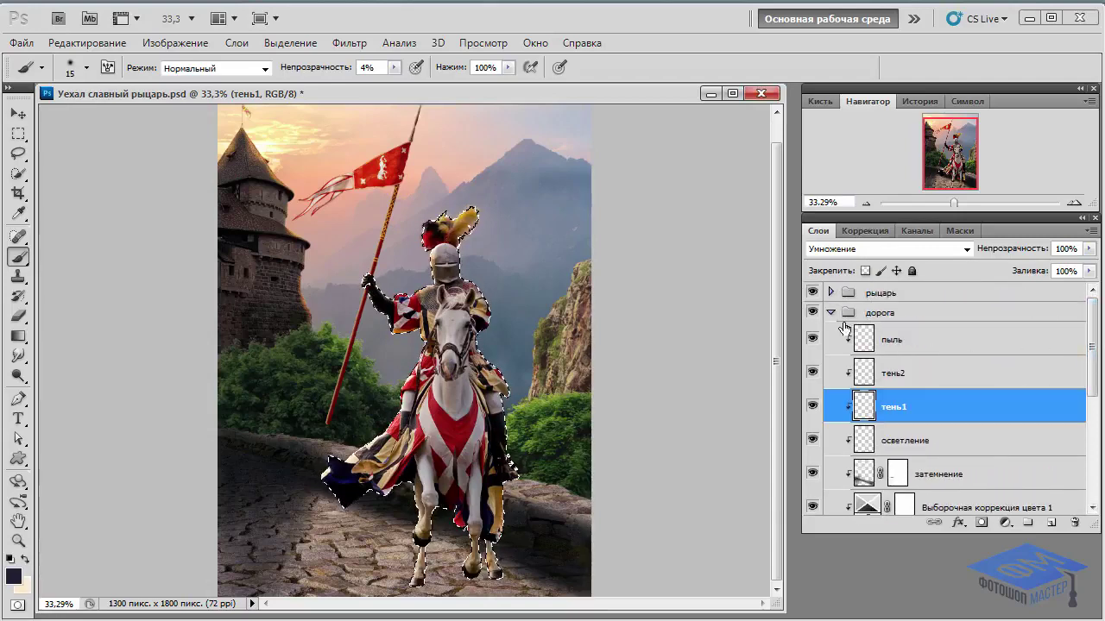
left_click(832, 293)
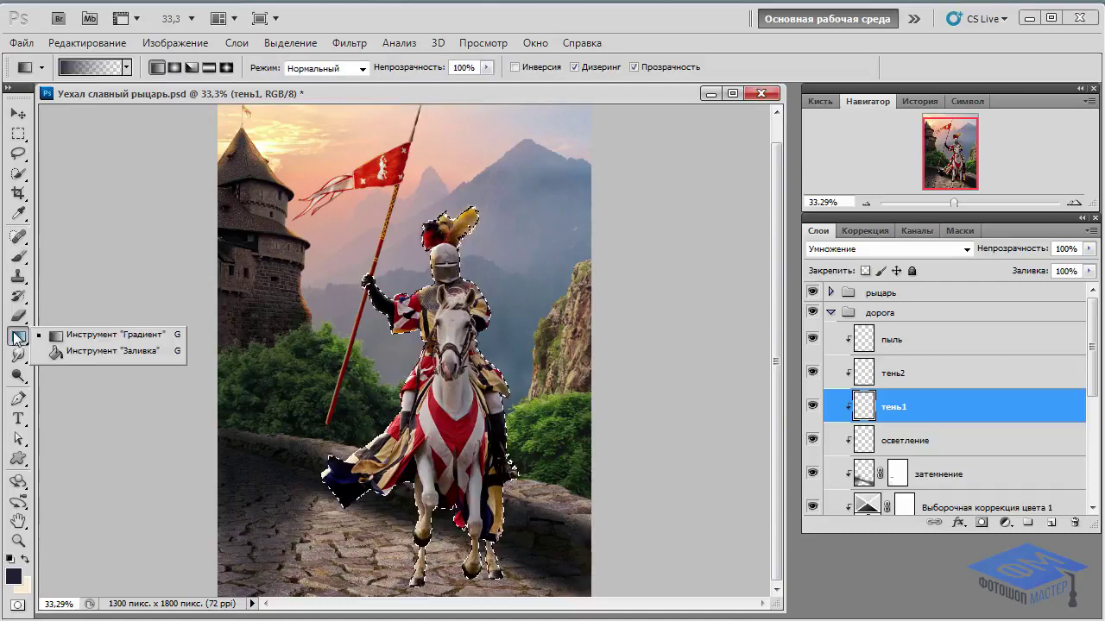
Fill the knight selection on тень1 with dark navy using the Paint Bucket, then deselect
left_click_drag(12, 339, 95, 357)
left_click(454, 440)
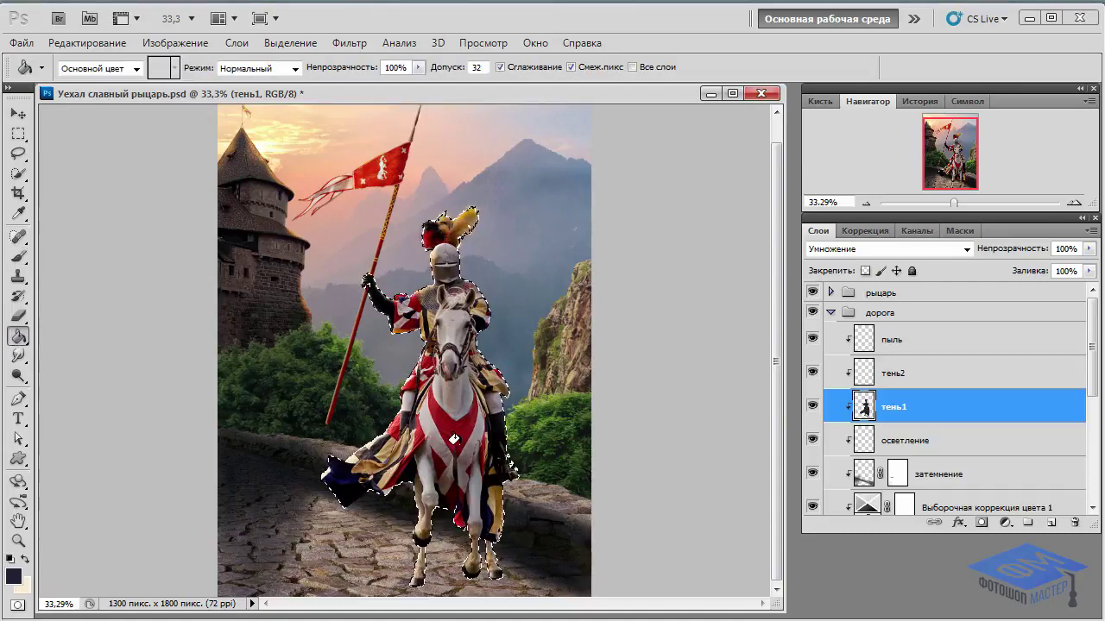
key("ctrl+d")
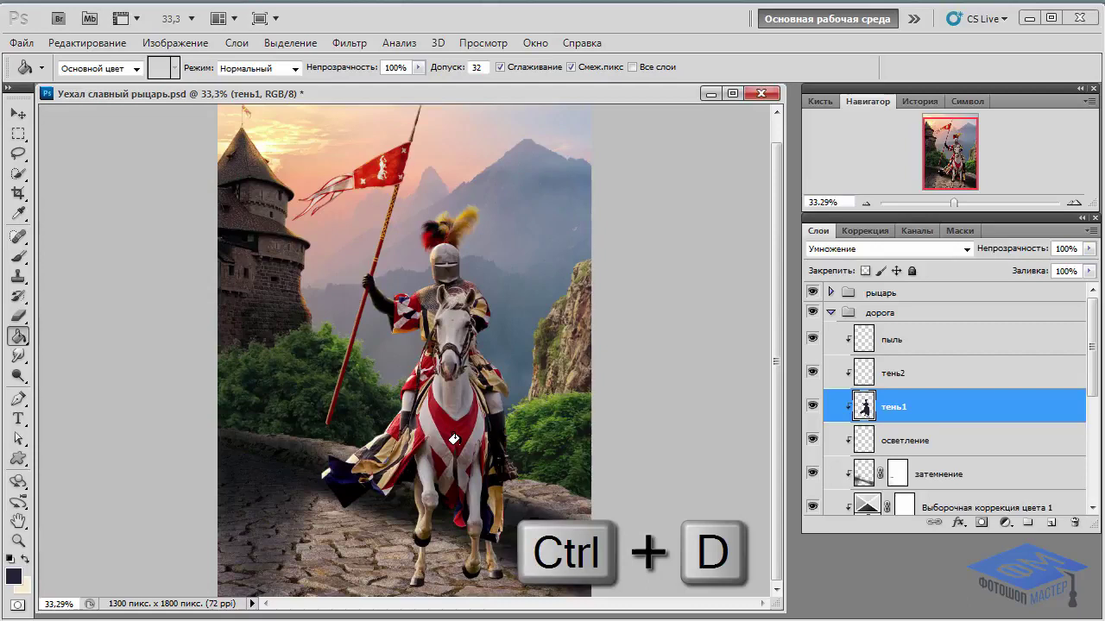
key("ctrl+t")
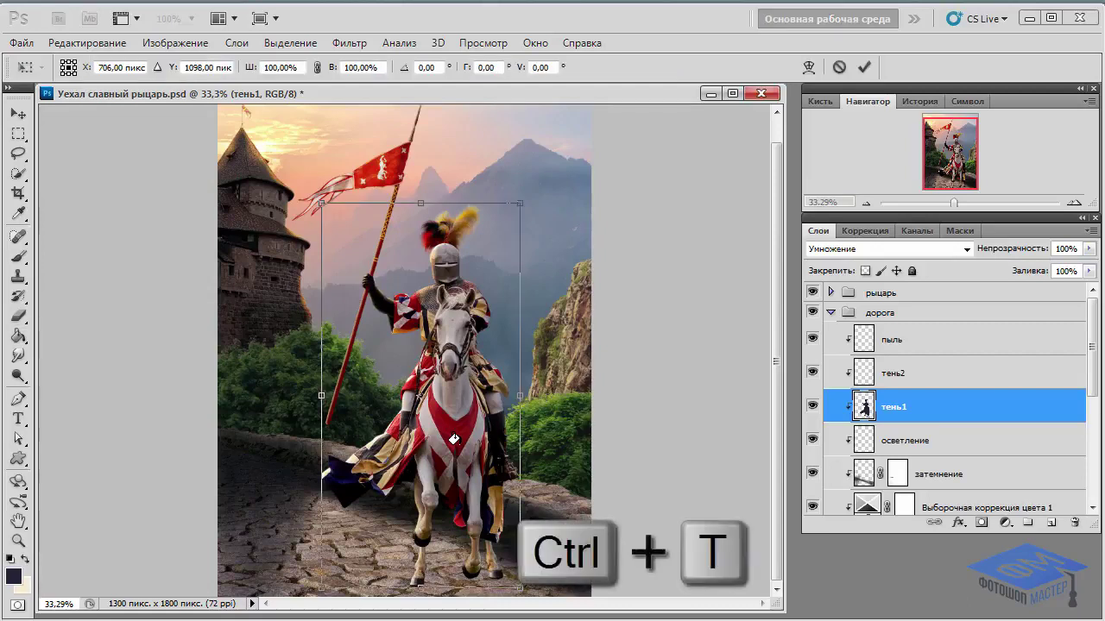
Flip the тень1 silhouette vertically and move it down below the horse
right_click(460, 171)
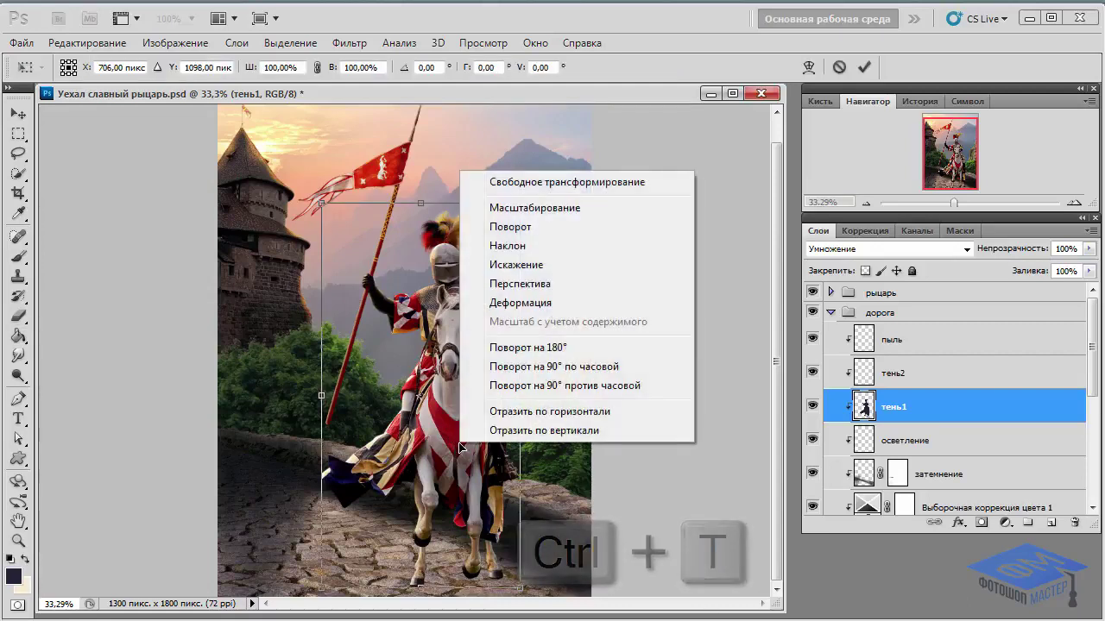
left_click(577, 435)
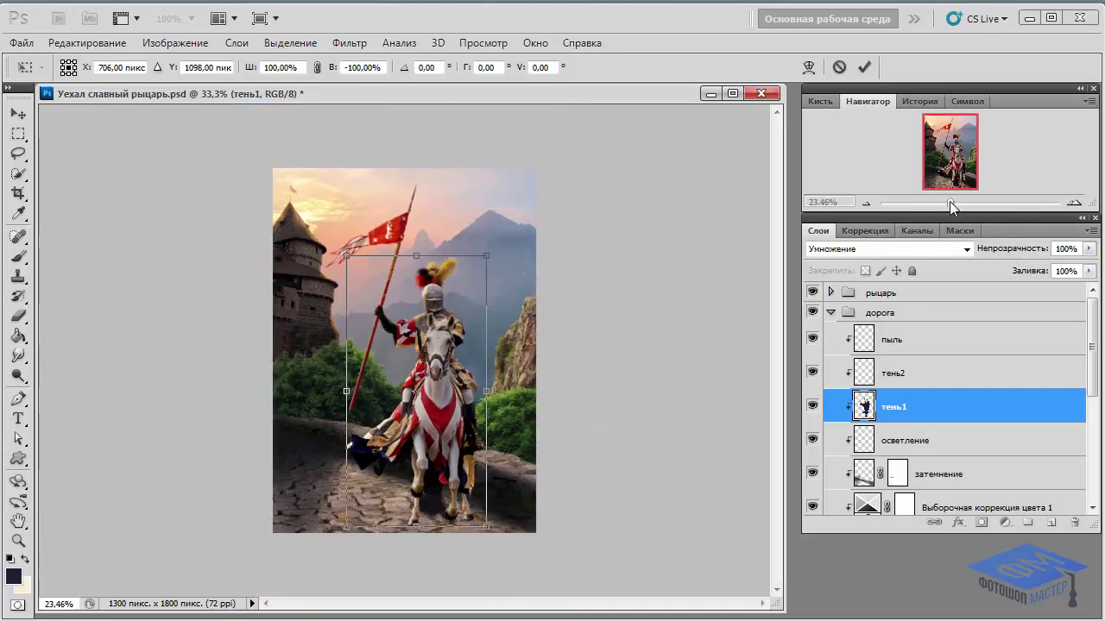
left_click_drag(952, 207, 947, 204)
left_click_drag(430, 389, 472, 516)
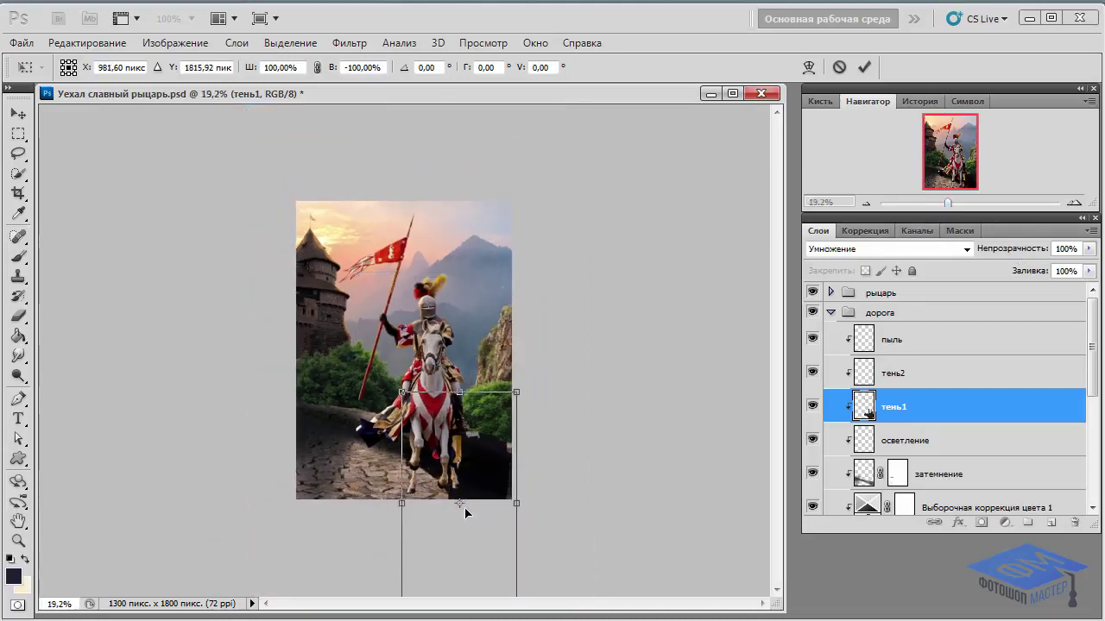
left_click_drag(947, 204, 945, 203)
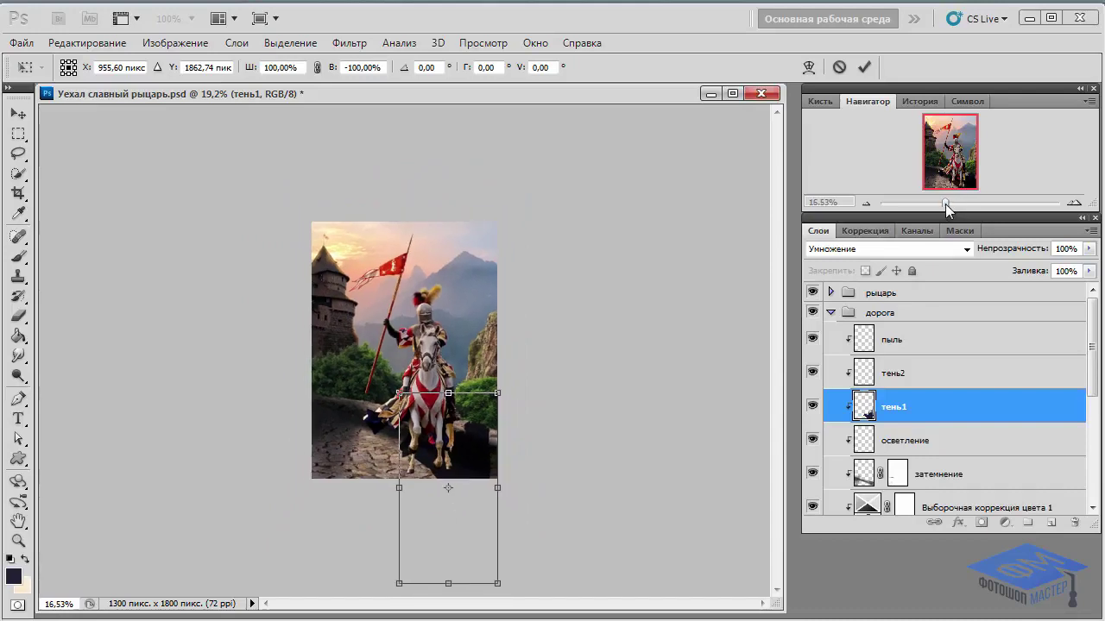
left_click_drag(449, 520, 414, 555)
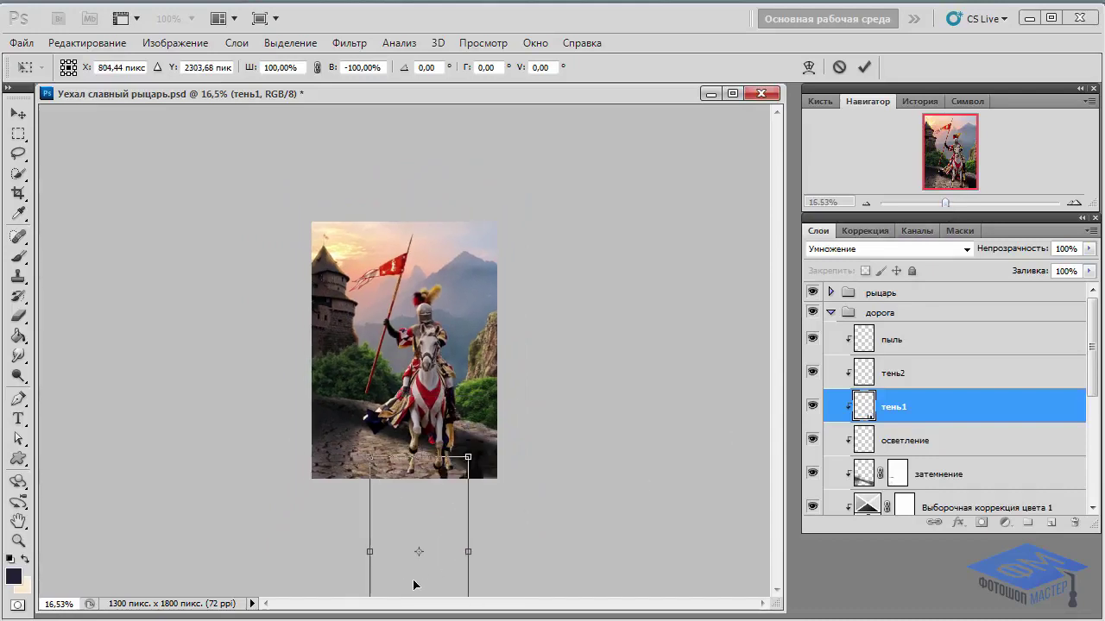
Distort the flipped shadow into a flattened, slanted cast shadow and apply the transform
right_click(416, 456)
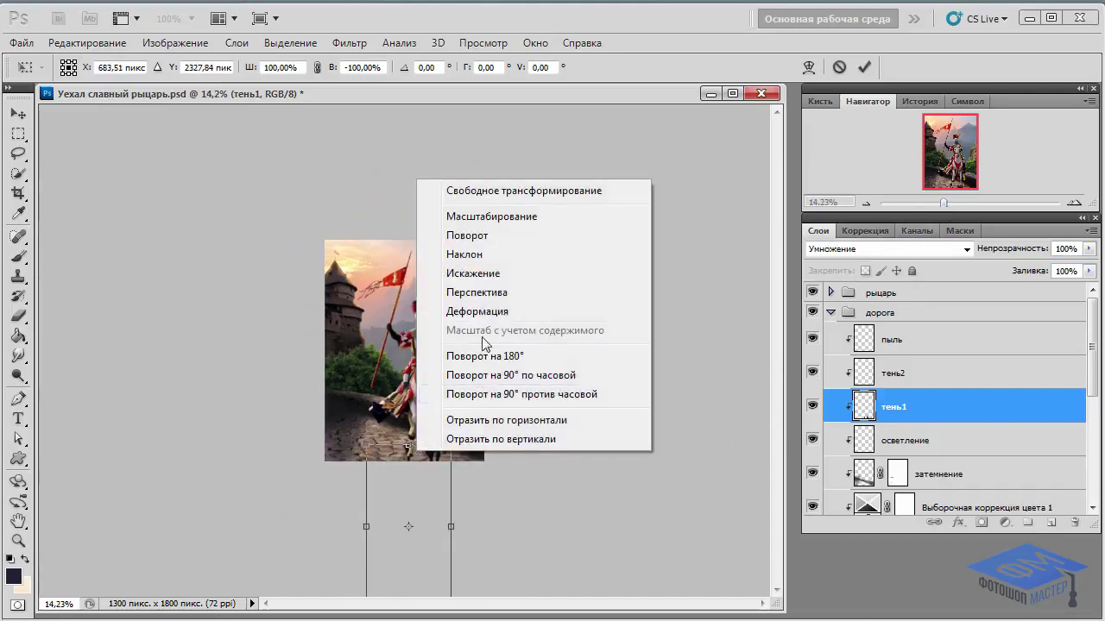
left_click(489, 271)
left_click_drag(945, 205, 939, 205)
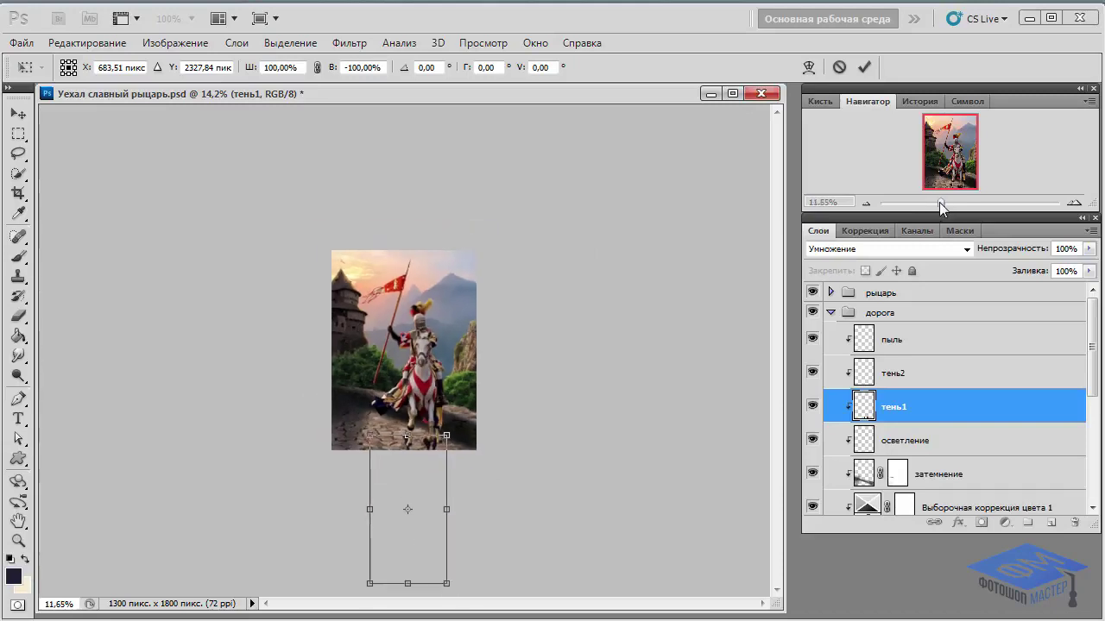
left_click_drag(441, 544, 504, 507)
mouse_move(376, 542)
left_mouse_down()
mouse_move(456, 490)
mouse_move(458, 502)
mouse_move(509, 492)
left_mouse_up()
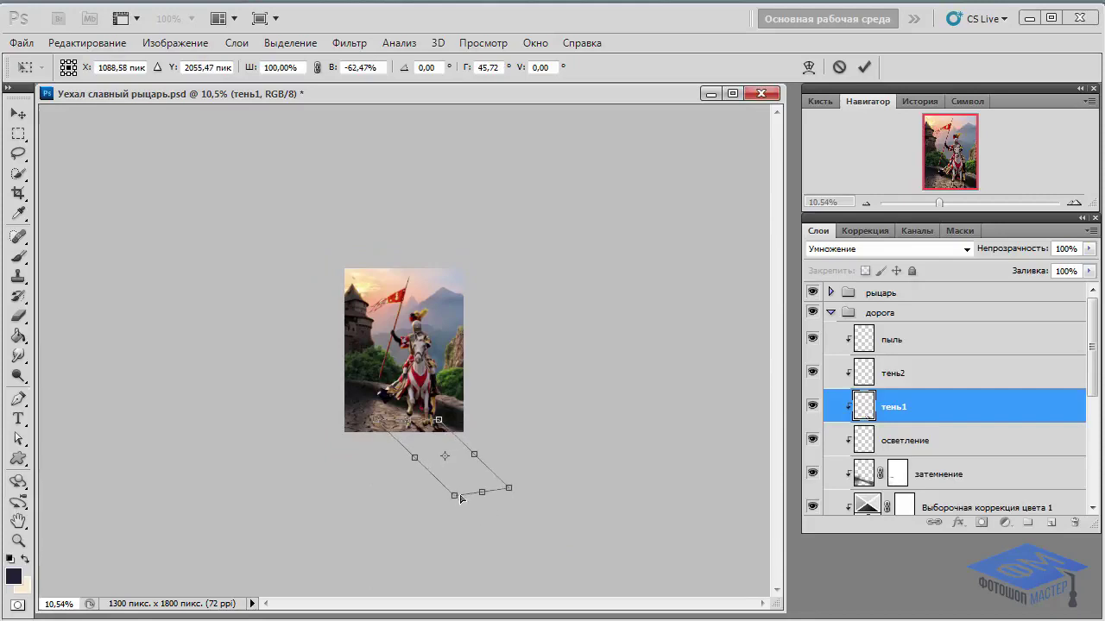
left_click_drag(456, 471, 453, 478)
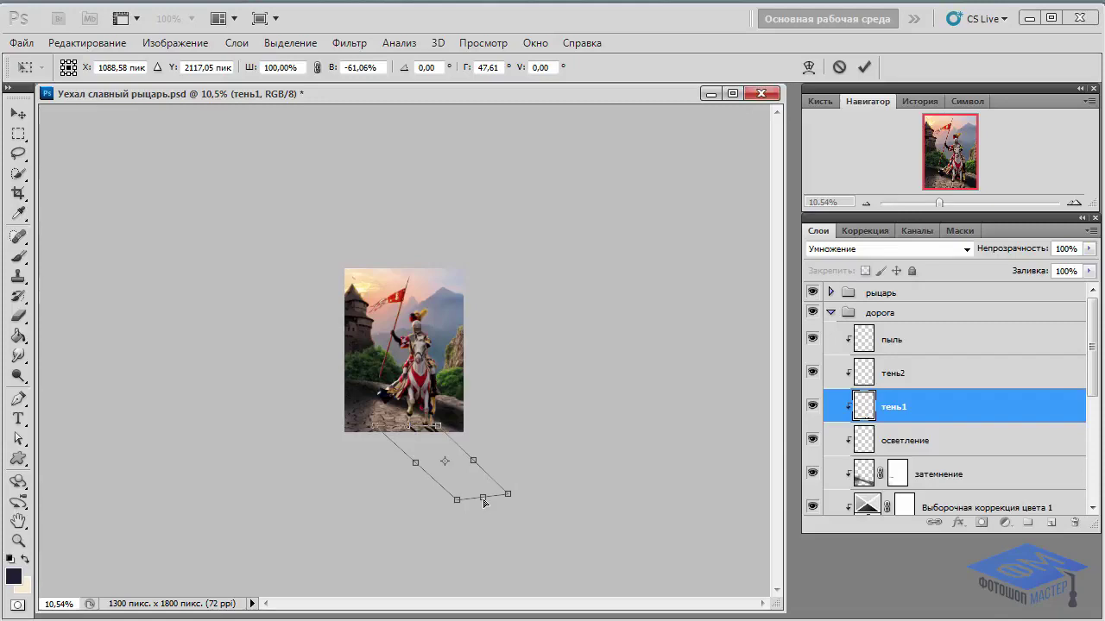
left_click_drag(483, 501, 496, 496)
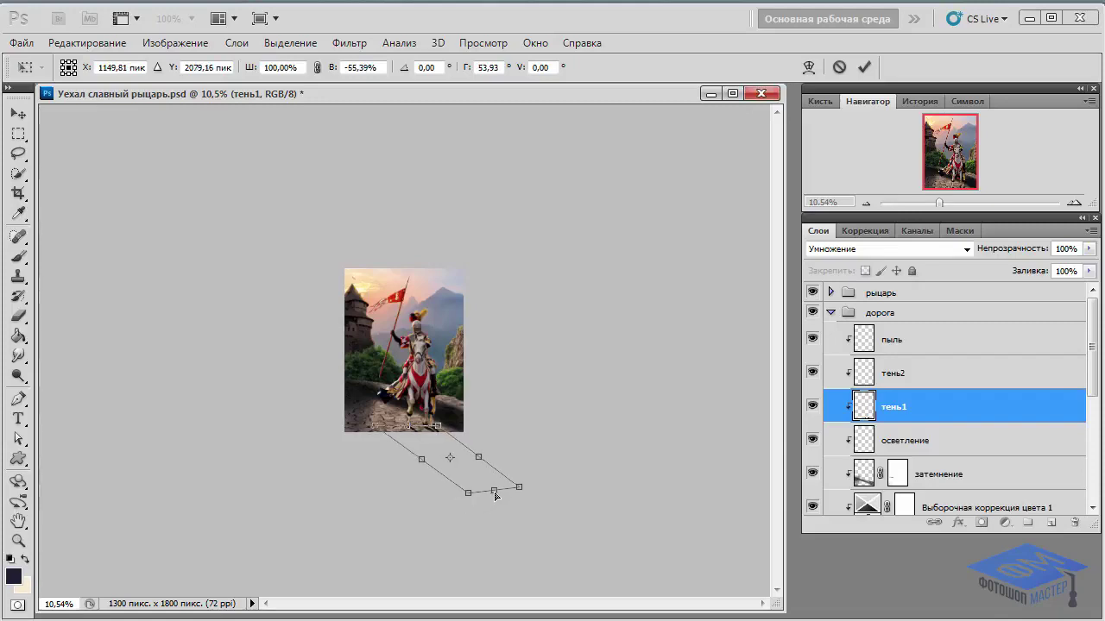
key("Return")
Zoom in on the horse and move the тень1 shadow down beneath the hooves
key("g")
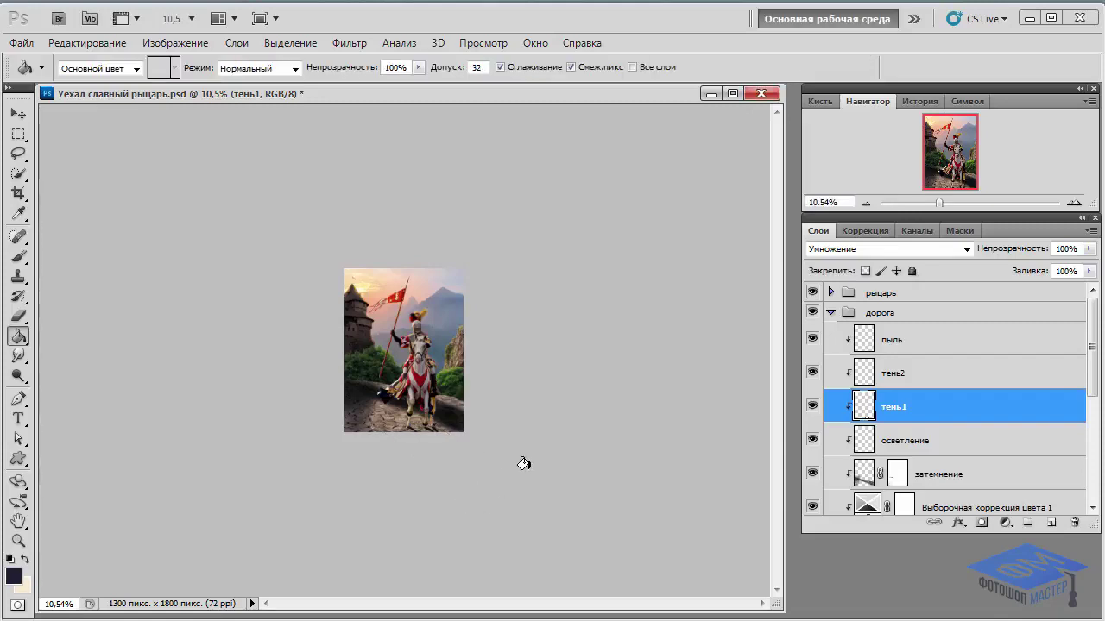
left_click(19, 542)
left_click_drag(436, 428, 509, 493)
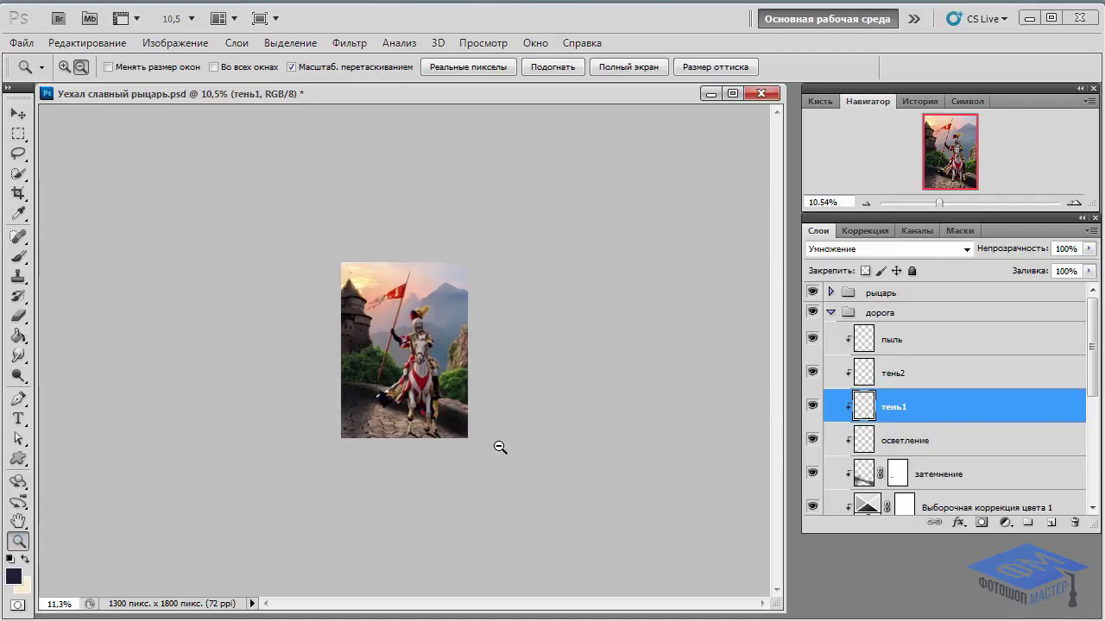
left_click_drag(451, 363, 450, 357)
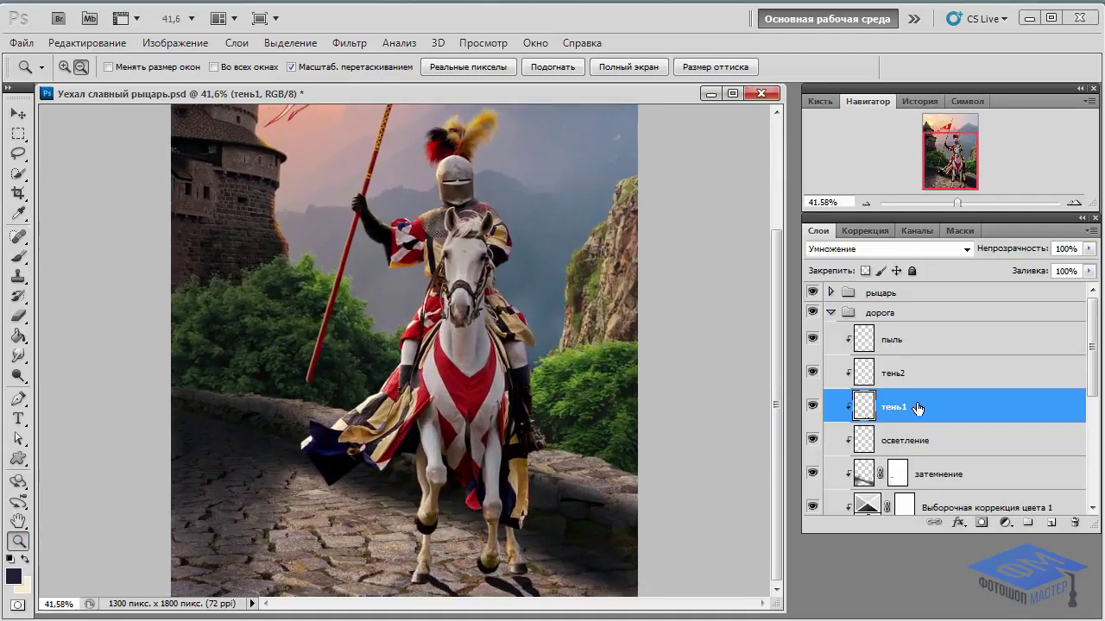
left_click(19, 113)
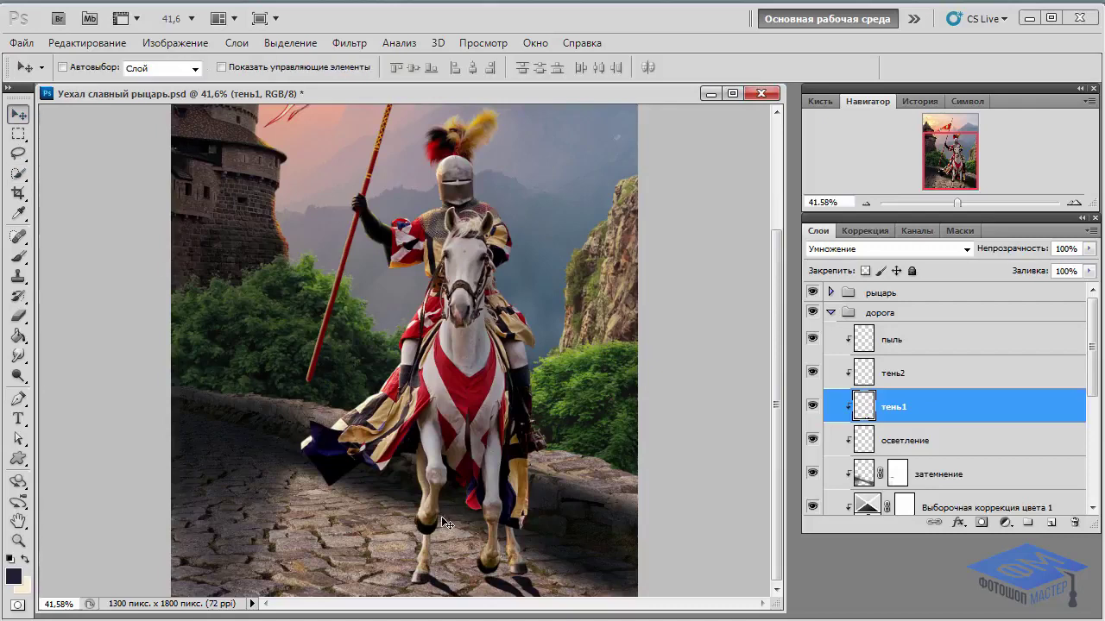
left_click_drag(443, 519, 445, 531)
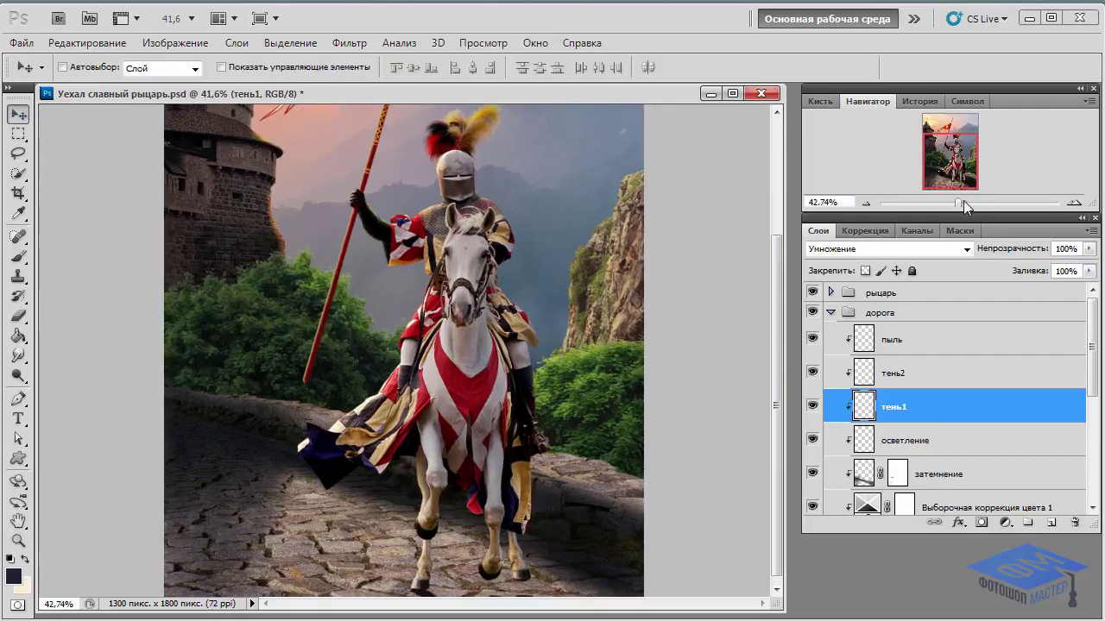
left_click_drag(958, 203, 980, 203)
left_click_drag(950, 149, 950, 177)
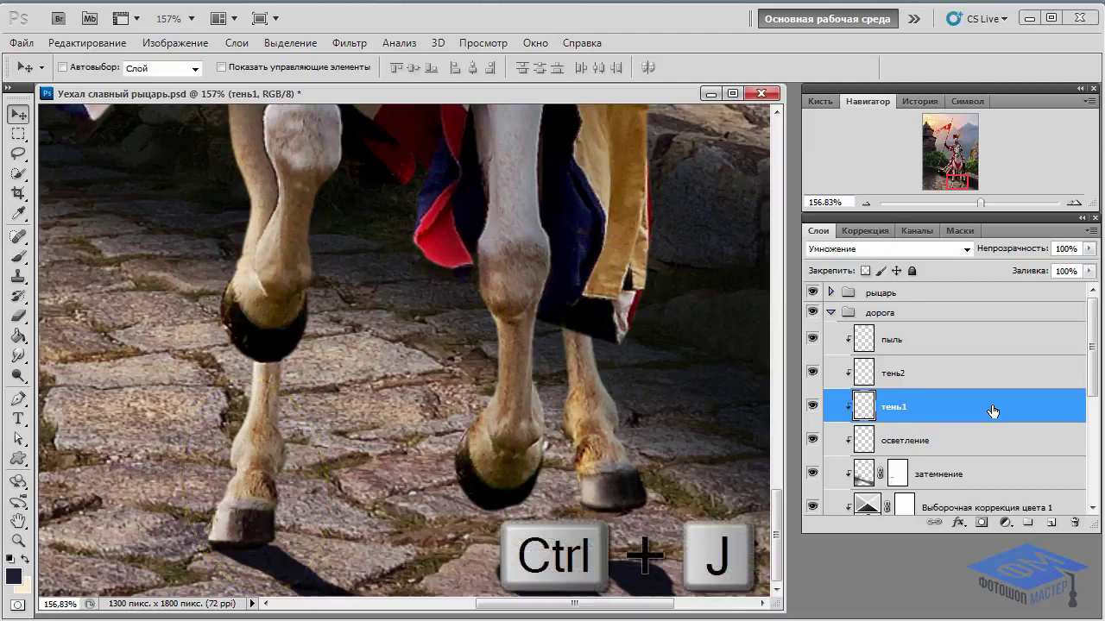
Duplicate тень1 as a clipped copy and move it up under the hooves
key("ctrl+j")
right_click(988, 408)
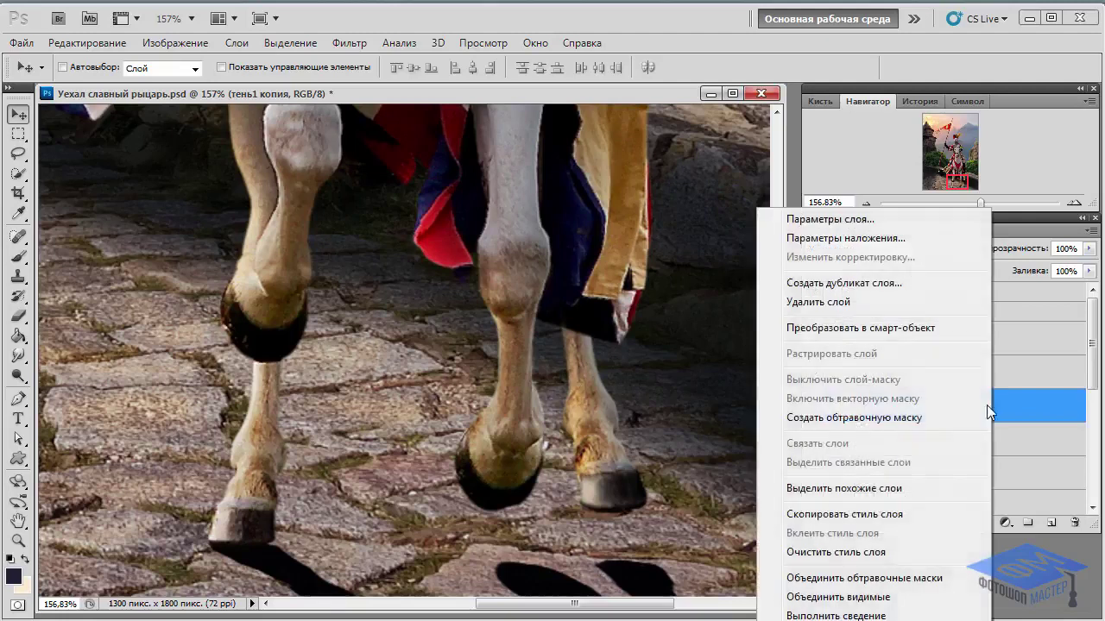
left_click(946, 416)
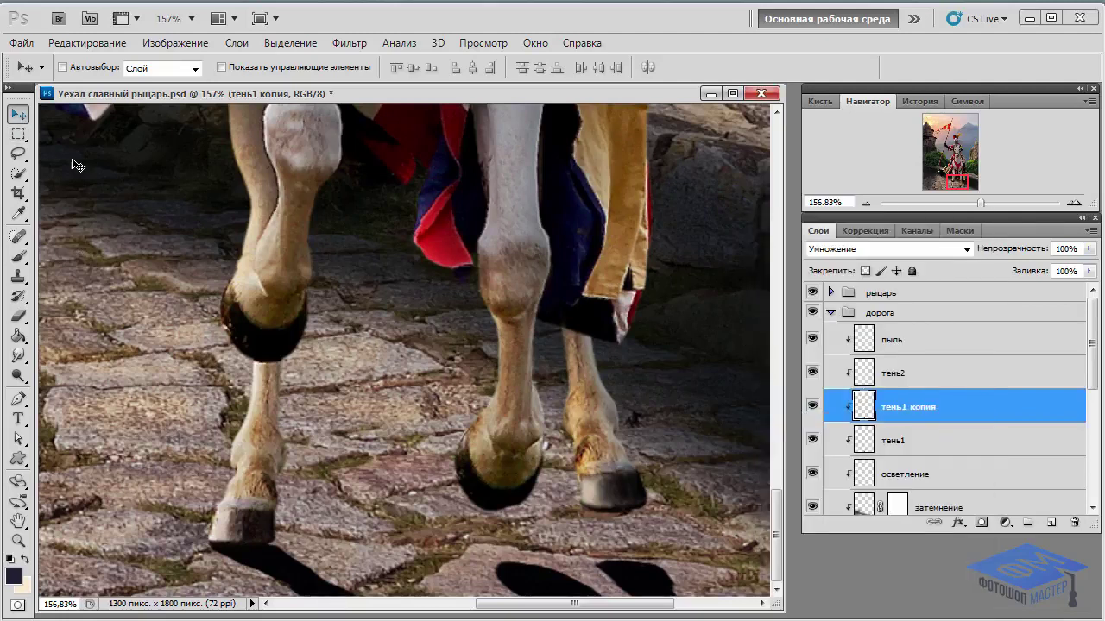
left_click_drag(717, 577, 699, 516)
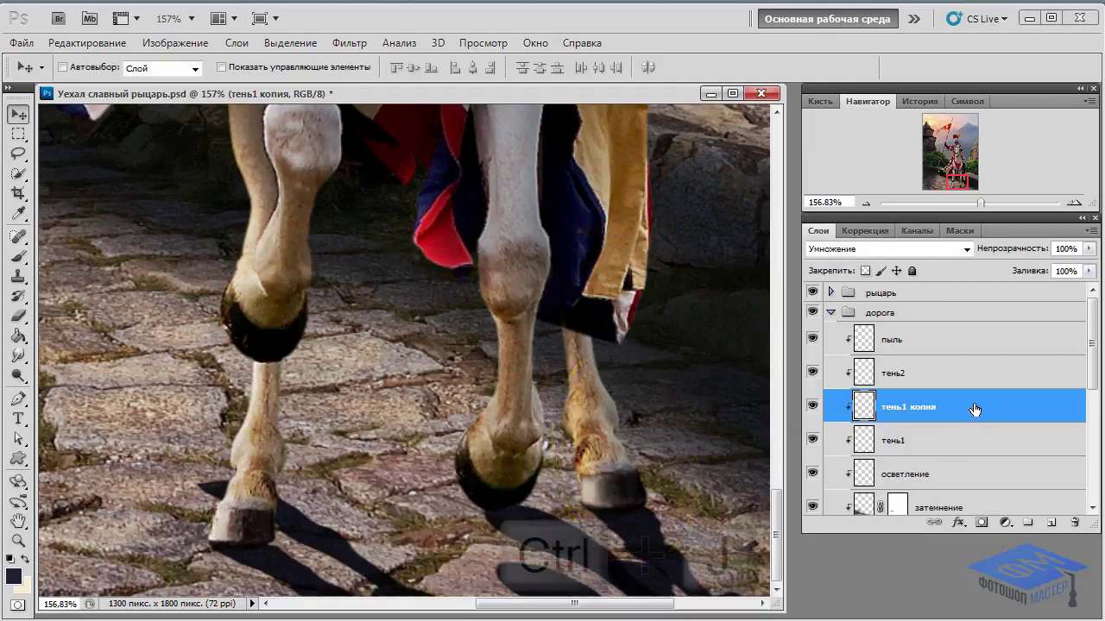
Add a second clipped copy, тень1 копия 2, then reselect the original тень1 layer
key("ctrl+j")
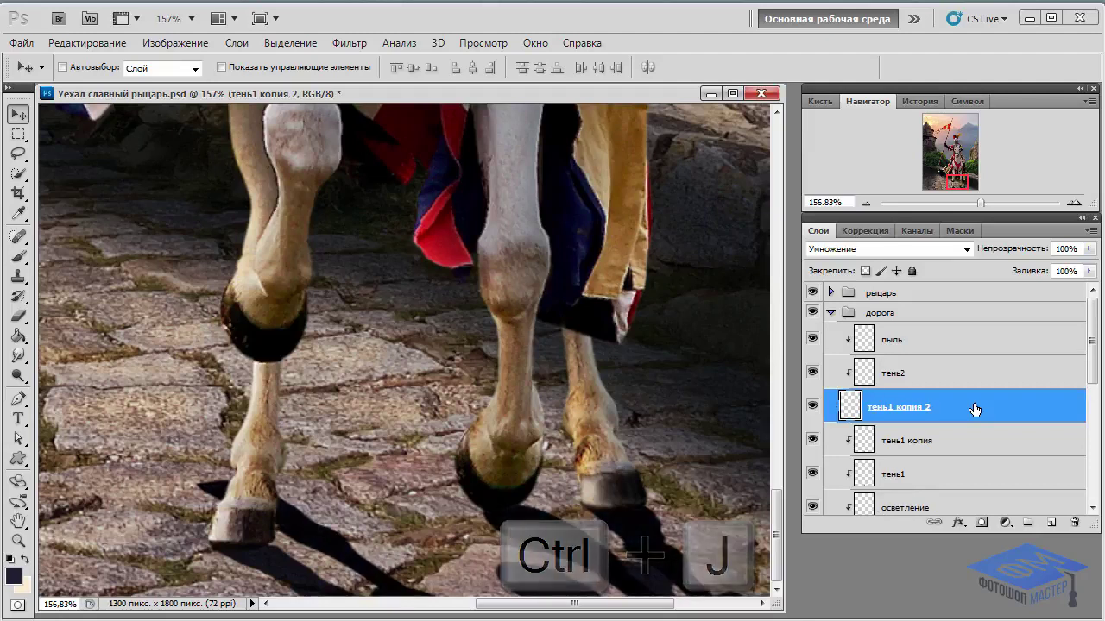
right_click(999, 415)
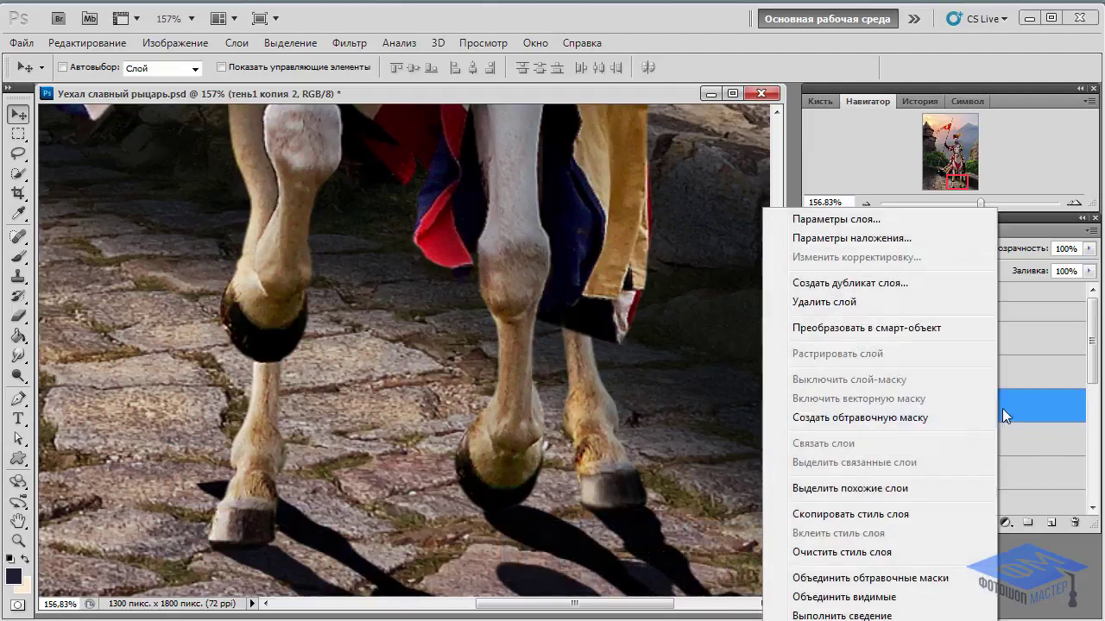
left_click(932, 418)
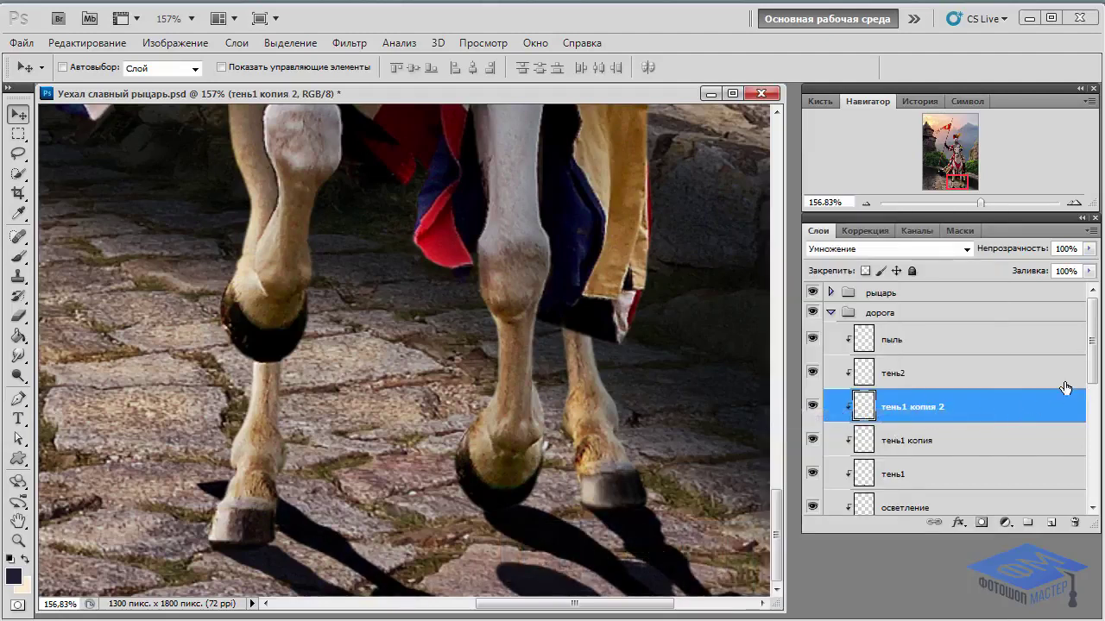
scroll(1069, 406, "down", 2)
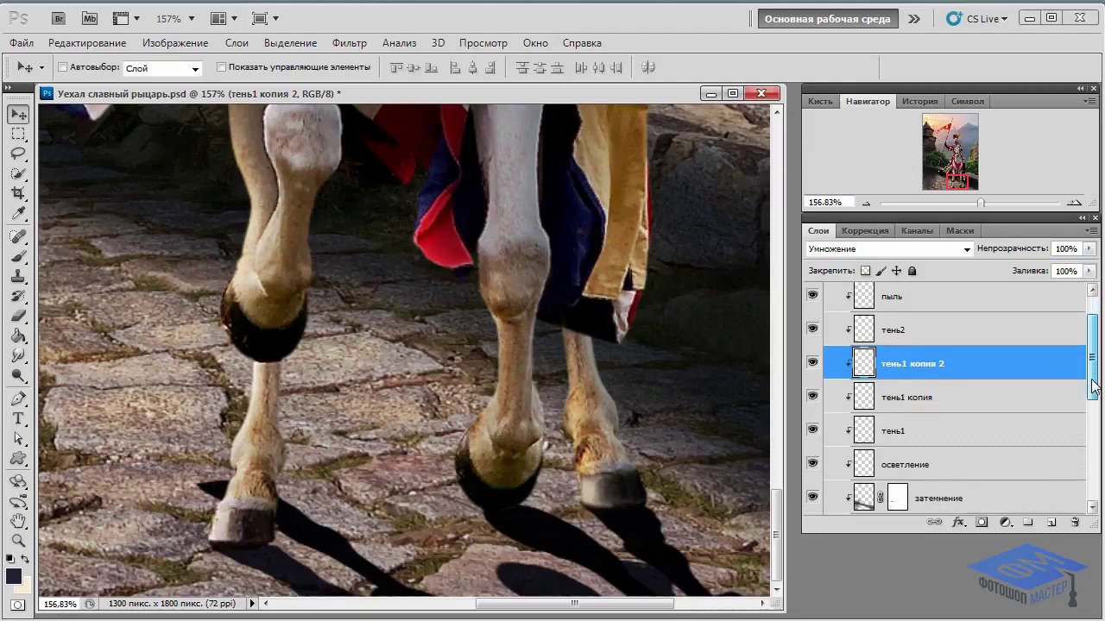
left_click(955, 435)
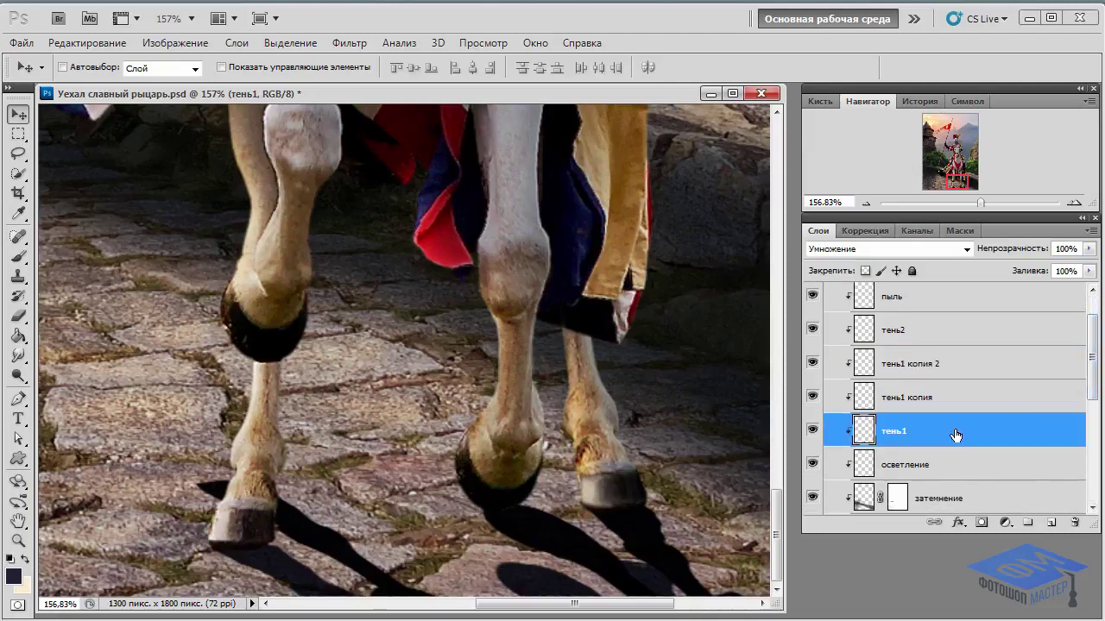
Hide both shadow copies and erase the excess тень1 shadow beside the right hoof
left_click(812, 397)
left_click(812, 364)
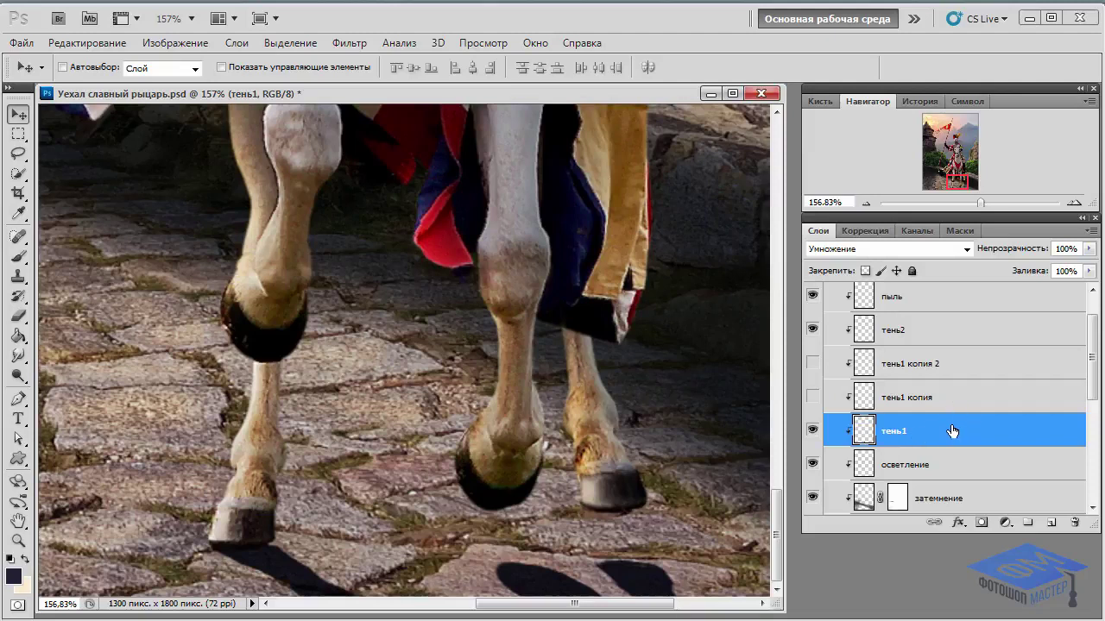
left_click(18, 317)
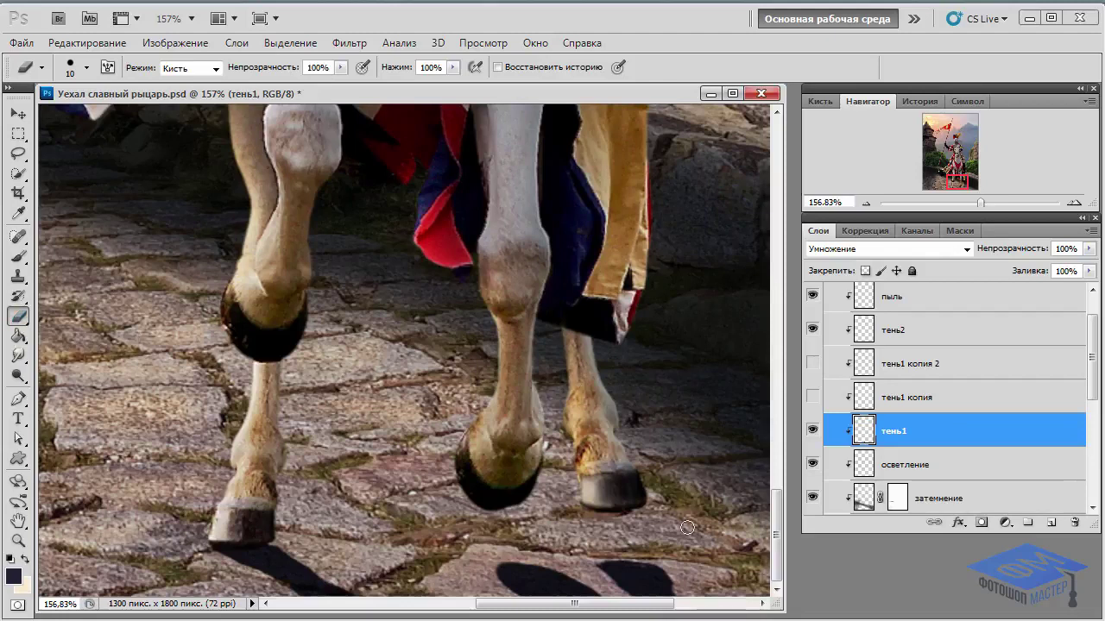
key("bracketright")
key("bracketright")
key("bracketright")
left_click_drag(661, 577, 509, 577)
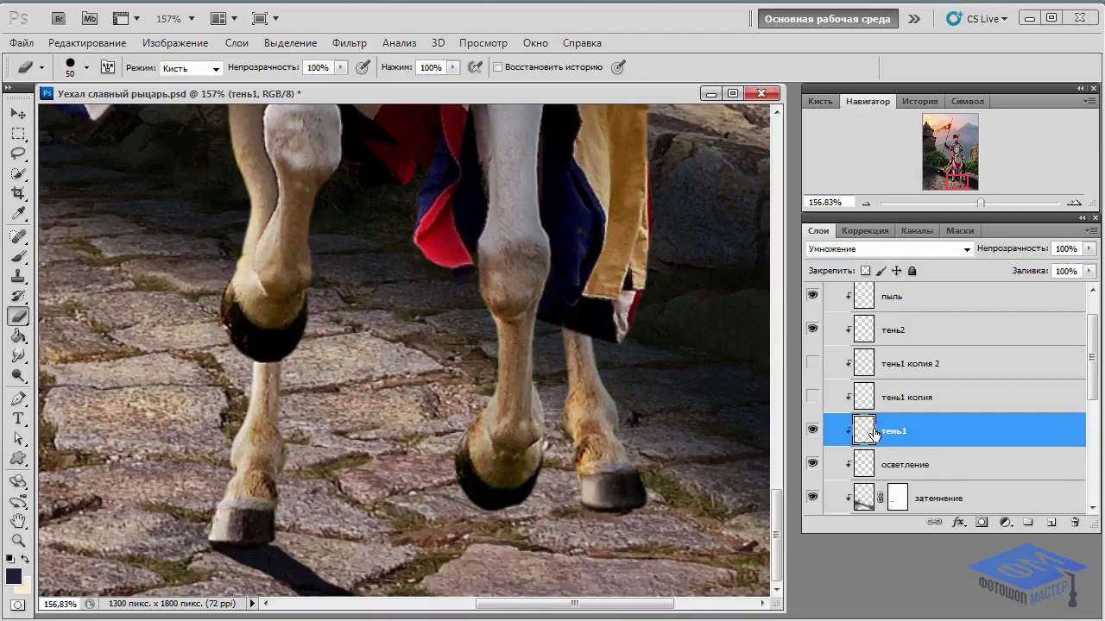
Show тень1 копия and erase its shadow around the hooves with a 35 px eraser
left_click(815, 398)
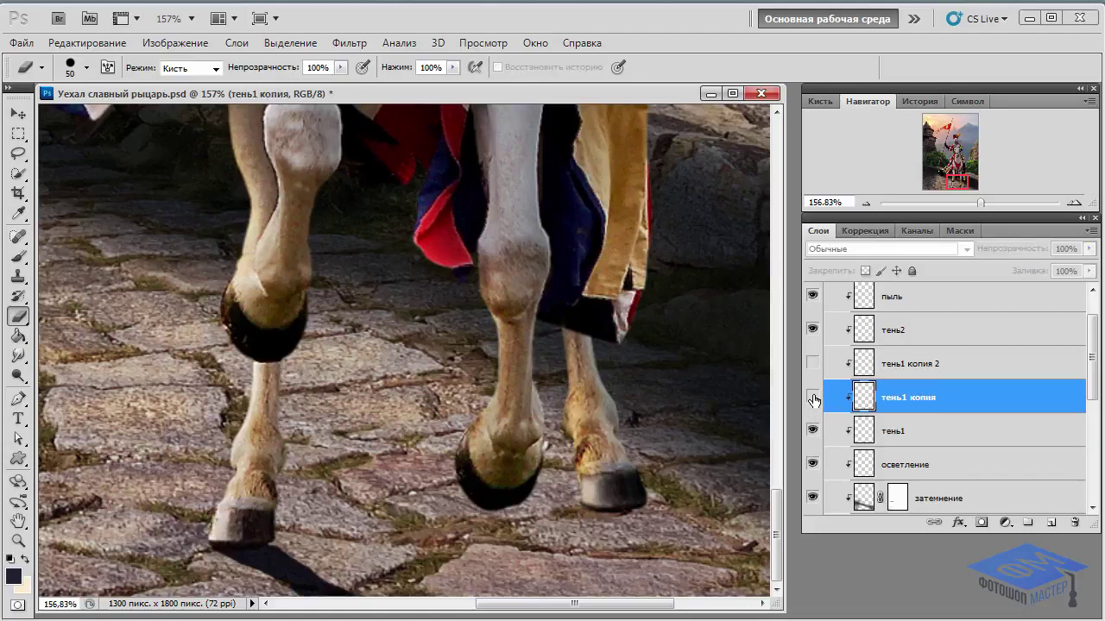
left_click(812, 398)
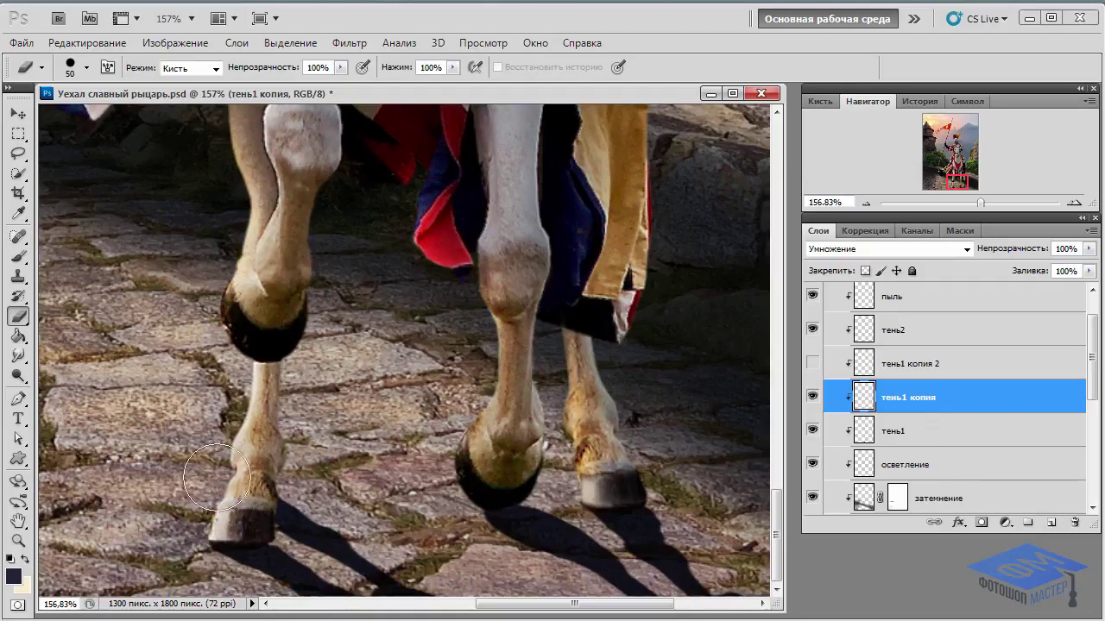
key("bracketright")
key("bracketright")
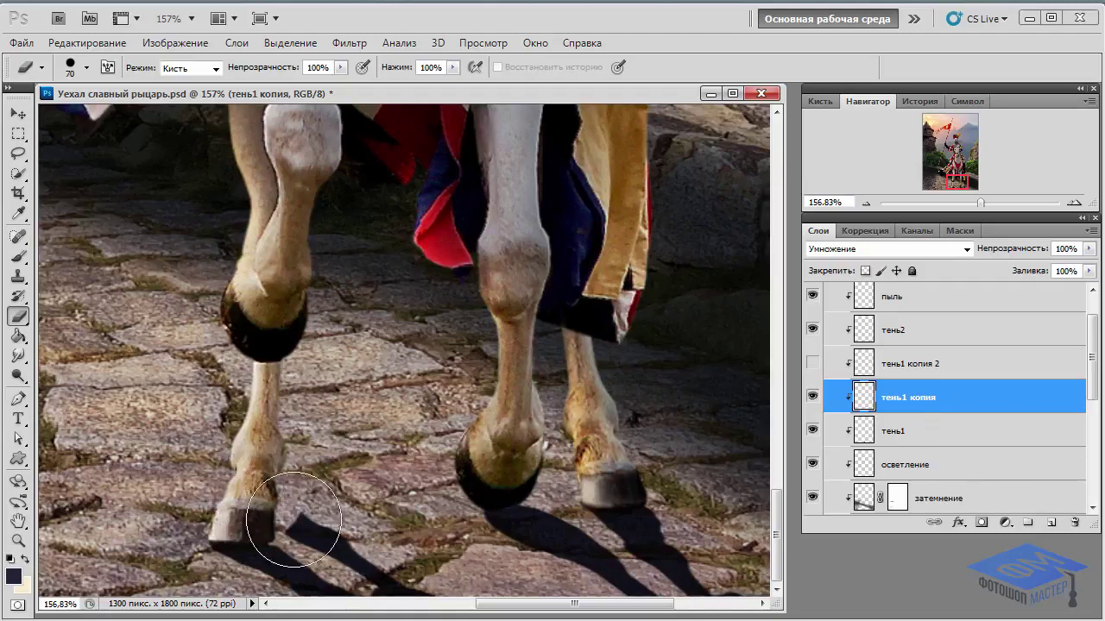
left_click_drag(447, 551, 529, 550)
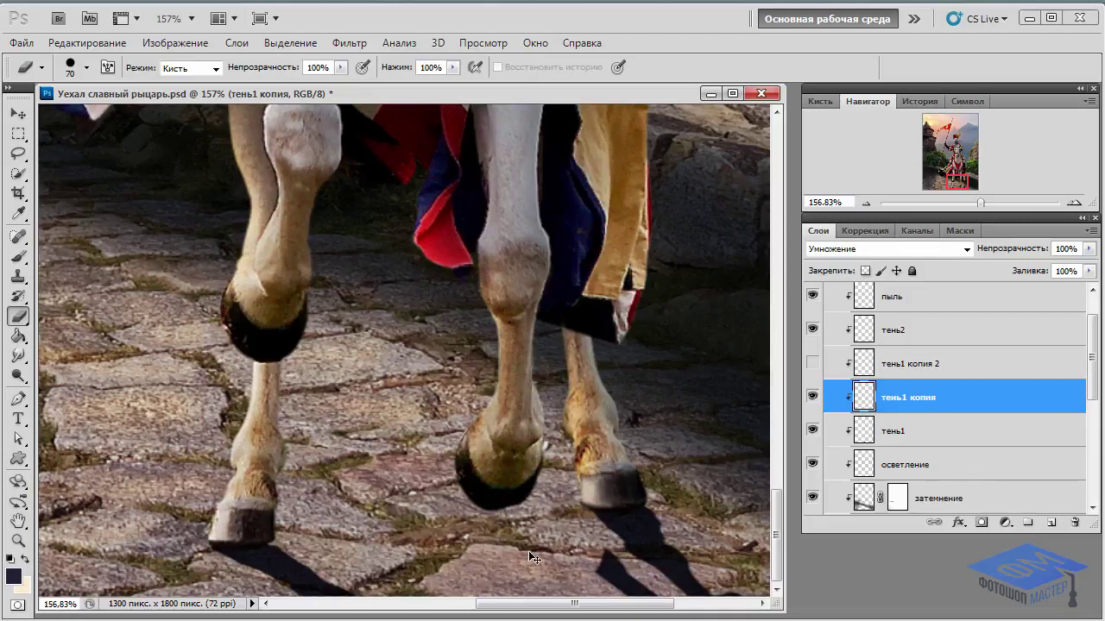
key("ctrl+alt+z")
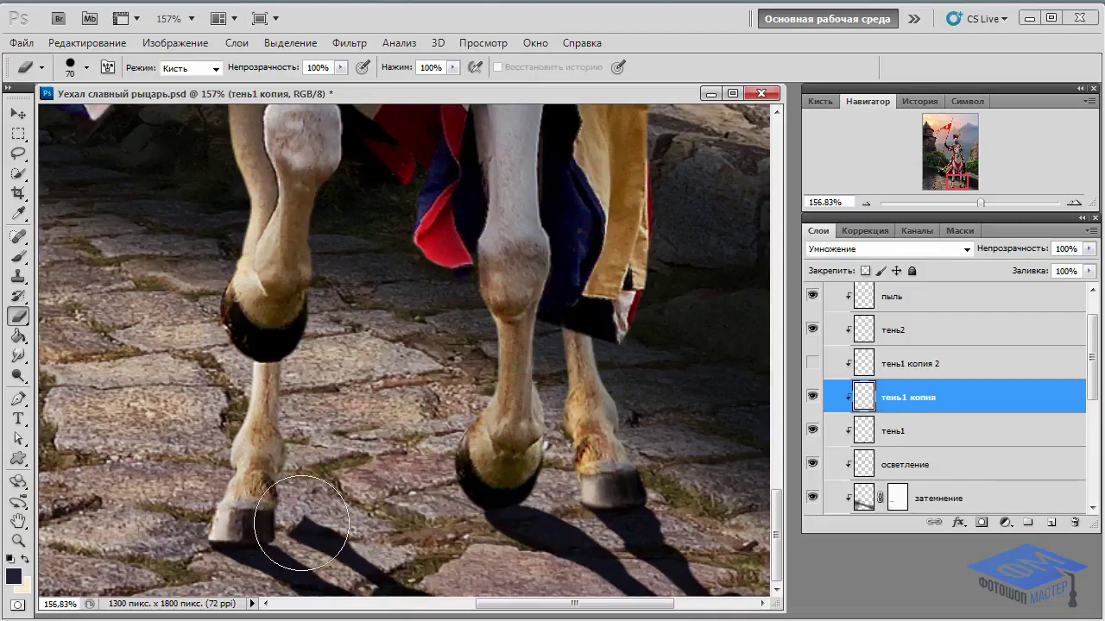
key("bracketleft")
key("bracketleft")
key("bracketleft")
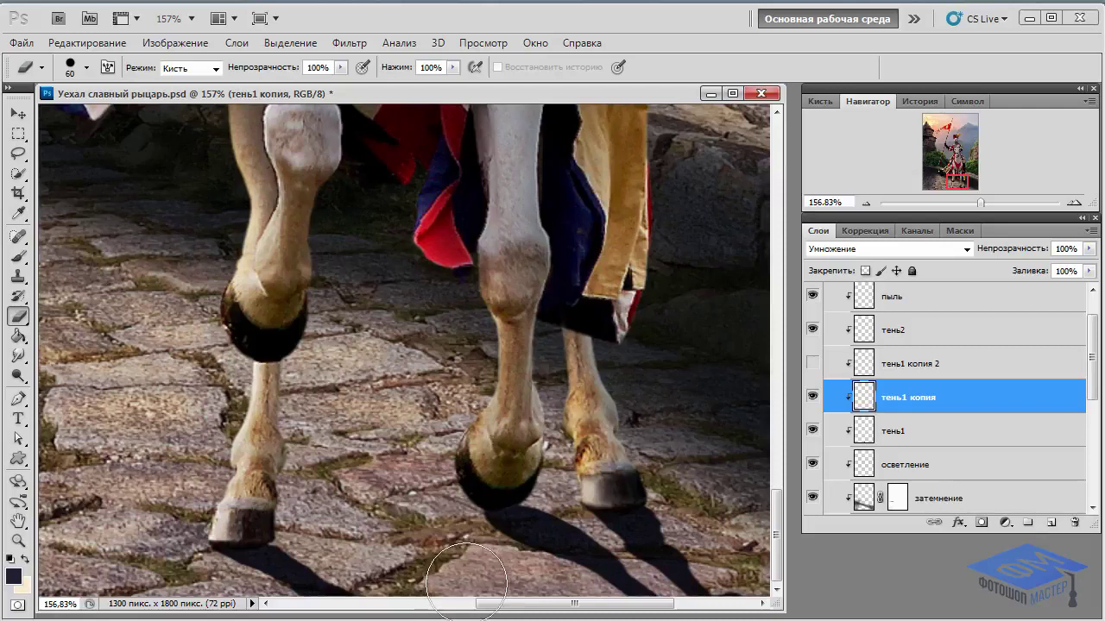
left_click_drag(524, 526, 633, 598)
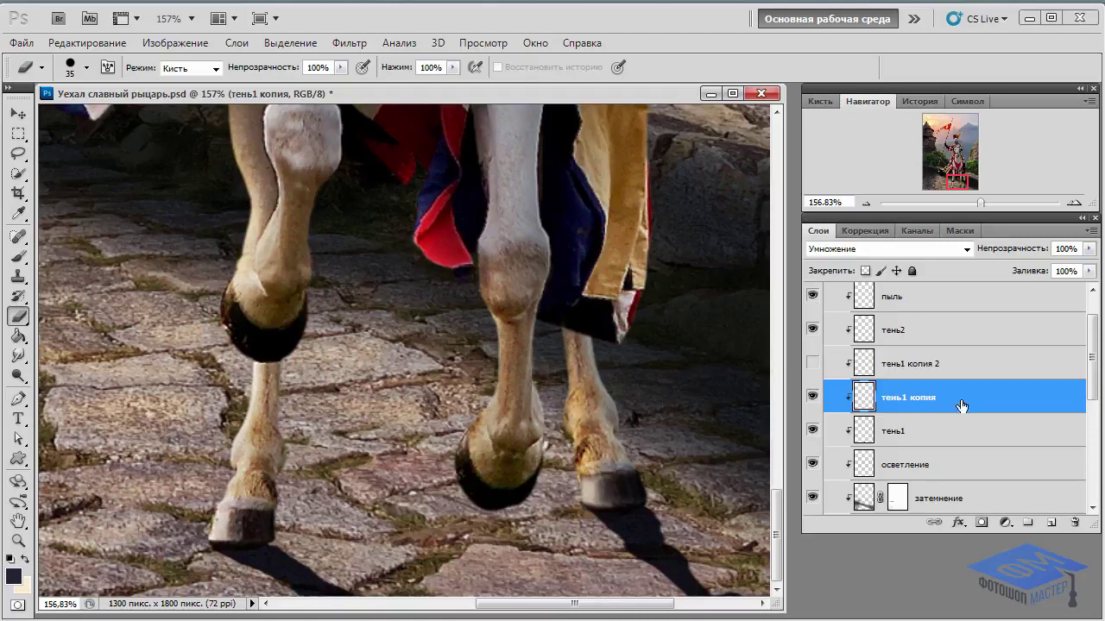
Show тень1 копия 2 and move the copied hoof shadow lower on the road
key("v")
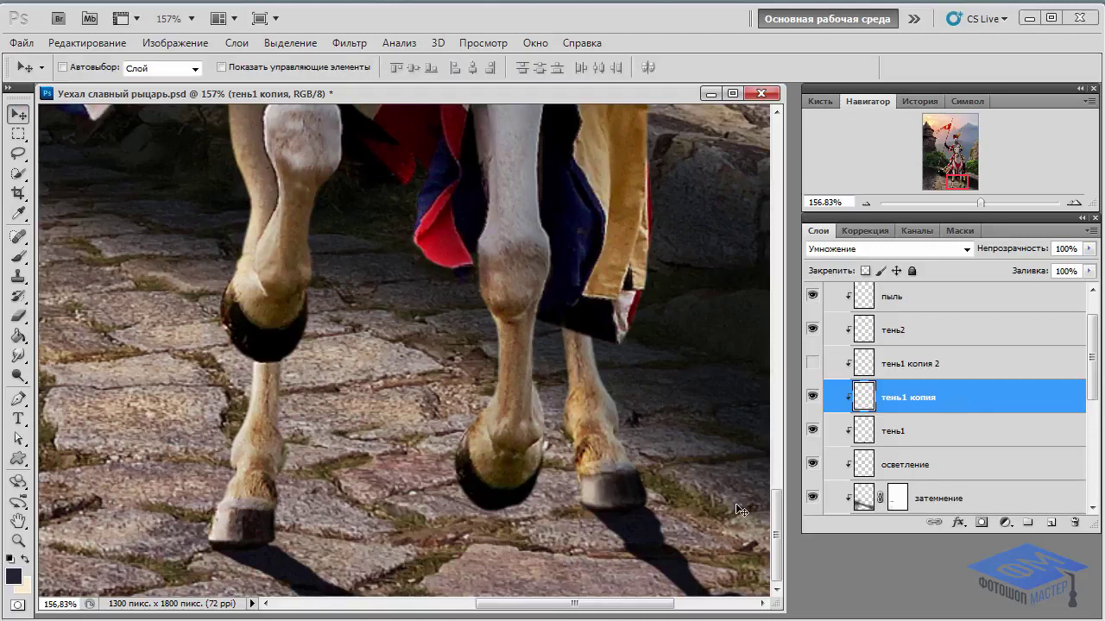
left_click_drag(636, 533, 643, 531)
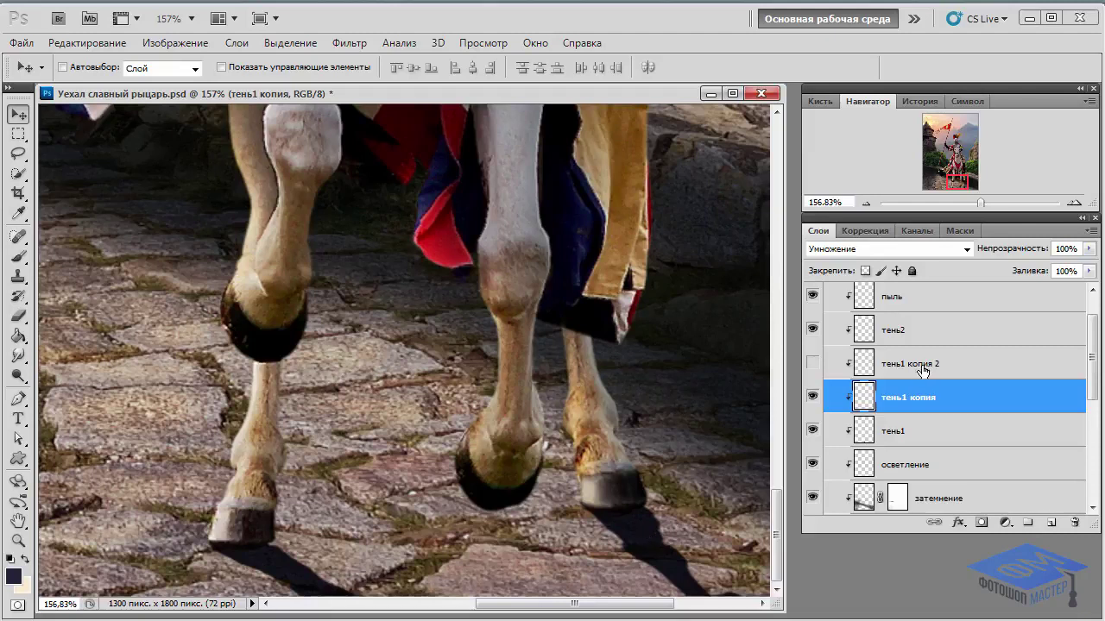
key("alt+bracketright")
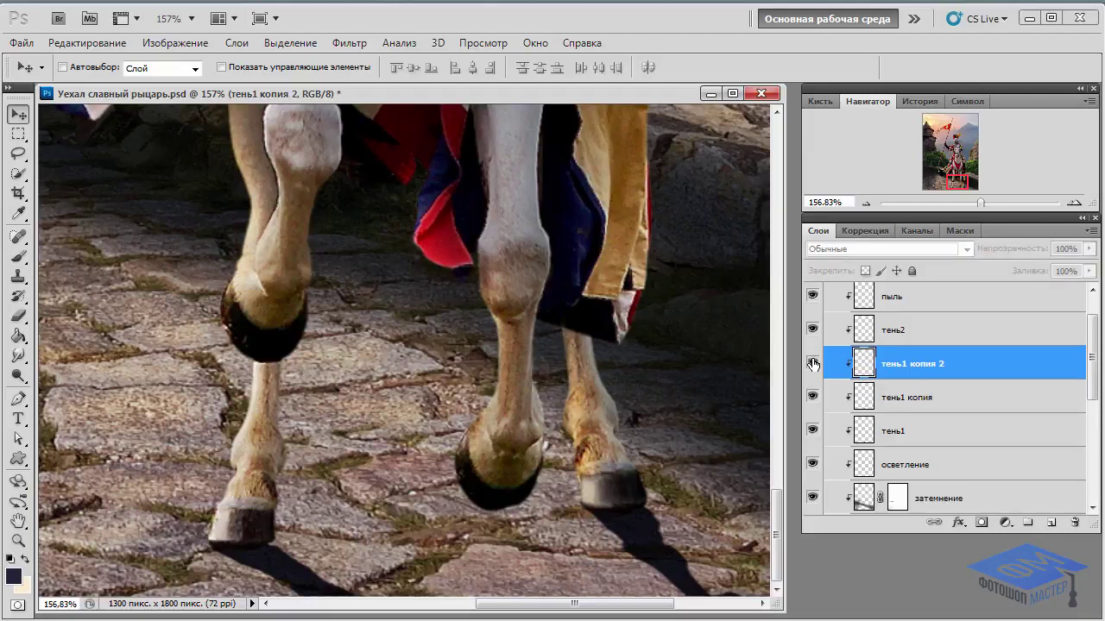
left_click(812, 364)
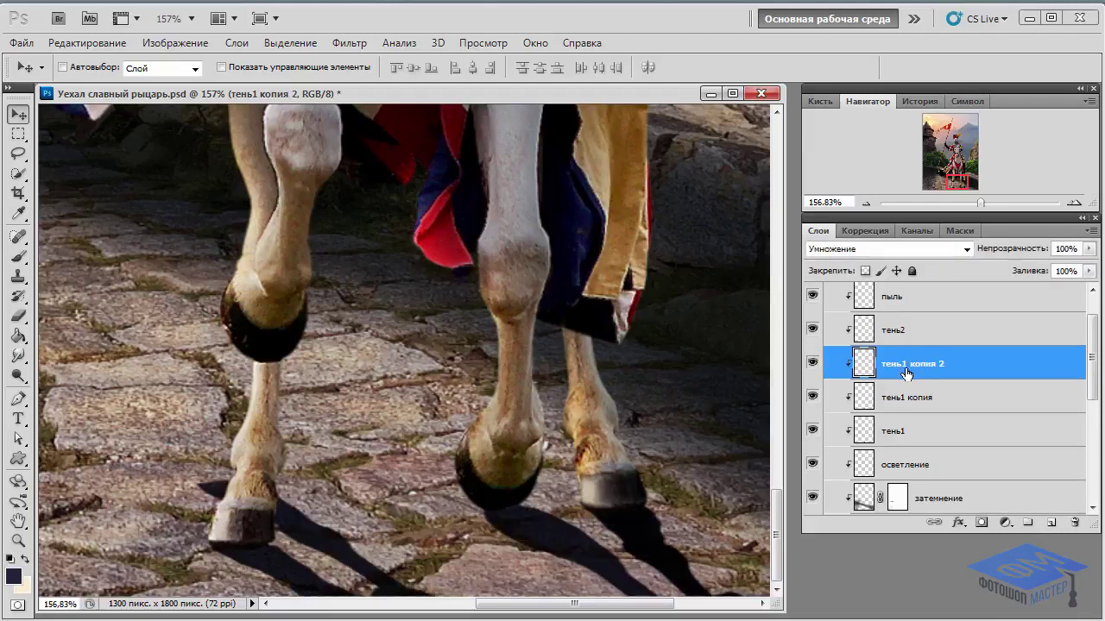
left_click_drag(542, 555, 575, 592)
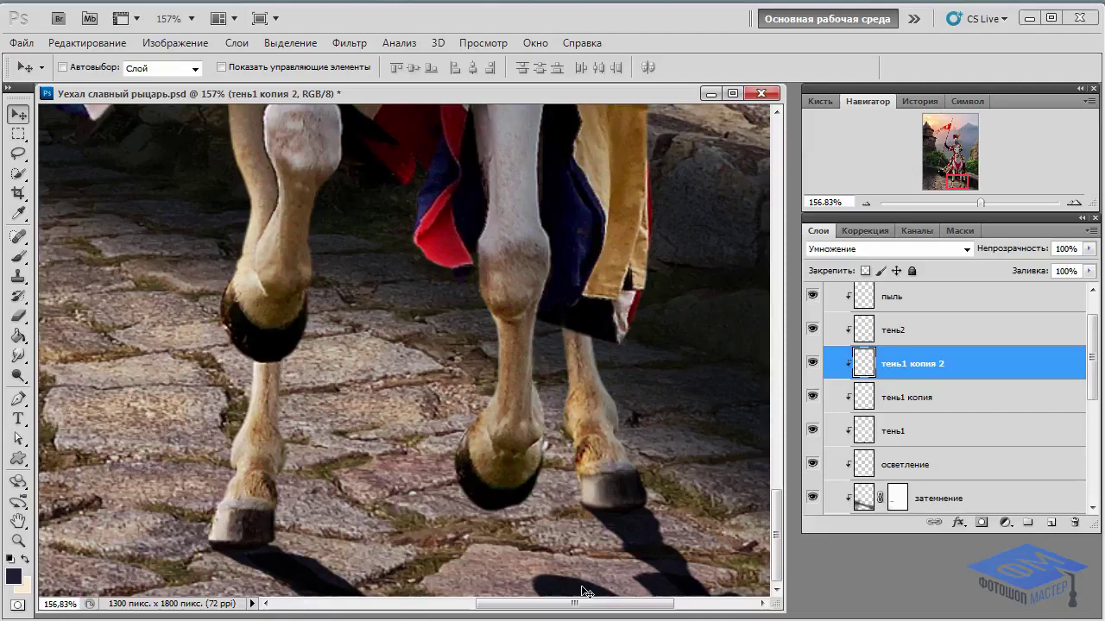
Erase the tip of the hoof shadow's tail
left_click(18, 316)
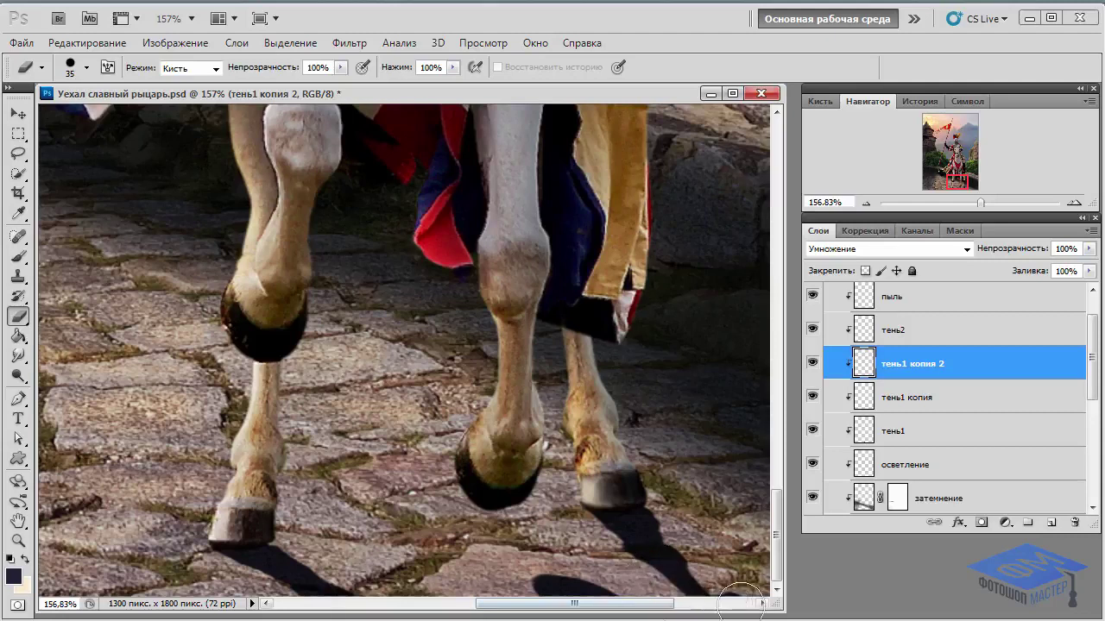
mouse_move(653, 570)
left_mouse_down()
mouse_move(722, 588)
mouse_move(711, 580)
left_mouse_up()
left_click_drag(979, 205, 967, 205)
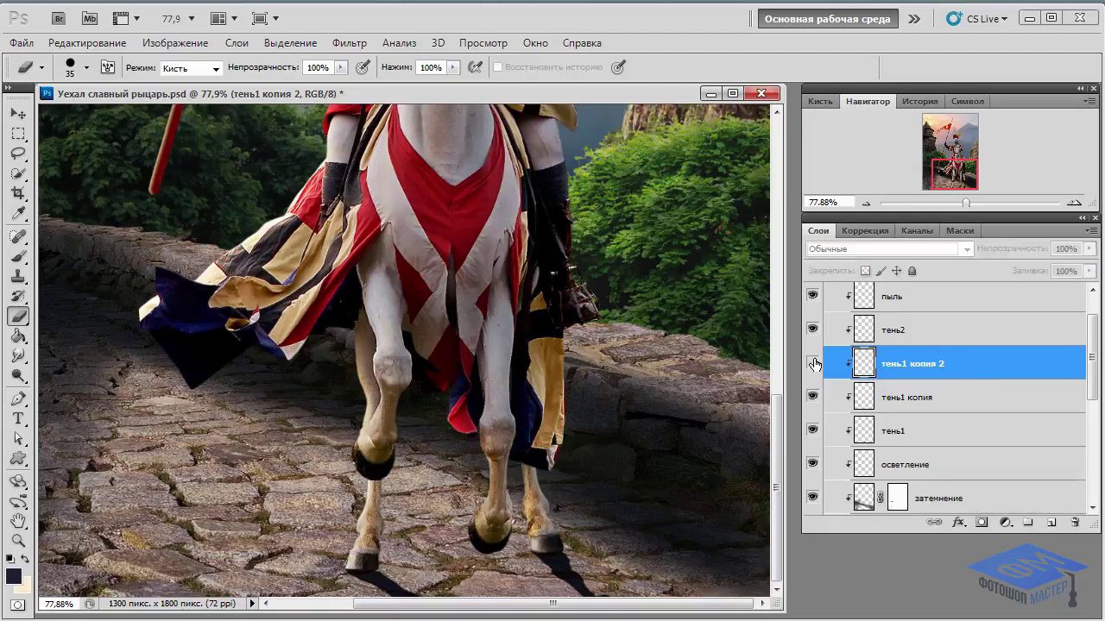
Merge тень1, тень1 копия and тень1 копия 2 into one layer blended as Умножение (Multiply)
left_click(934, 435, "shift")
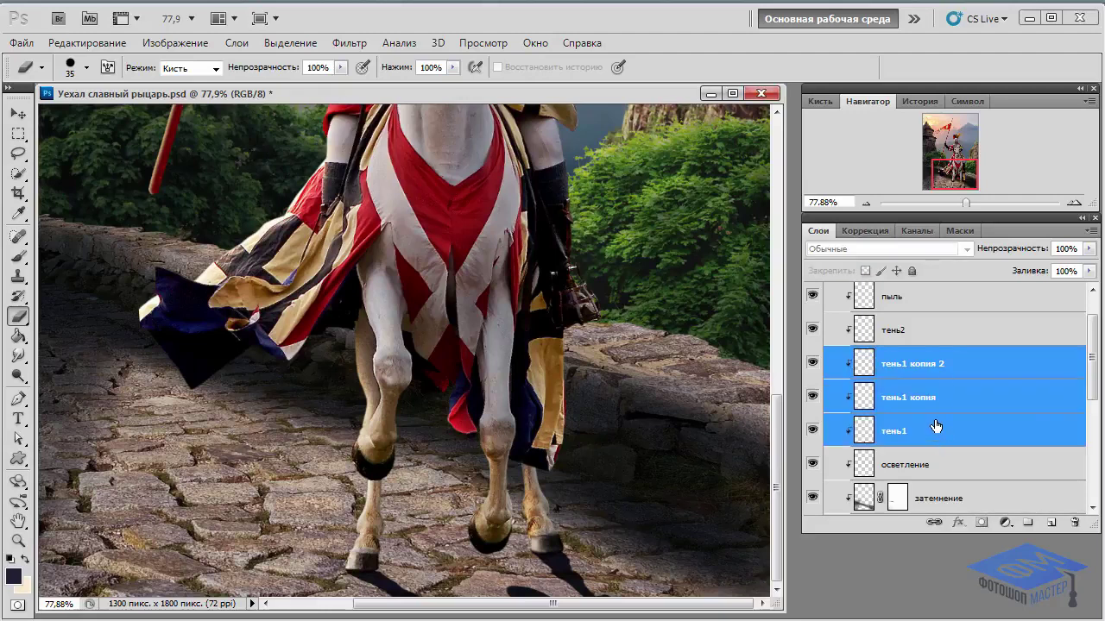
key("ctrl+e")
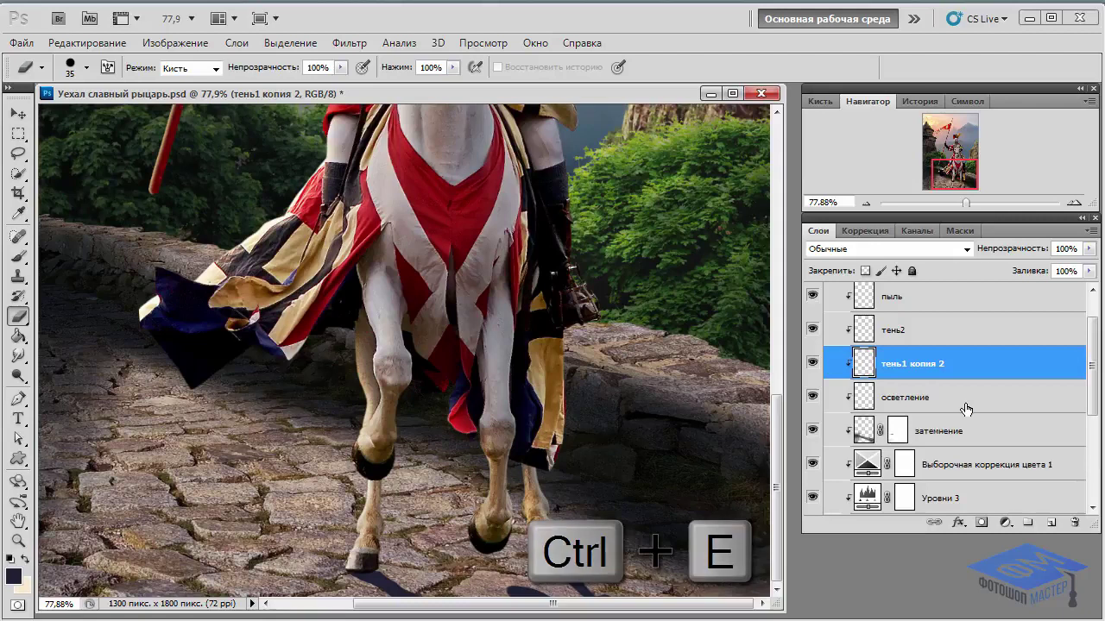
left_click(965, 249)
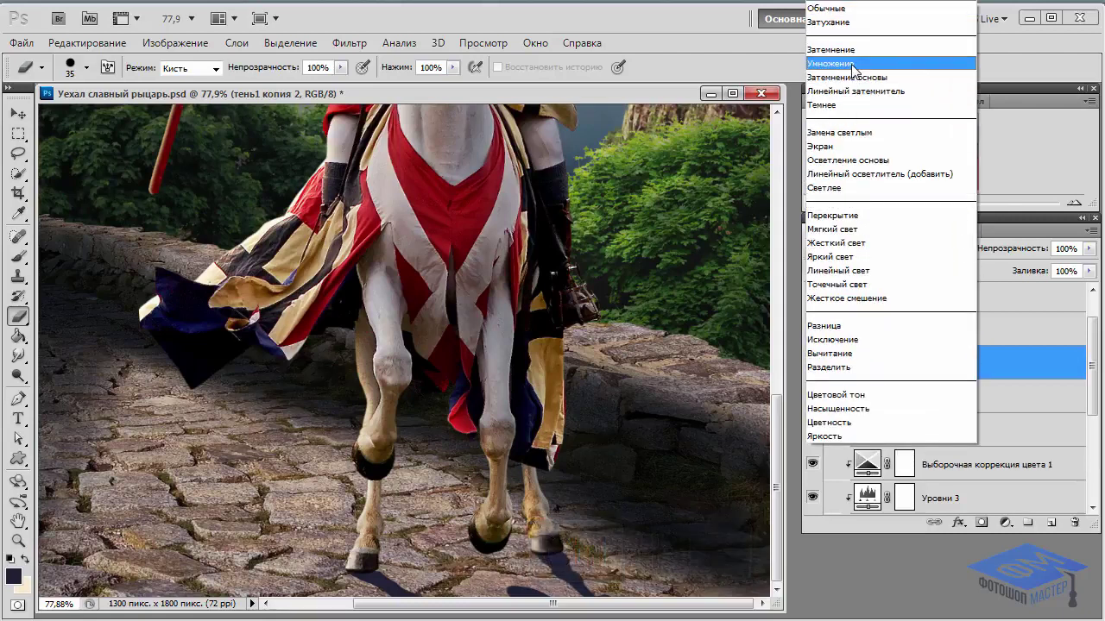
left_click(853, 64)
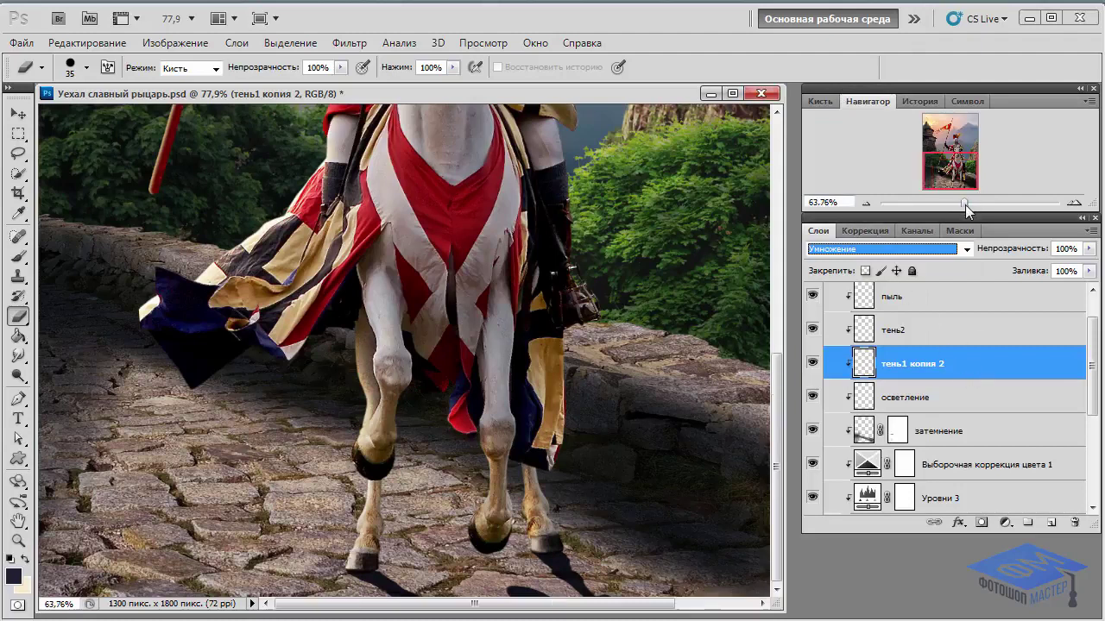
left_click_drag(966, 203, 976, 185)
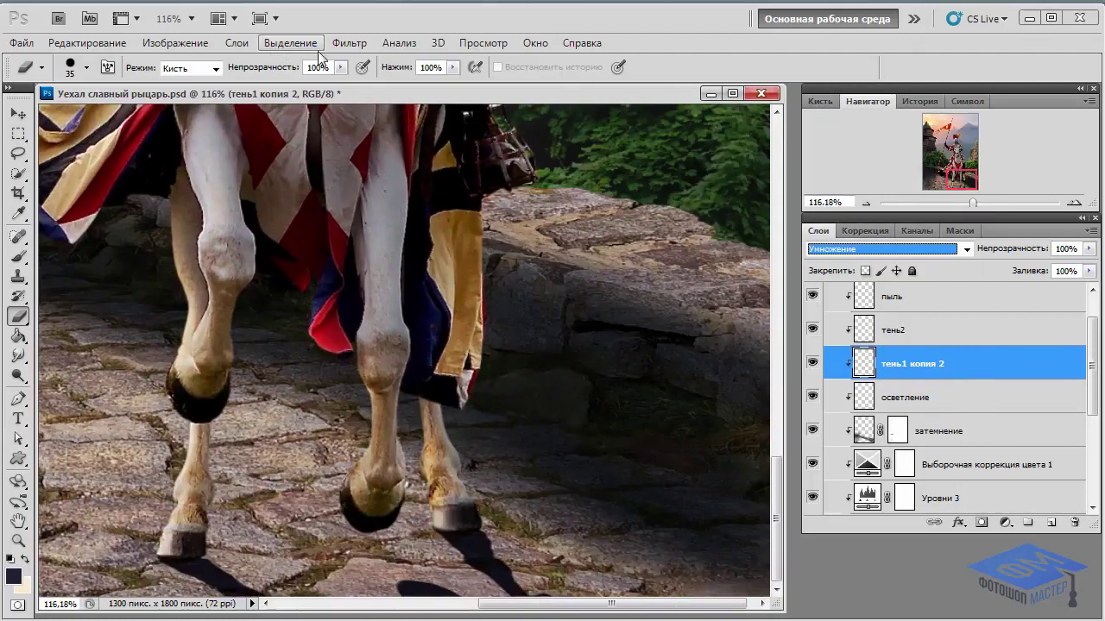
Apply a Gaussian Blur of radius 1,2 to the merged shadow layer
left_click(350, 42)
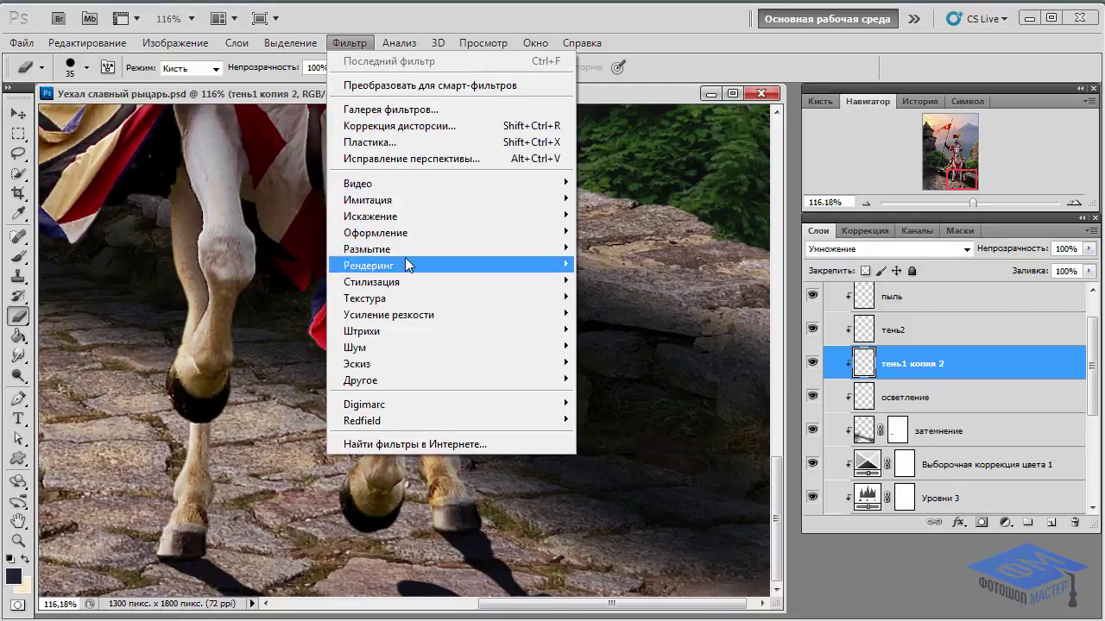
mouse_move(367, 248)
left_click(661, 329)
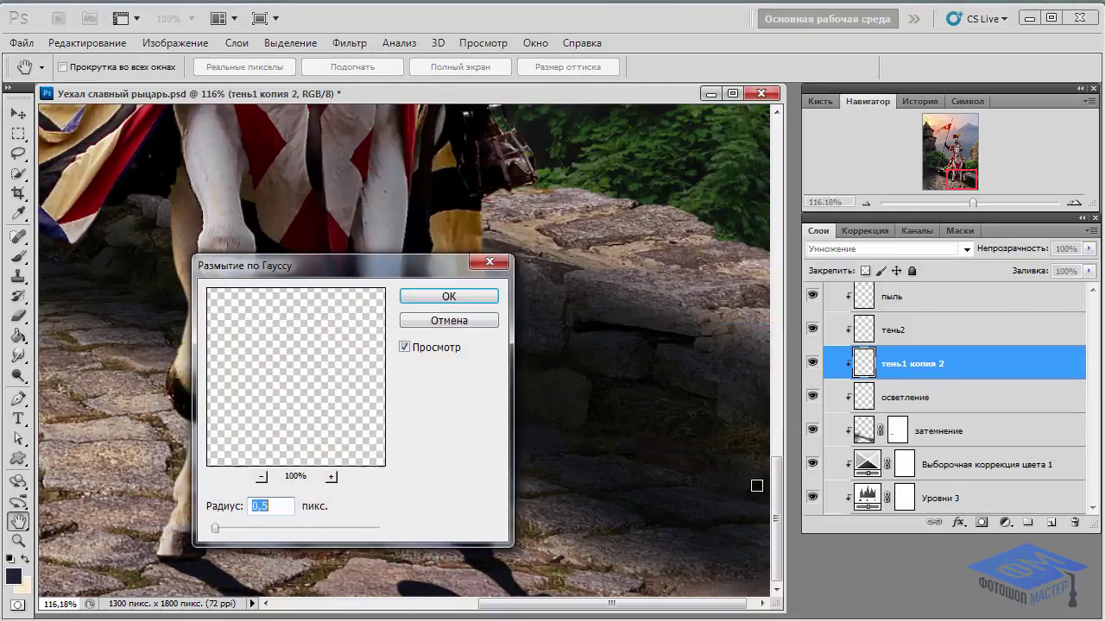
left_click_drag(300, 267, 745, 113)
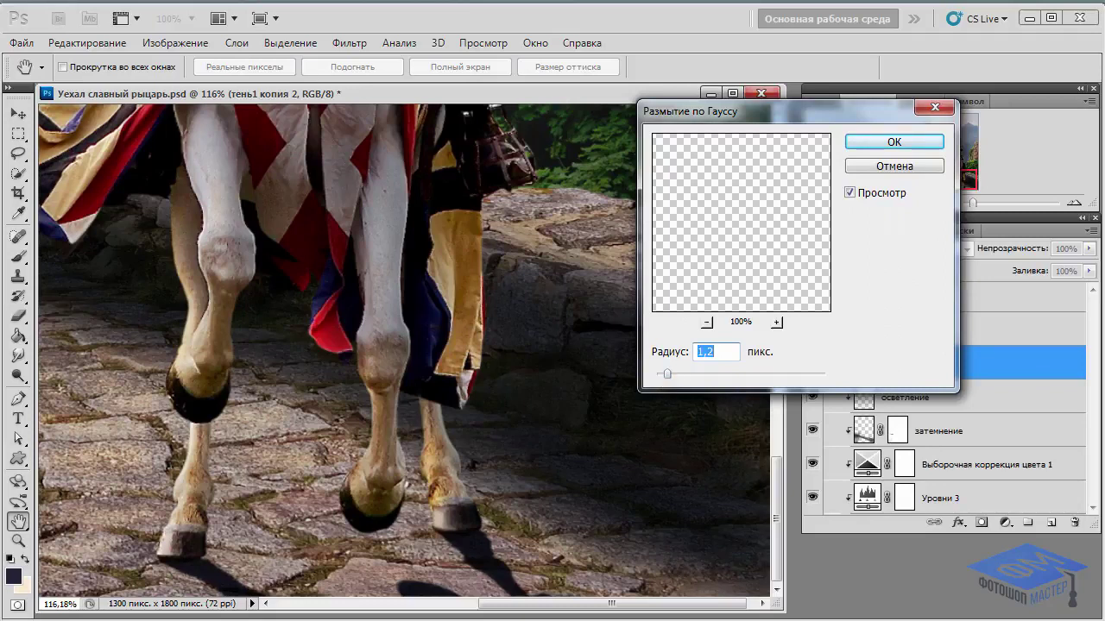
left_click(902, 145)
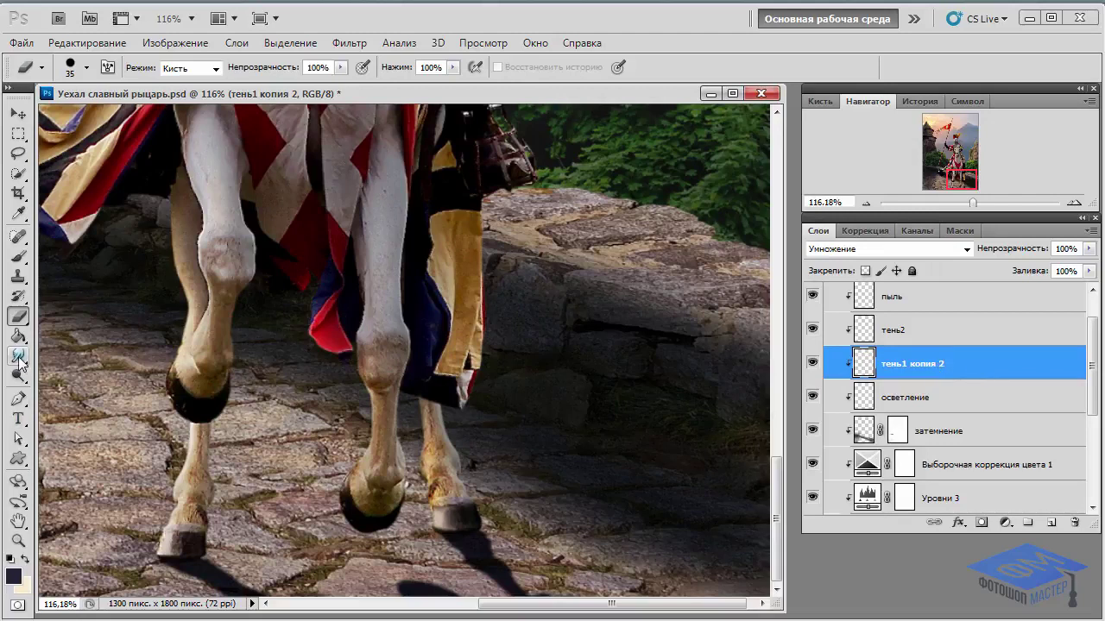
Soften the hoof shadow edges with the Blur tool
left_click_drag(18, 359, 121, 357)
left_click(122, 354)
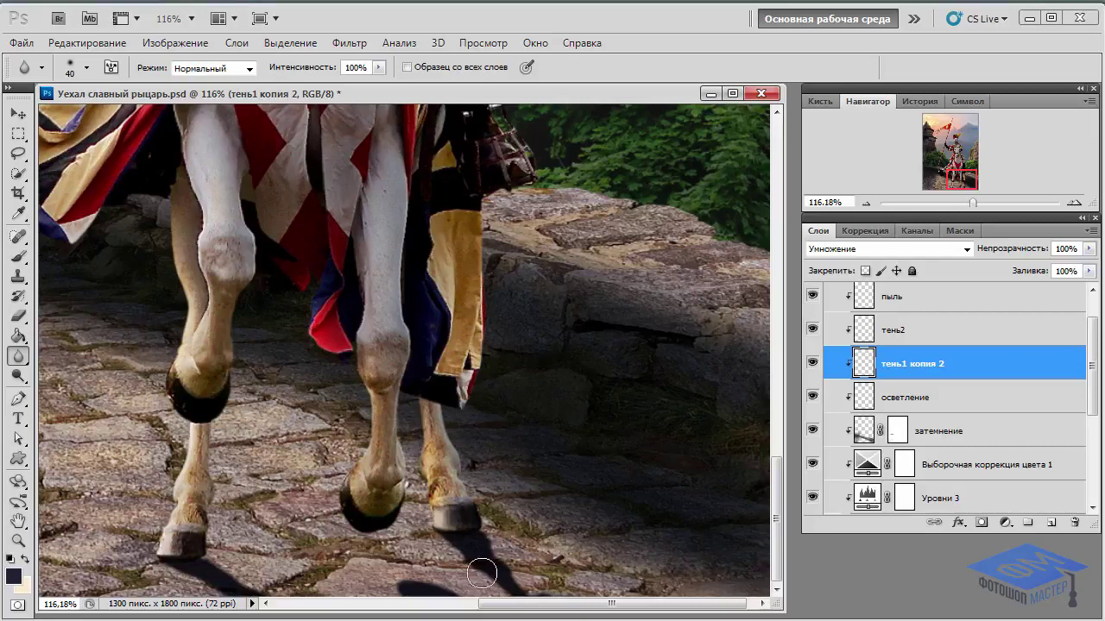
mouse_move(486, 590)
left_mouse_down()
mouse_move(493, 566)
mouse_move(547, 587)
mouse_move(398, 590)
mouse_move(397, 576)
mouse_move(458, 602)
mouse_move(413, 594)
mouse_move(431, 598)
left_mouse_up()
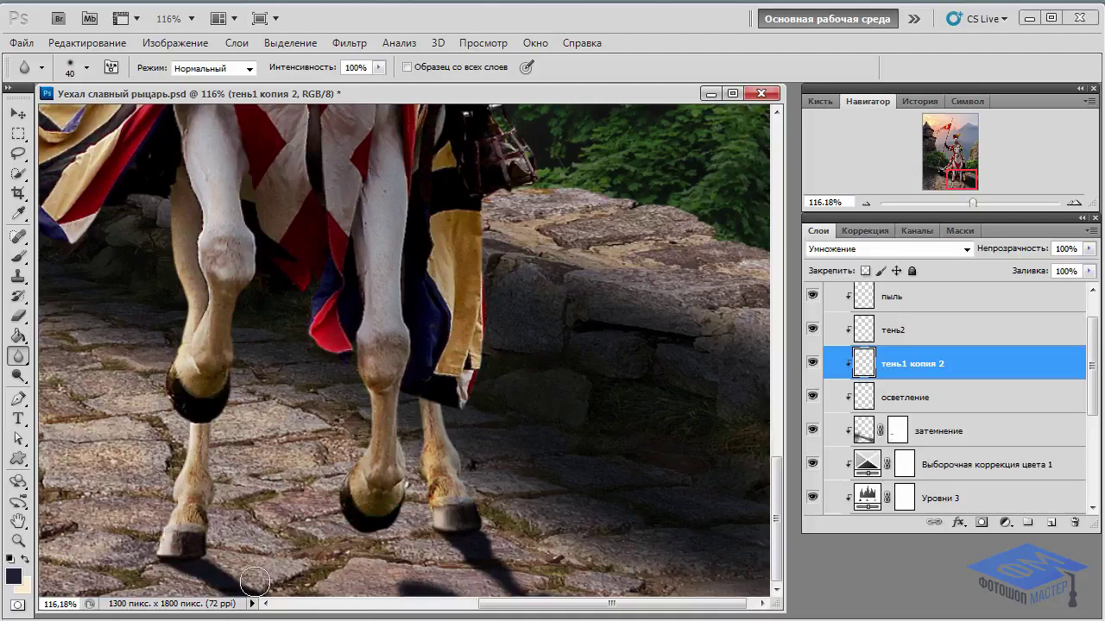
left_click_drag(259, 587, 221, 590)
left_click_drag(259, 589, 282, 587)
Lower the merged shadow layer's opacity to about 83%
left_click(812, 362)
left_click(813, 362)
left_click(1089, 249)
left_click_drag(1086, 268, 1070, 270)
left_click_drag(976, 201, 957, 204)
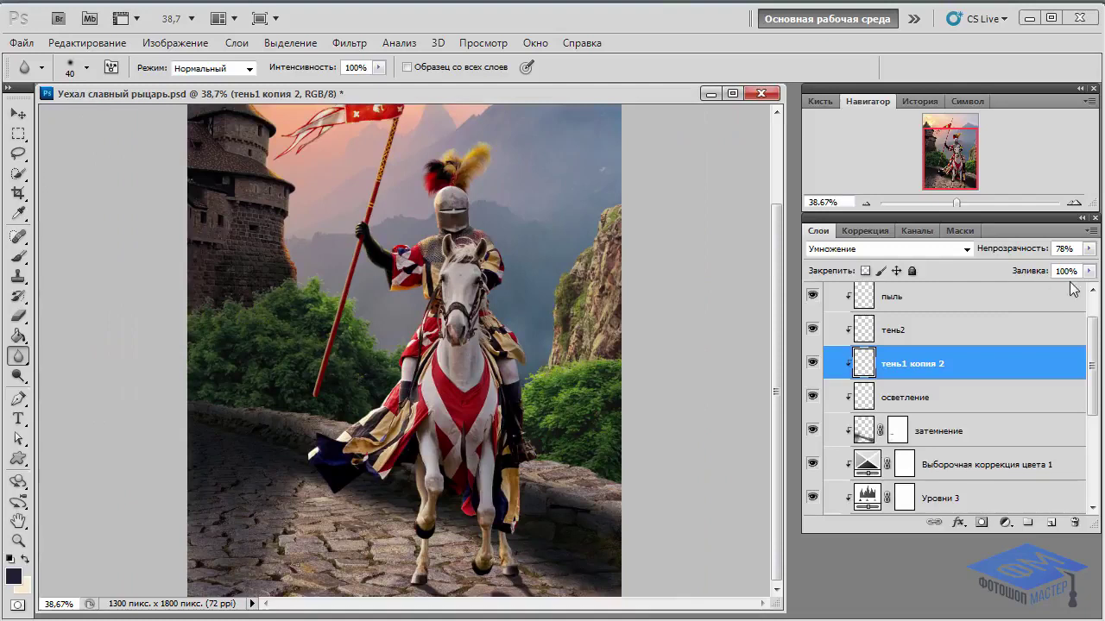
left_click(1089, 248)
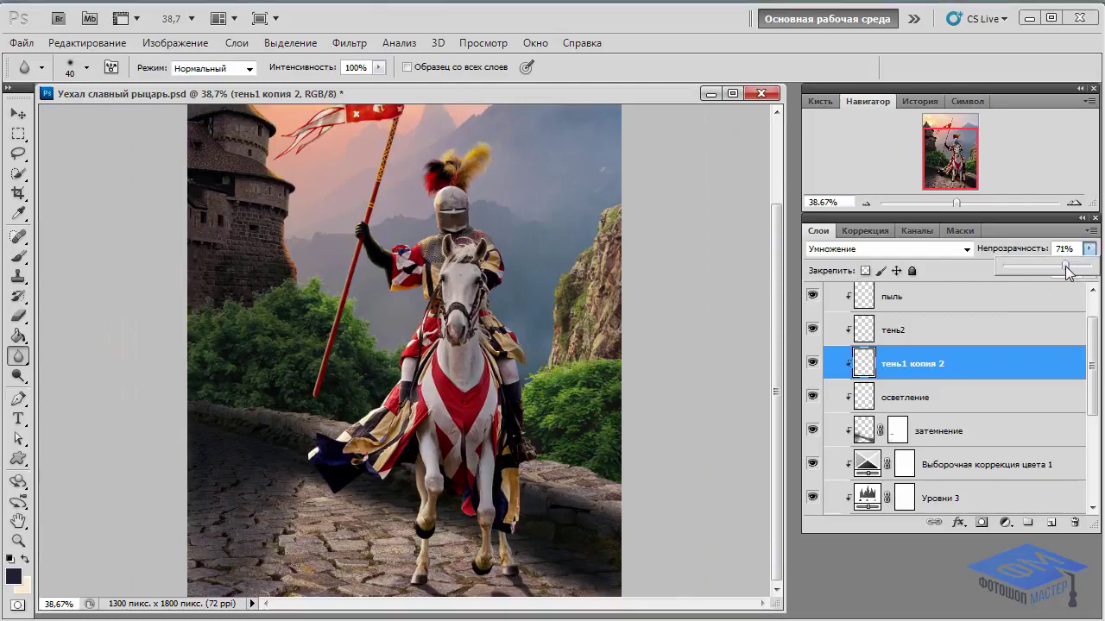
left_click_drag(1066, 267, 1072, 267)
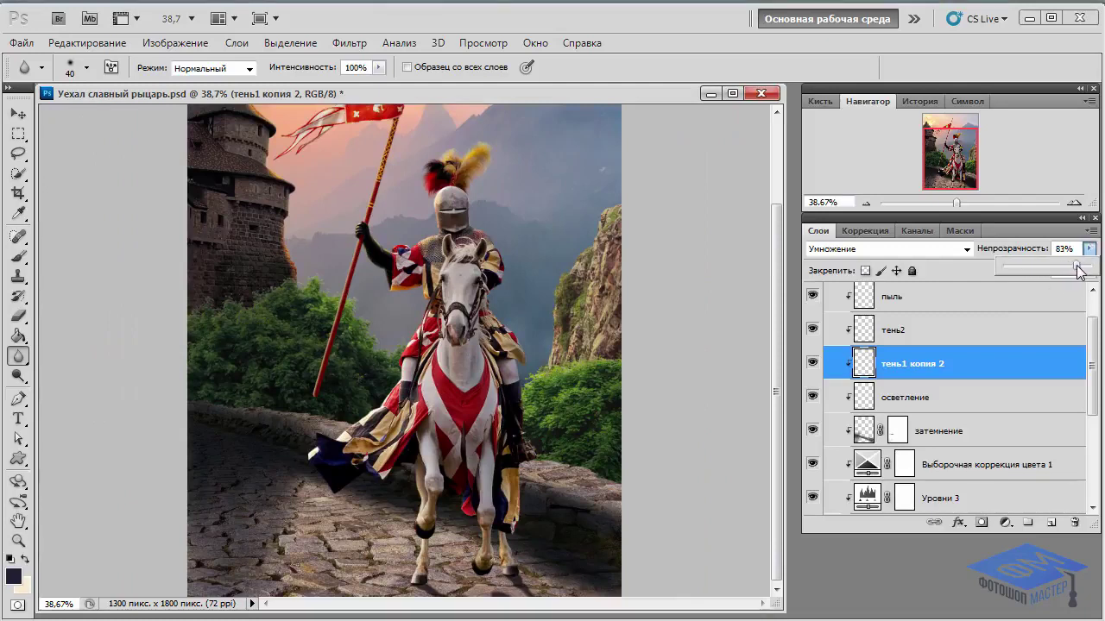
left_click(973, 334)
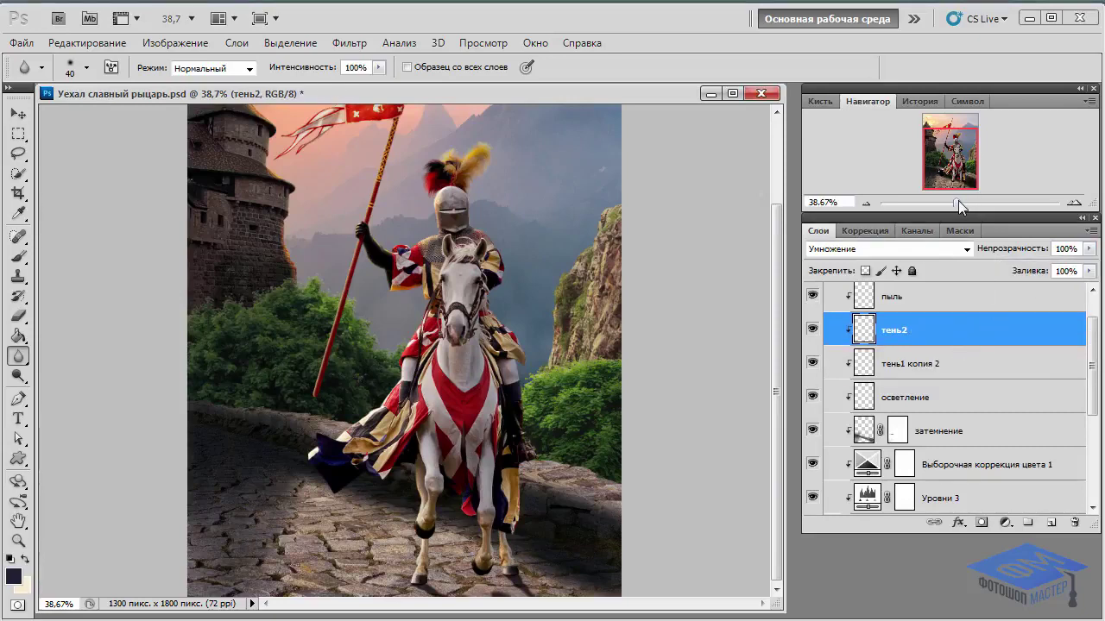
Zoom in on the hoof and set a small soft brush to 12% opacity
left_click_drag(955, 203, 990, 201)
mouse_move(953, 157)
left_mouse_down()
mouse_move(971, 200)
mouse_move(1000, 204)
left_mouse_up()
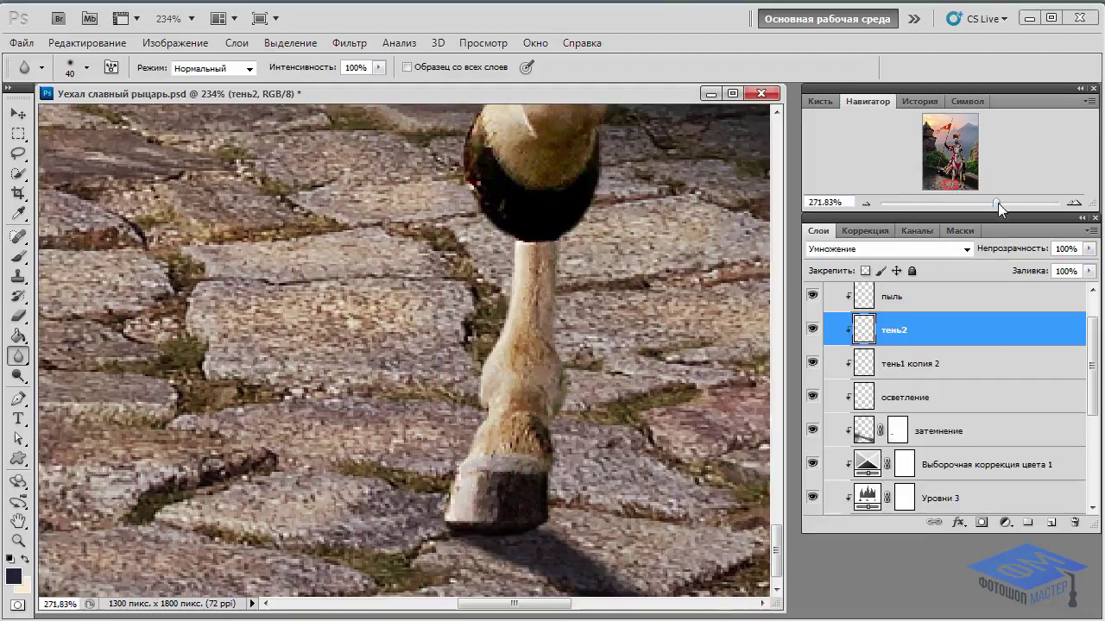
mouse_move(606, 346)
left_mouse_down()
mouse_move(523, 253)
mouse_move(480, 254)
left_mouse_up()
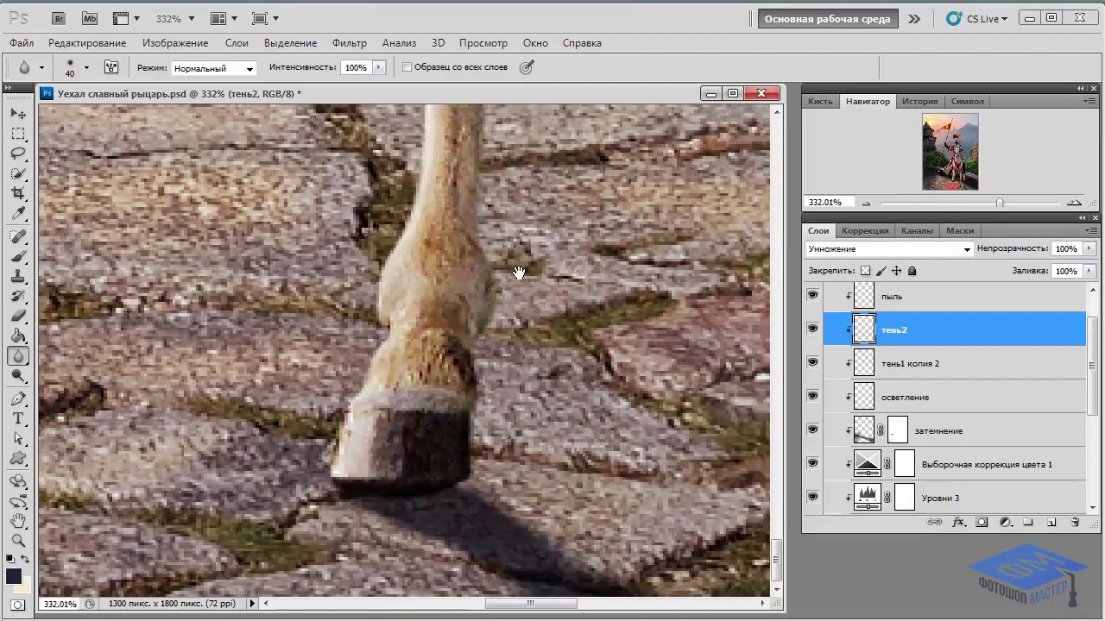
left_click(18, 256)
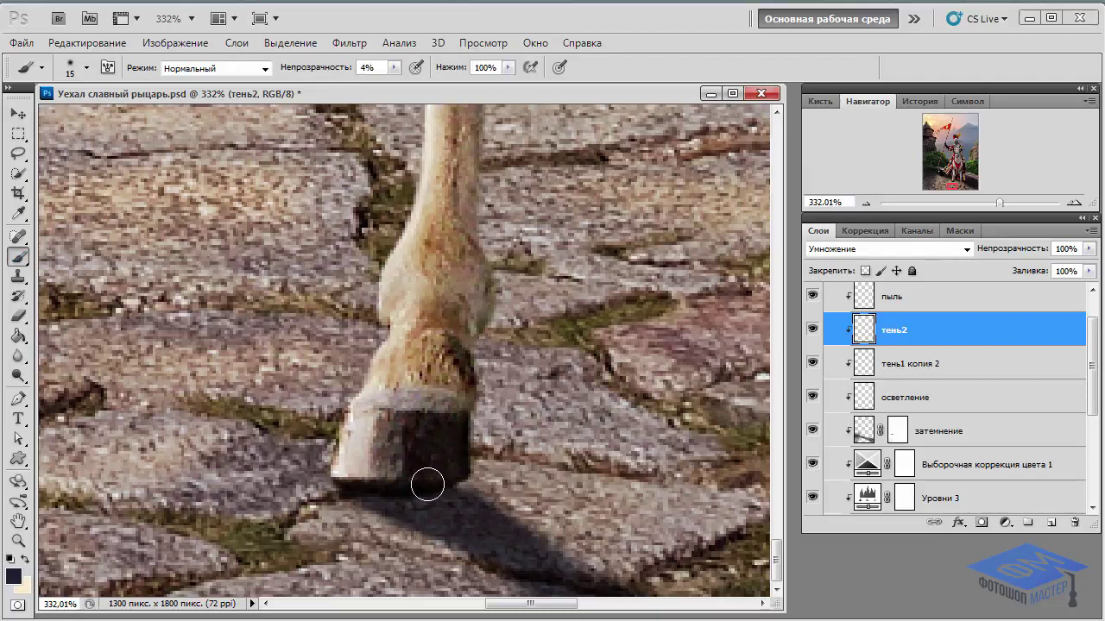
key("bracketleft")
key("bracketleft")
left_click(343, 71)
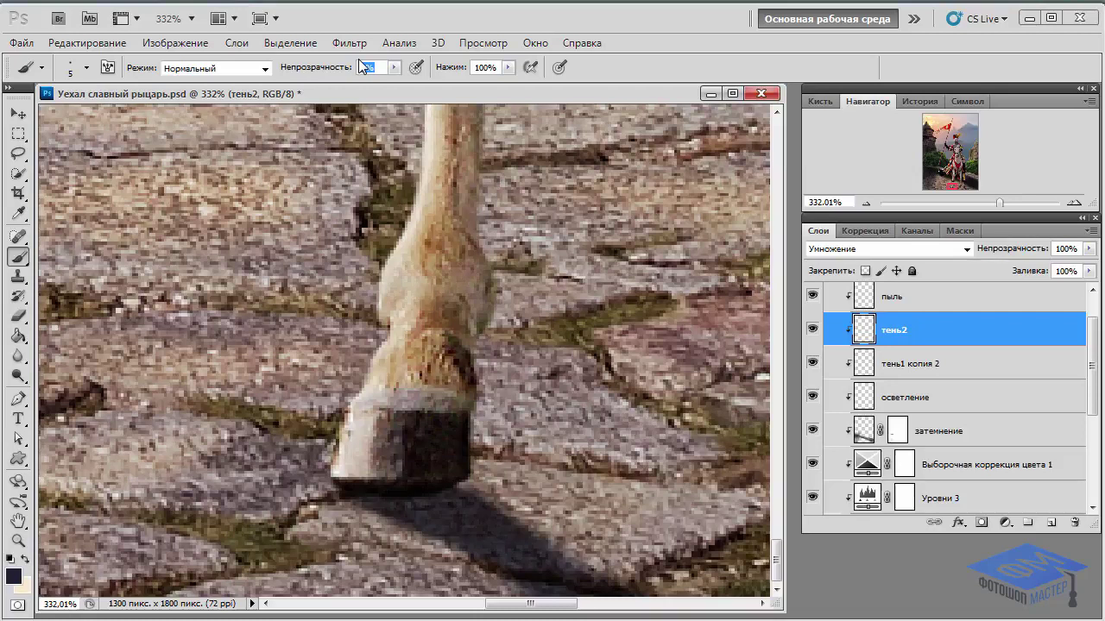
type("12")
left_click(86, 67)
key("Return")
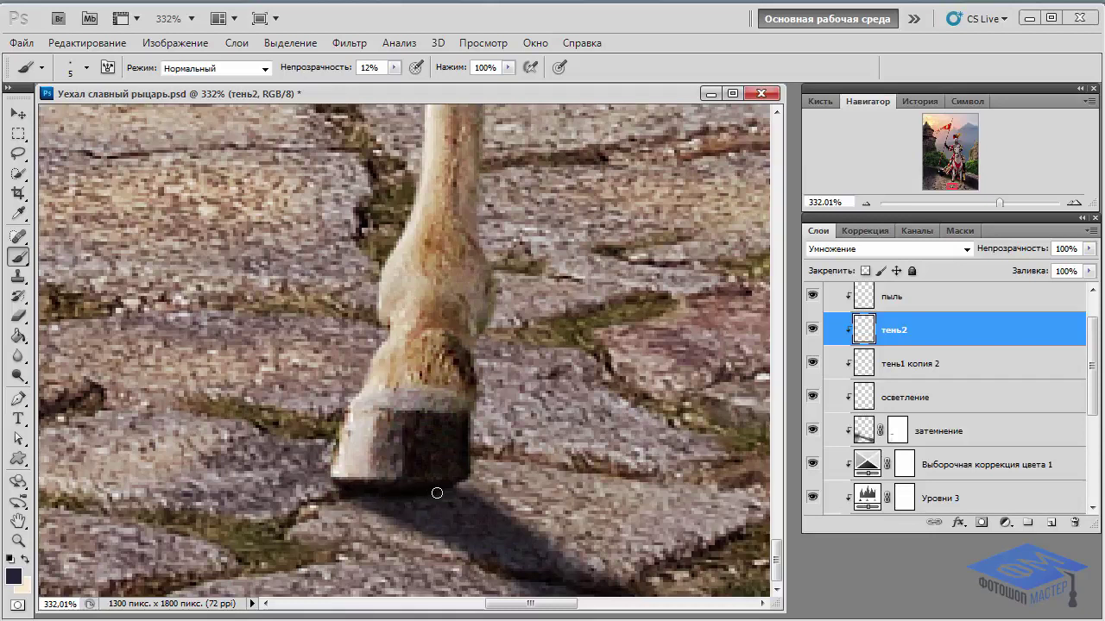
Paint faint contact shadow under the first hoof on тень2
left_click_drag(356, 498, 424, 495)
left_click(408, 498)
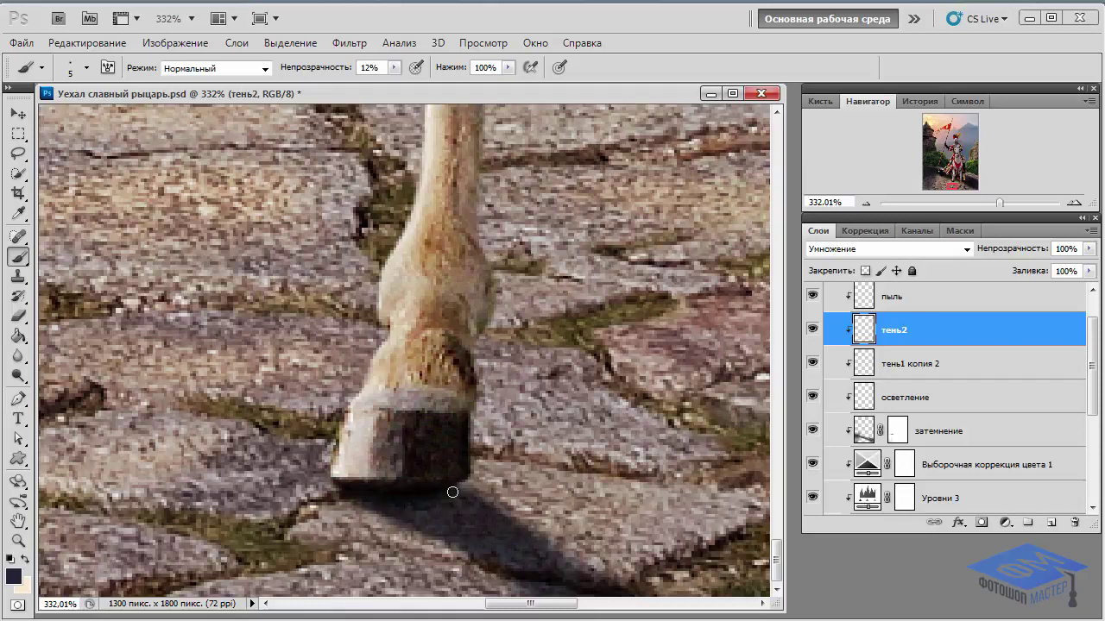
key("]")
key("]")
key("]")
left_click_drag(454, 510, 409, 491)
mouse_move(454, 527)
left_mouse_down()
mouse_move(480, 524)
mouse_move(434, 523)
mouse_move(488, 523)
mouse_move(471, 505)
left_mouse_up()
key("bracketleft")
key("bracketleft")
key("bracketleft")
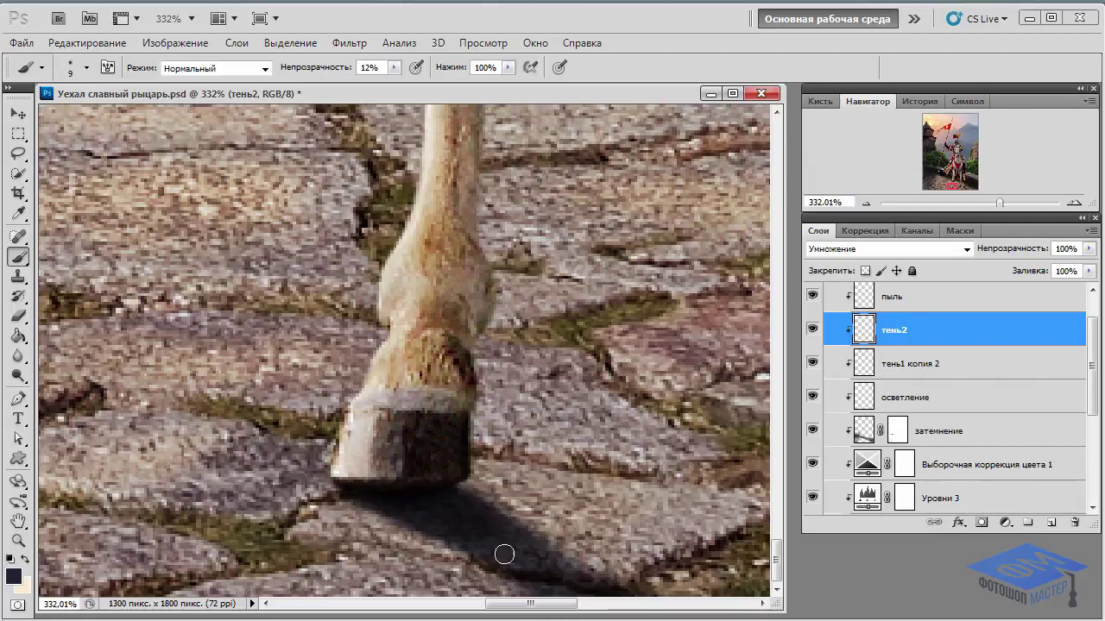
left_click_drag(466, 527, 453, 513)
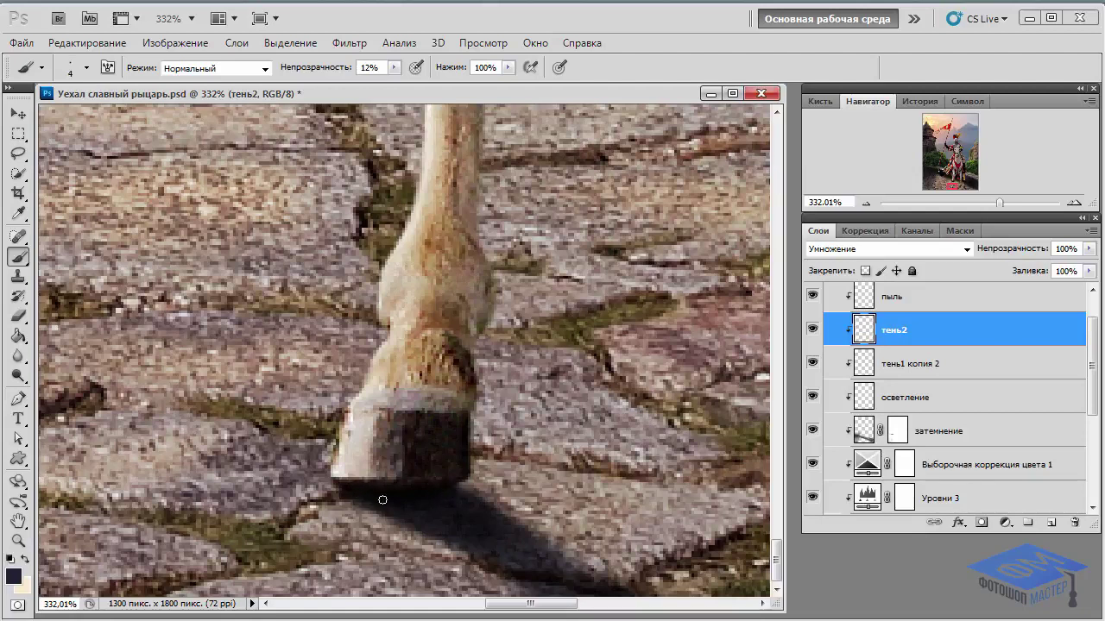
Paint faint contact shadow under the second hoof on тень2
mouse_move(630, 399)
left_mouse_down()
mouse_move(562, 420)
mouse_move(488, 342)
left_mouse_up()
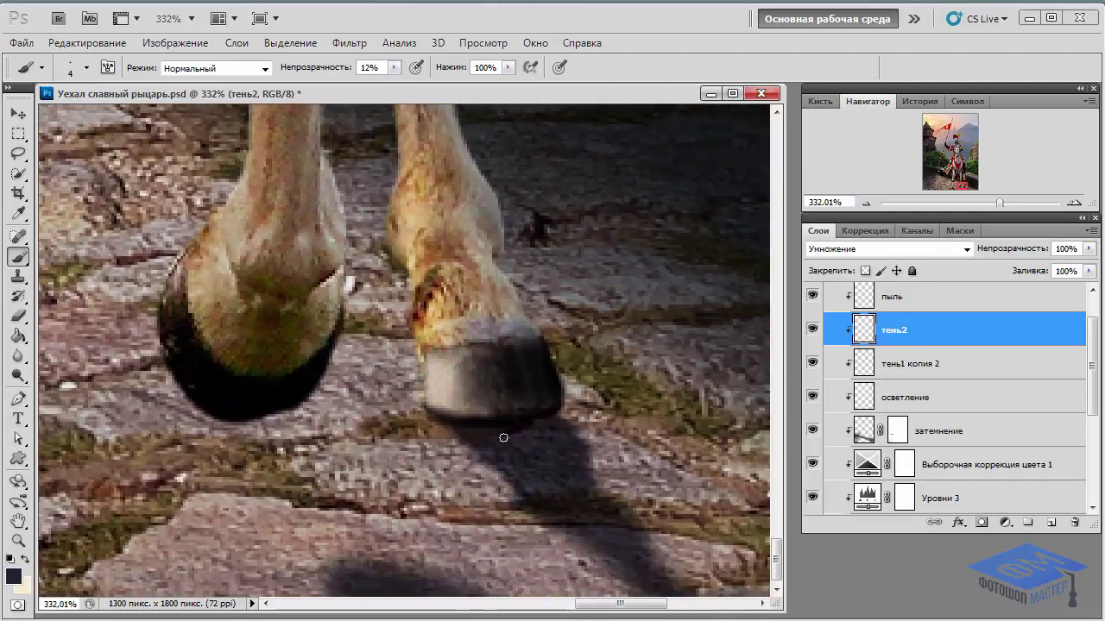
left_click_drag(546, 431, 468, 431)
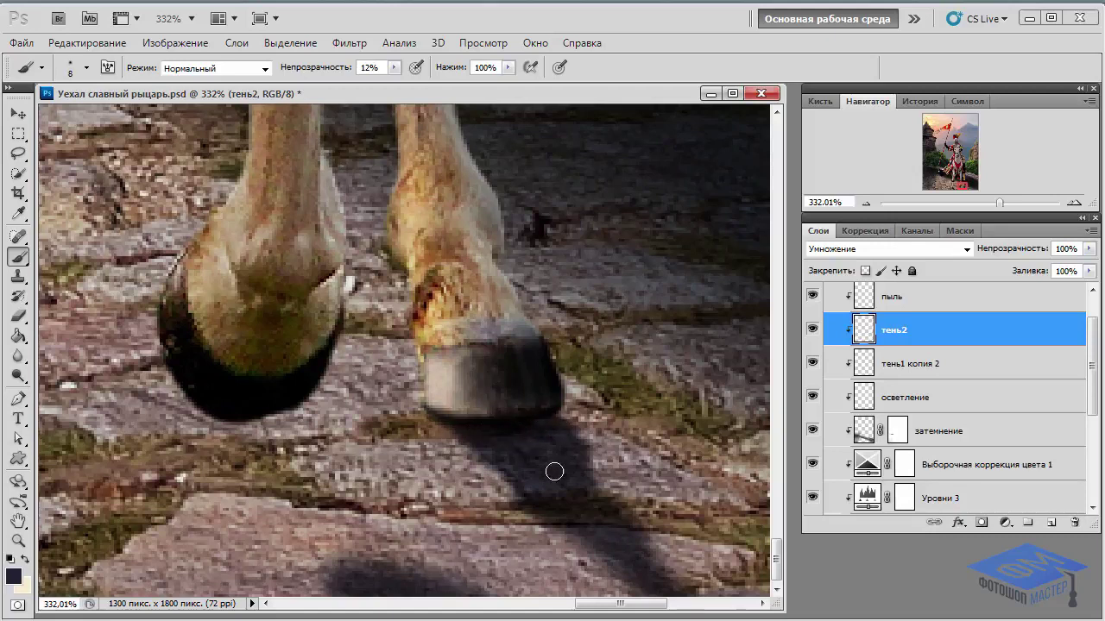
key("bracketright")
key("bracketright")
mouse_move(562, 456)
left_mouse_down()
mouse_move(493, 434)
mouse_move(561, 483)
mouse_move(451, 412)
left_mouse_up()
key("bracketleft")
key("bracketleft")
key("bracketleft")
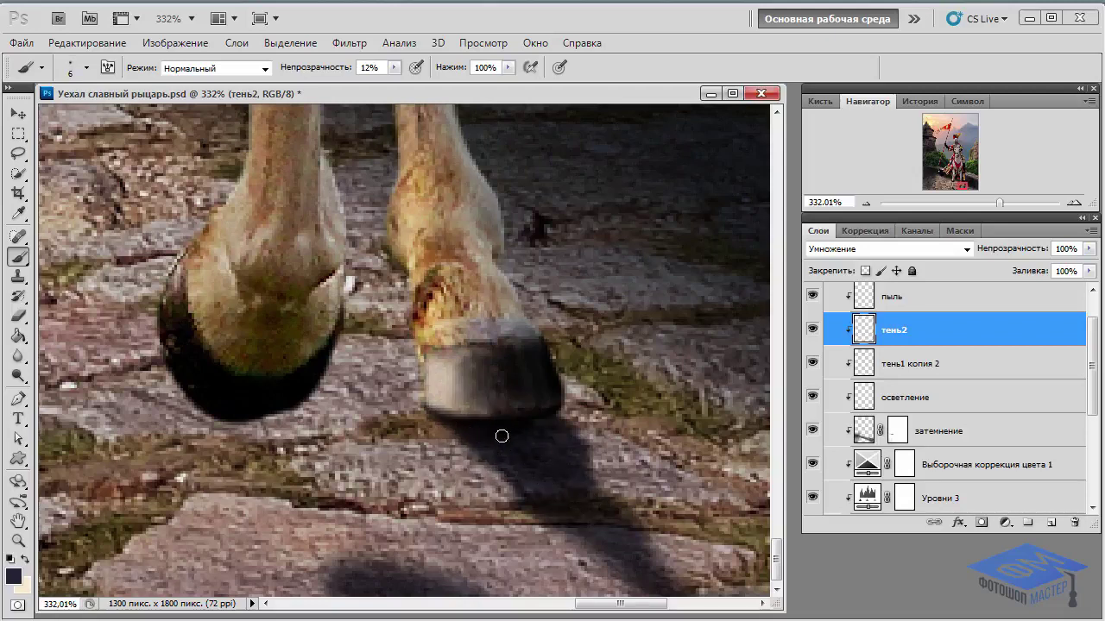
mouse_move(548, 417)
left_mouse_down()
mouse_move(525, 479)
mouse_move(506, 434)
mouse_move(486, 423)
left_mouse_up()
mouse_move(1002, 208)
left_mouse_down()
mouse_move(969, 205)
mouse_move(956, 216)
left_mouse_up()
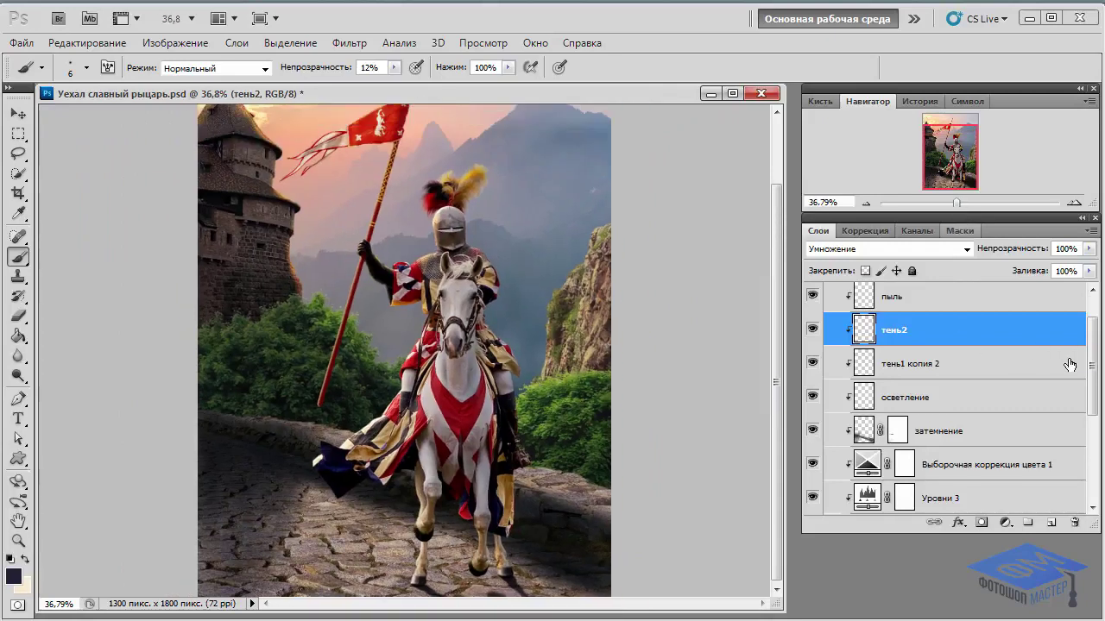
Select the пыль layer and set the foreground colour to pale beige eadbd1
scroll(1092, 362, "up", 2)
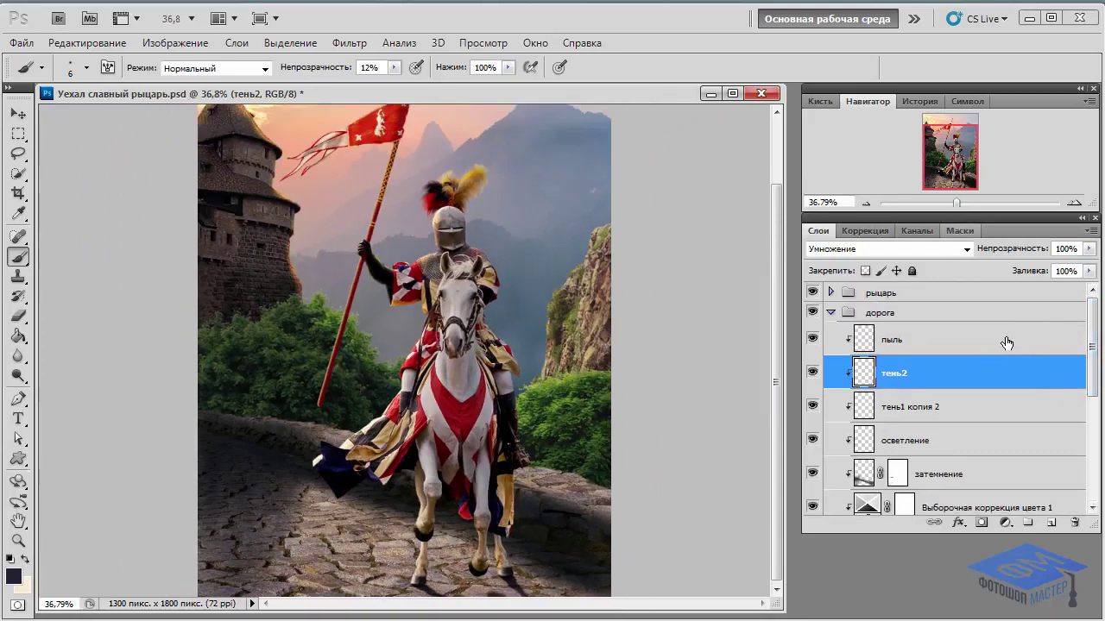
left_click(1008, 341)
key("x")
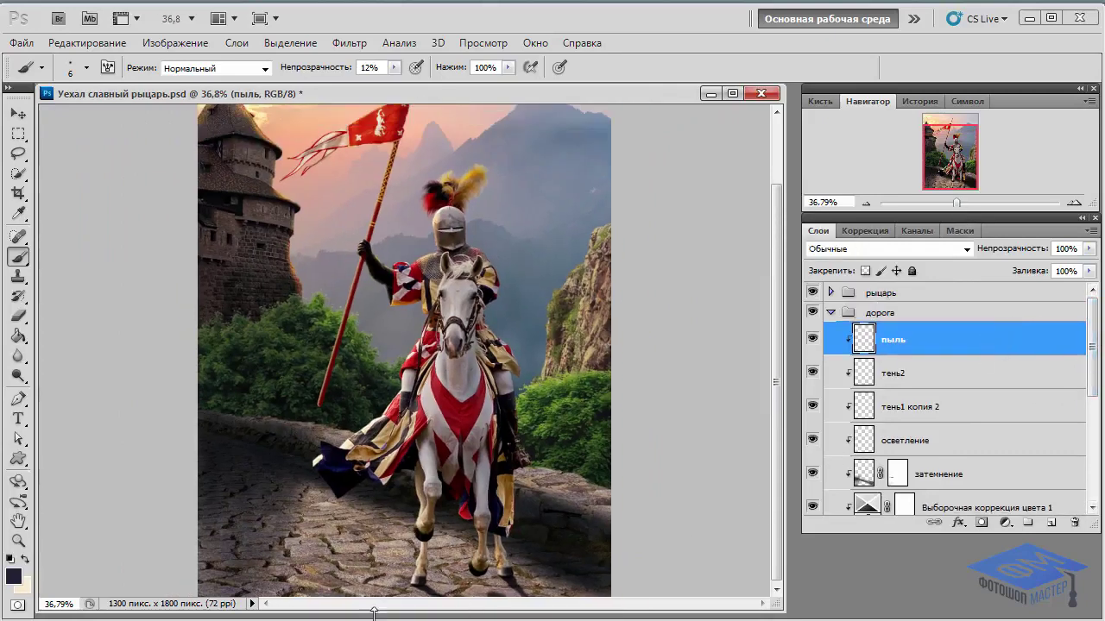
left_click(13, 576)
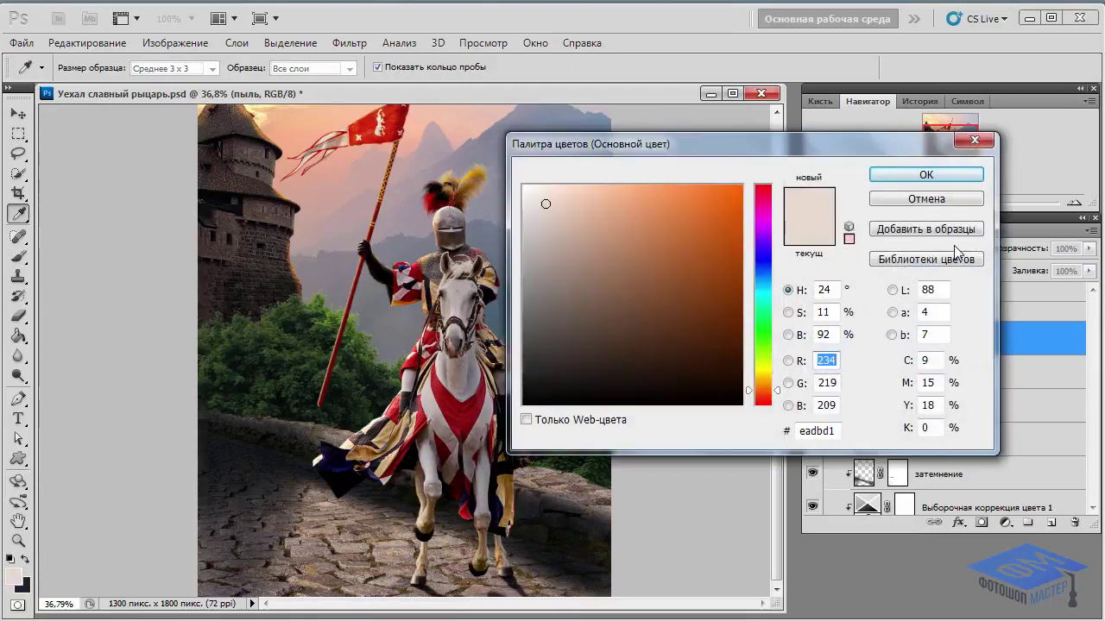
left_click(926, 176)
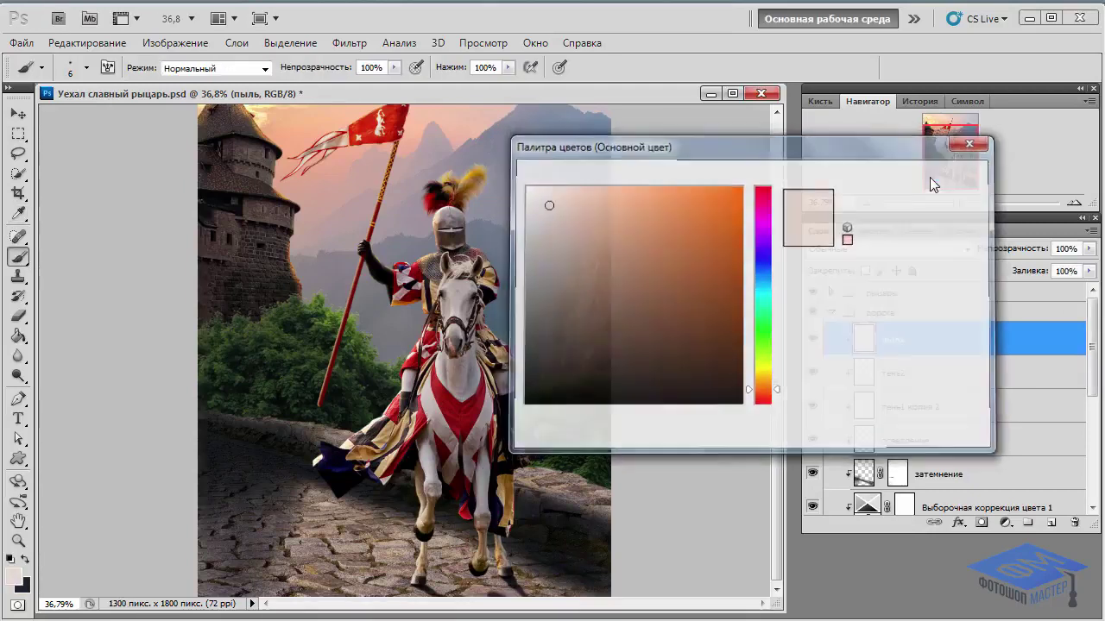
Choose the 2488 px textured dust brush preset
left_click(86, 67)
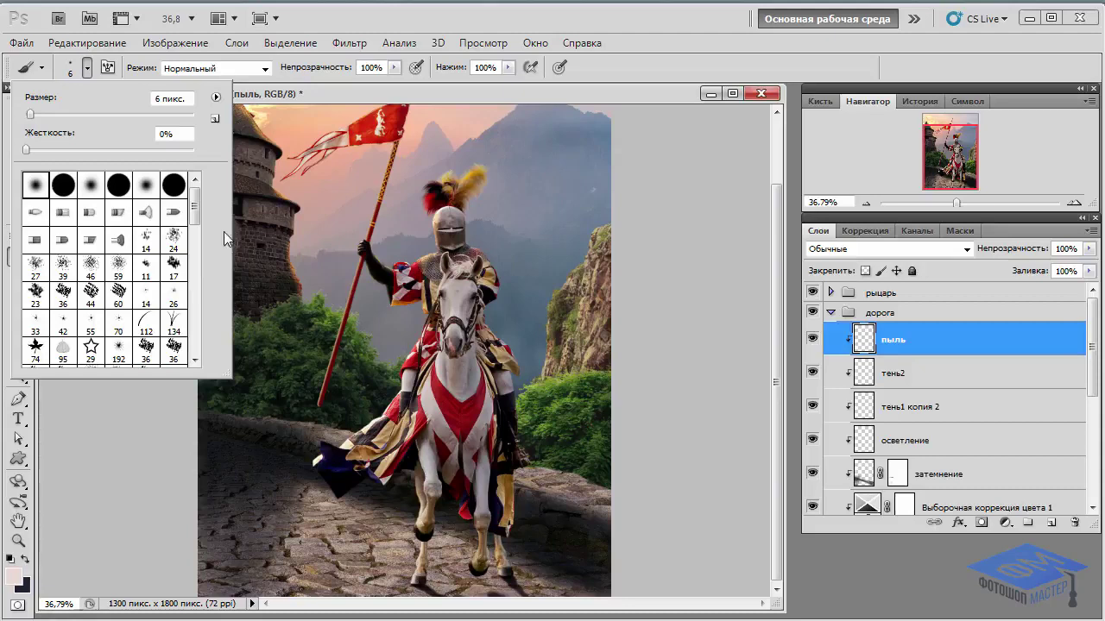
left_click_drag(195, 199, 209, 338)
left_click(35, 352)
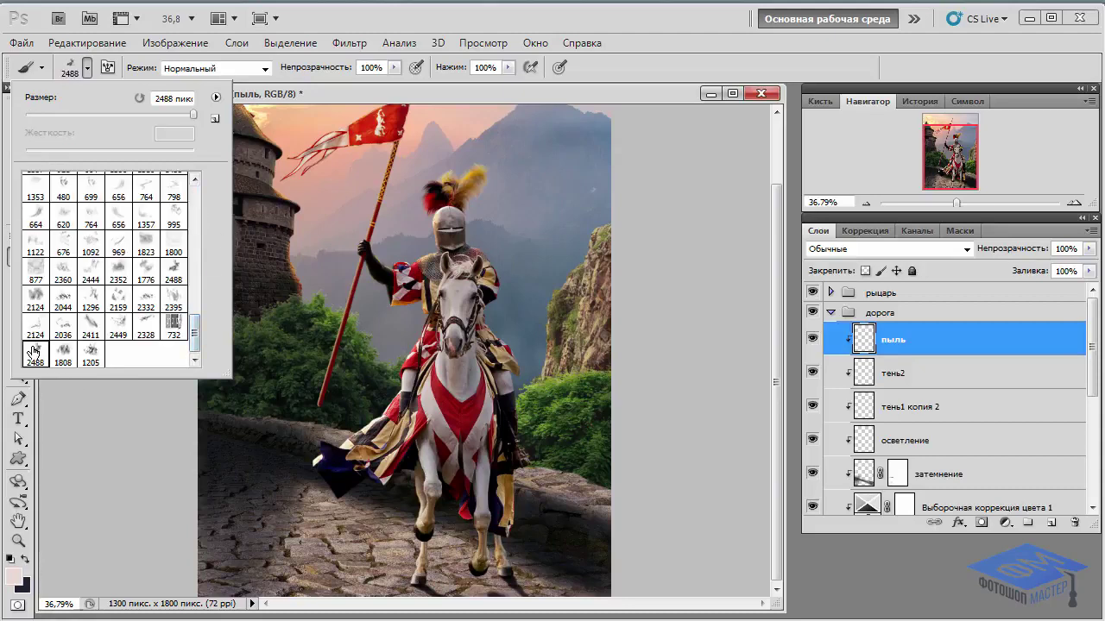
left_click(88, 74)
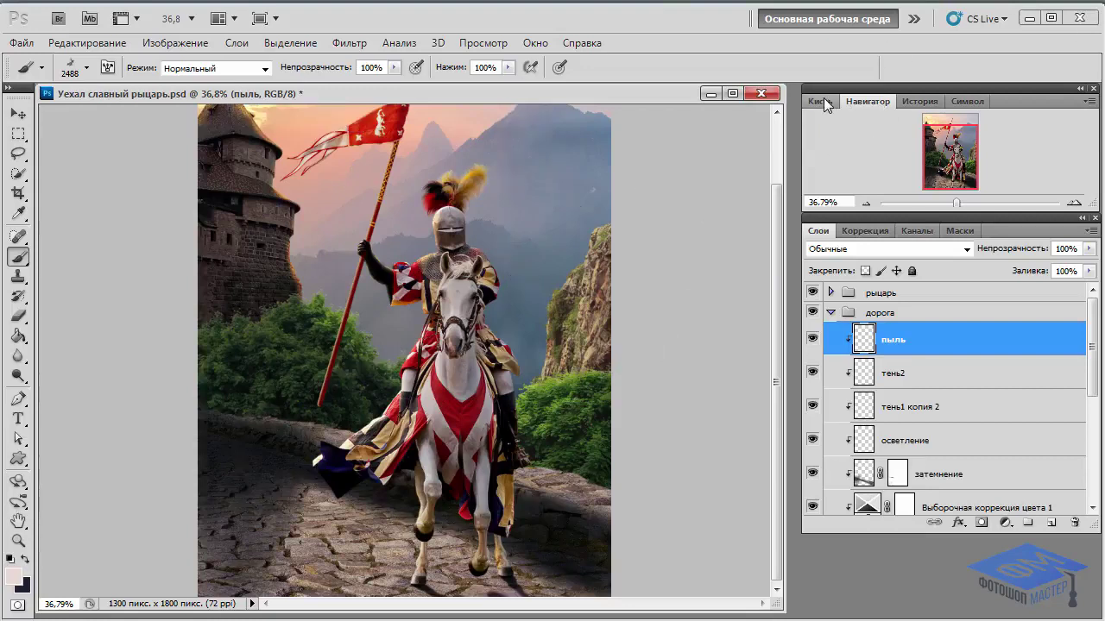
Enable Shape Dynamics with 30% size jitter and 100% angle jitter
key("F5")
left_click_drag(950, 88, 779, 110)
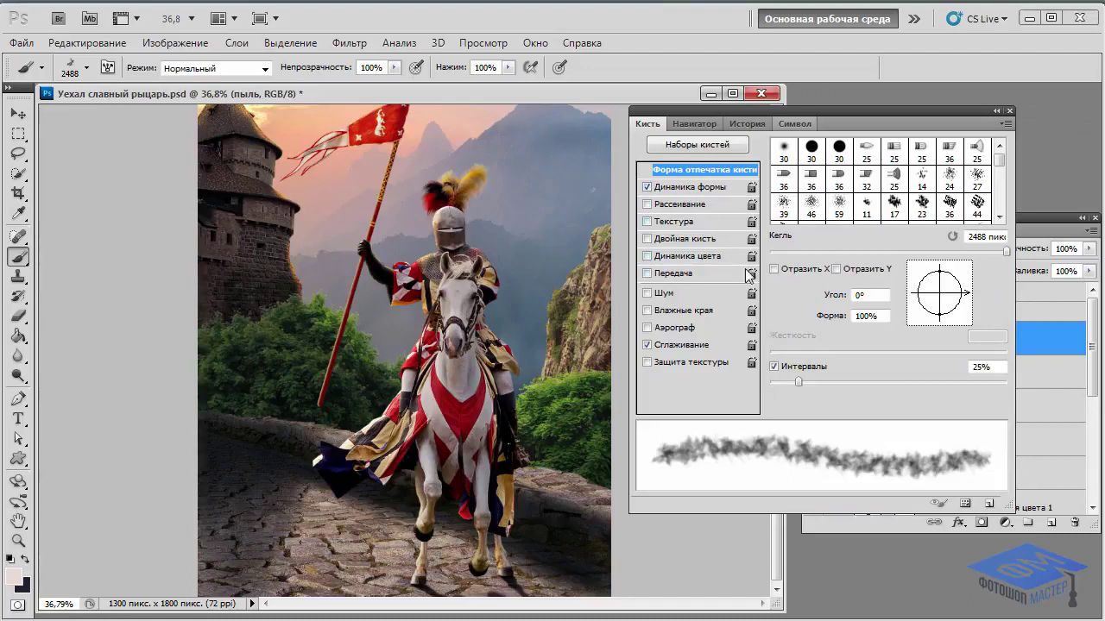
left_click(706, 193)
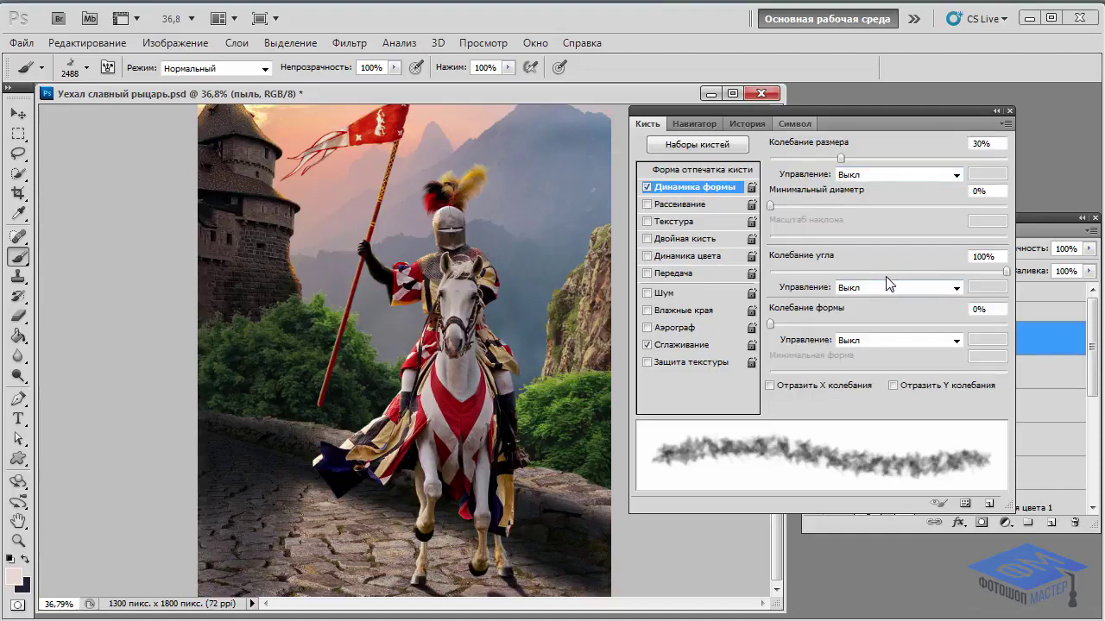
left_click(713, 127)
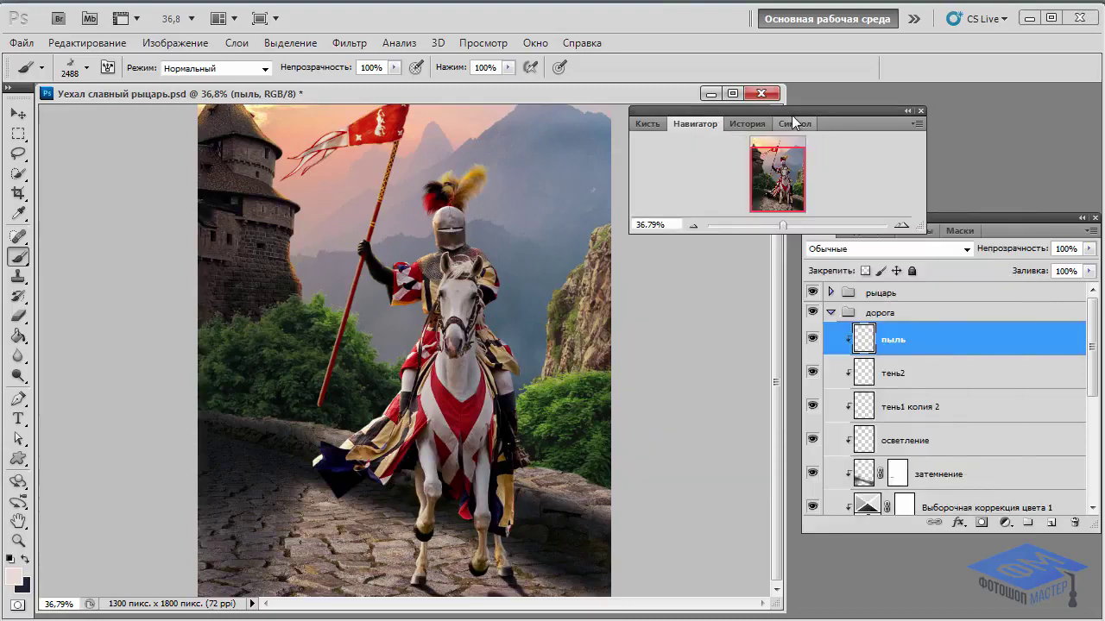
left_click_drag(832, 111, 974, 96)
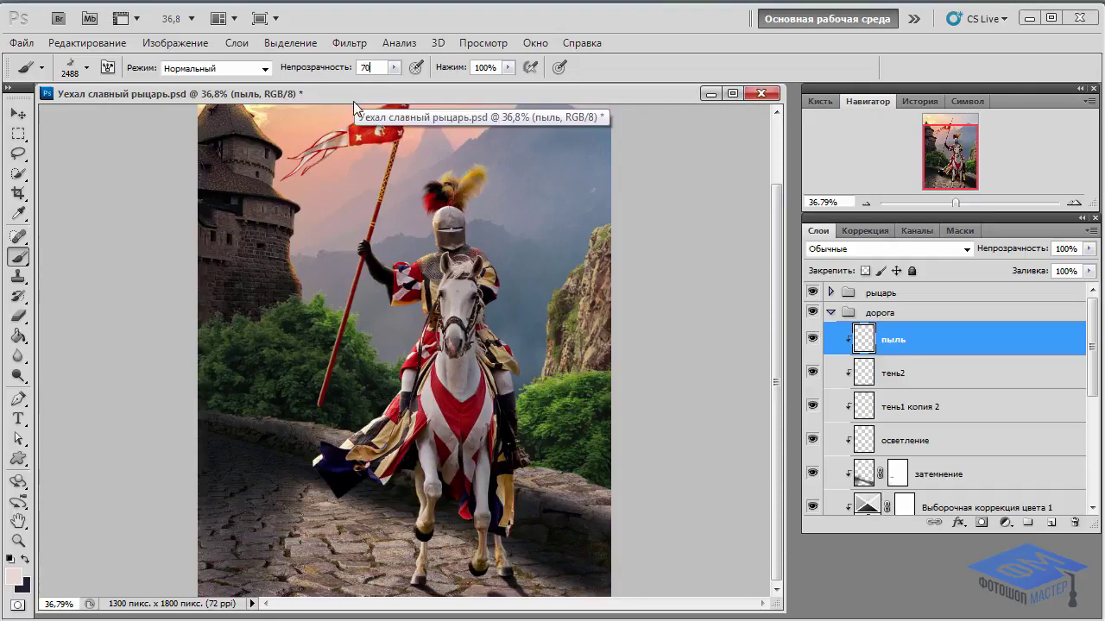
Brush dust around the hooves at 70% opacity, size 300, then mask пыль
type("70")
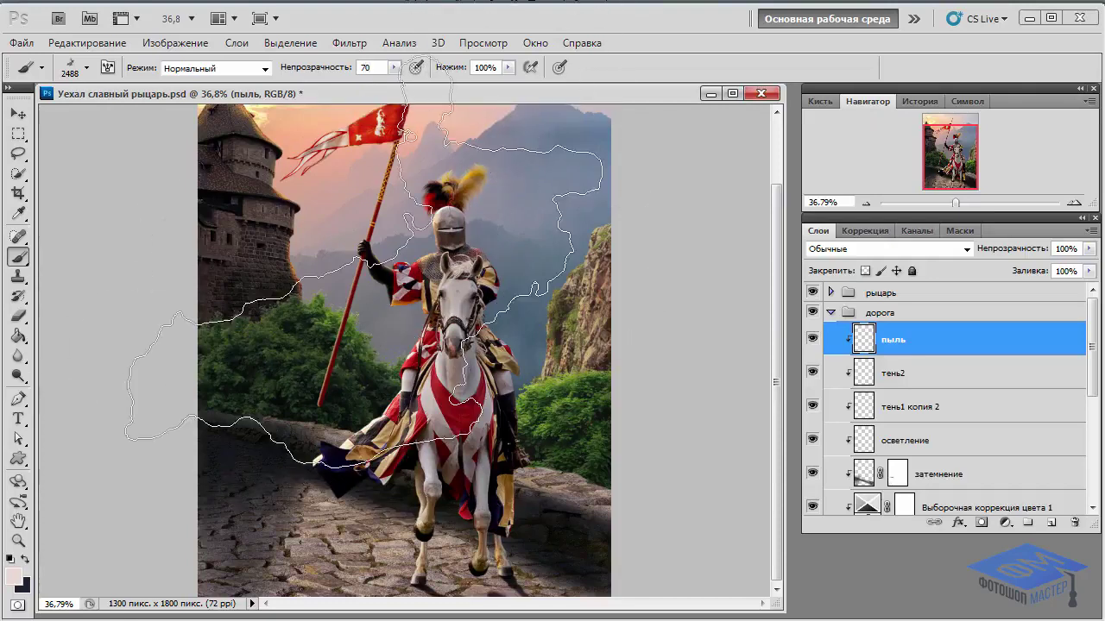
left_click(87, 67)
type("300")
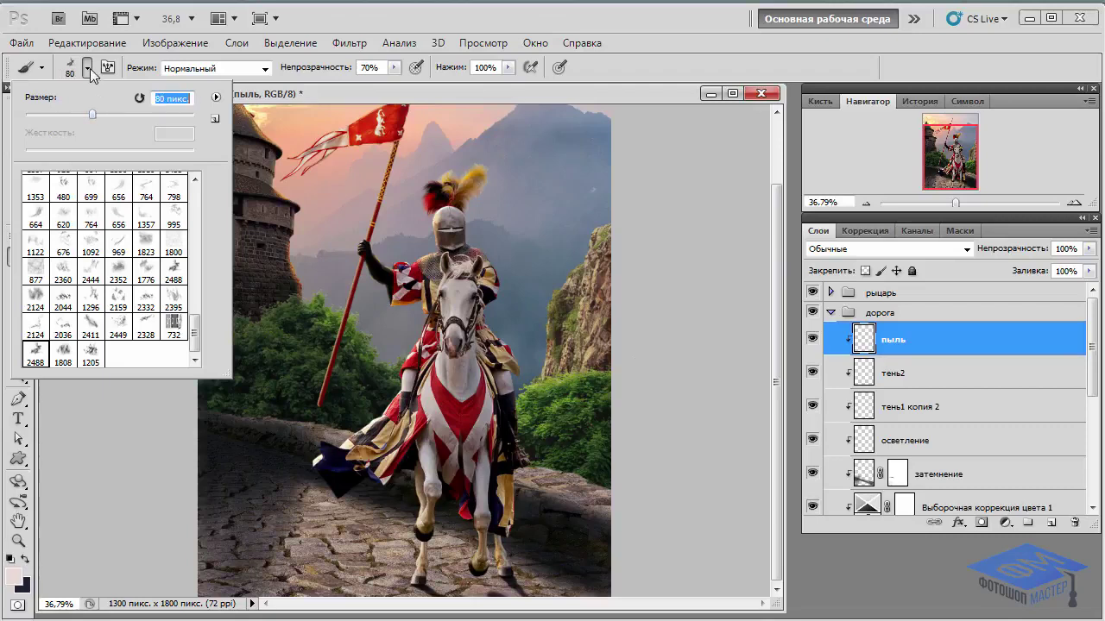
left_click(89, 68)
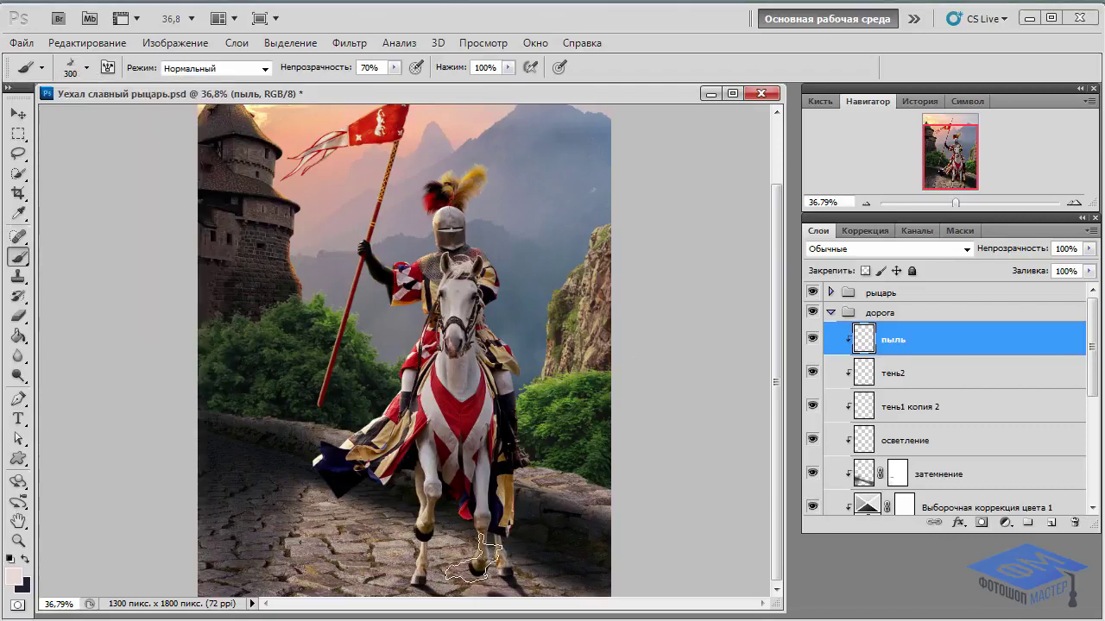
mouse_move(488, 556)
left_mouse_down()
mouse_move(354, 528)
mouse_move(386, 516)
mouse_move(373, 557)
mouse_move(525, 507)
mouse_move(494, 542)
left_mouse_up()
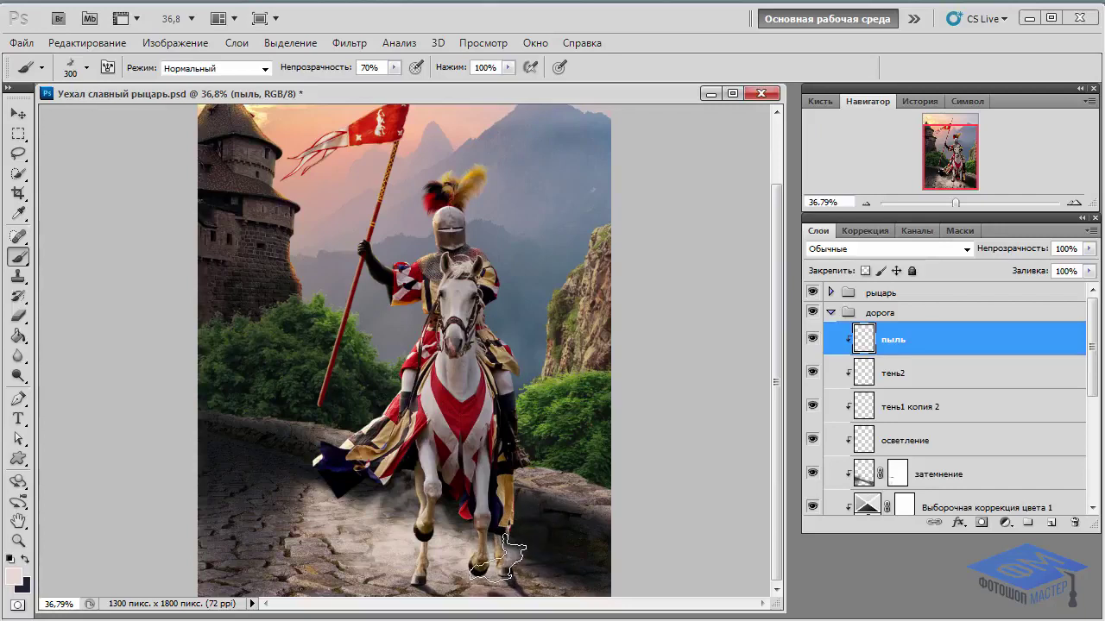
left_click(981, 523)
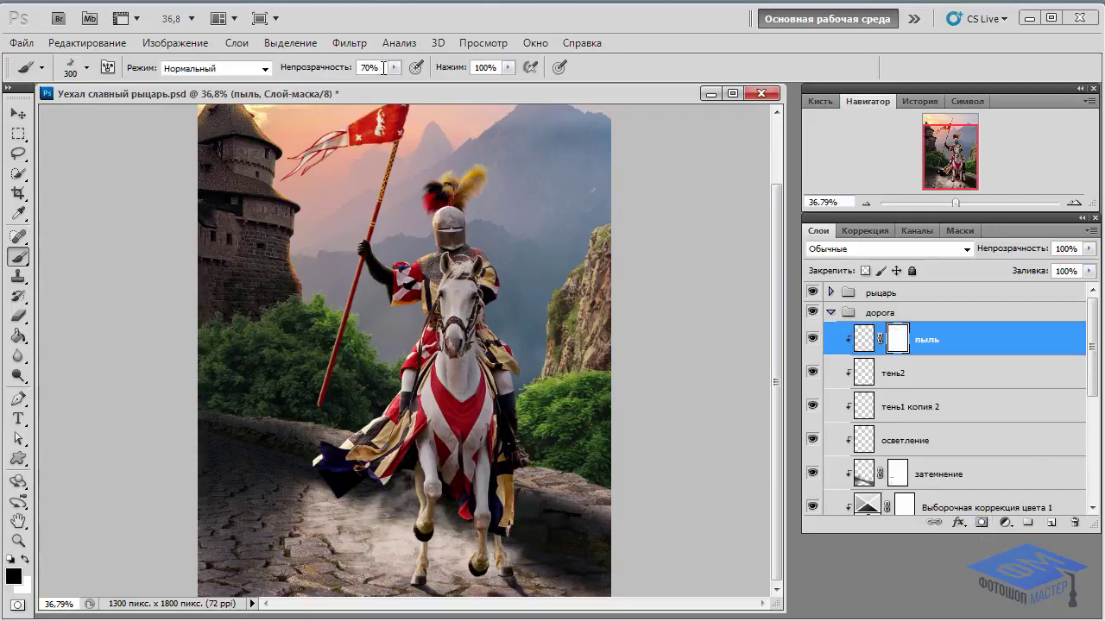
Fade some dust through the пыль mask with a 10% opacity brush
left_click(383, 67)
type("10")
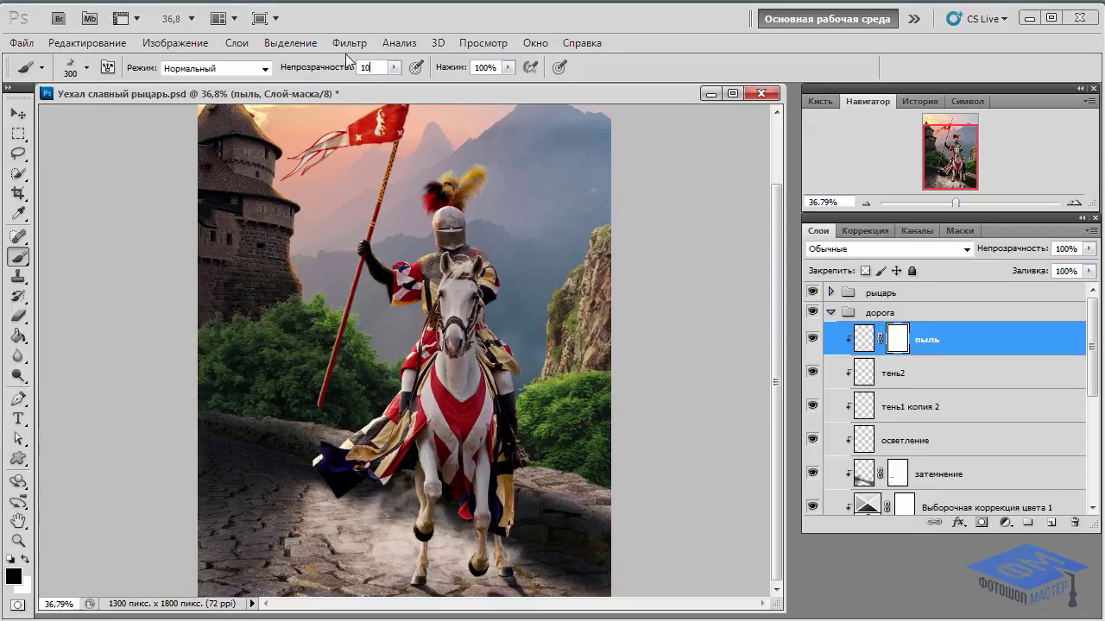
key("Return")
mouse_move(320, 475)
left_mouse_down()
mouse_move(350, 457)
mouse_move(309, 514)
mouse_move(440, 483)
mouse_move(331, 485)
mouse_move(326, 521)
left_mouse_up()
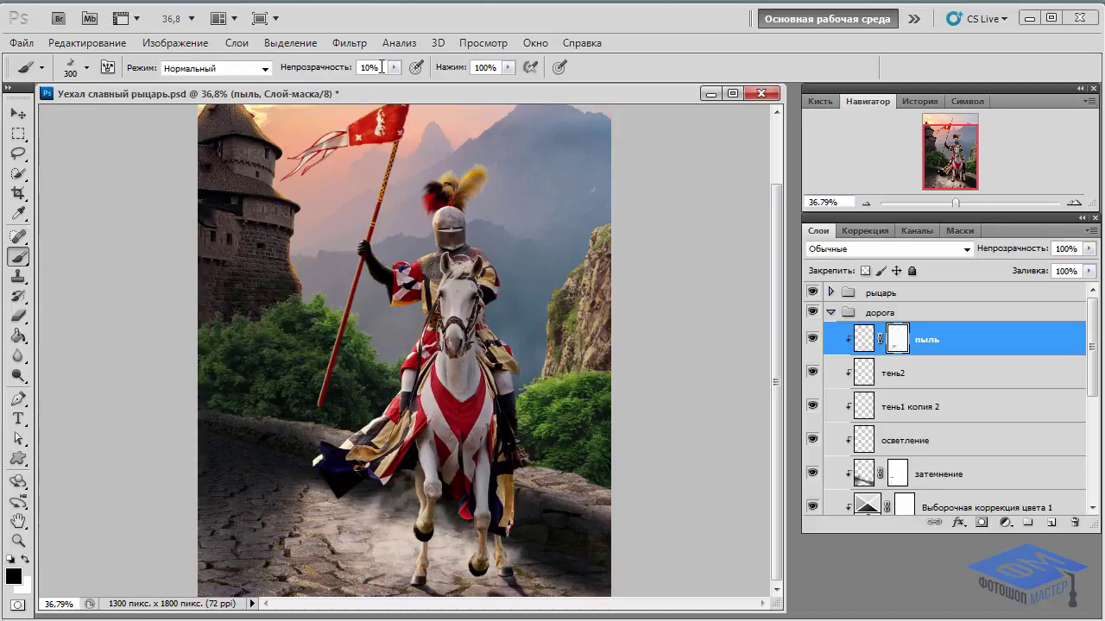
Mask the dust around the hanging cloth at 20% opacity and collapse the дорога group
left_click(381, 67)
type("2")
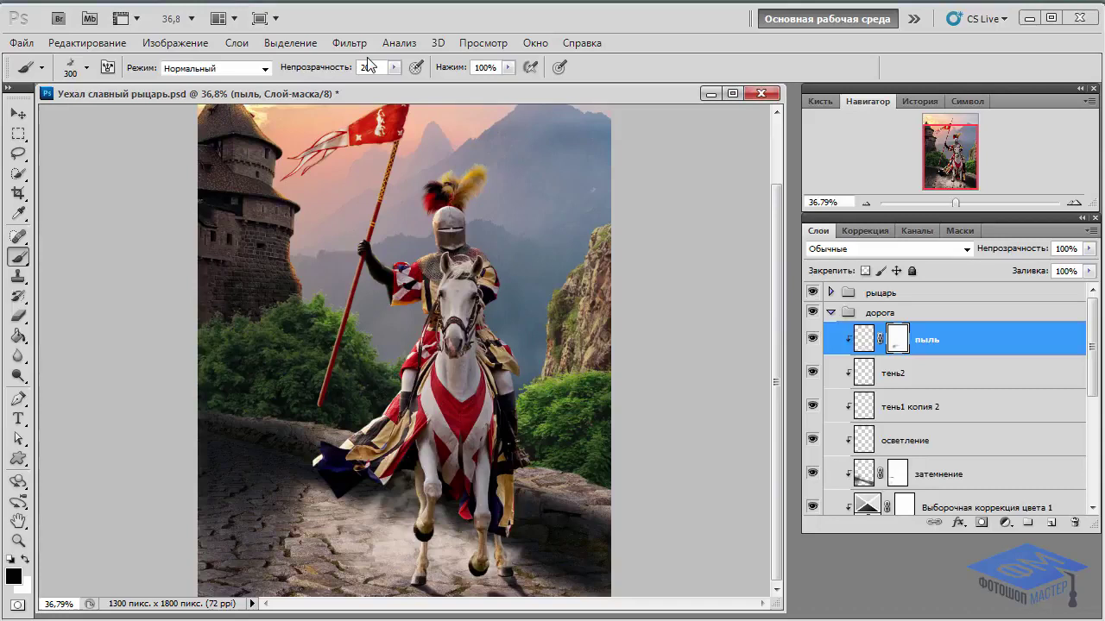
type("0")
key("Return")
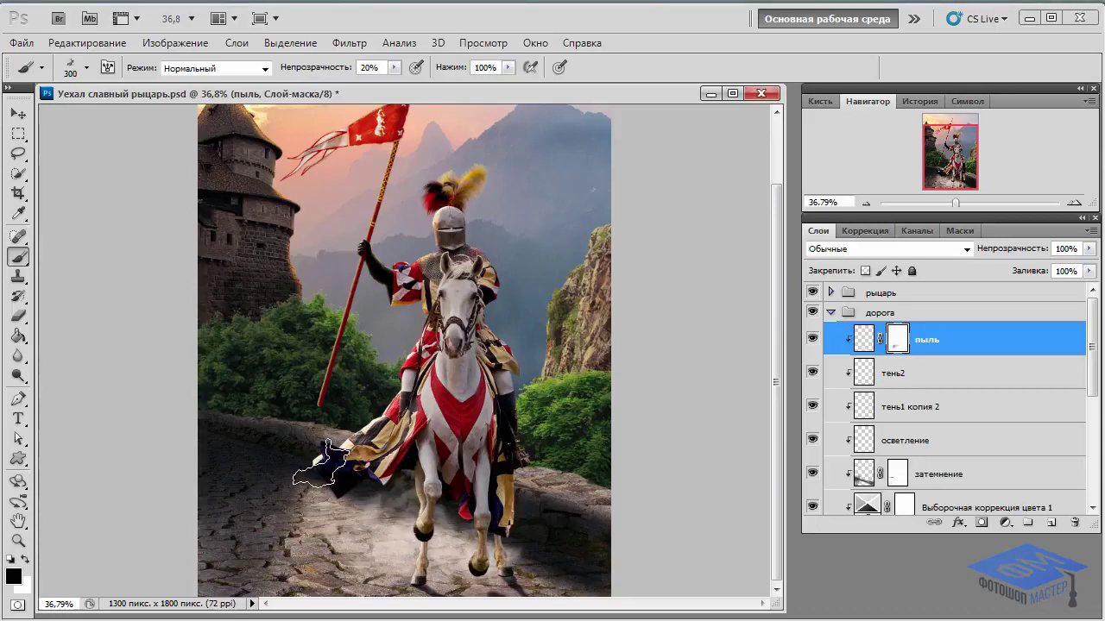
mouse_move(321, 462)
left_mouse_down()
mouse_move(366, 490)
mouse_move(416, 470)
mouse_move(380, 533)
left_mouse_up()
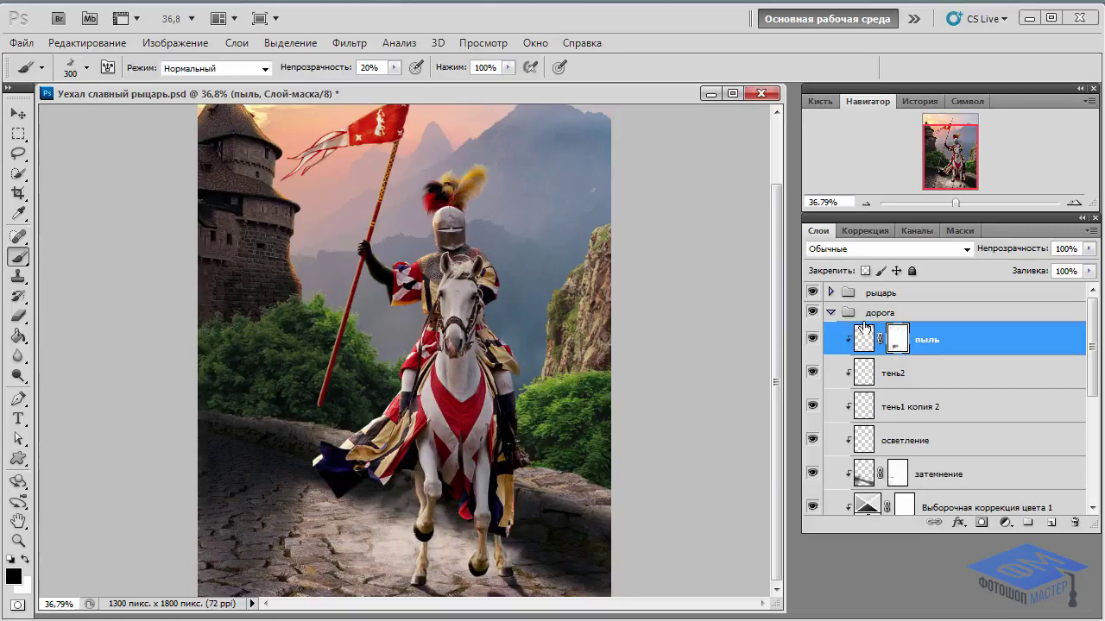
left_click(812, 338)
left_click(812, 339)
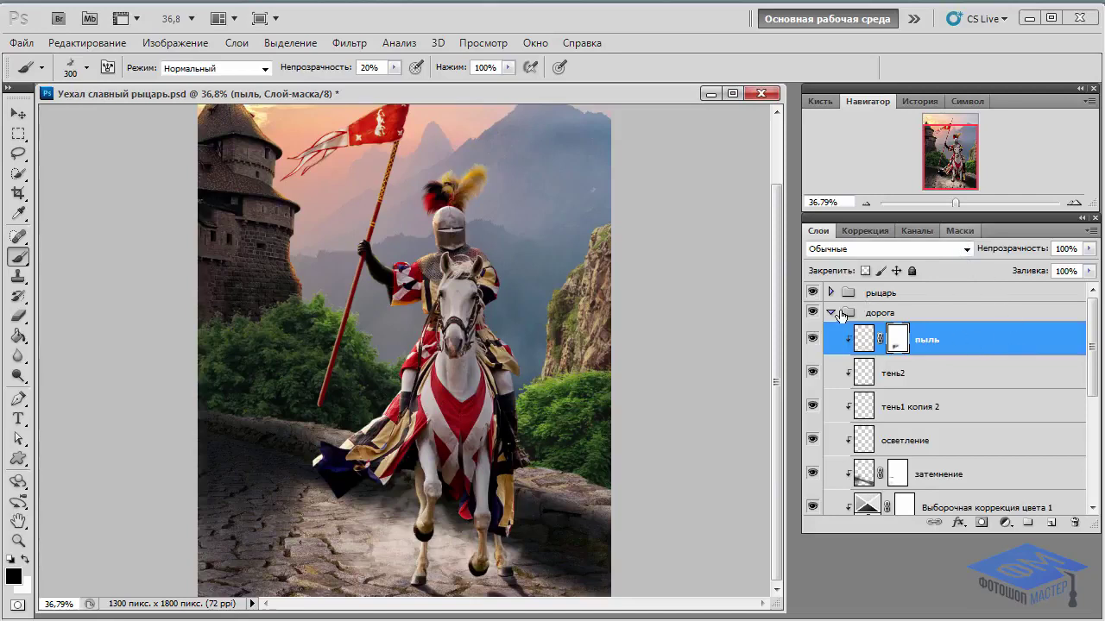
left_click(831, 312)
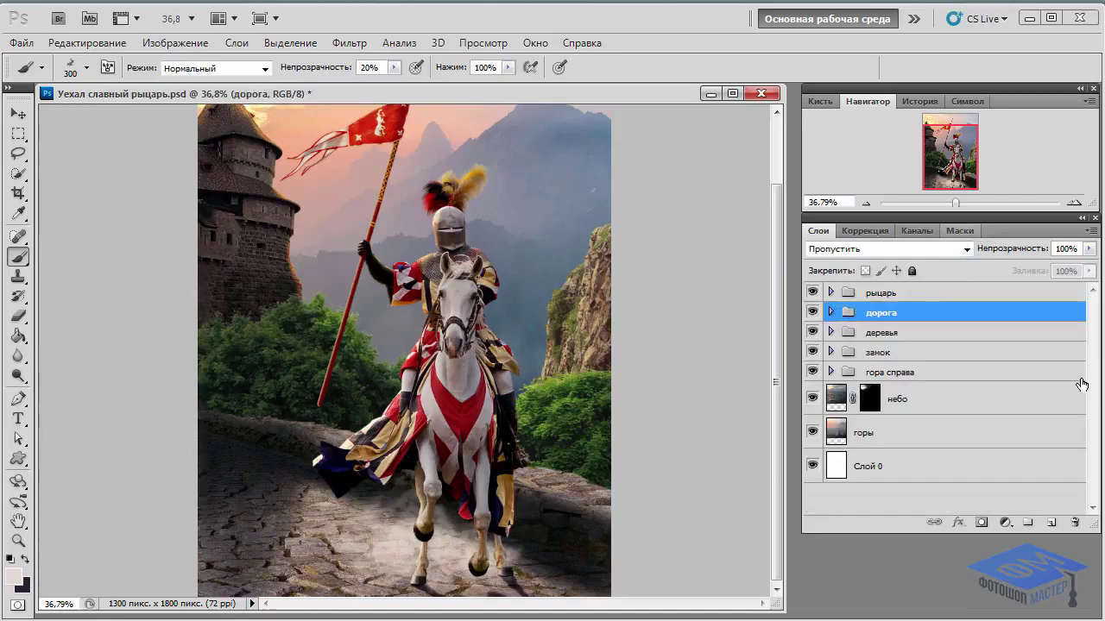
Add туман1 and туман2 layers above небо and choose the 1808 cloud brush
left_click(1018, 395)
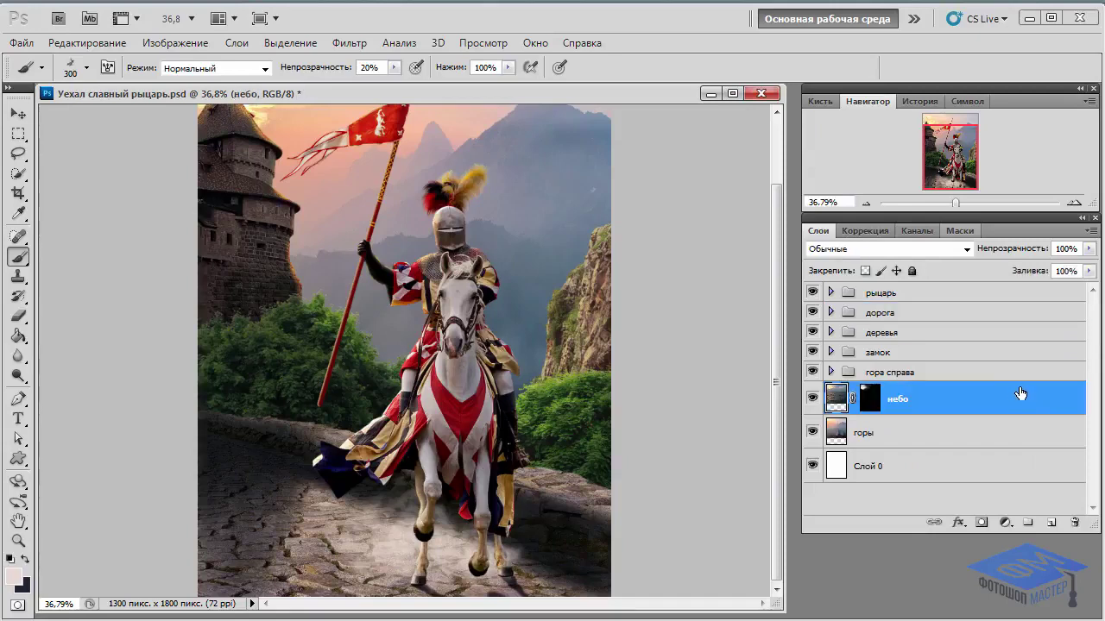
left_click(1053, 524)
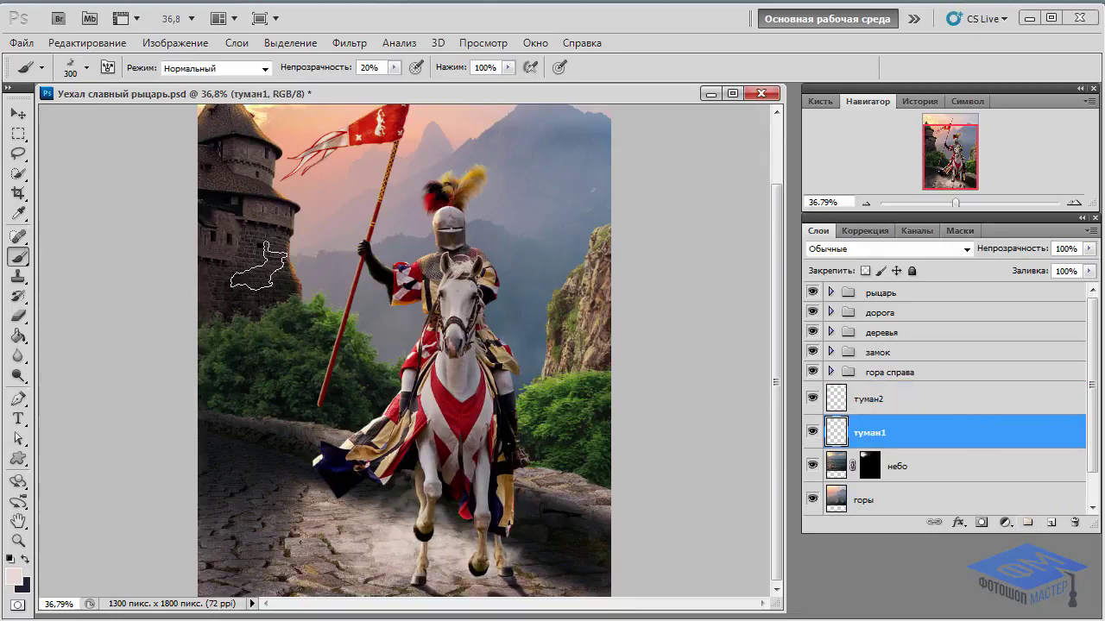
left_click(87, 69)
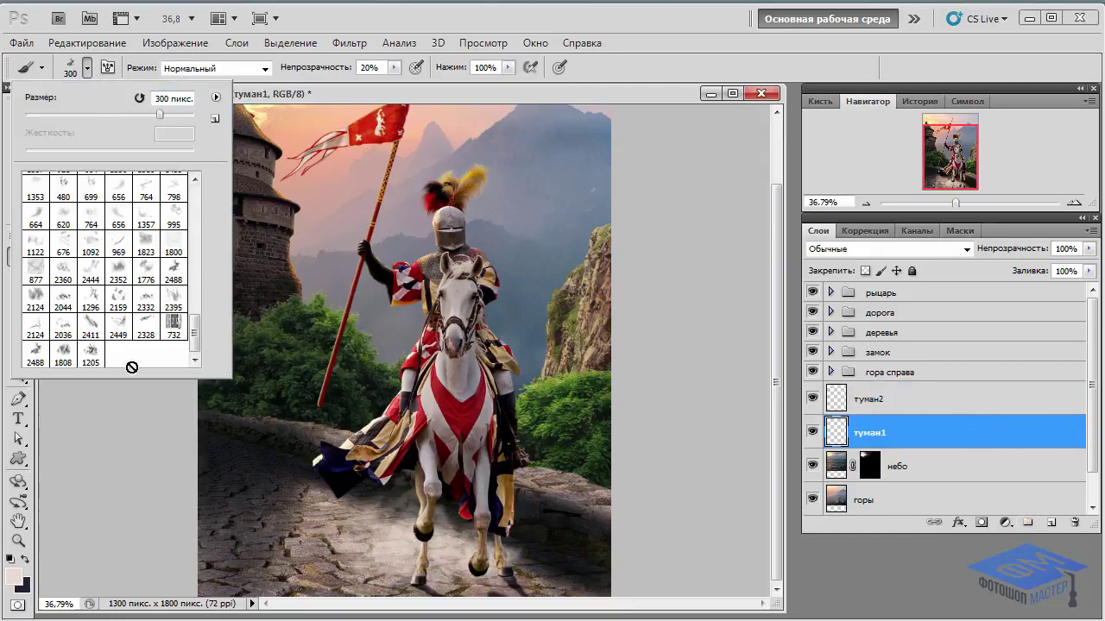
left_click(66, 353)
left_click(88, 71)
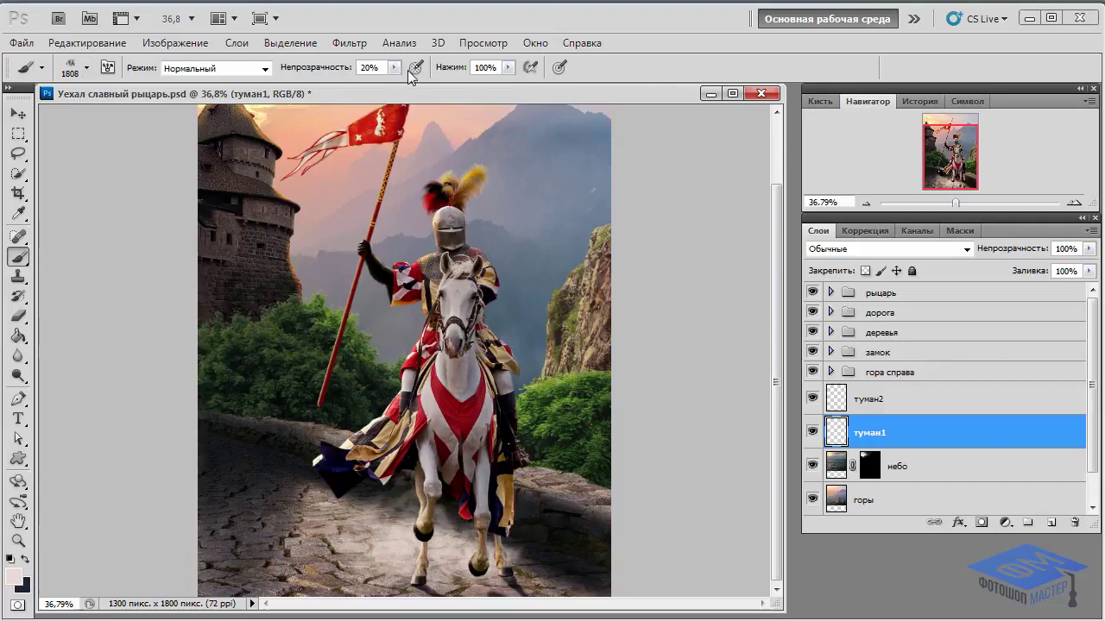
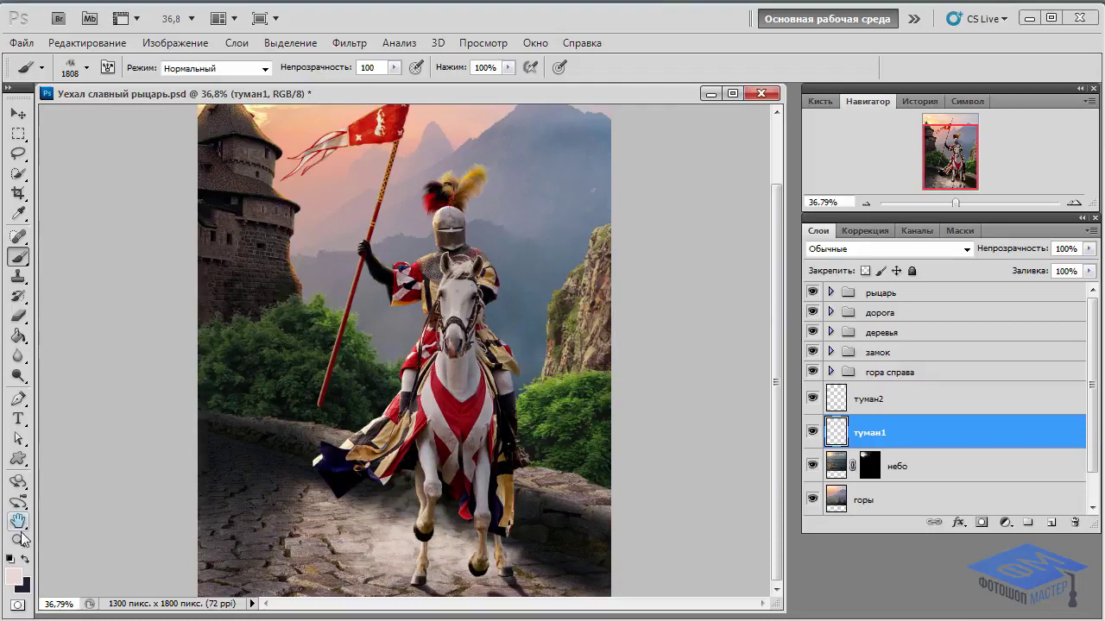
Zoom out and make the foreground colour pale cream #fefff5, sampled from the brightest sky
left_click(18, 541)
left_click(333, 345, "alt")
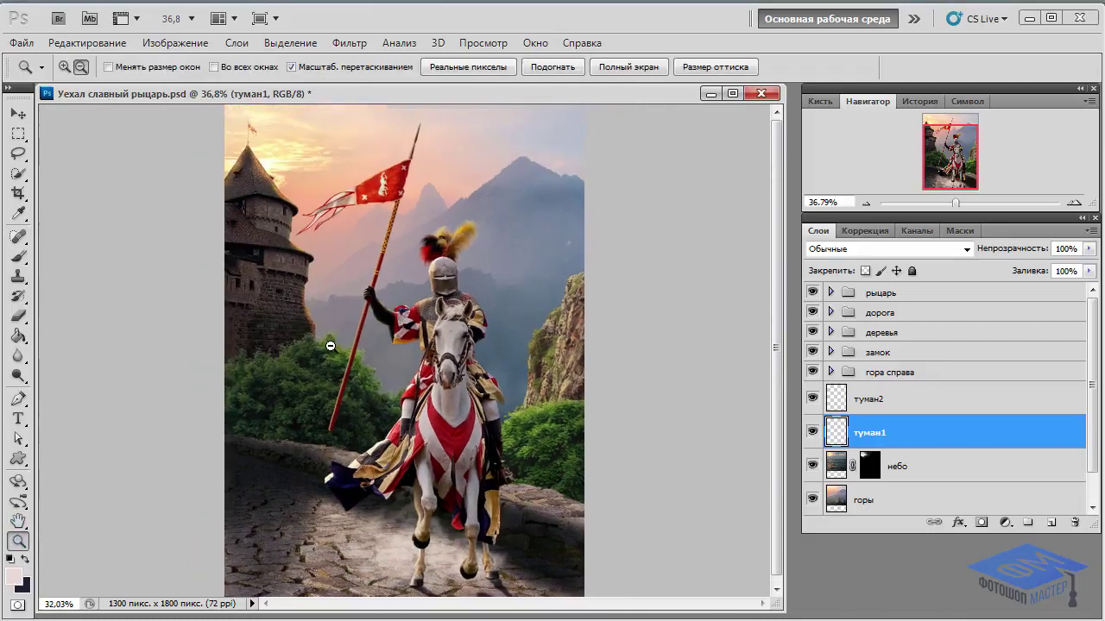
left_click(331, 345, "alt")
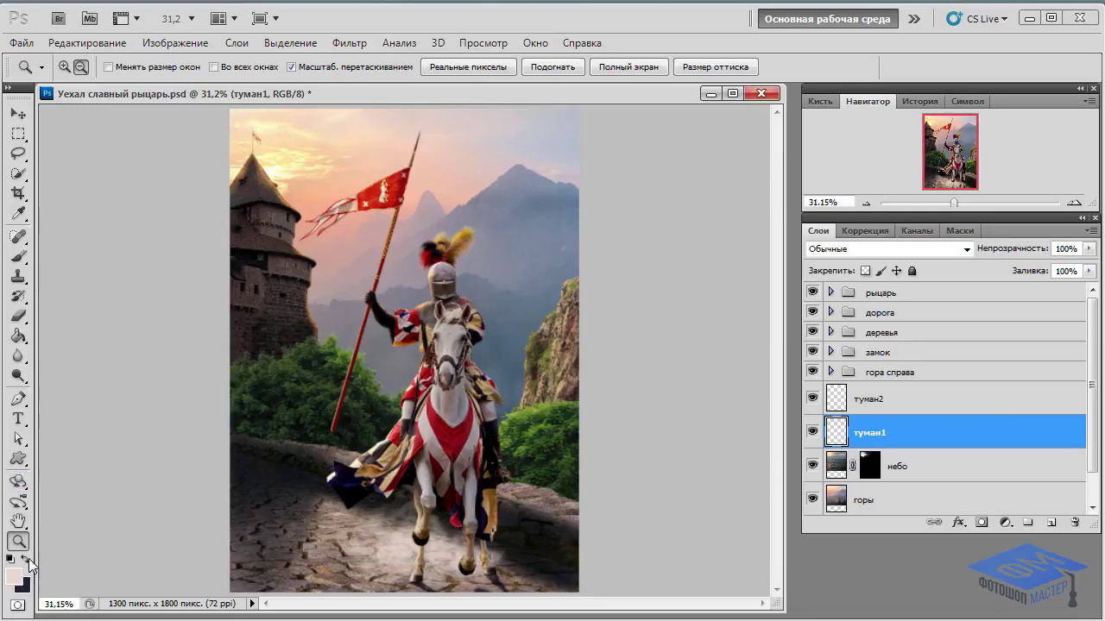
left_click(26, 559)
left_click(13, 576)
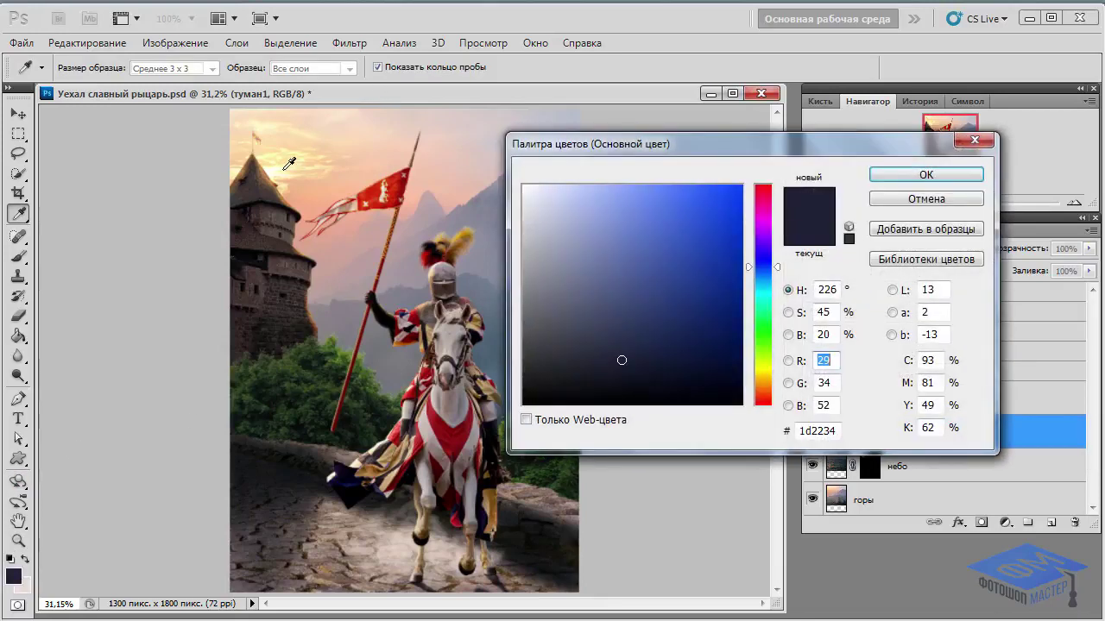
left_click(288, 164)
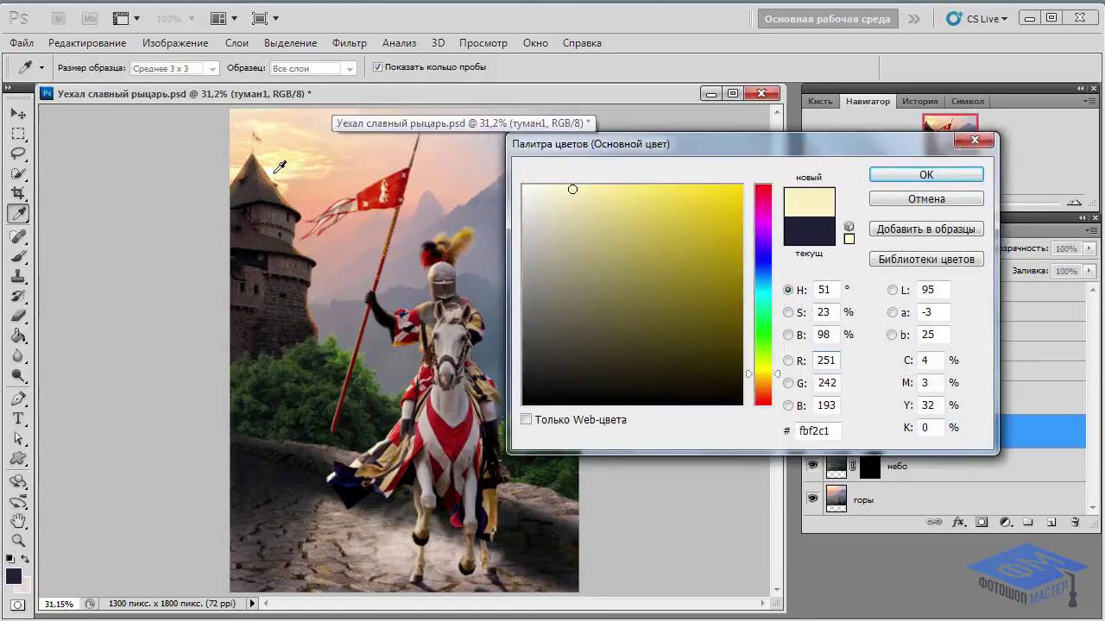
left_click(278, 165)
left_click(276, 166)
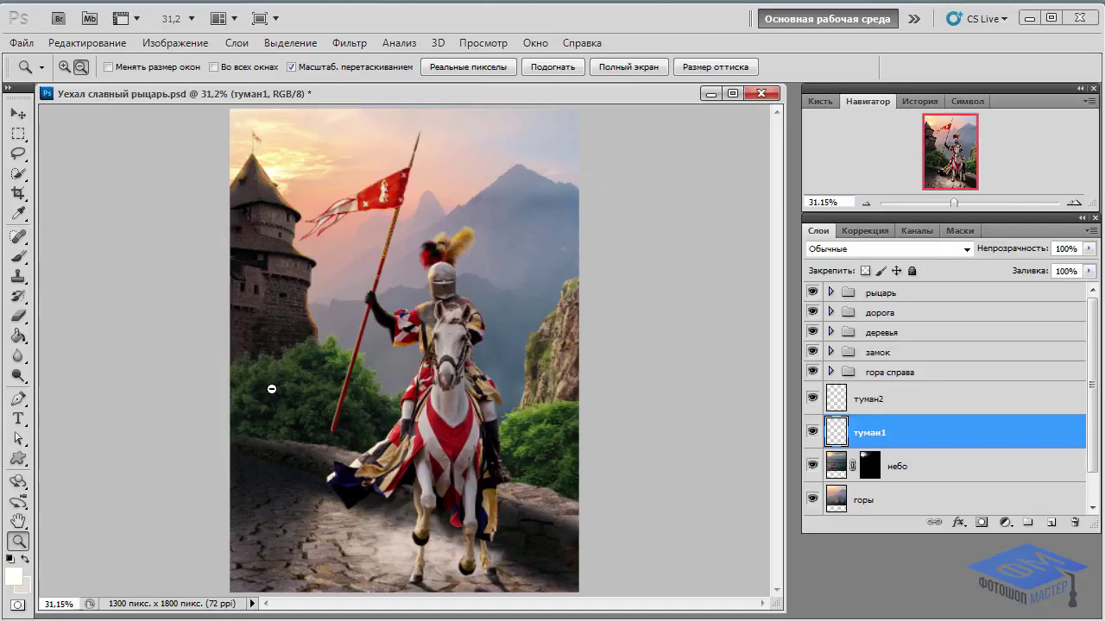
key("b")
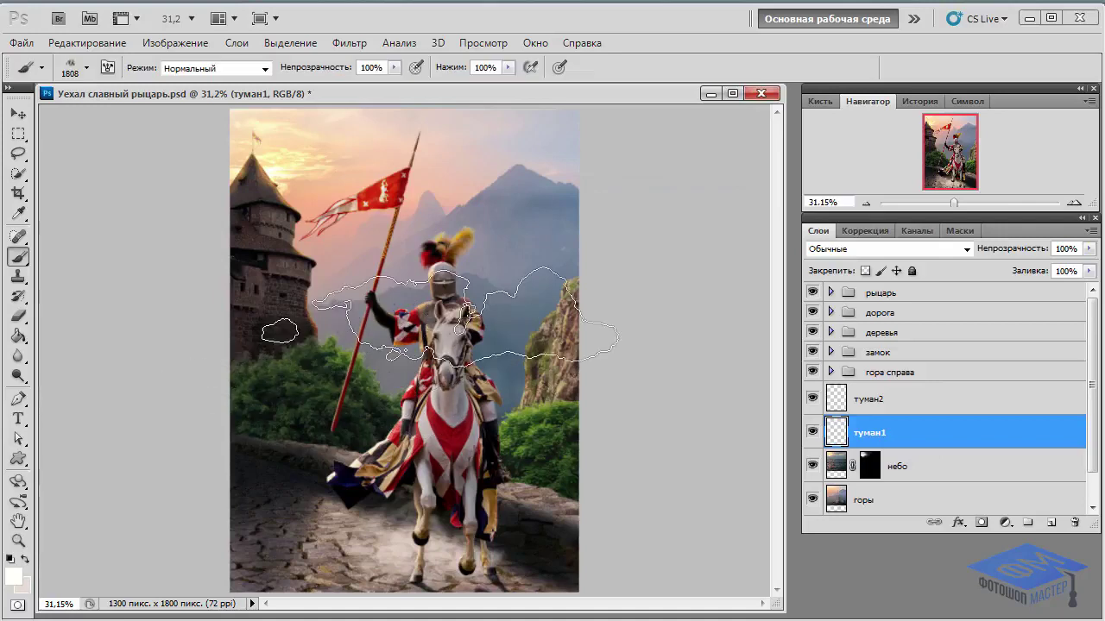
Rotate the cloud brush tip to 90° and stamp tall pale haze on туман1
left_click(823, 104)
left_click_drag(978, 88, 871, 121)
left_click(798, 160)
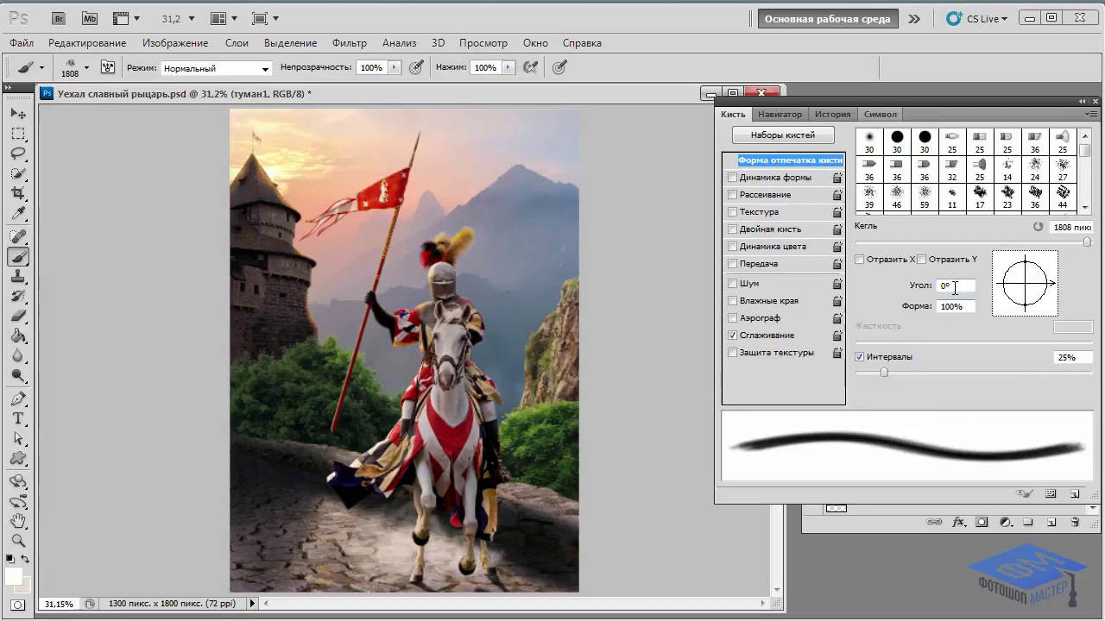
type("90")
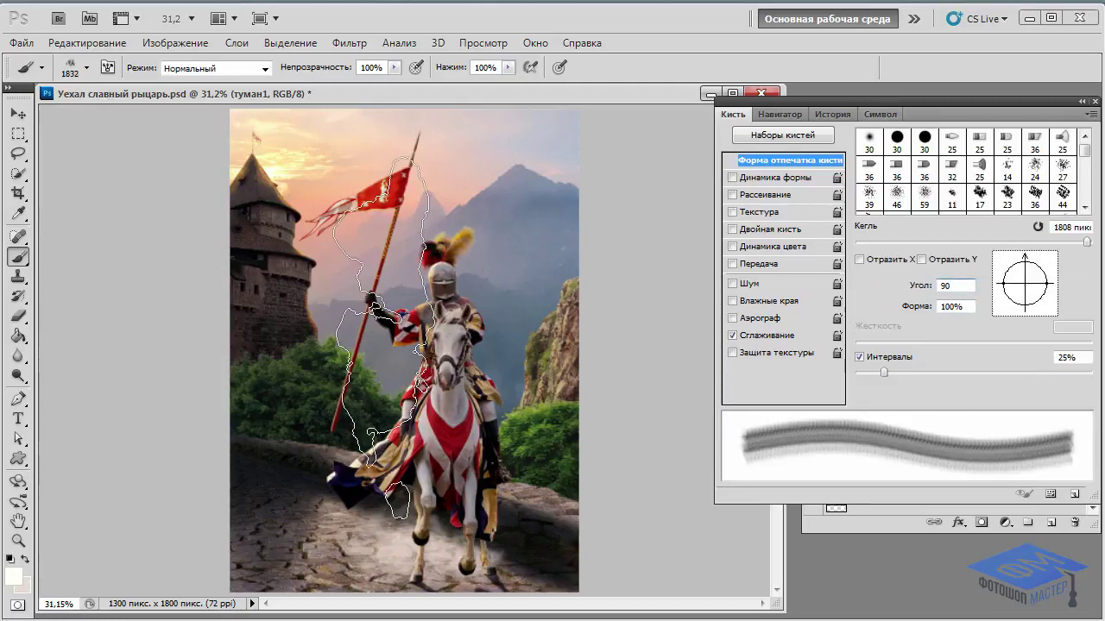
left_click(380, 341)
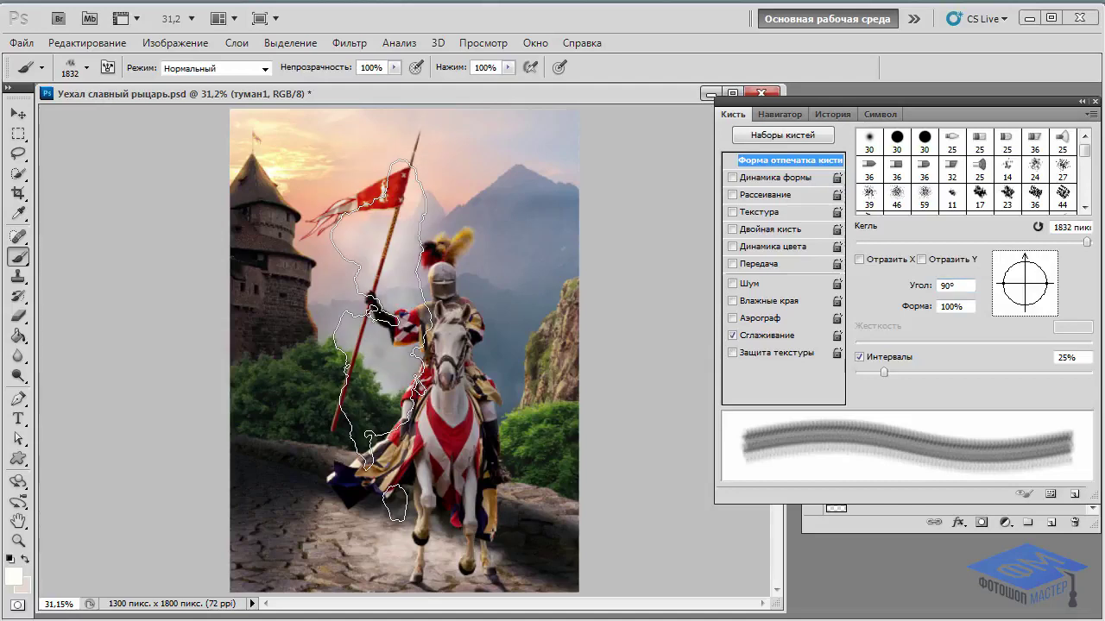
left_click(787, 117)
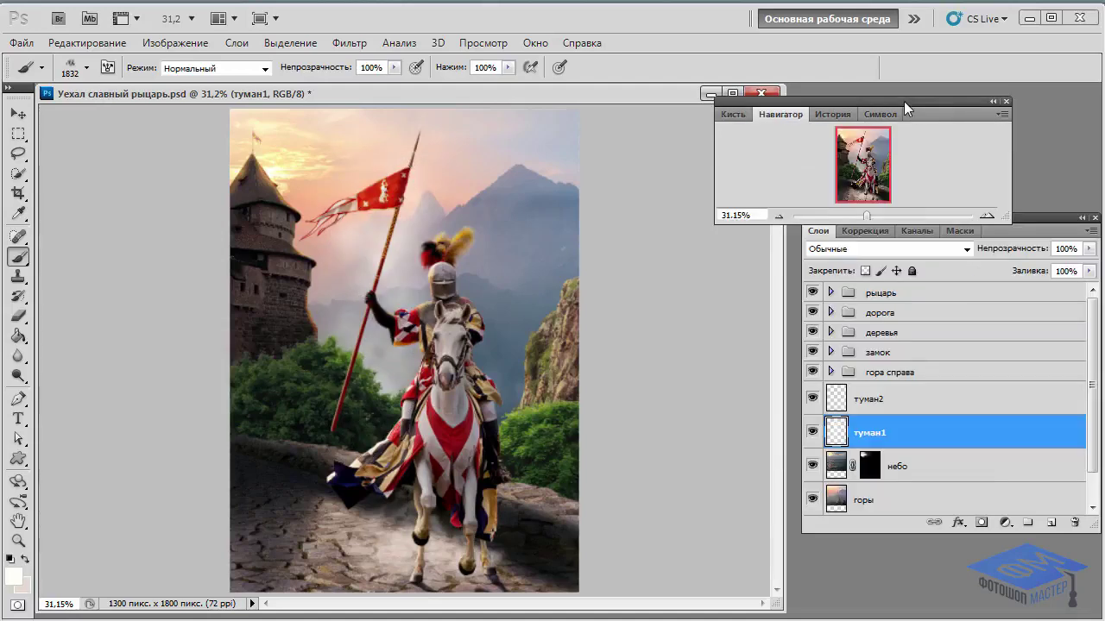
left_click_drag(904, 101, 993, 88)
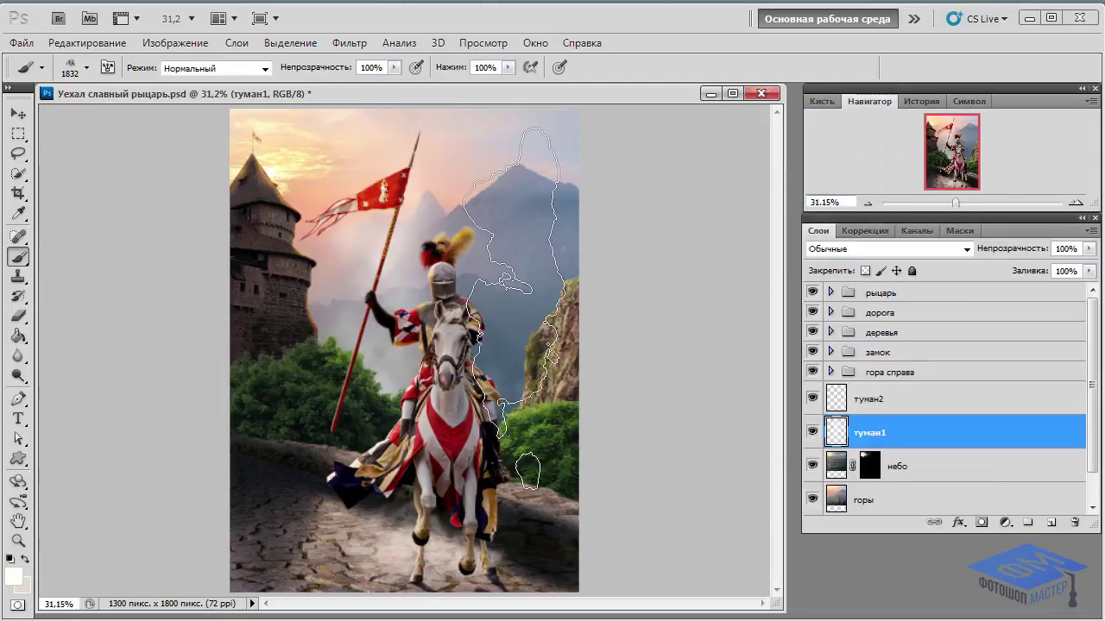
key("ctrl+t")
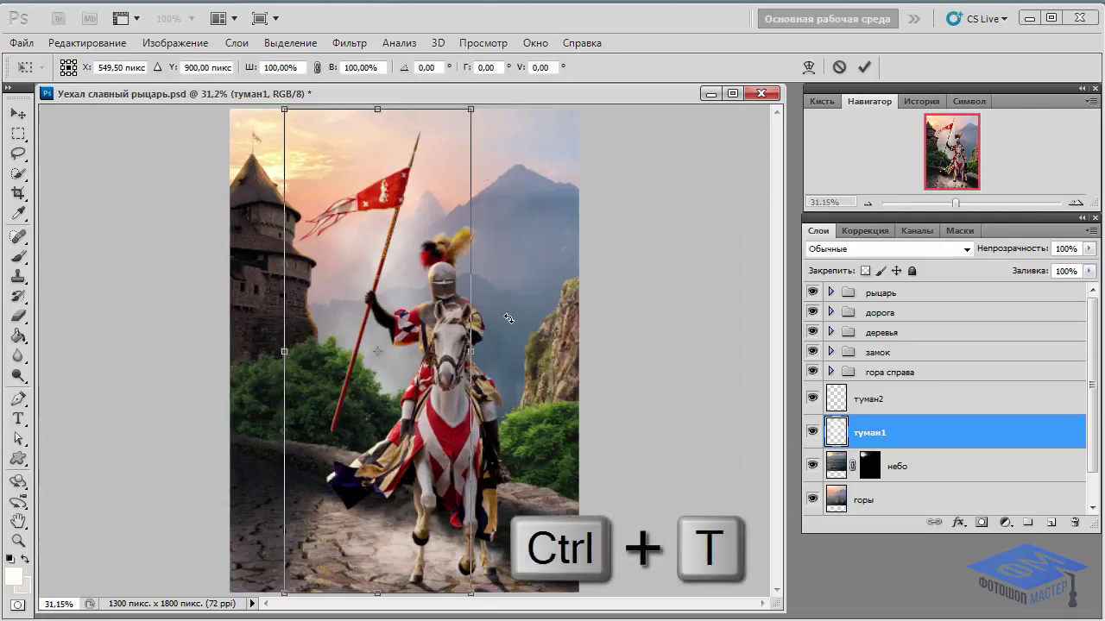
Rotate the туман1 haze about 88°, move it behind the horse, and commit
left_click_drag(505, 316, 503, 510)
mouse_move(469, 372)
left_mouse_down()
mouse_move(505, 416)
mouse_move(486, 410)
mouse_move(483, 393)
mouse_move(481, 411)
left_mouse_up()
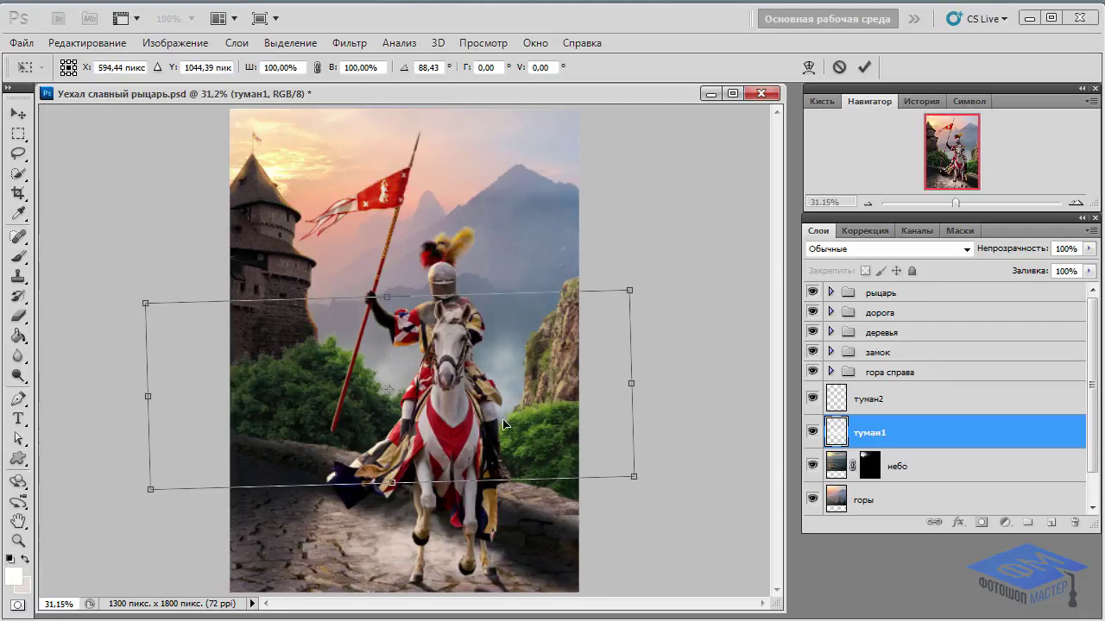
left_click_drag(689, 400, 688, 386)
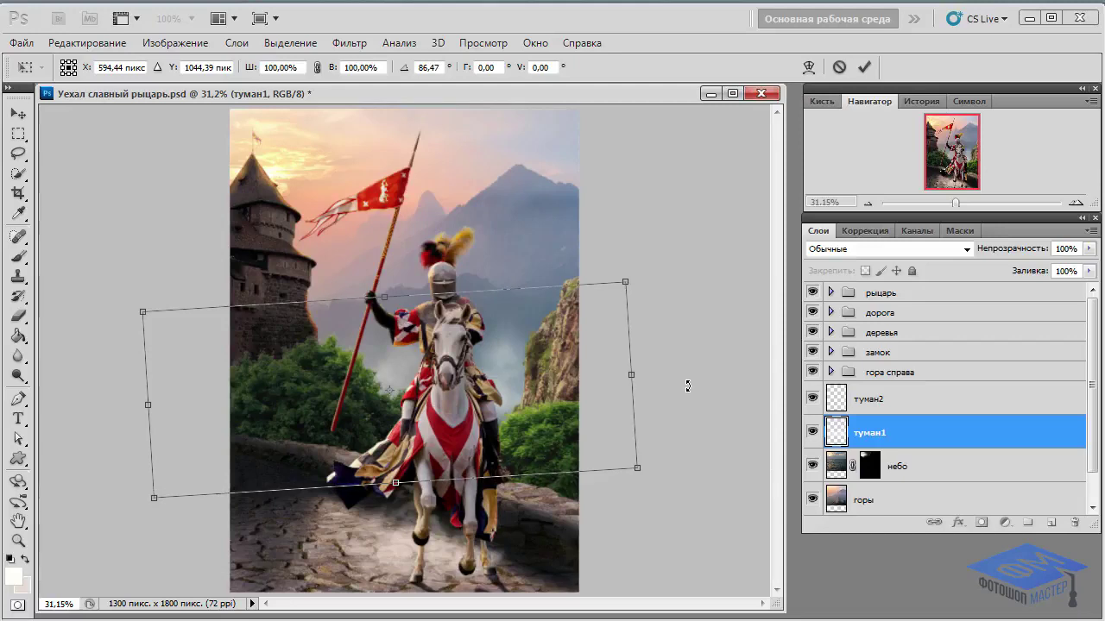
key("Return")
key("b")
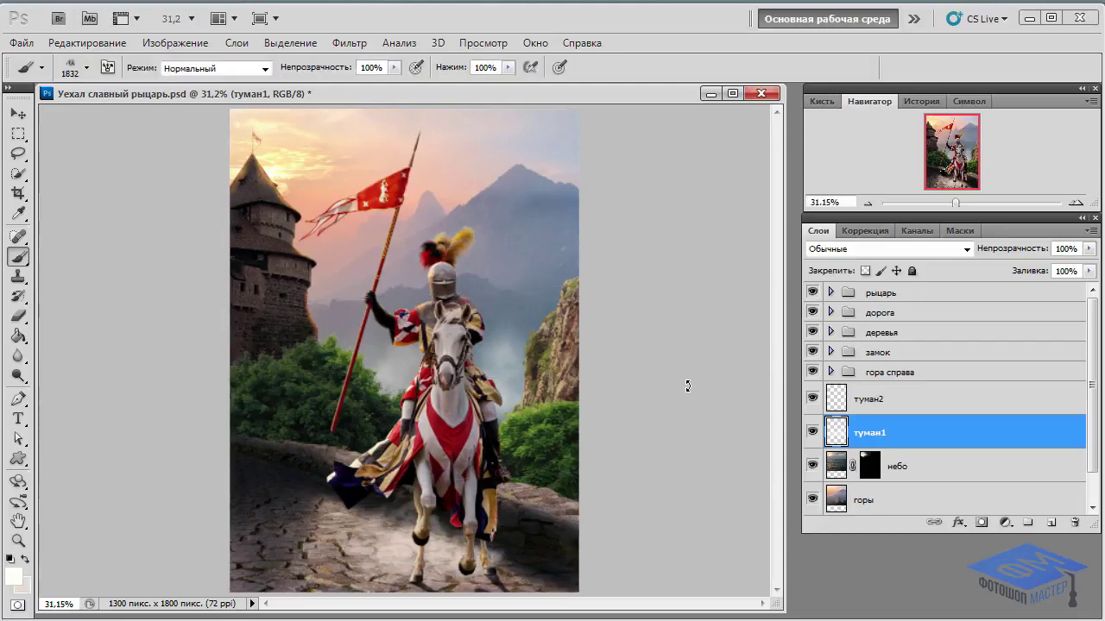
key("v")
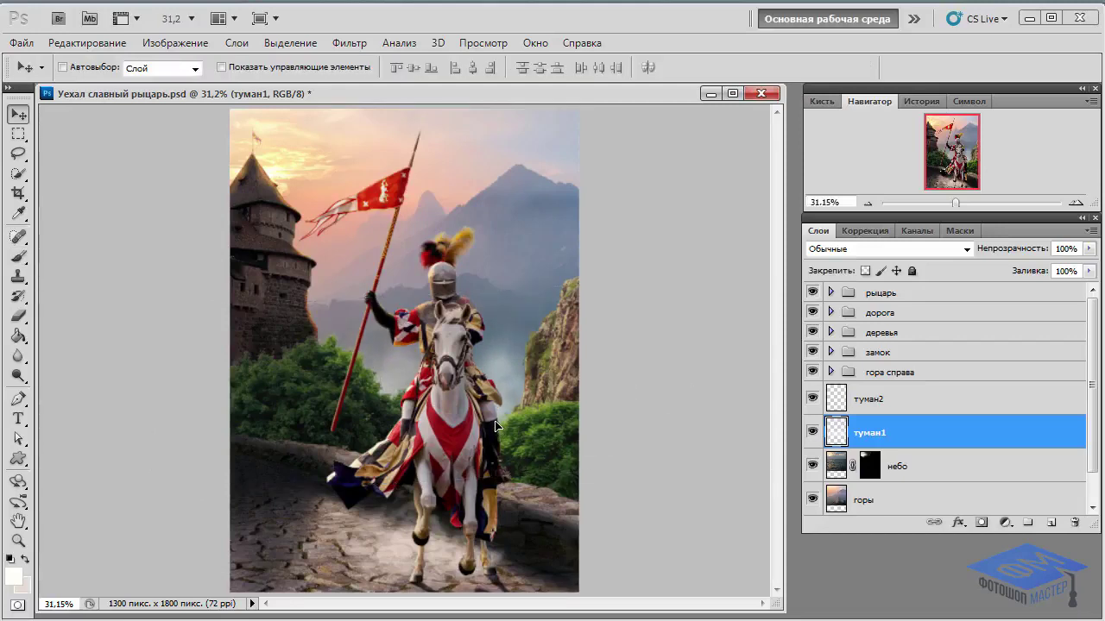
On туман2, stamp a wisp of fog with the 1205 px cloud brush
left_click(930, 404)
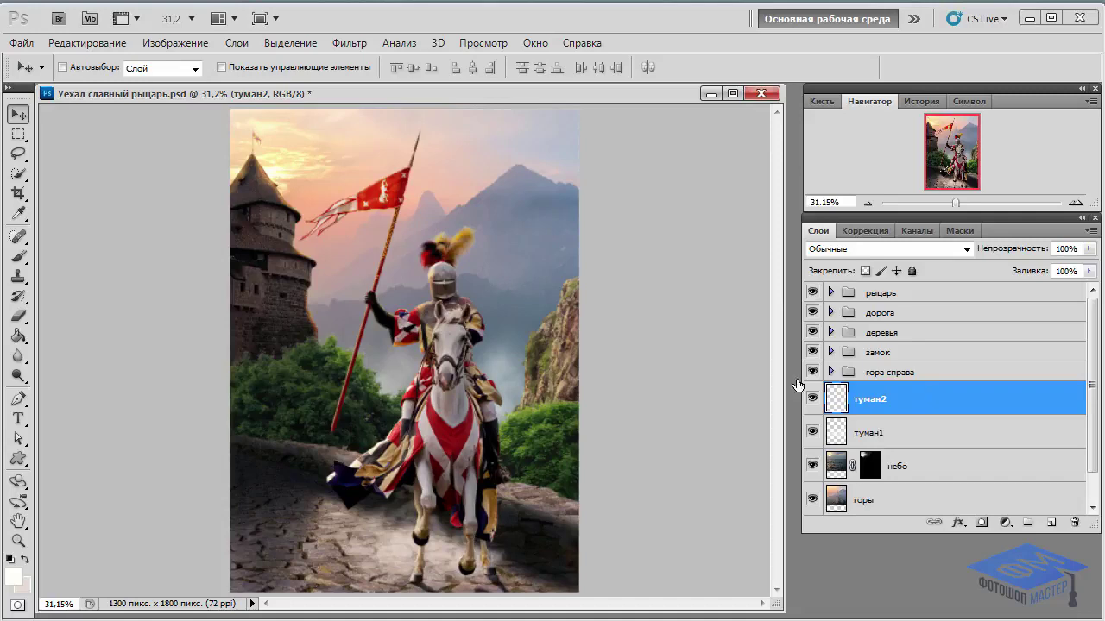
left_click(18, 259)
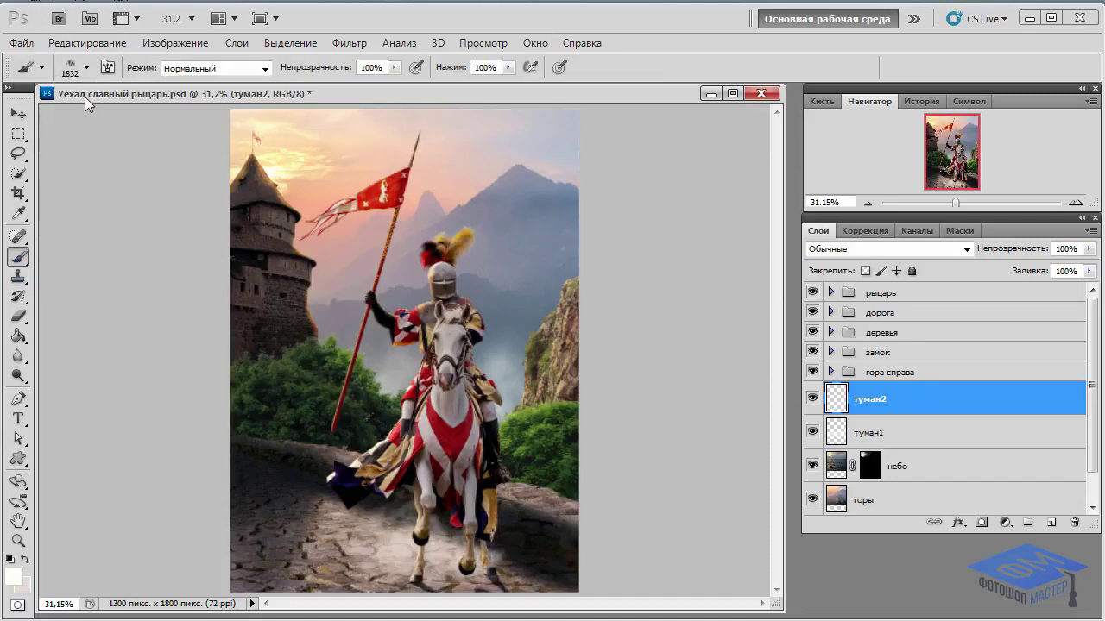
left_click(87, 68)
left_click(91, 353)
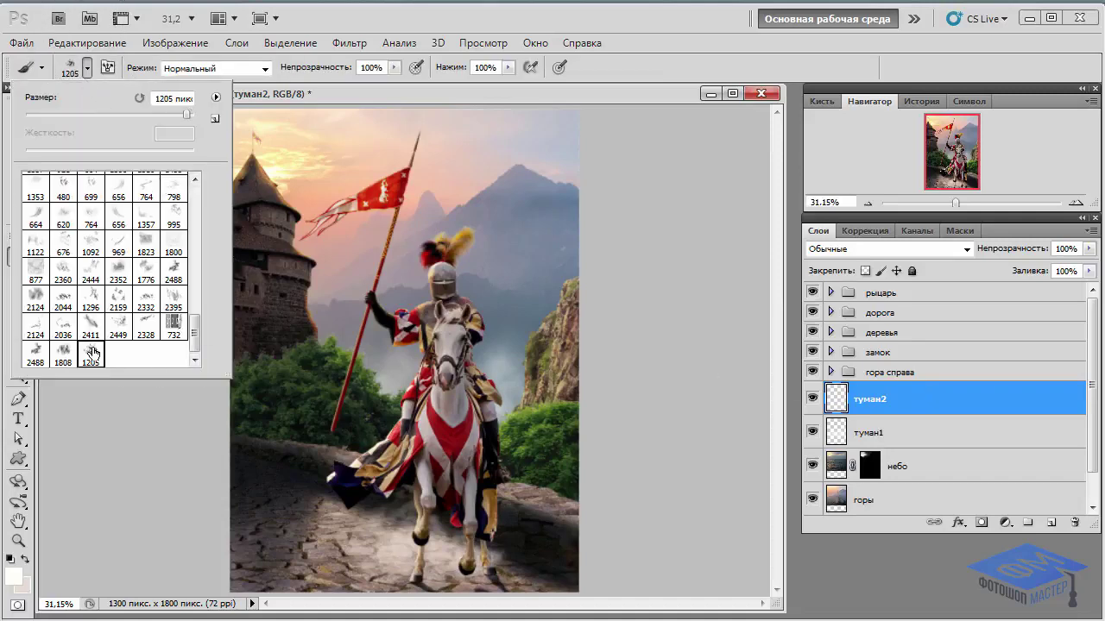
left_click(86, 78)
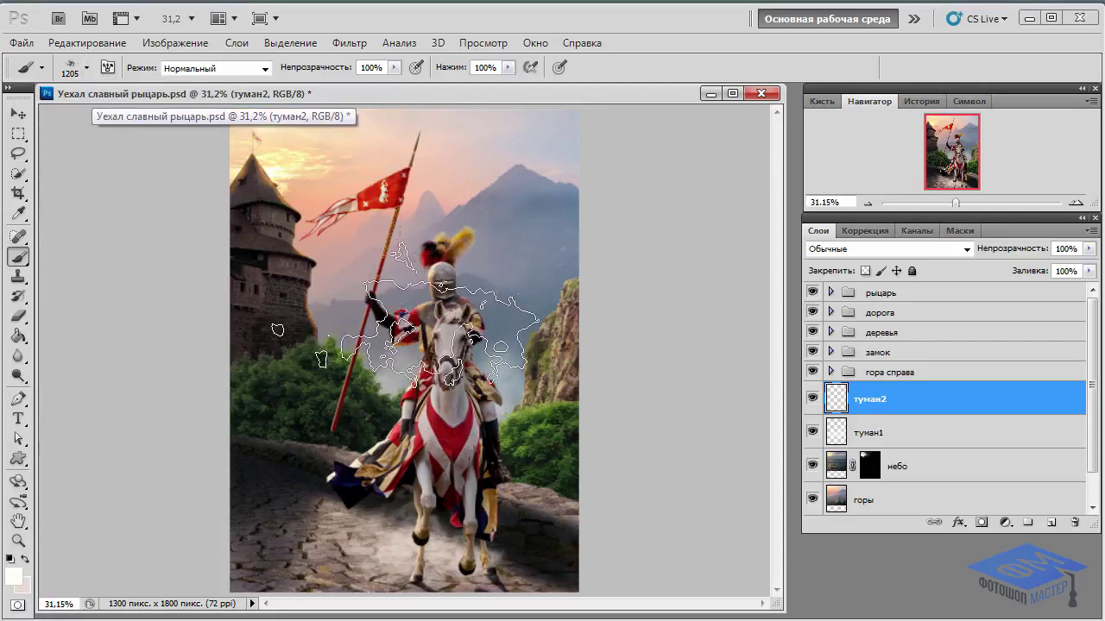
left_click(406, 316)
Scale the fog to 81%, tilt it across the valley, and set opacity to 57%
key("ctrl+t")
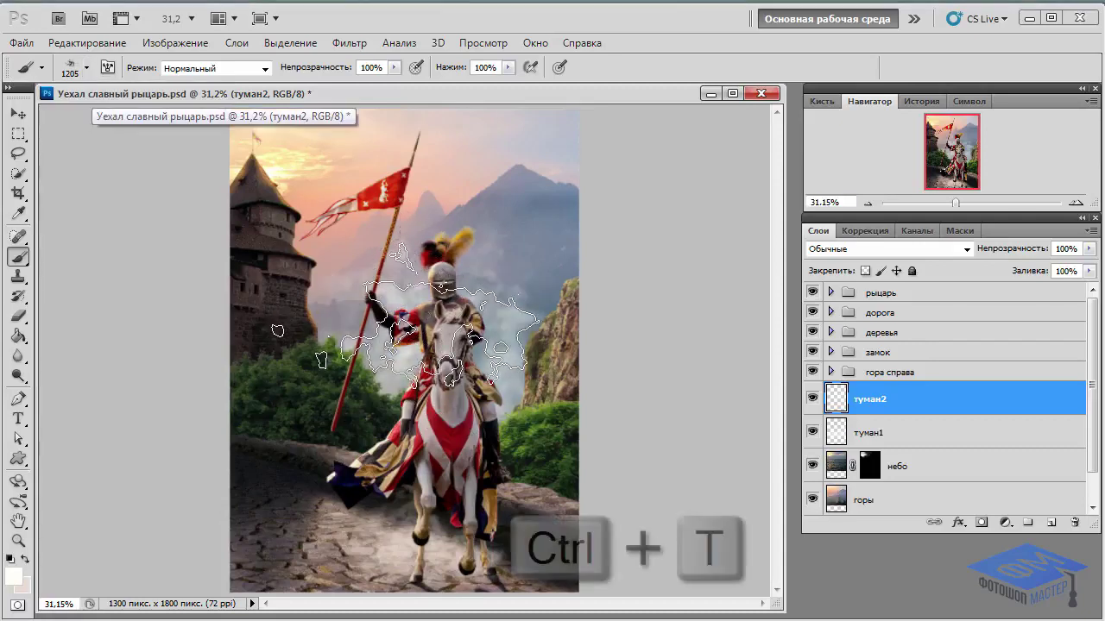
mouse_move(479, 298)
left_mouse_down()
mouse_move(527, 409)
mouse_move(461, 400)
left_mouse_up()
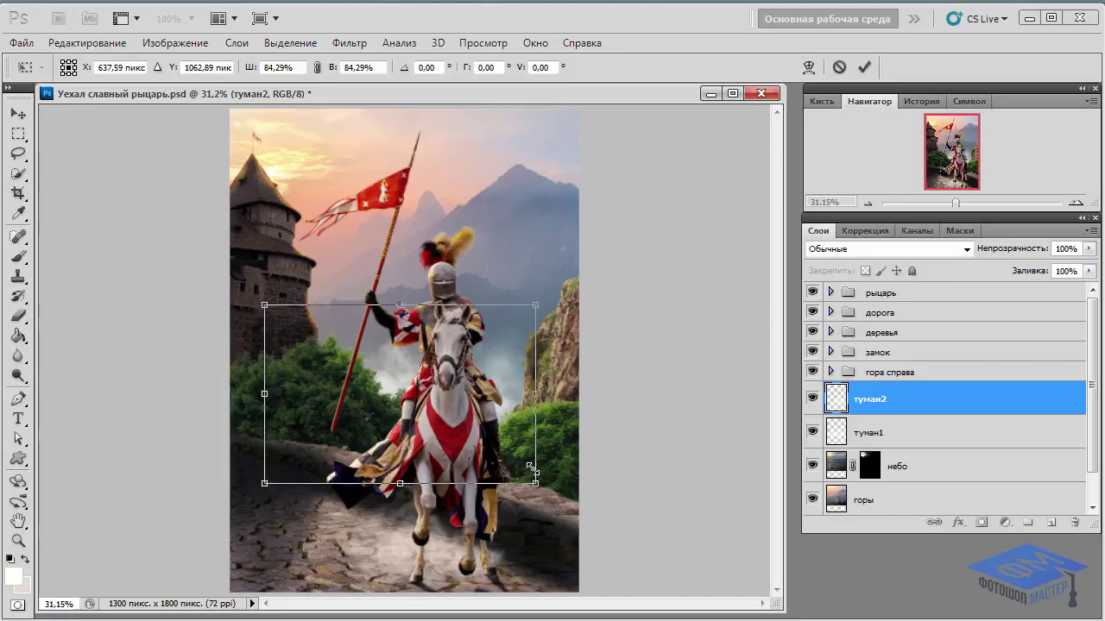
left_click_drag(588, 517, 536, 483)
mouse_move(495, 440)
left_mouse_down()
mouse_move(584, 430)
mouse_move(554, 444)
mouse_move(689, 371)
left_mouse_up()
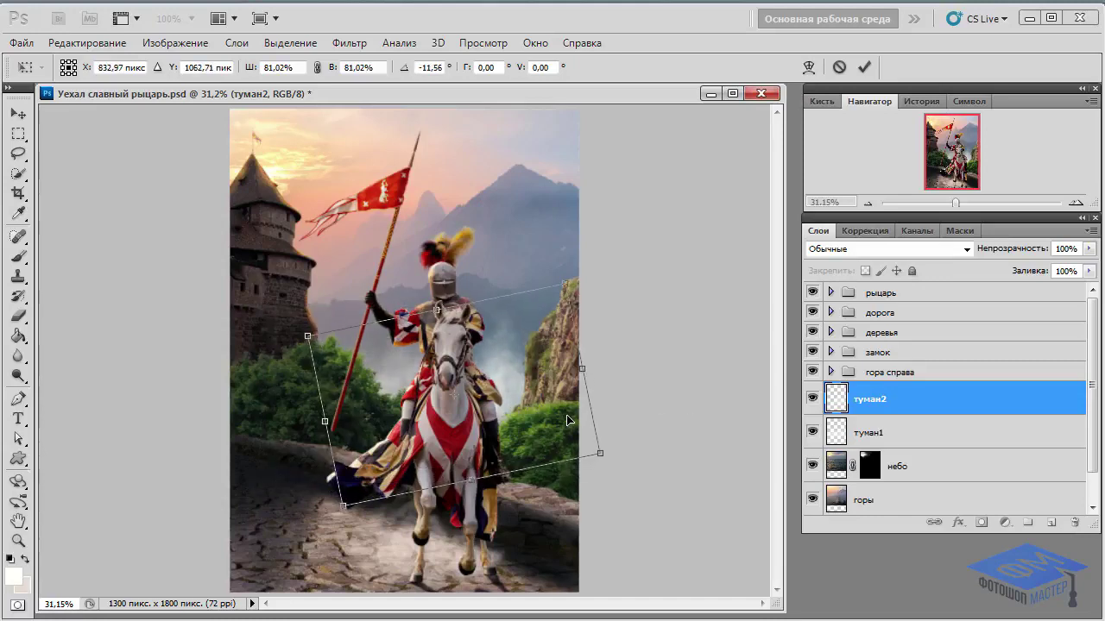
left_click_drag(567, 420, 587, 413)
key("b")
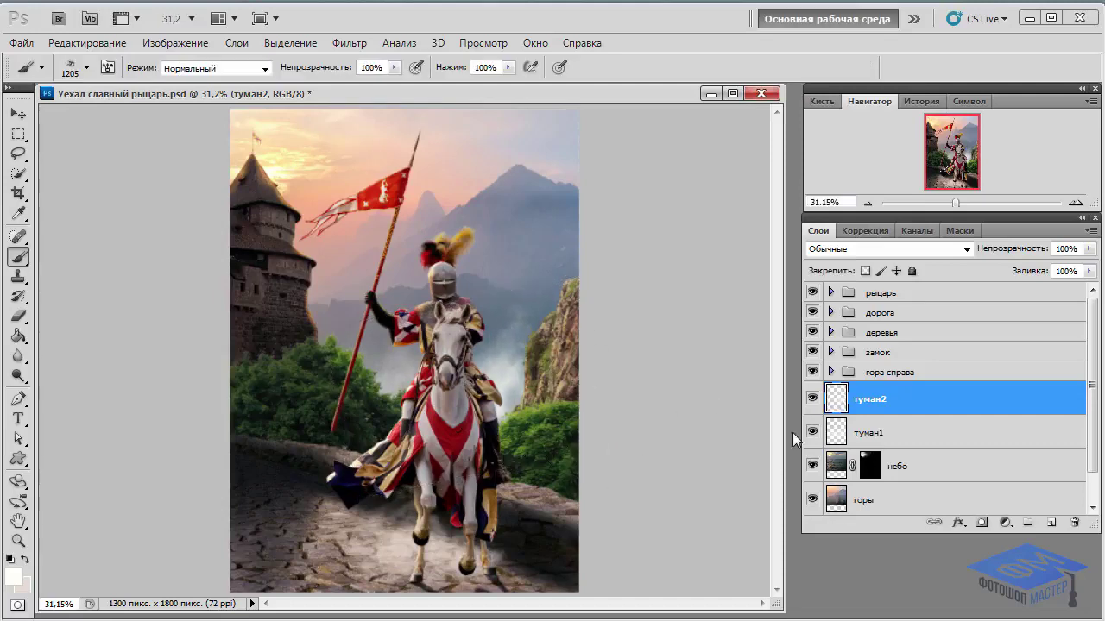
left_click(1088, 249)
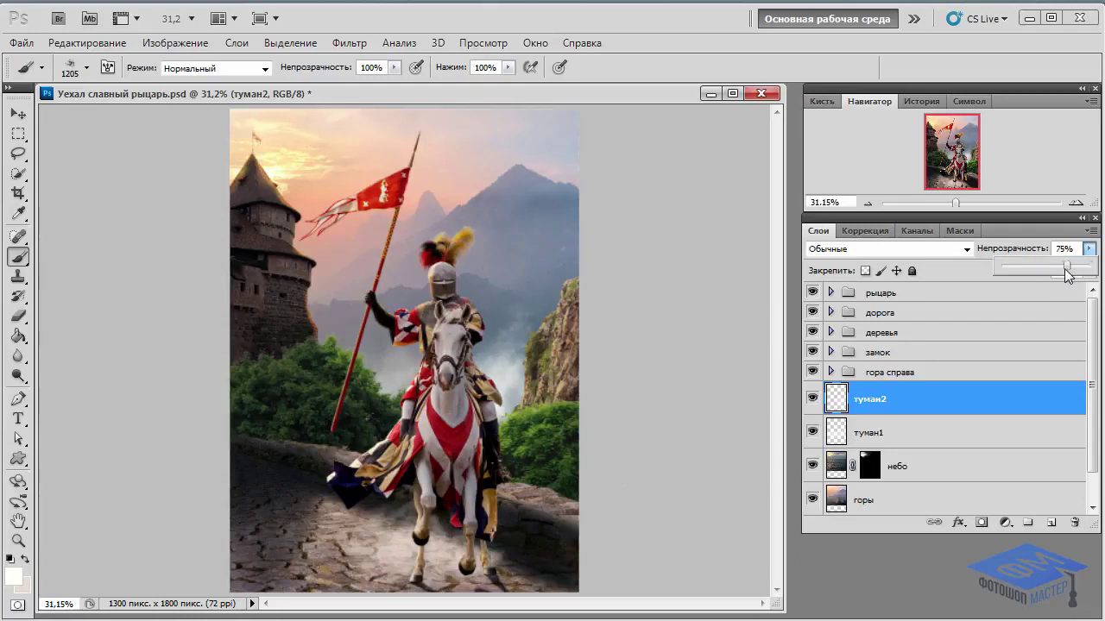
left_click_drag(1067, 274, 1056, 273)
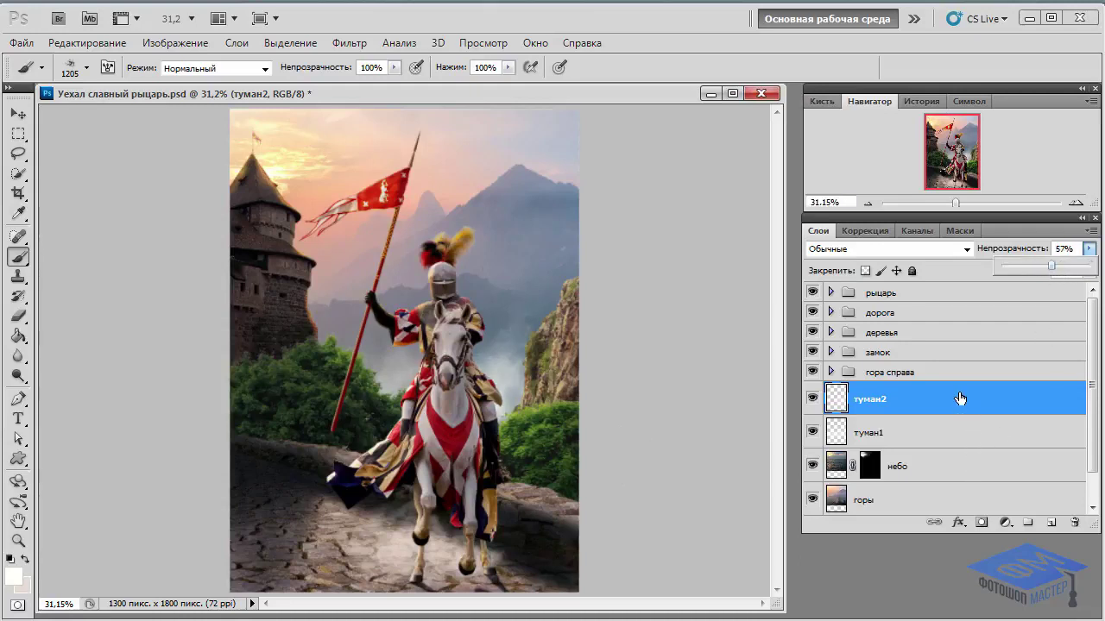
left_click(1098, 405)
Add a new empty layer named рефлексы above the рыцарь group
left_click(961, 293)
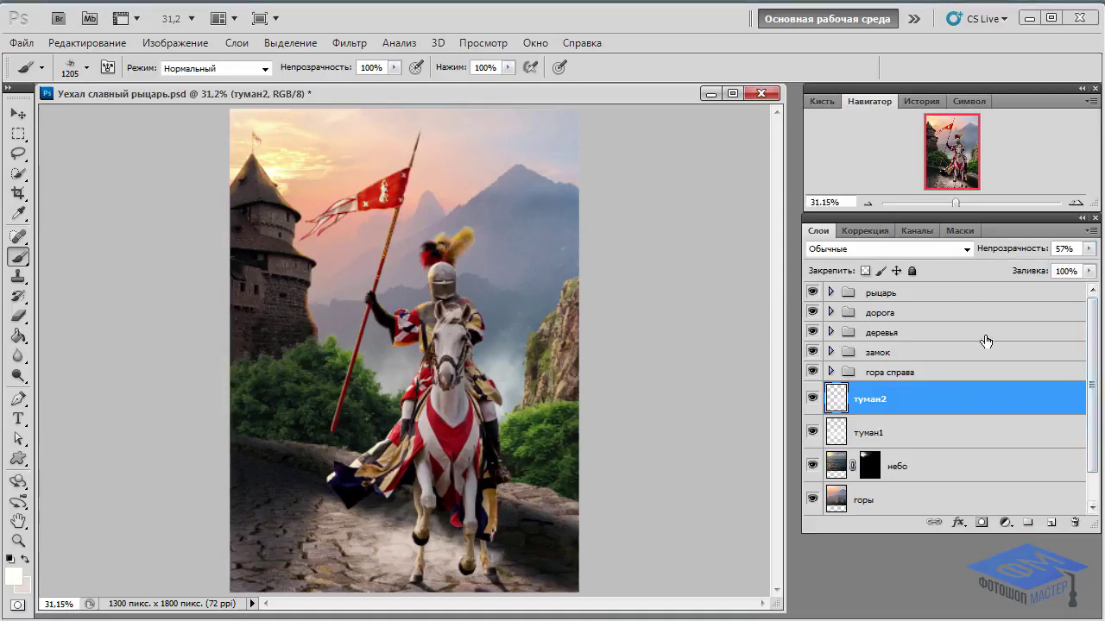
left_click(1050, 522)
double_click(867, 299)
type("рефлексы")
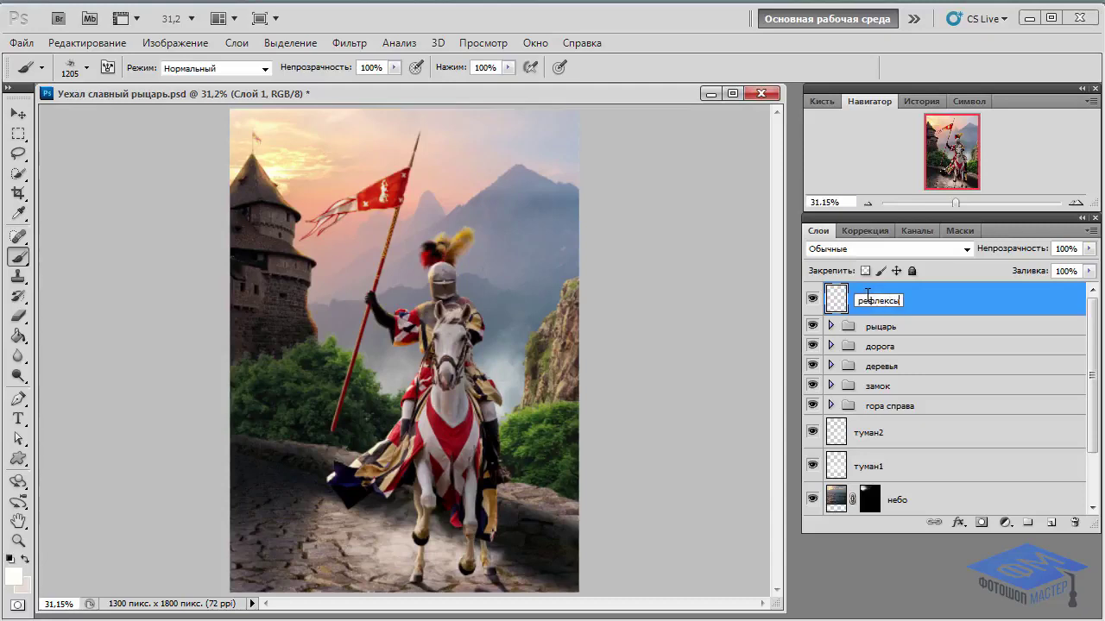
key("Return")
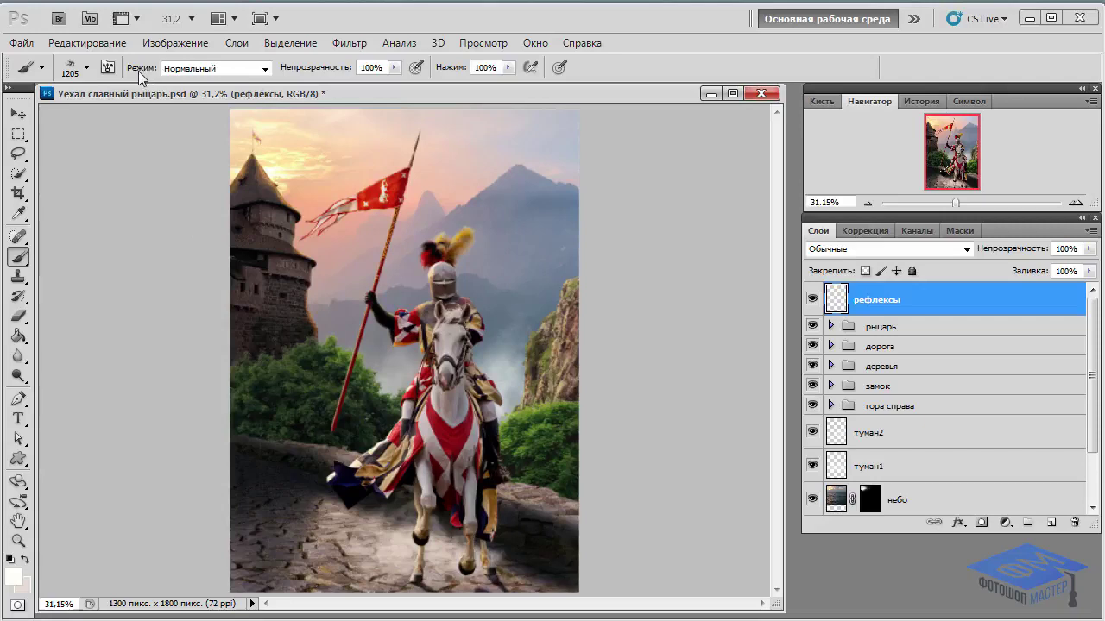
Choose a soft round 0%-hardness brush at 10% opacity and zoom to about 173% on the cliff
left_click(87, 68)
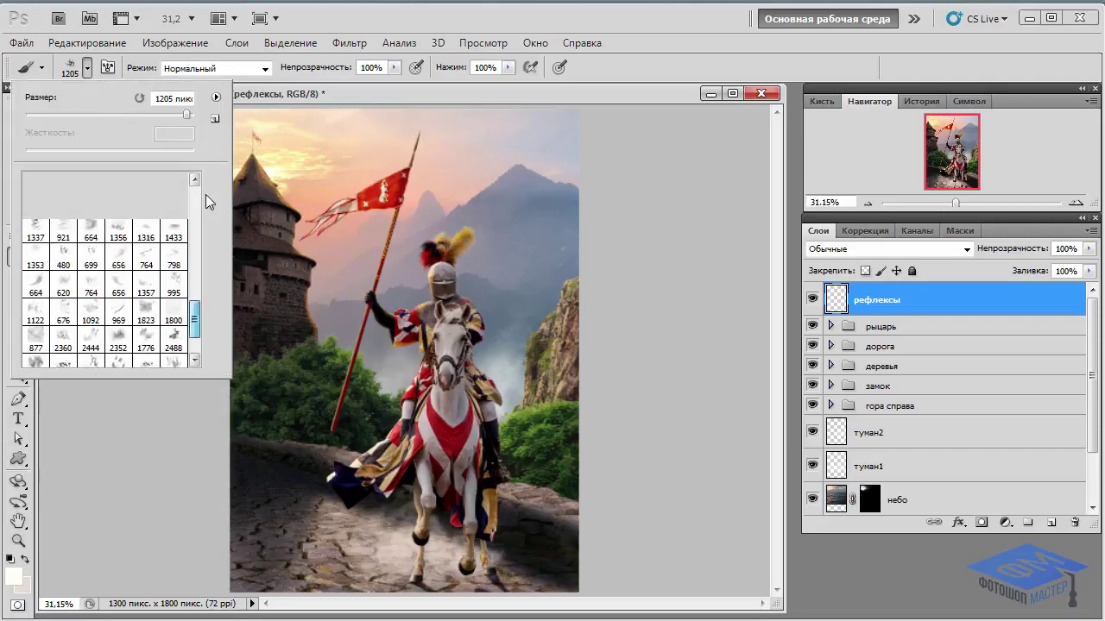
left_click_drag(195, 335, 211, 177)
left_click(31, 186)
left_click(86, 69)
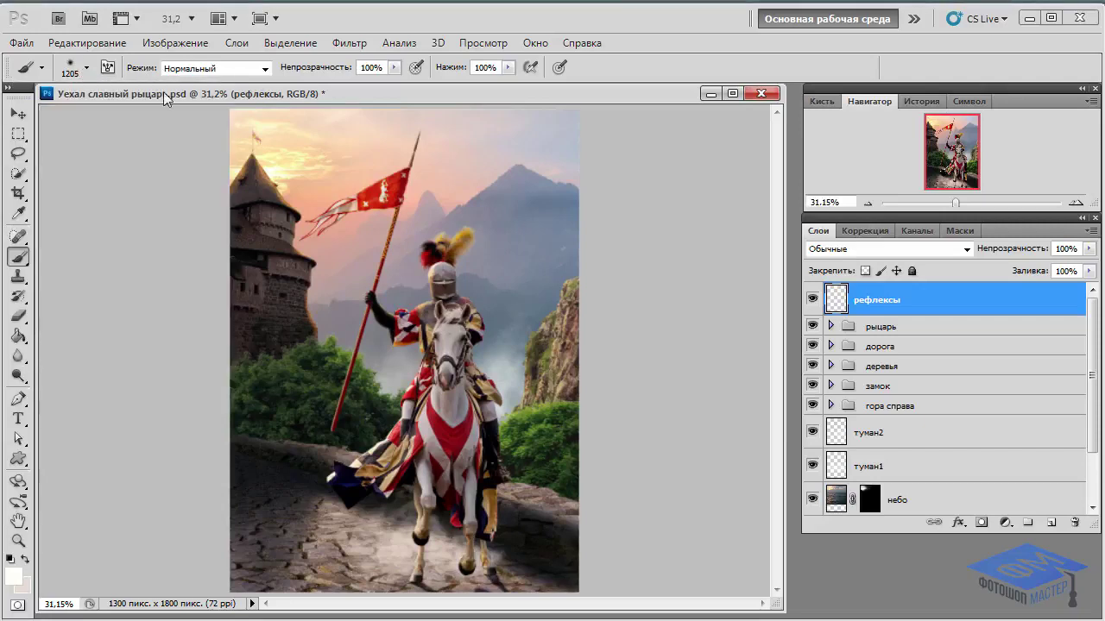
left_click(384, 69)
left_click_drag(956, 206, 985, 204)
left_click_drag(956, 164, 989, 140)
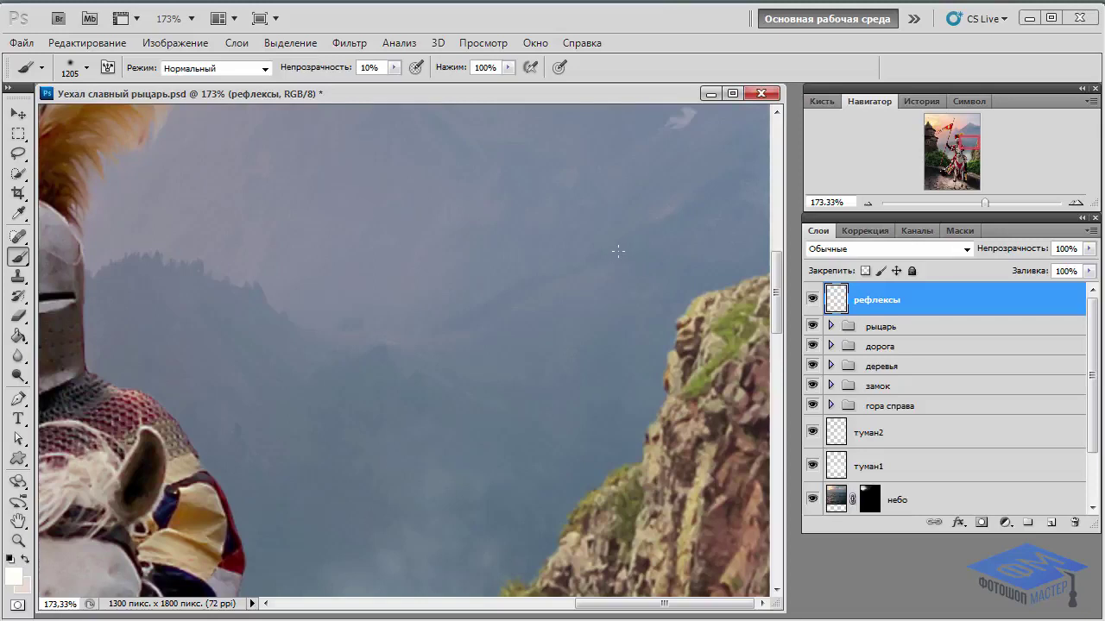
With a 30 px brush, sample the grey-blue sky and paint faint reflexes along the cliff edge
left_click(87, 67)
key("Return")
key("bracketright")
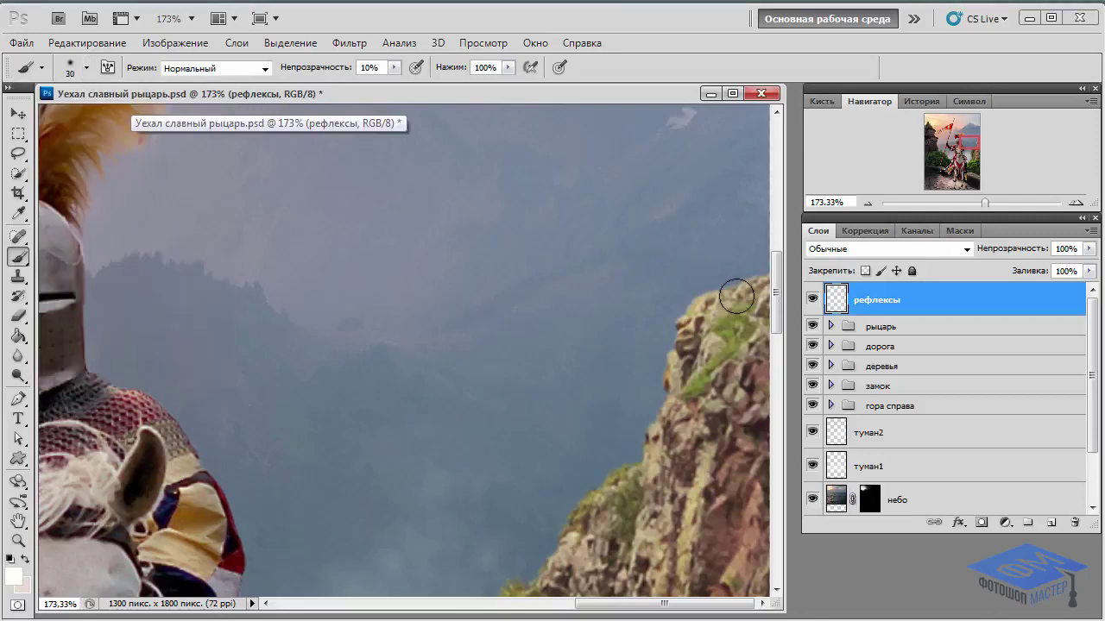
left_click(739, 246, "alt")
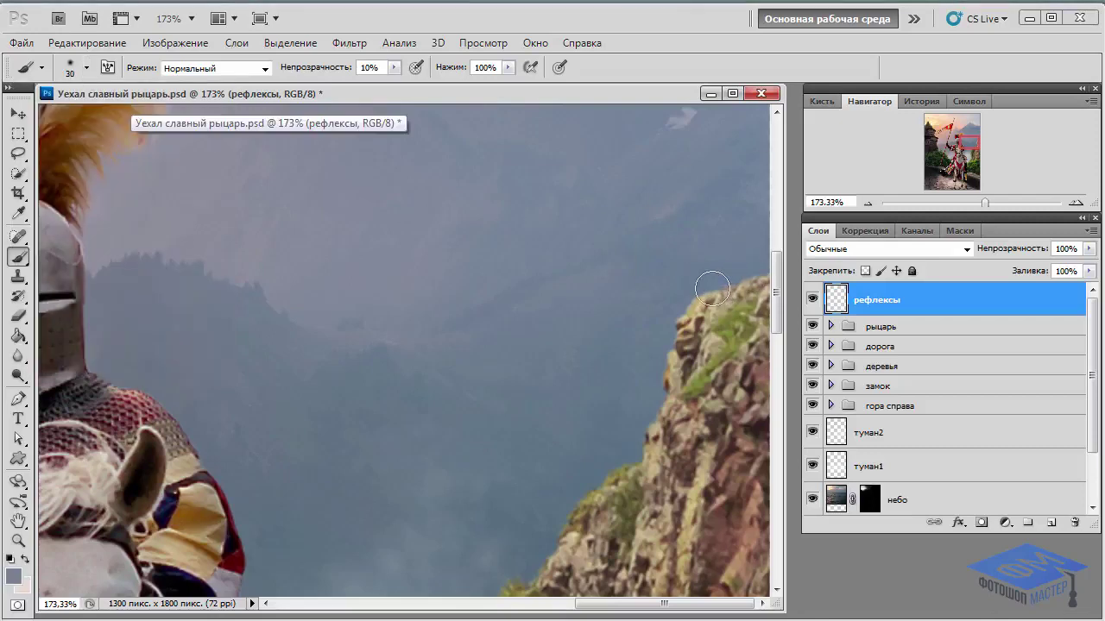
left_click_drag(712, 290, 675, 336)
left_click_drag(666, 290, 661, 210)
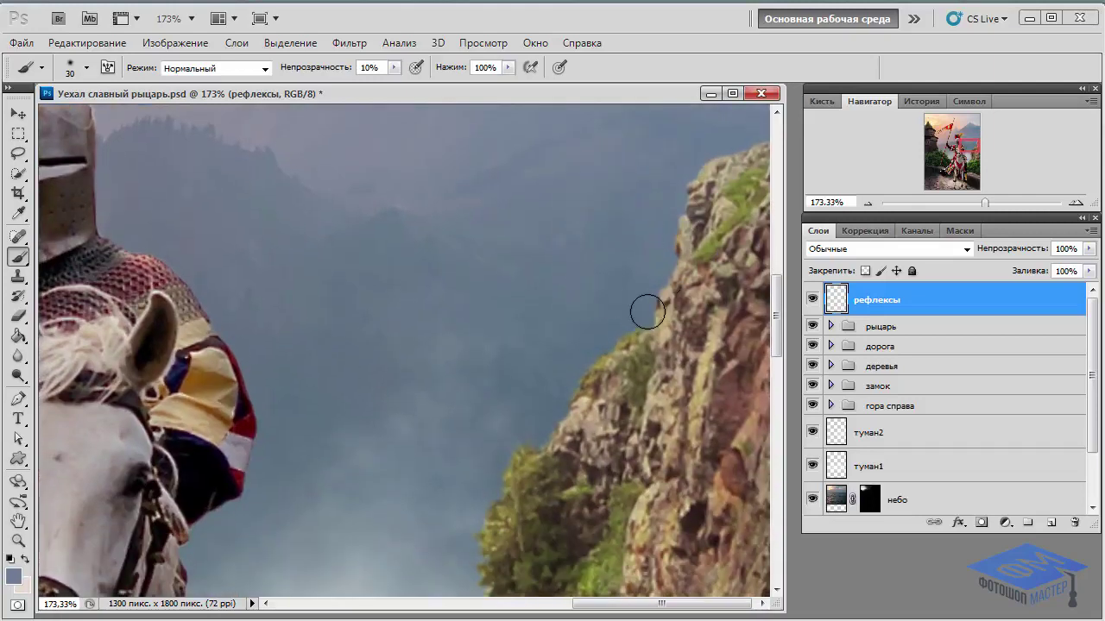
left_click_drag(601, 301, 629, 210)
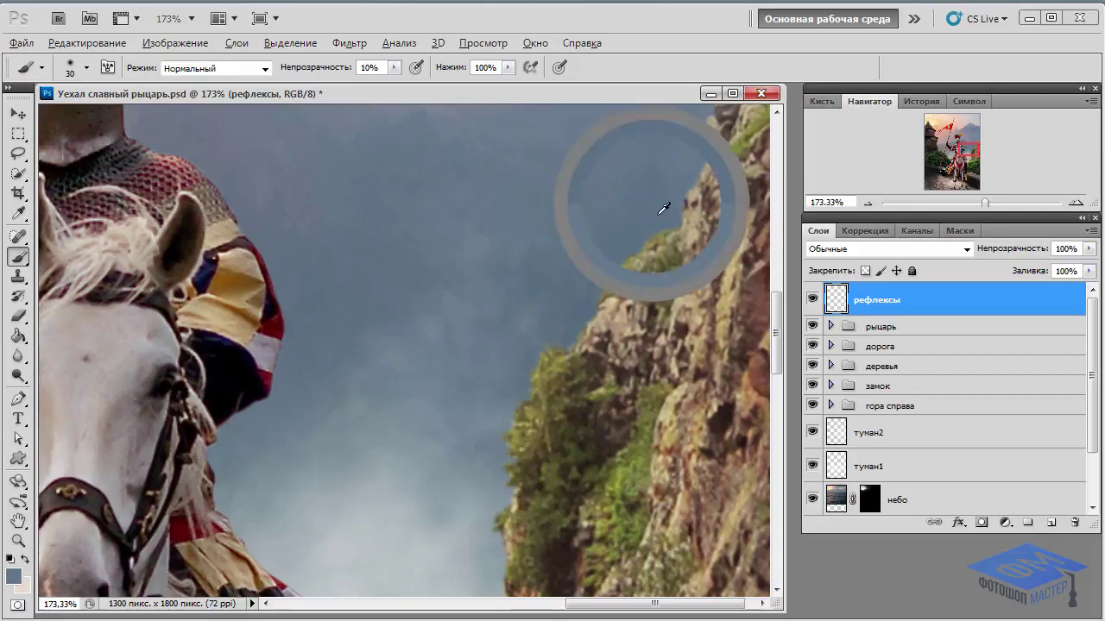
left_click_drag(555, 279, 584, 172)
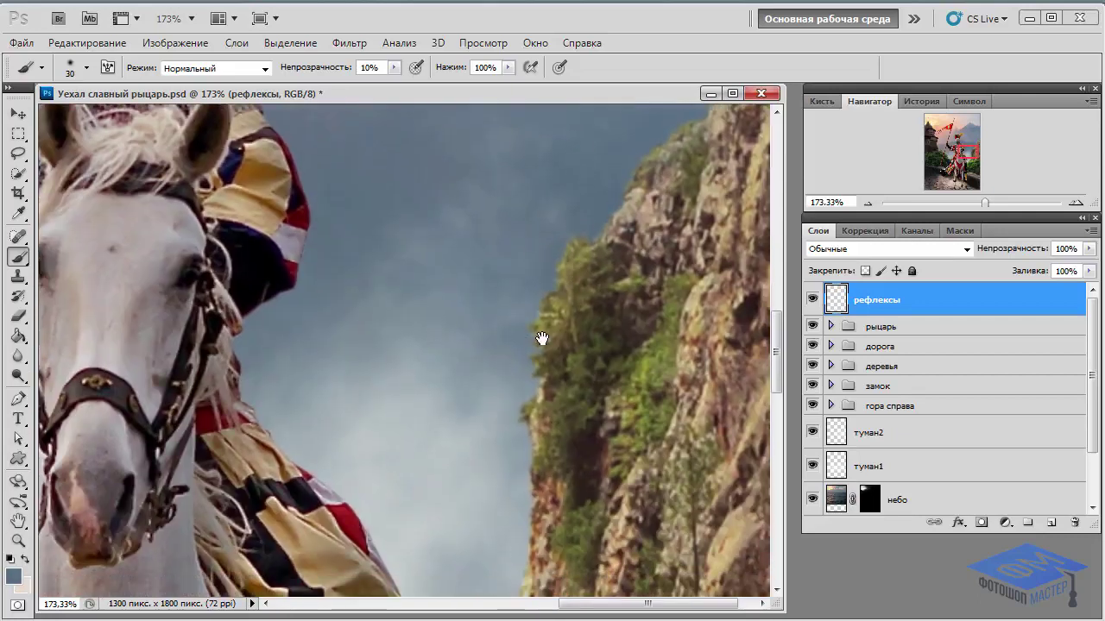
Pan across the cliff, the horse's chest and head, and the knight's helmet
left_click_drag(542, 339, 532, 227)
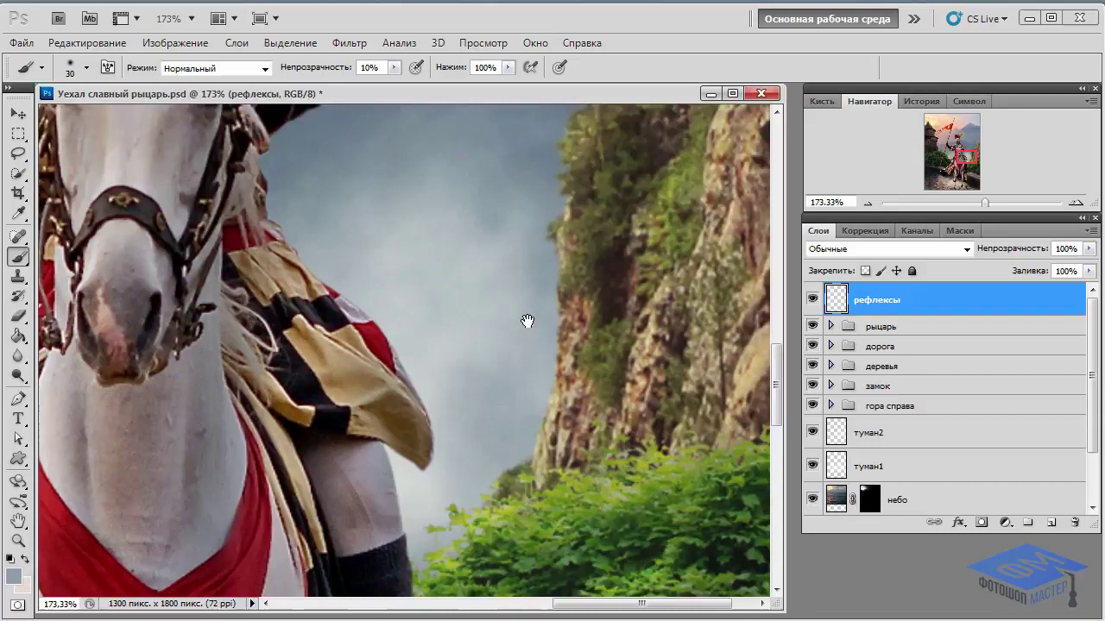
left_click_drag(524, 316, 566, 257)
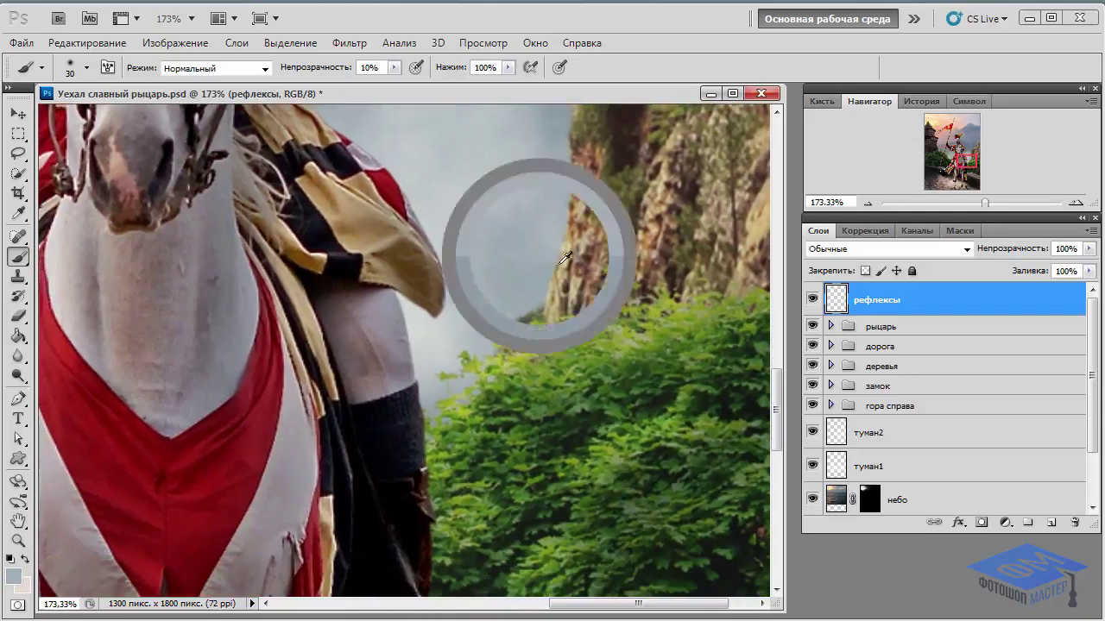
left_click_drag(730, 259, 649, 336)
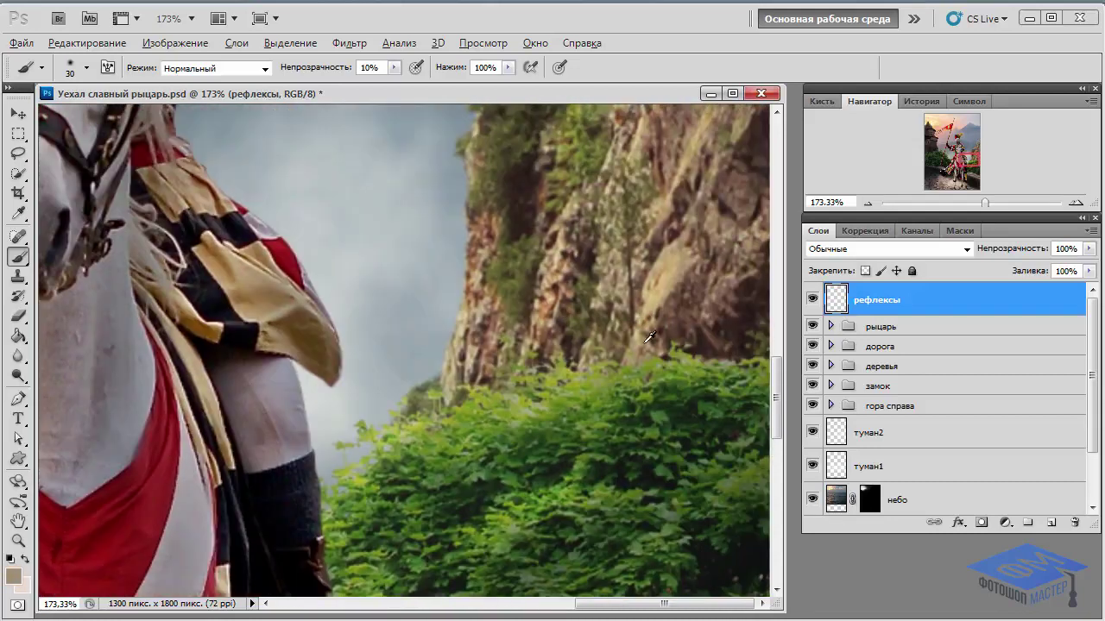
left_click_drag(340, 371, 599, 357)
left_click_drag(538, 303, 602, 402)
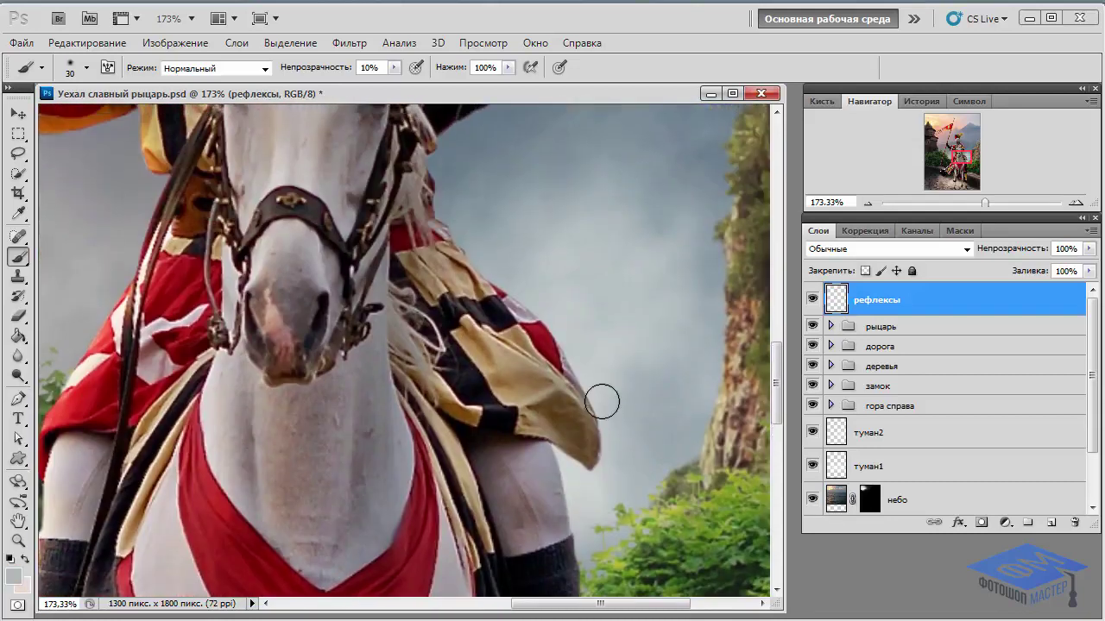
mouse_move(557, 321)
left_mouse_down()
mouse_move(587, 382)
mouse_move(551, 417)
left_mouse_up()
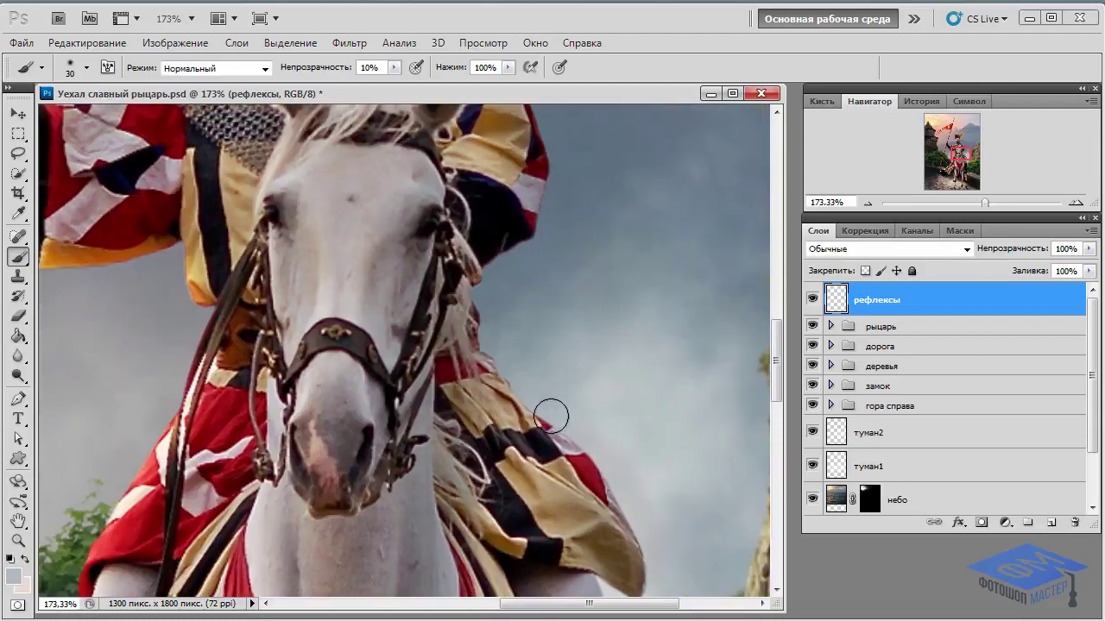
left_click_drag(523, 288, 526, 466)
left_click_drag(555, 382, 568, 462)
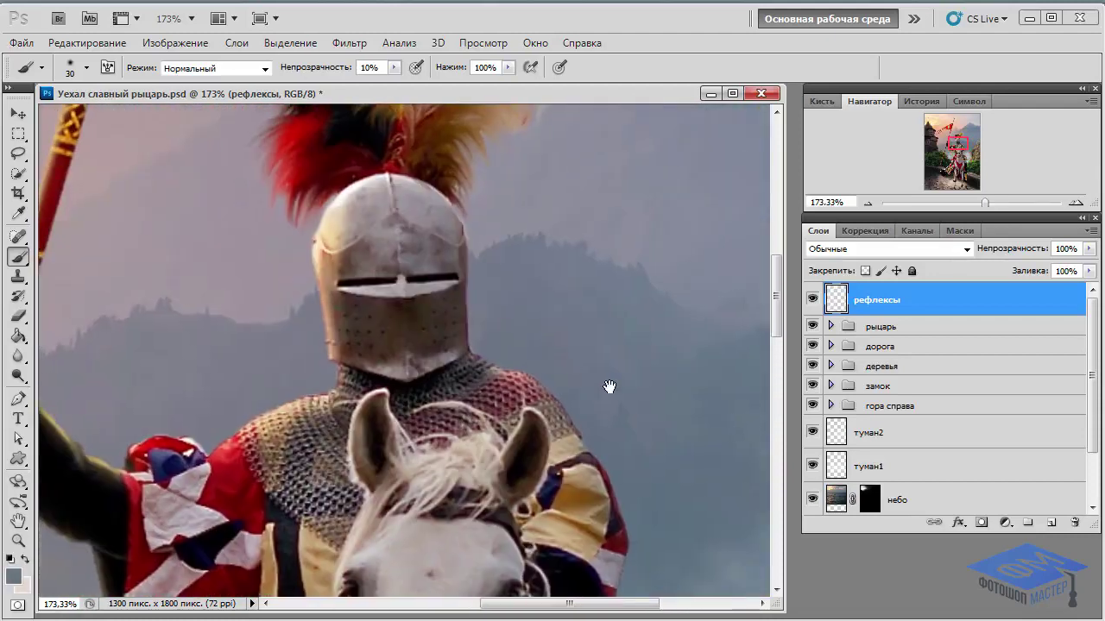
Pan along the plume, the knight's torso and flag, and the horse's body
left_click_drag(534, 305, 611, 409)
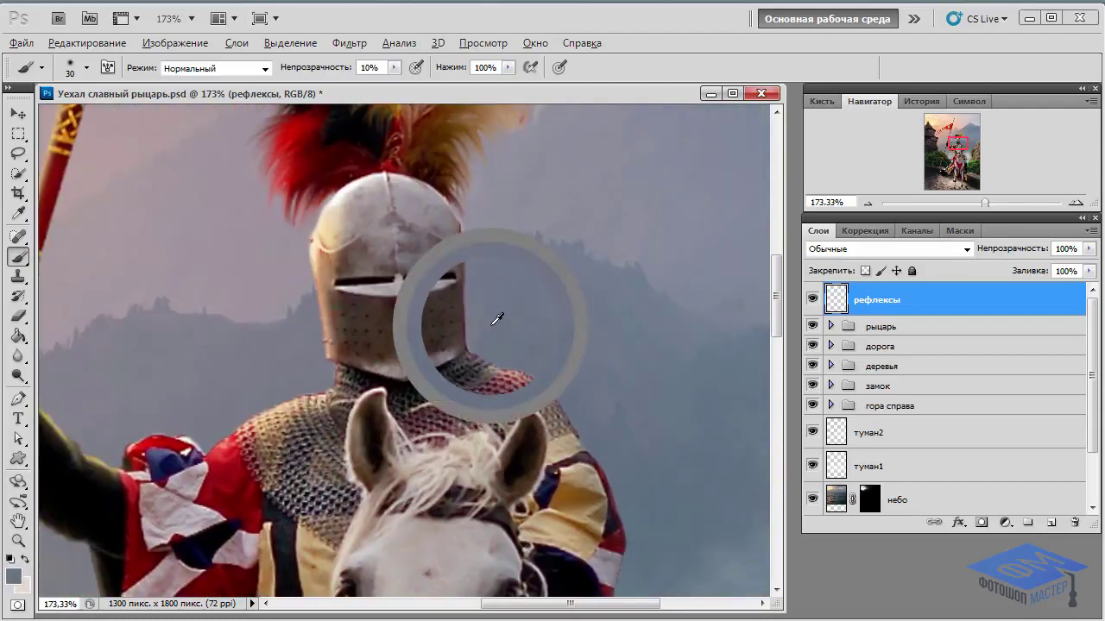
left_click_drag(498, 209, 538, 375)
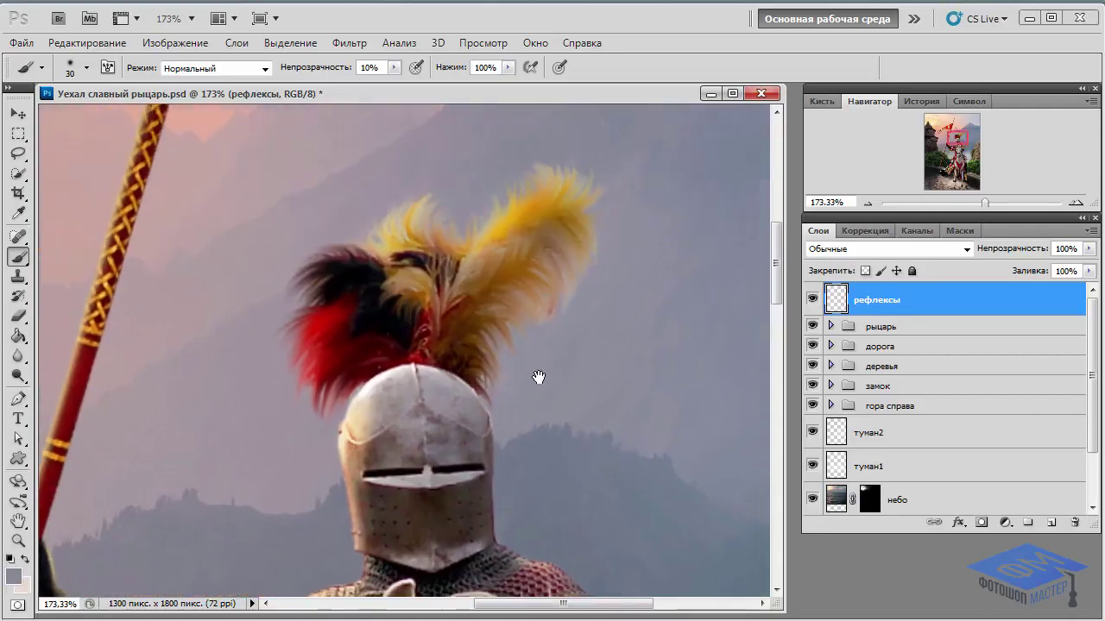
left_click_drag(488, 227, 550, 199)
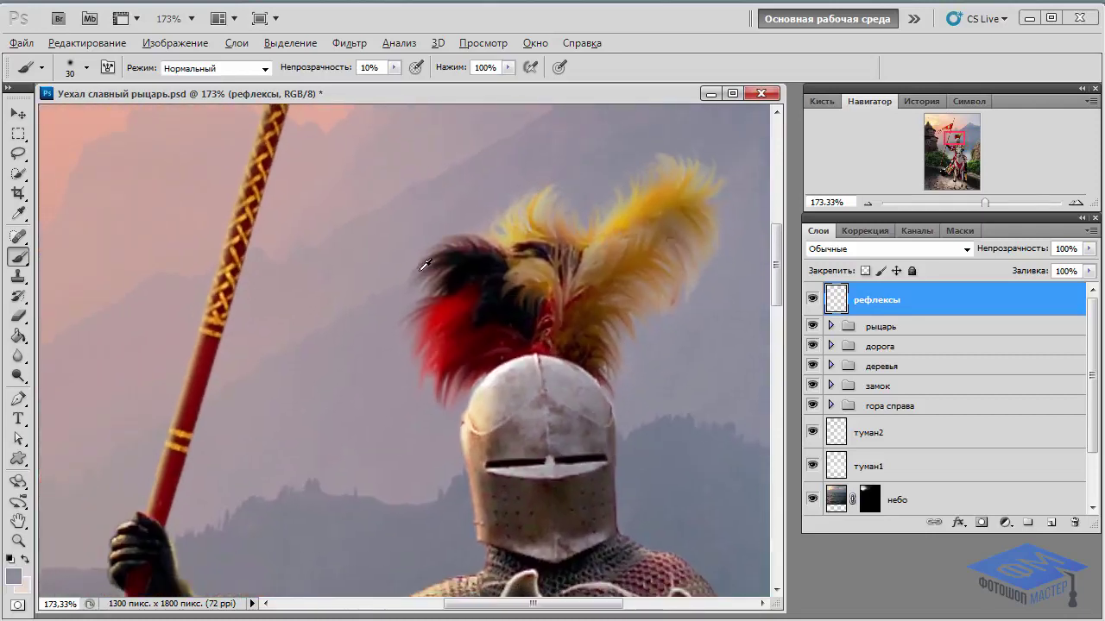
left_click_drag(435, 419, 451, 193)
left_click_drag(485, 539, 428, 289)
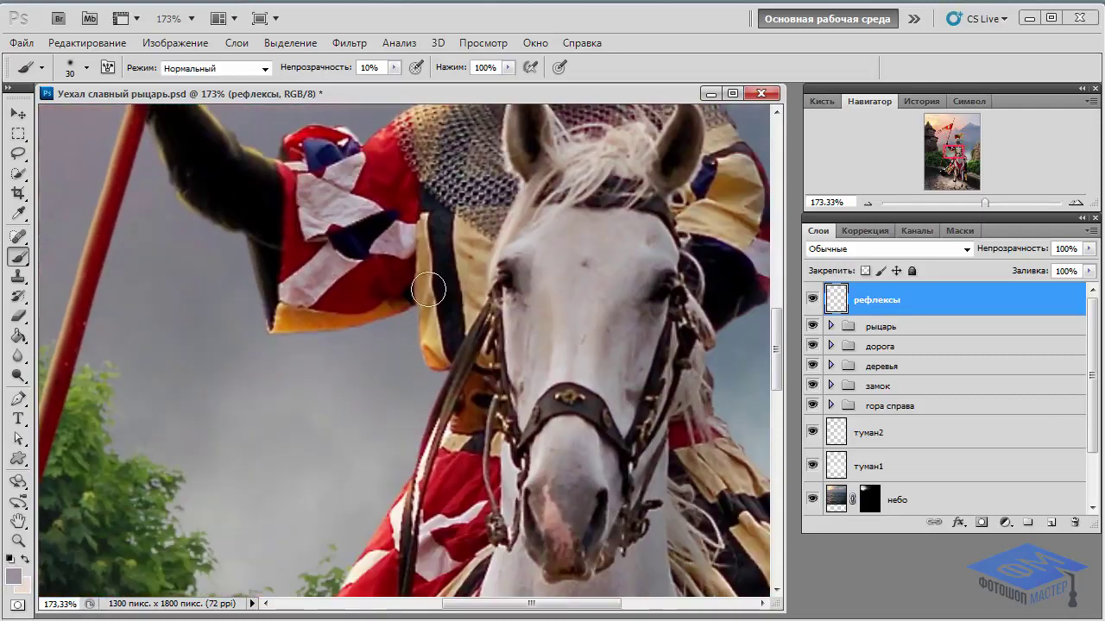
left_click_drag(402, 427, 444, 193)
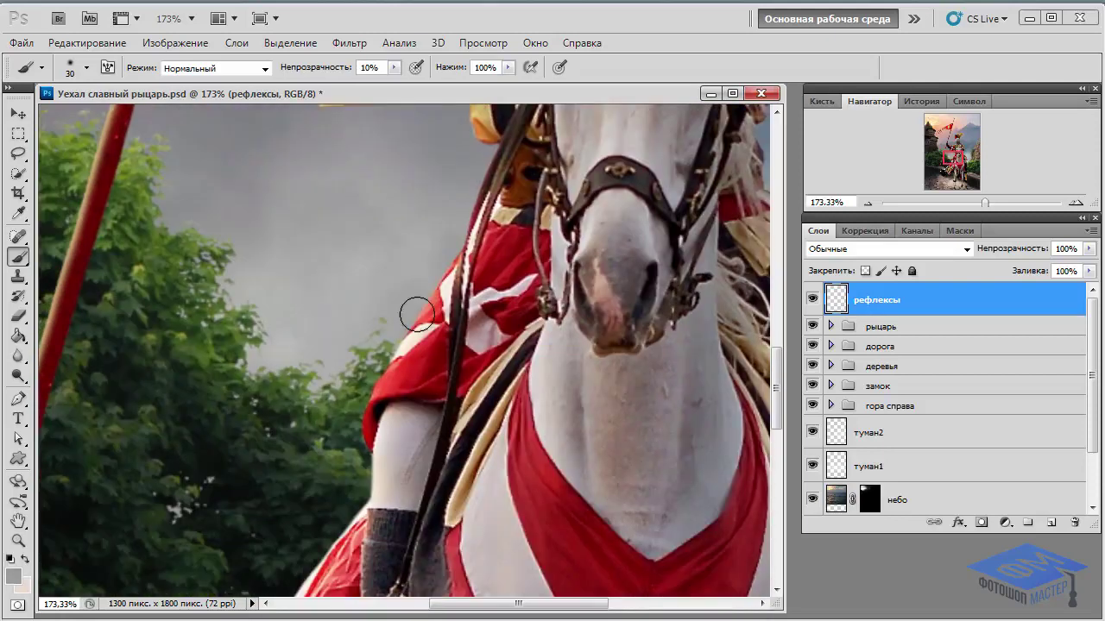
left_click_drag(416, 316, 624, 239)
Enlarge the brush to 40 px near the castle tower and sample pink sky and near-black tones
key("bracketright")
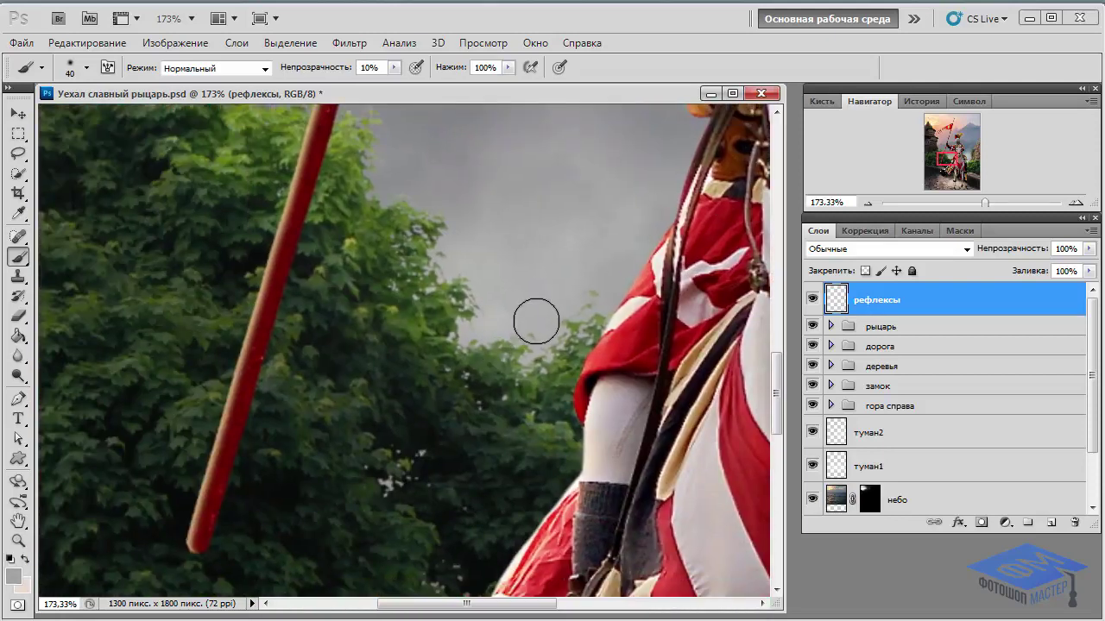
left_click_drag(434, 242, 505, 381)
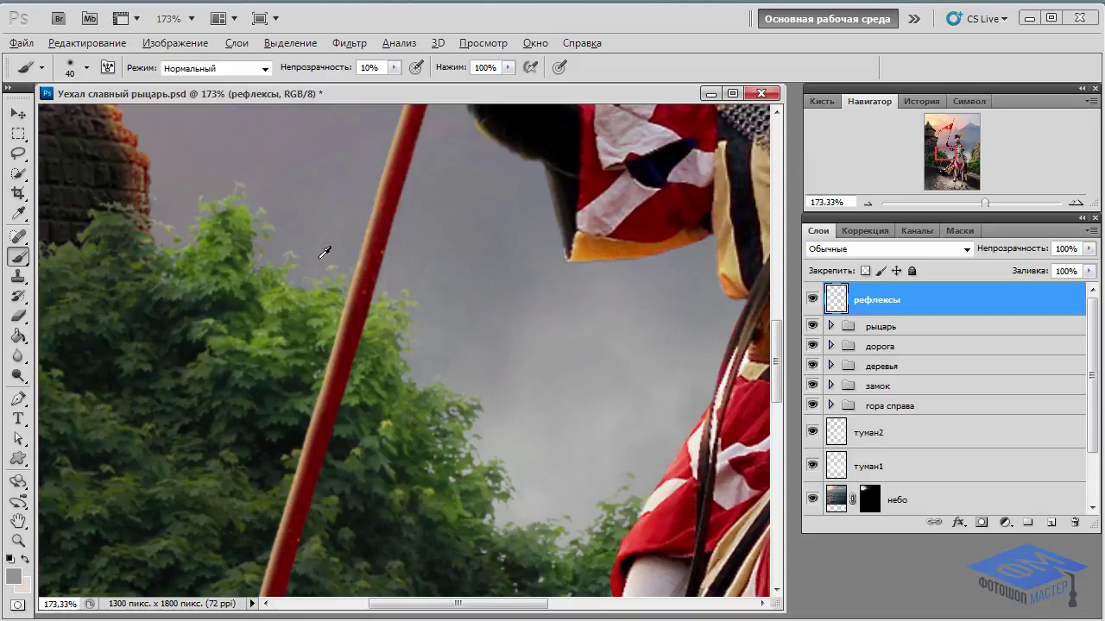
mouse_move(540, 332)
left_mouse_down()
mouse_move(536, 258)
mouse_move(686, 510)
left_mouse_up()
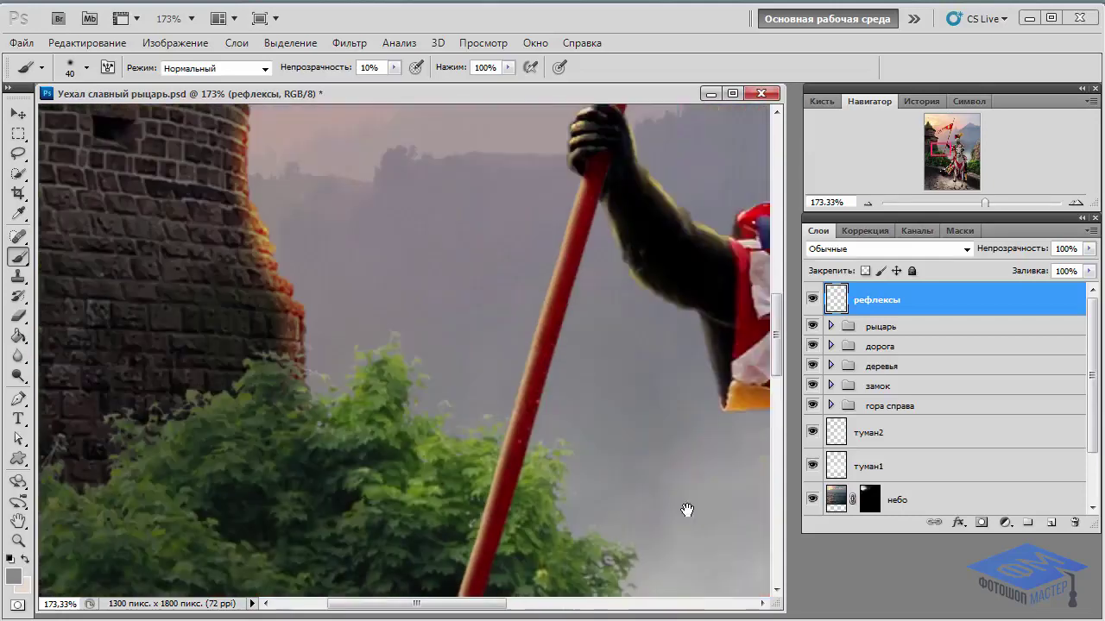
left_click_drag(311, 380, 386, 383)
left_click_drag(415, 315, 530, 457)
left_click(484, 328, "alt")
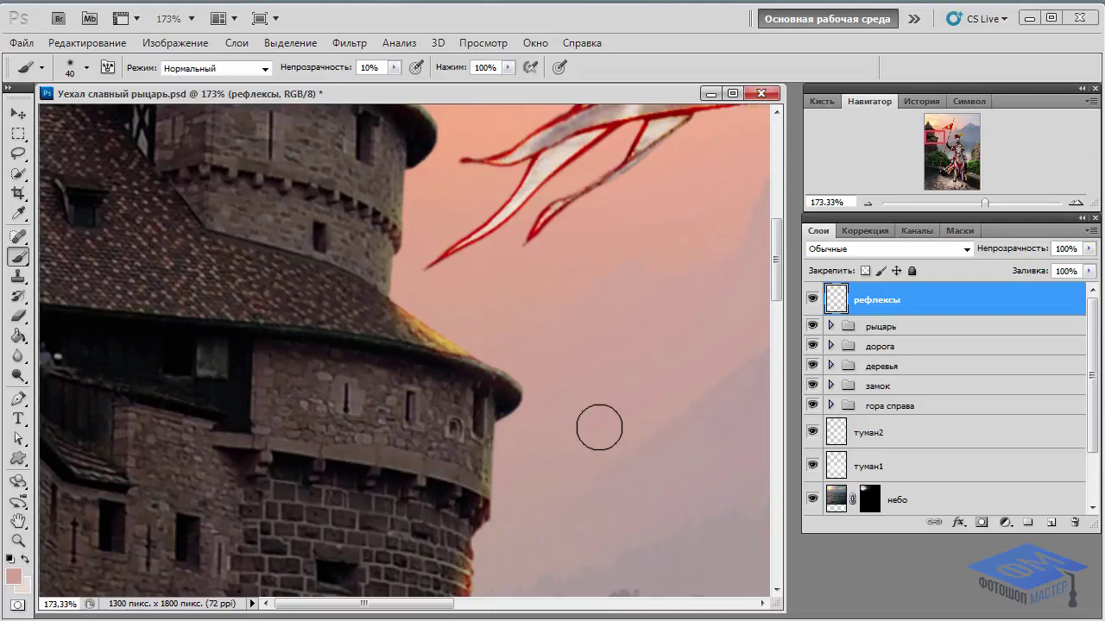
scroll(599, 429, "down", 5)
scroll(547, 414, "down", 5)
scroll(553, 320, "down", 3)
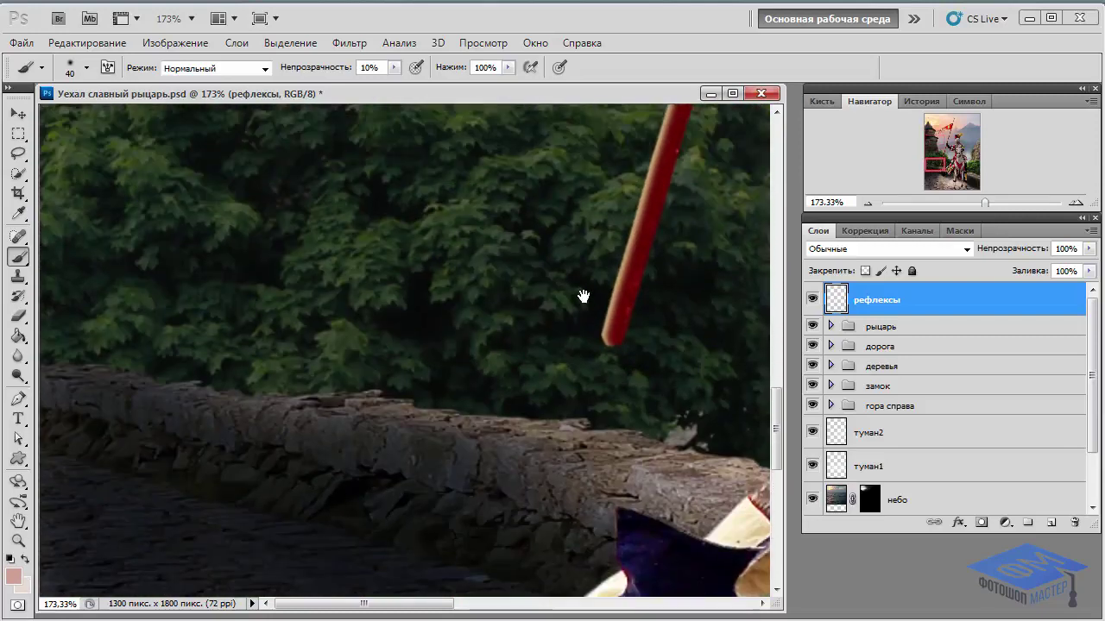
left_click(105, 328, "alt")
Pan over the flag, trees and stone wall, then zoom out to view the whole composite
mouse_move(697, 408)
left_mouse_down()
mouse_move(377, 283)
mouse_move(424, 315)
left_mouse_up()
left_click_drag(600, 168, 476, 336)
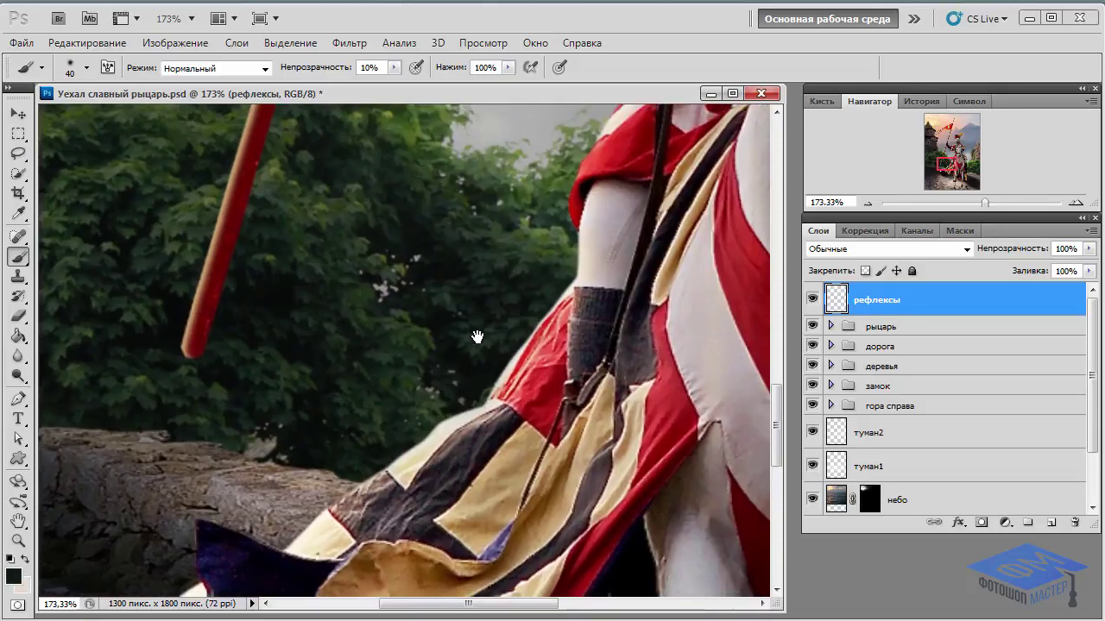
left_click(970, 168)
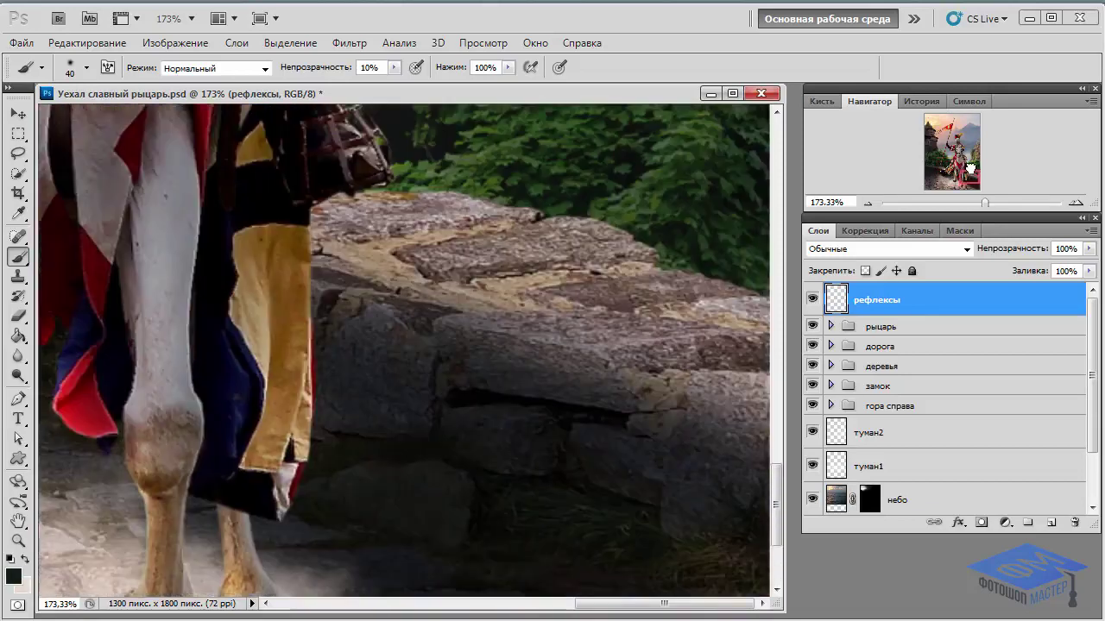
left_click_drag(971, 169, 969, 164)
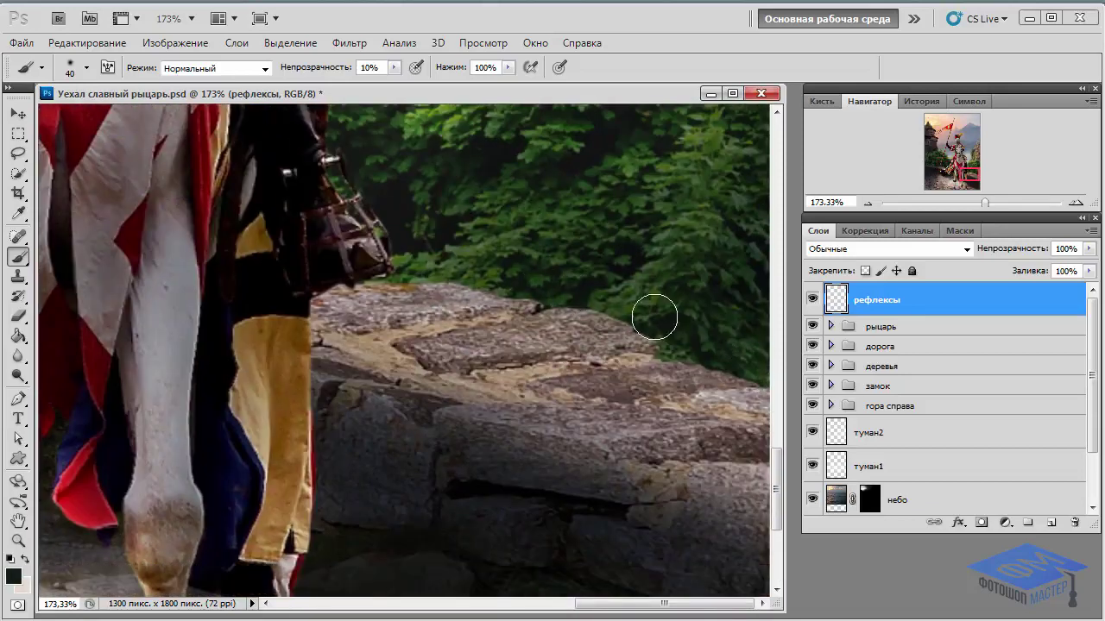
left_click_drag(984, 202, 956, 203)
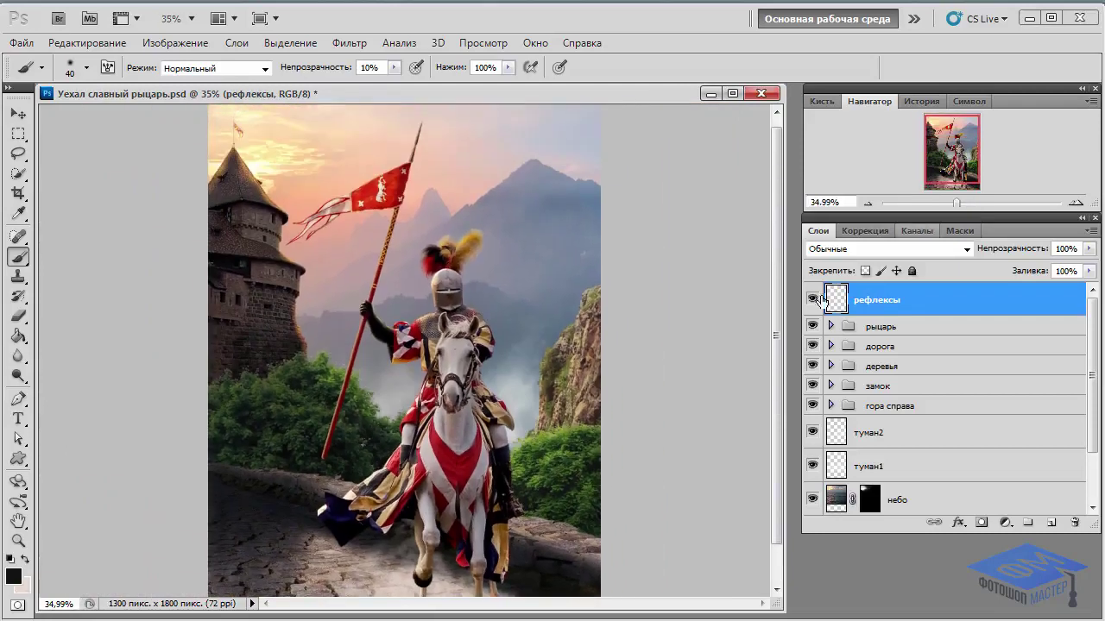
Compare the рефлексы layer on and off, then add a new layer named виньетка
left_click(812, 298)
left_click(813, 299)
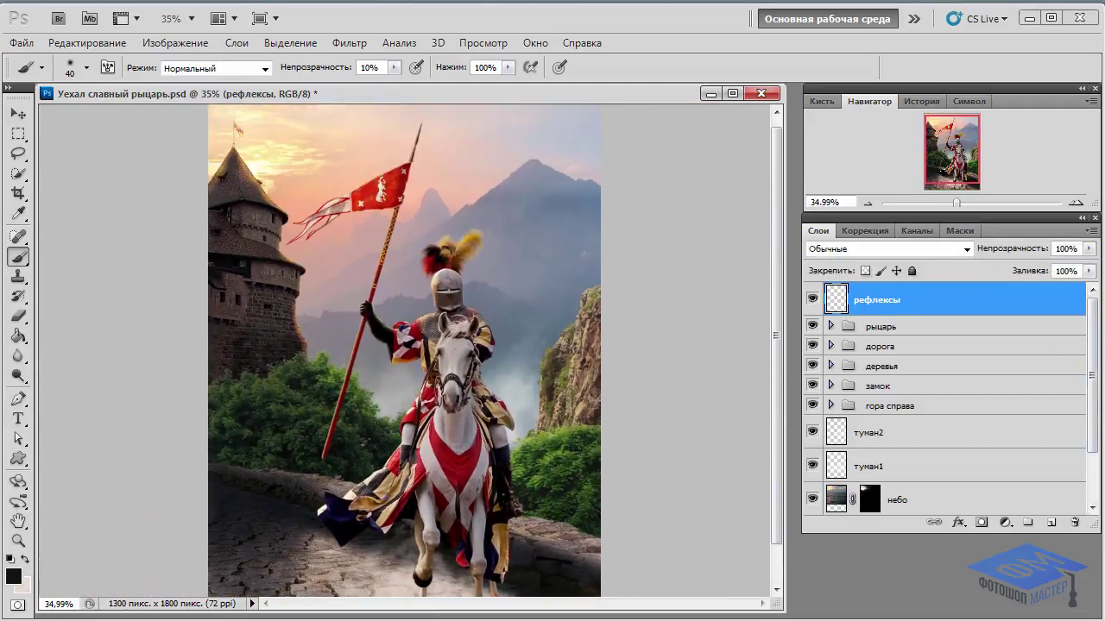
left_click(1052, 523)
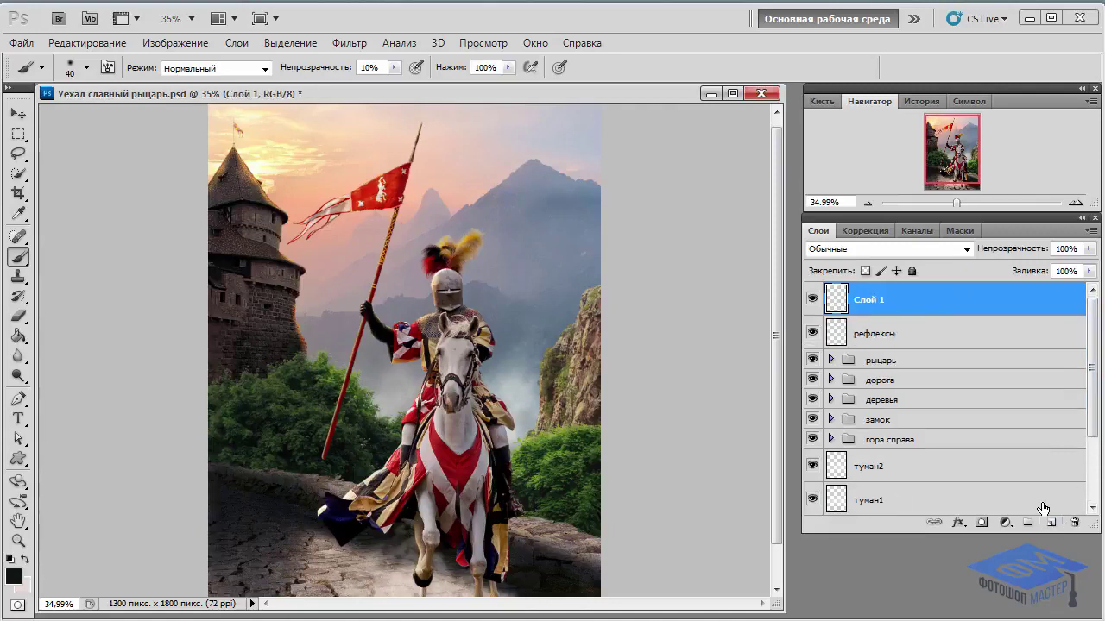
double_click(869, 300)
type("виньетк")
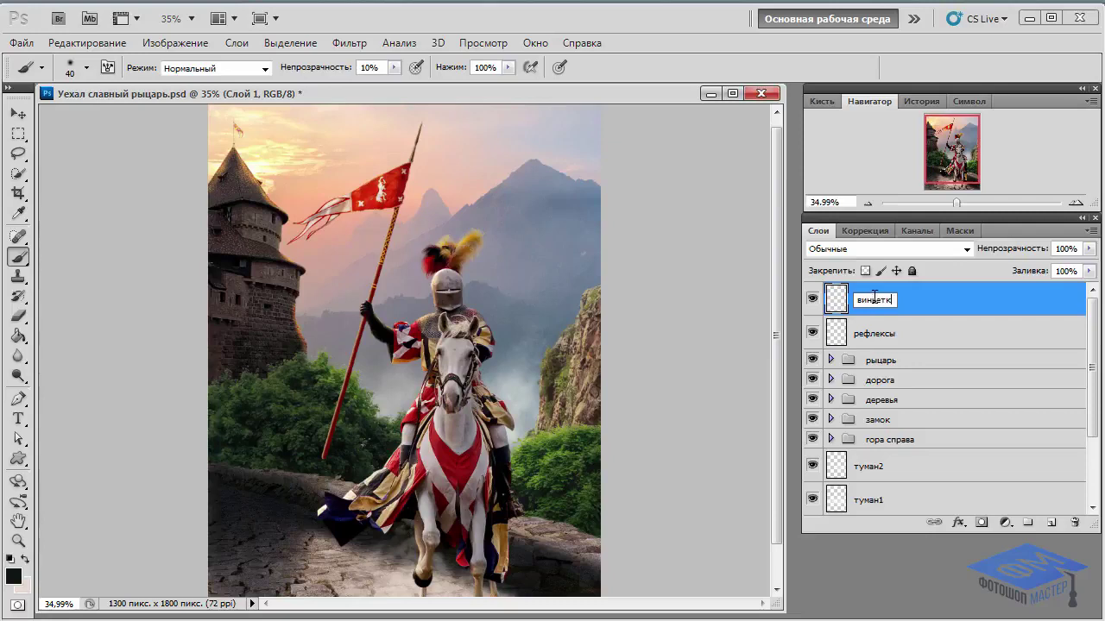
type("а")
key("Return")
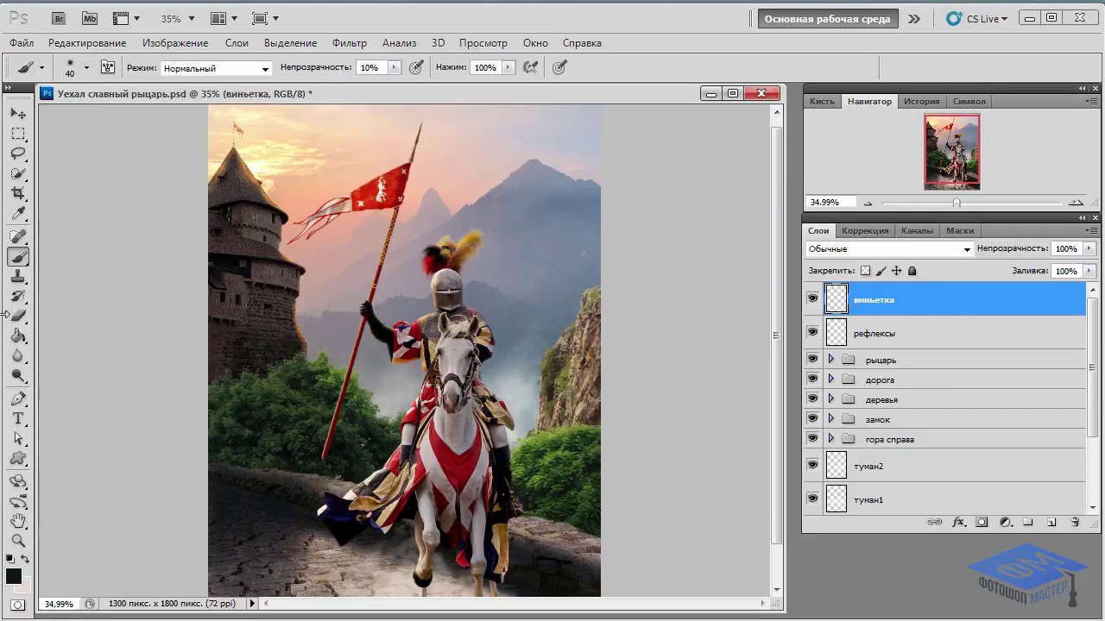
Select a 70 px-feathered rectangle inside the image edges and invert it to the borders
left_click(17, 136)
left_click(142, 132)
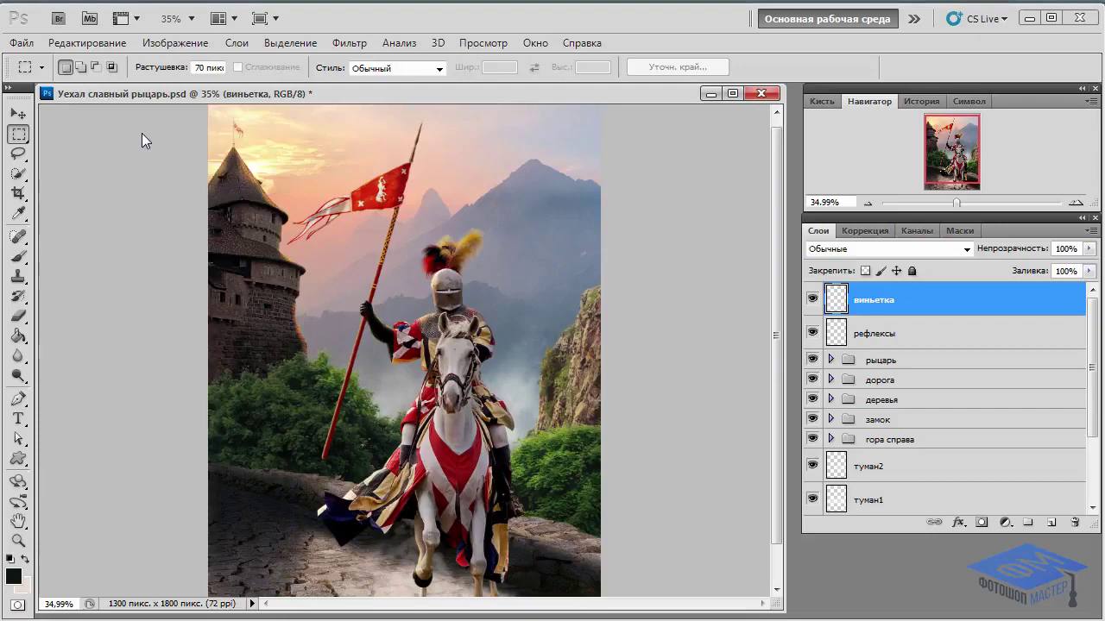
left_click_drag(955, 204, 955, 204)
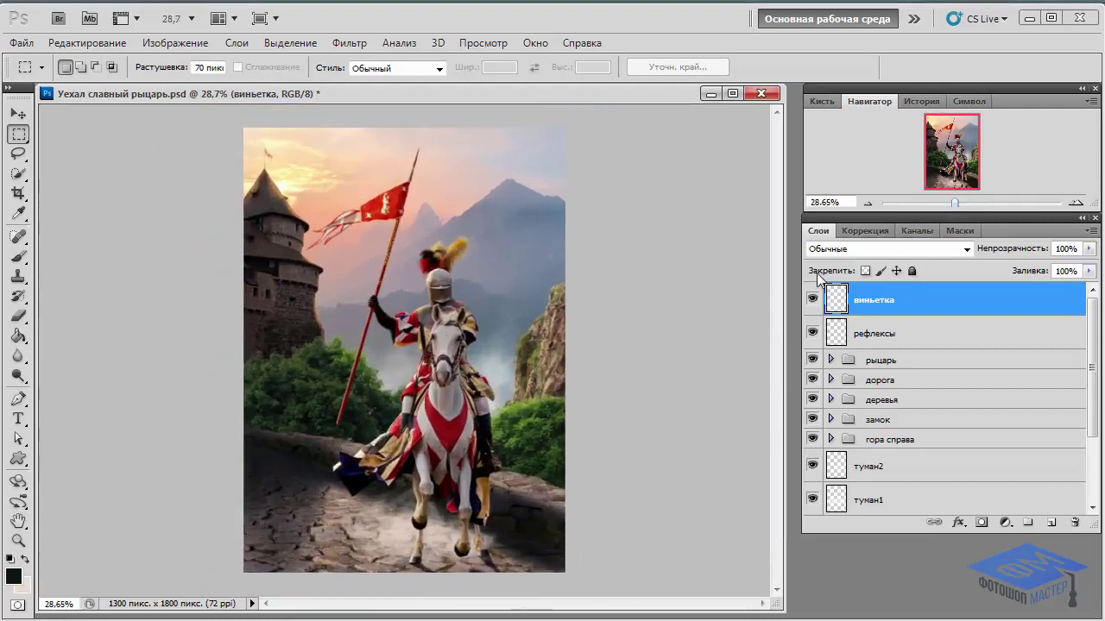
key("d")
left_click_drag(236, 115, 629, 582)
key("ctrl+shift+i")
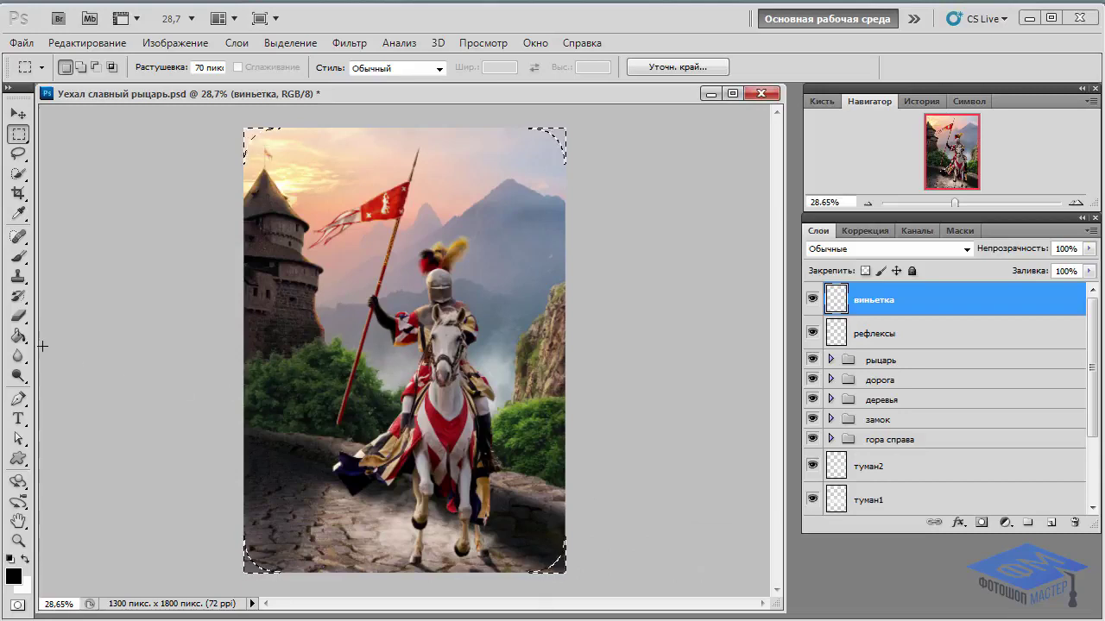
Fill the border selection with black, deselect, and set виньетка to Overlay blending
left_click(17, 339)
left_click(86, 350)
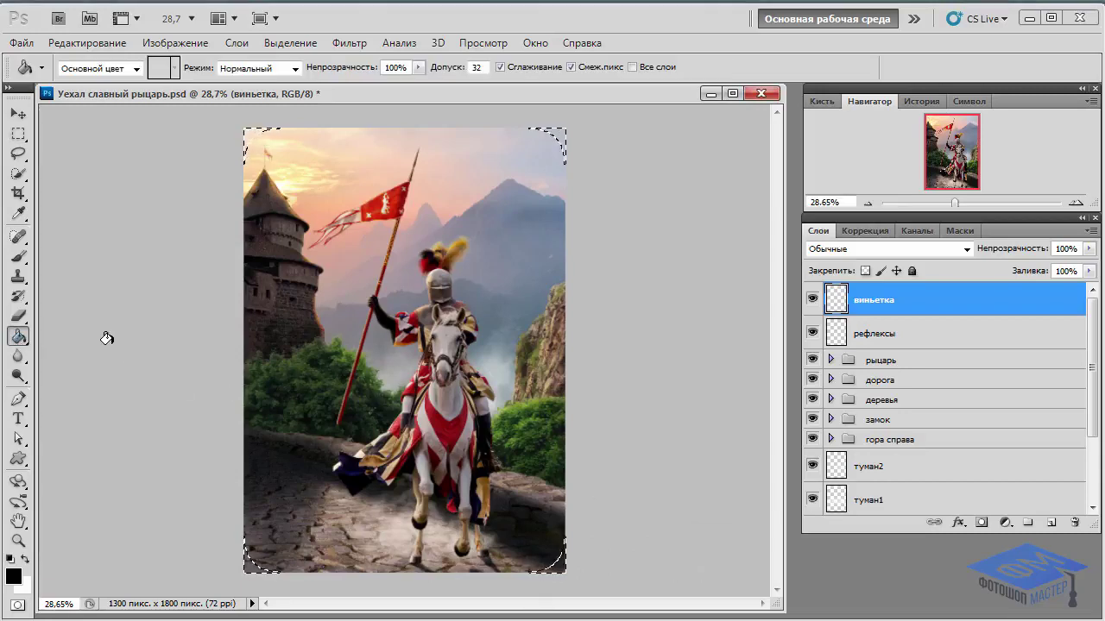
left_click(246, 135)
key("ctrl+d")
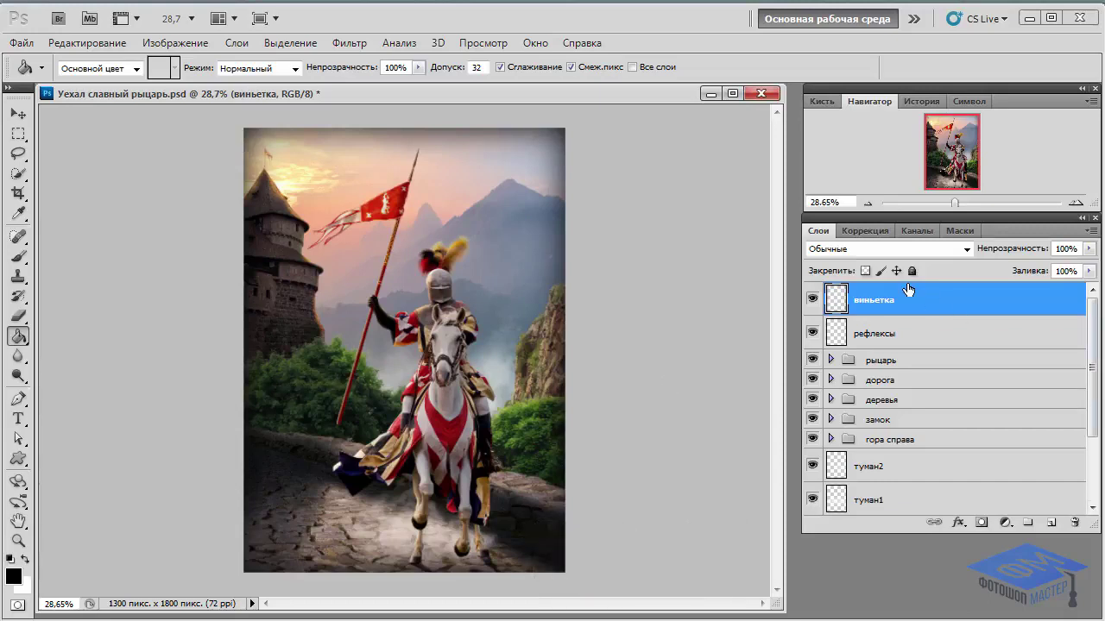
left_click(960, 250)
left_click(880, 212)
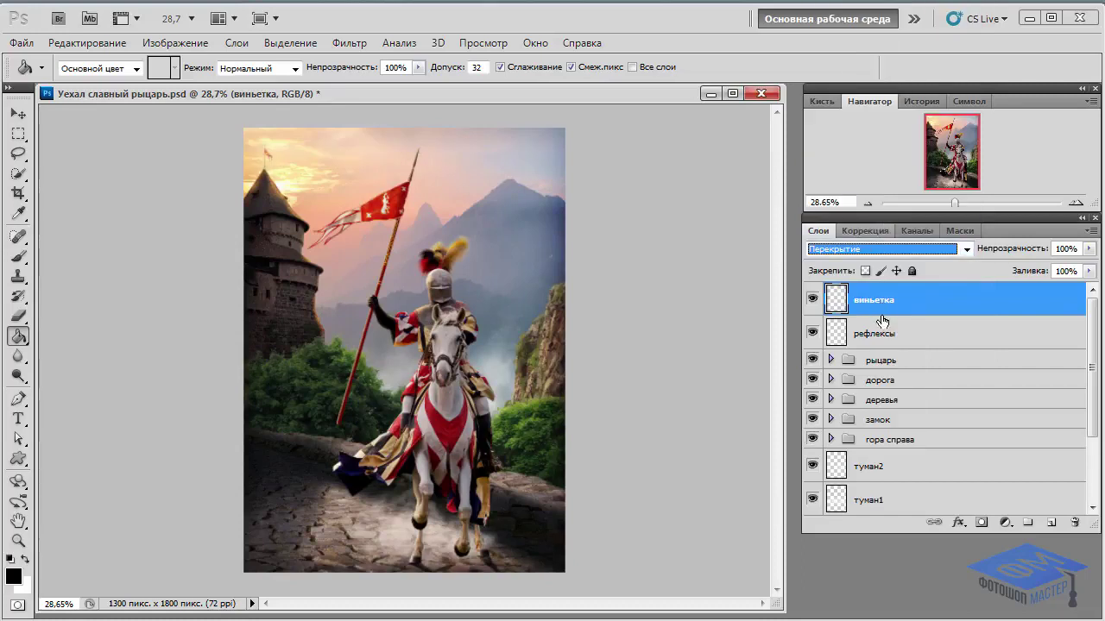
left_click(1005, 523)
Add a Gradient Map adjustment layer using the violet-to-orange preset
left_click(1015, 494)
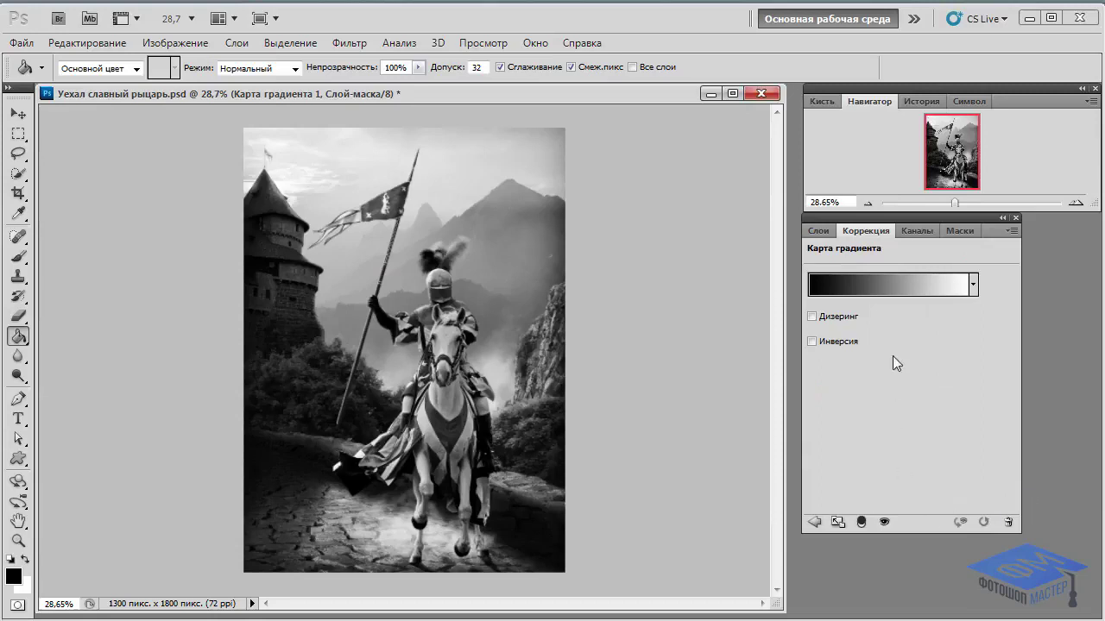
left_click(879, 285)
left_click(785, 228)
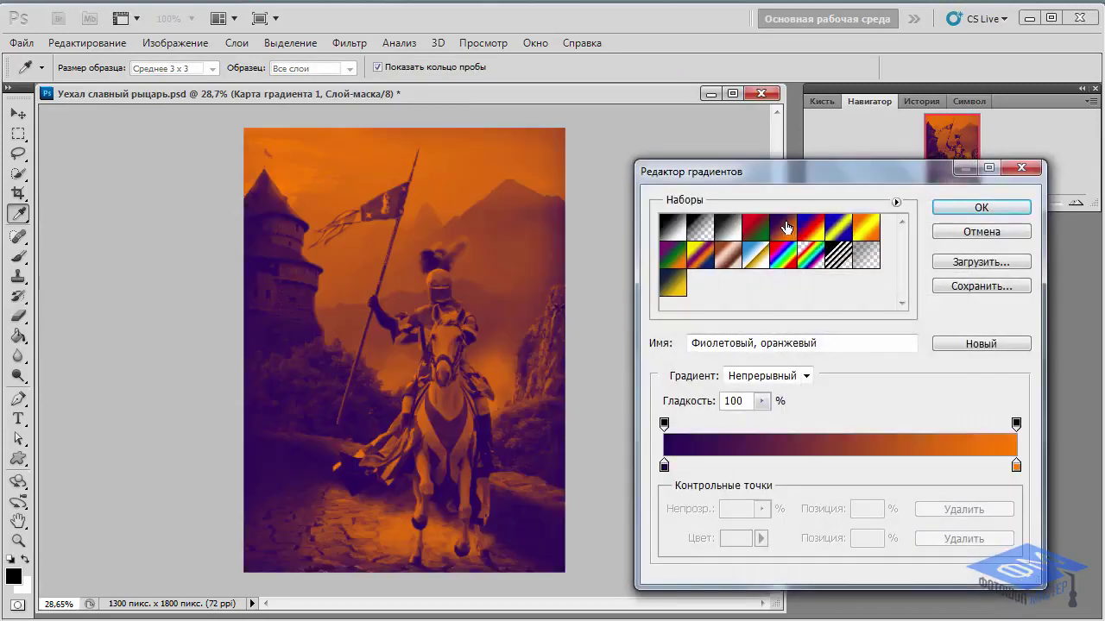
left_click(975, 210)
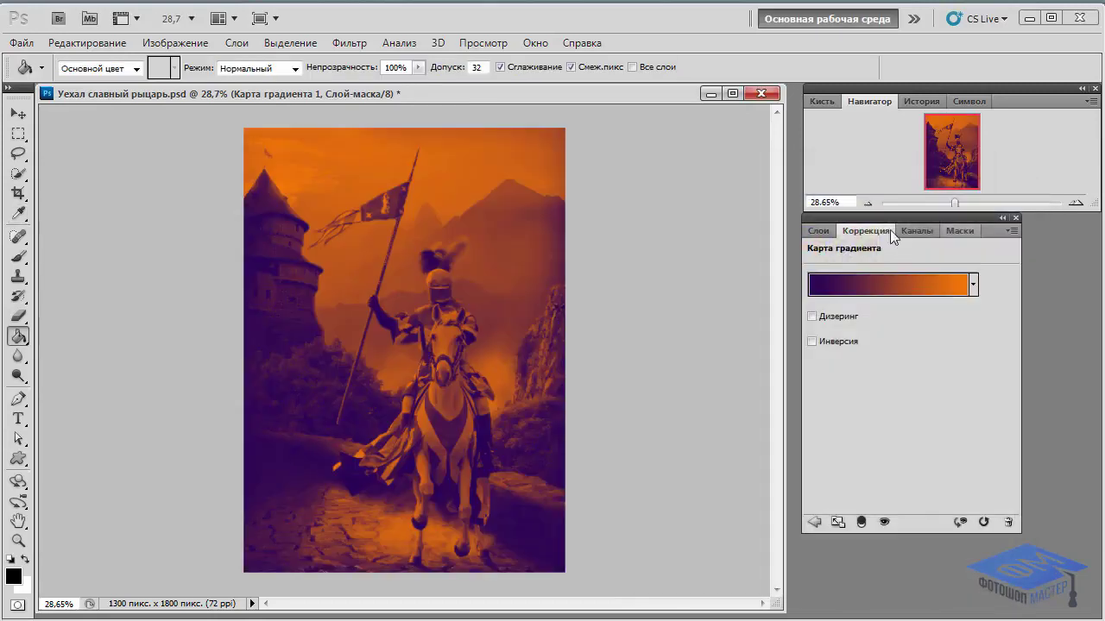
left_click(817, 230)
Blend the gradient map as Soft Light at 10%, compare it, and stamp a merged copy
left_click(966, 250)
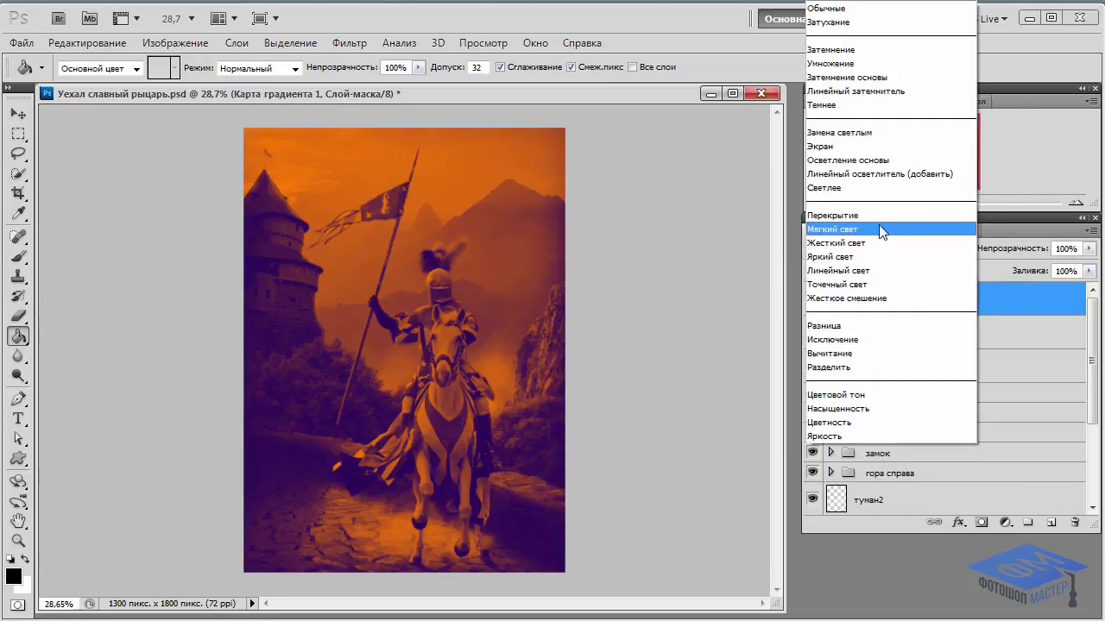
left_click(870, 225)
left_click(1088, 249)
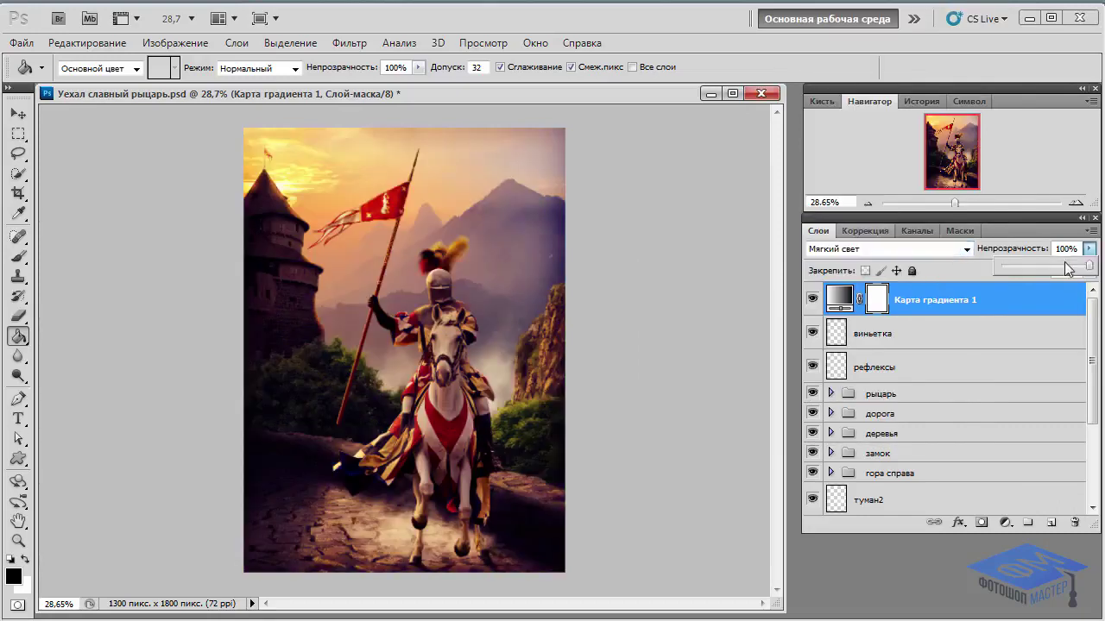
left_click_drag(1069, 268, 1009, 273)
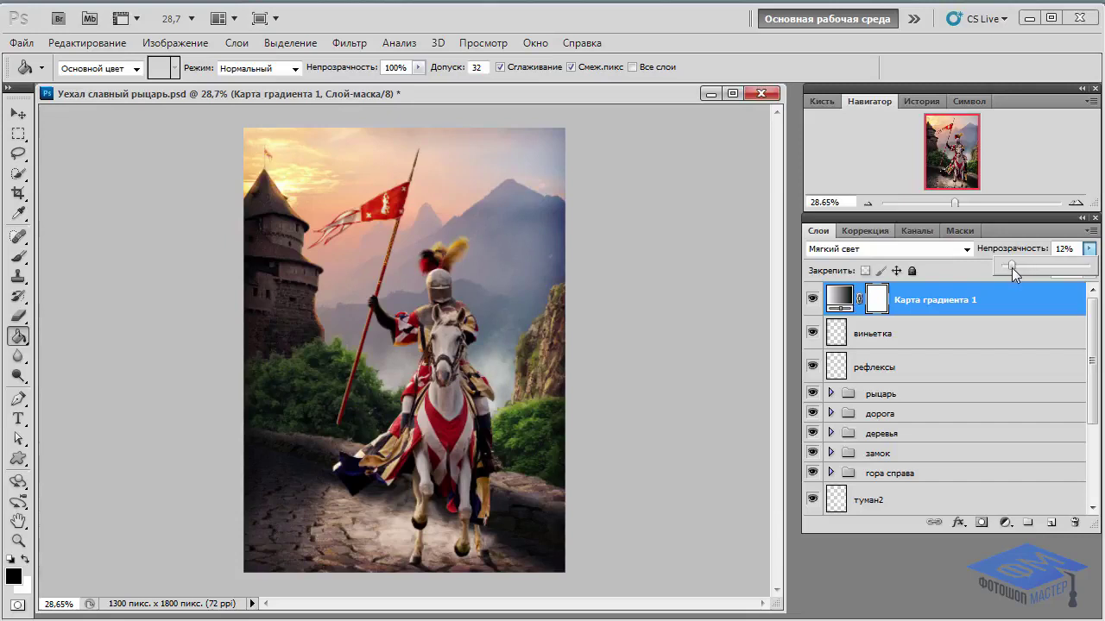
left_click(812, 300)
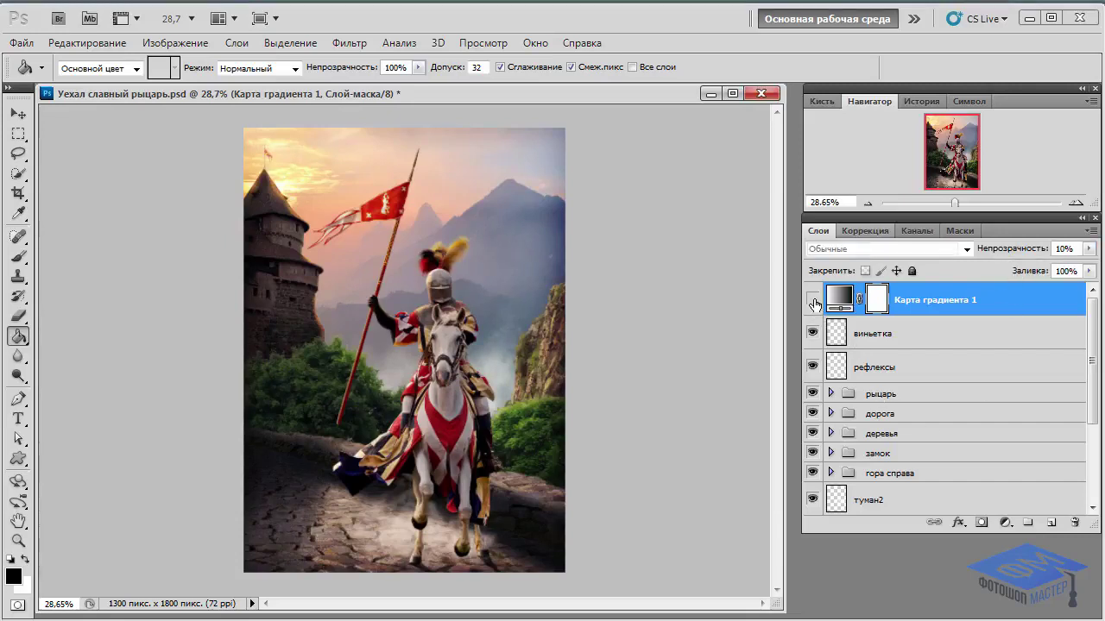
left_click(812, 299)
left_click(813, 299)
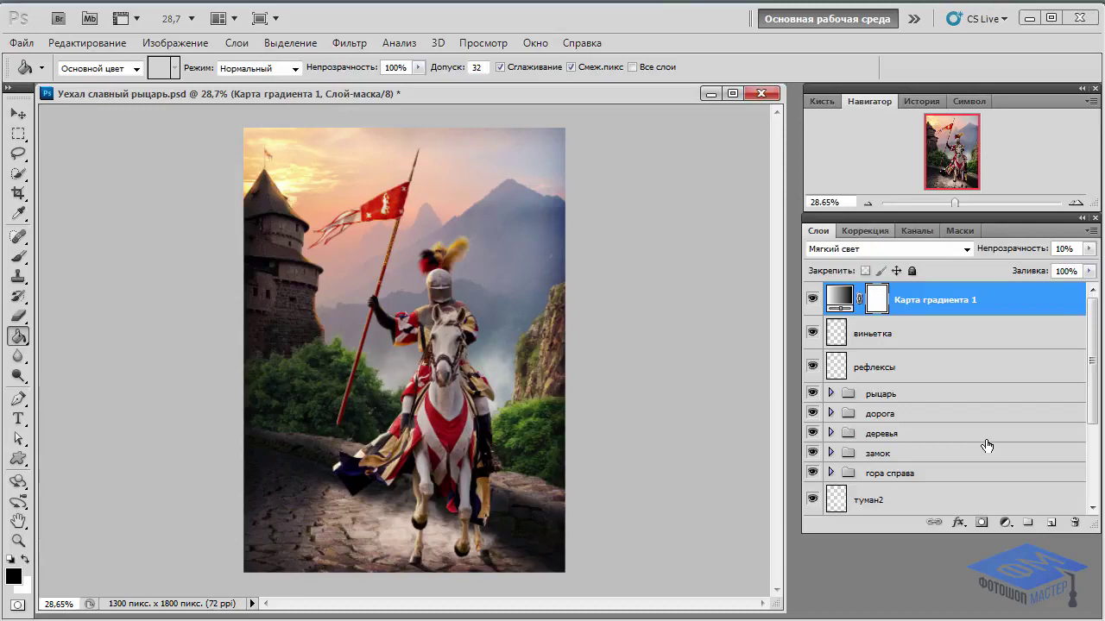
left_click(1006, 301)
key("ctrl+shift+alt+e")
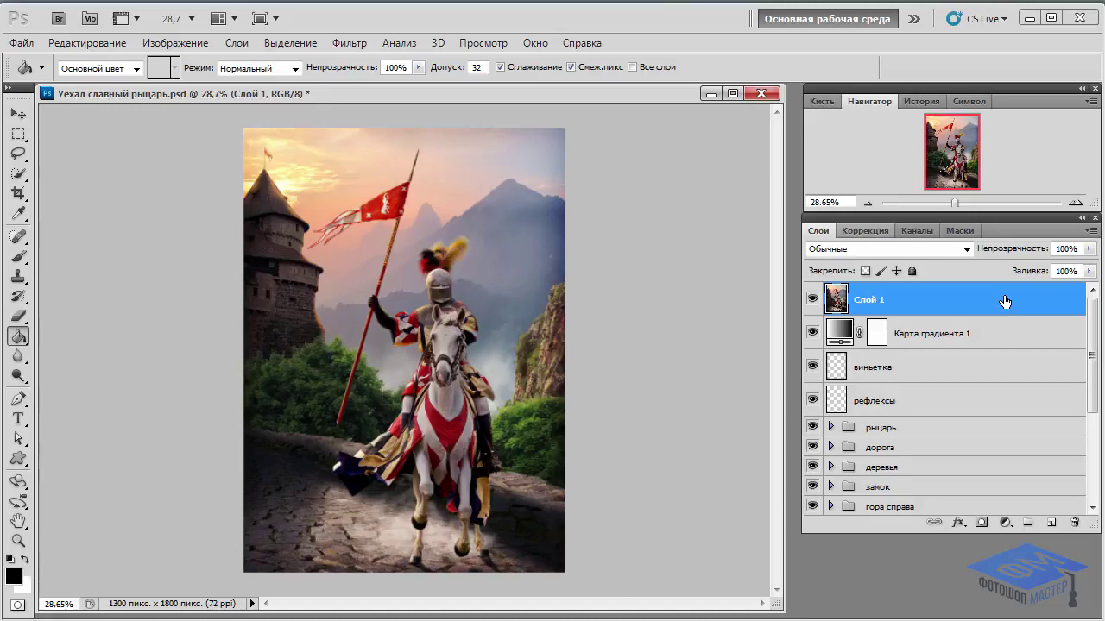
Apply a 1 px High Pass to the merged Слой 1 and blend it as Overlay
left_click(350, 43)
mouse_move(361, 380)
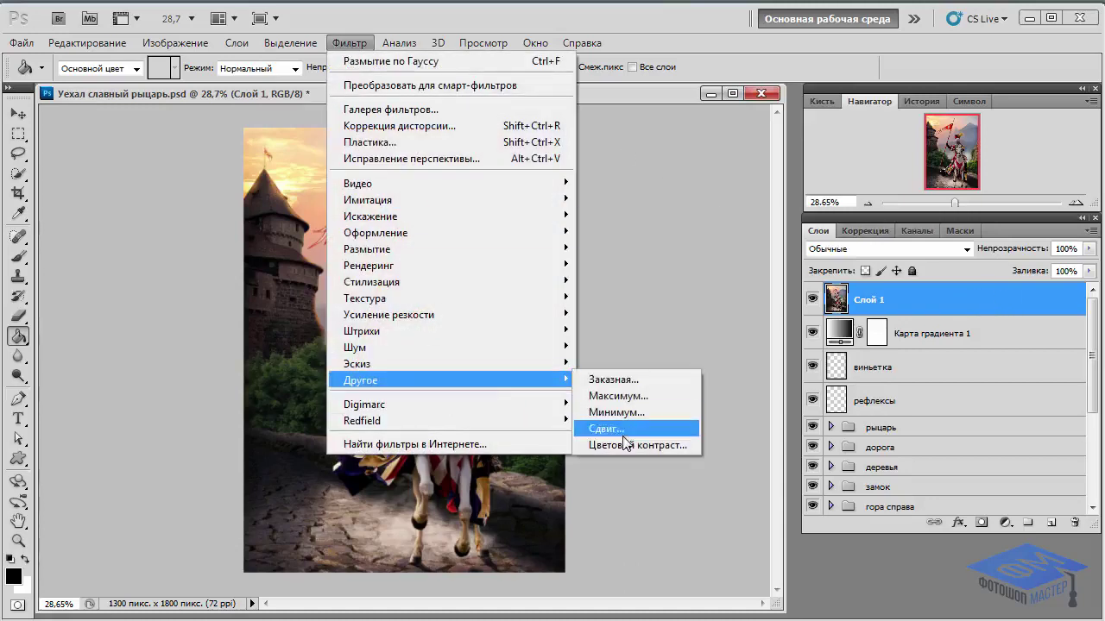
left_click(625, 444)
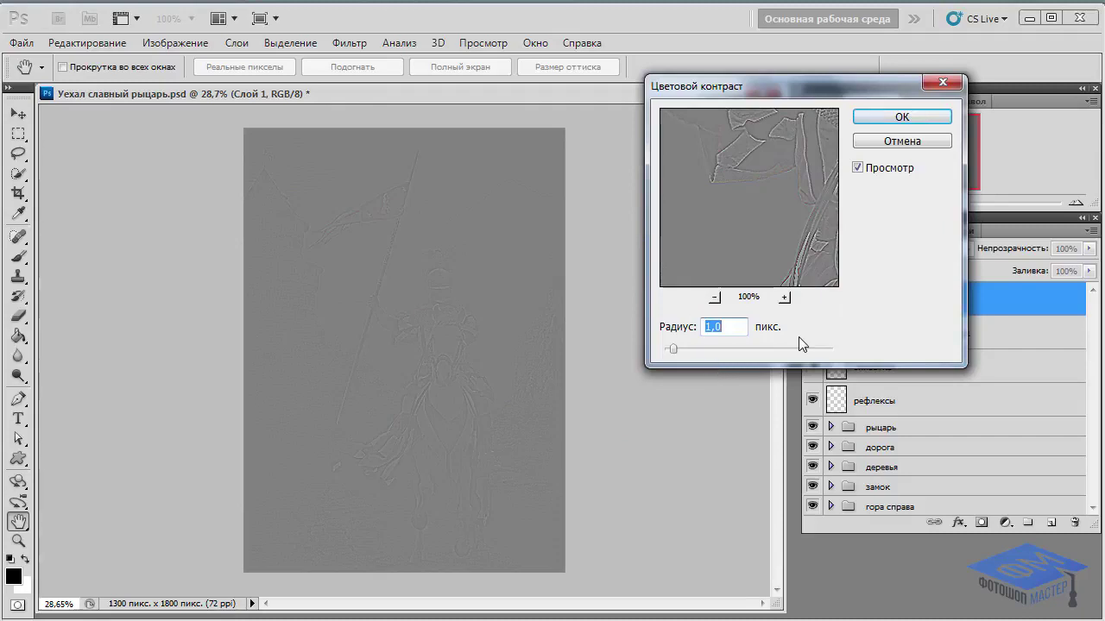
left_click(902, 117)
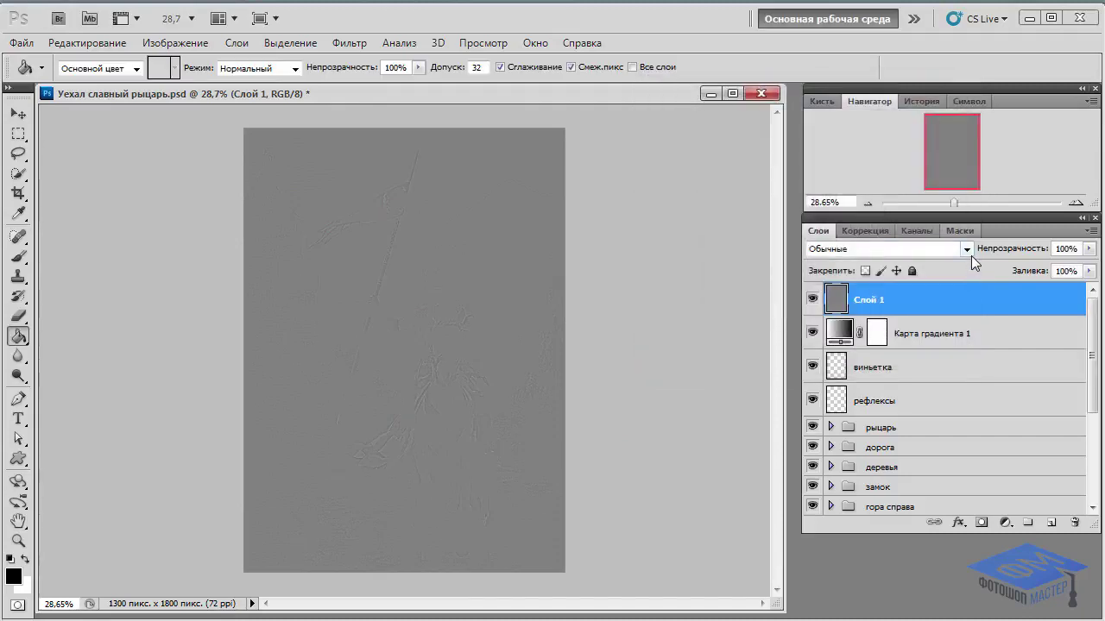
left_click(966, 251)
left_click(868, 216)
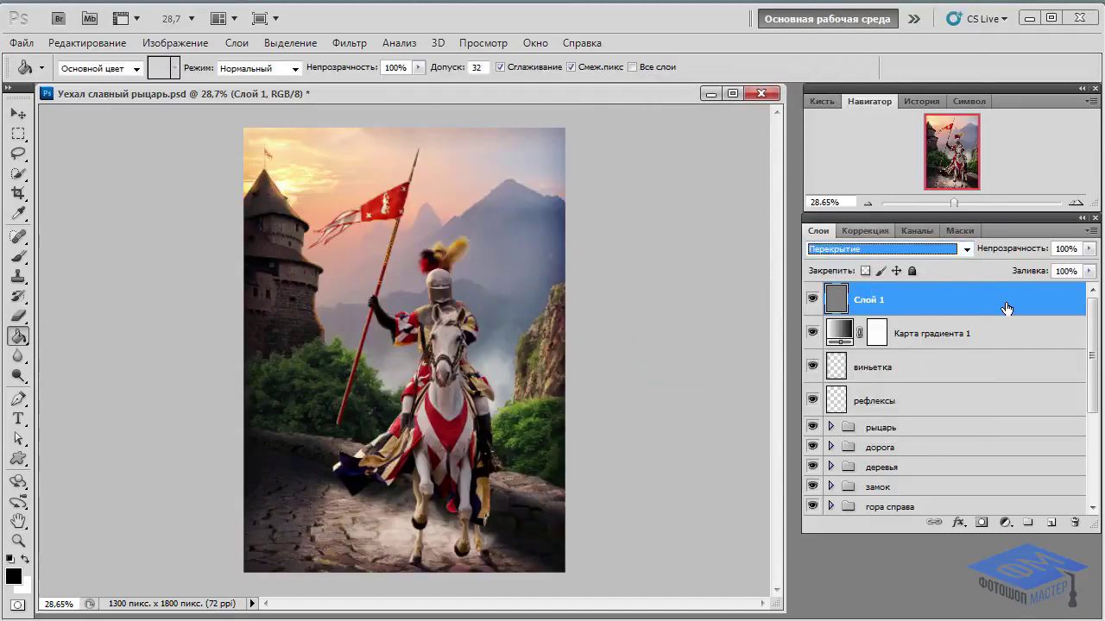